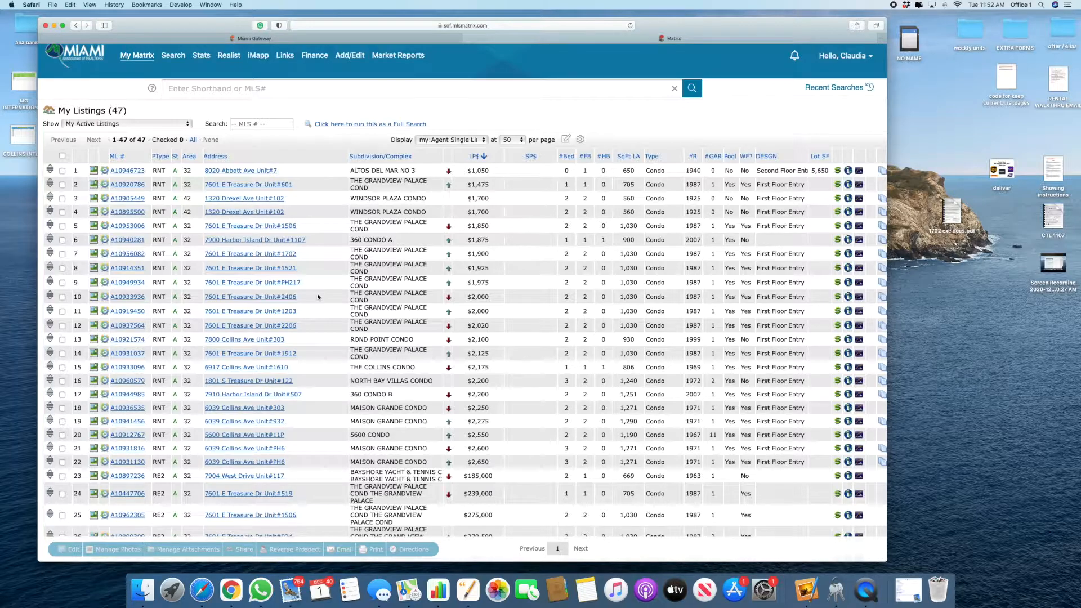
Step: Leave the My Listings results and go back to the My Matrix dashboard with Hot Sheets and Market Watch
scroll(314, 404, down, 2)
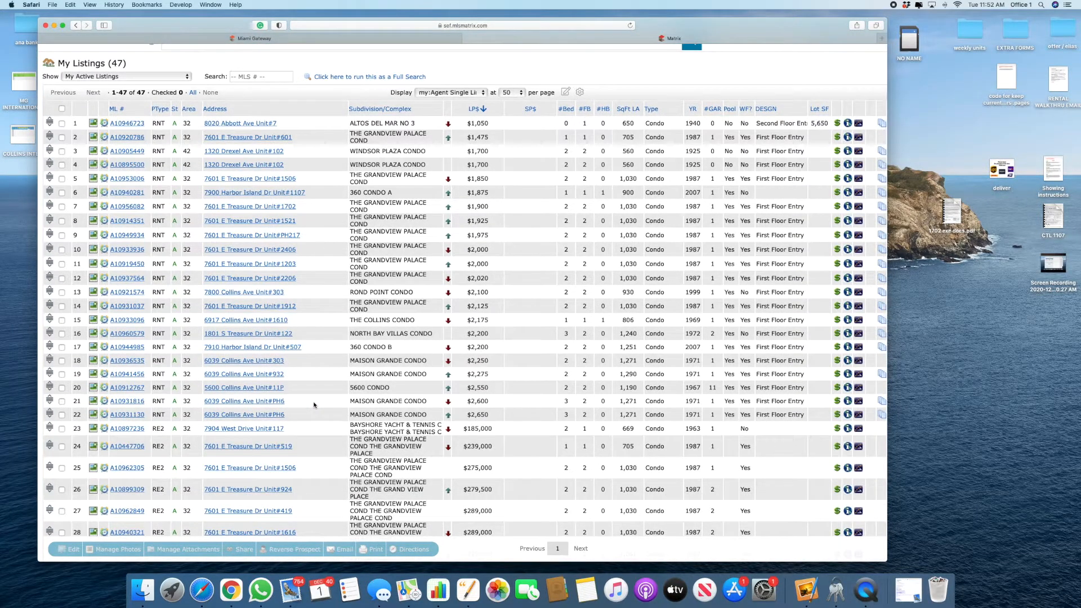
scroll(314, 404, up, 2)
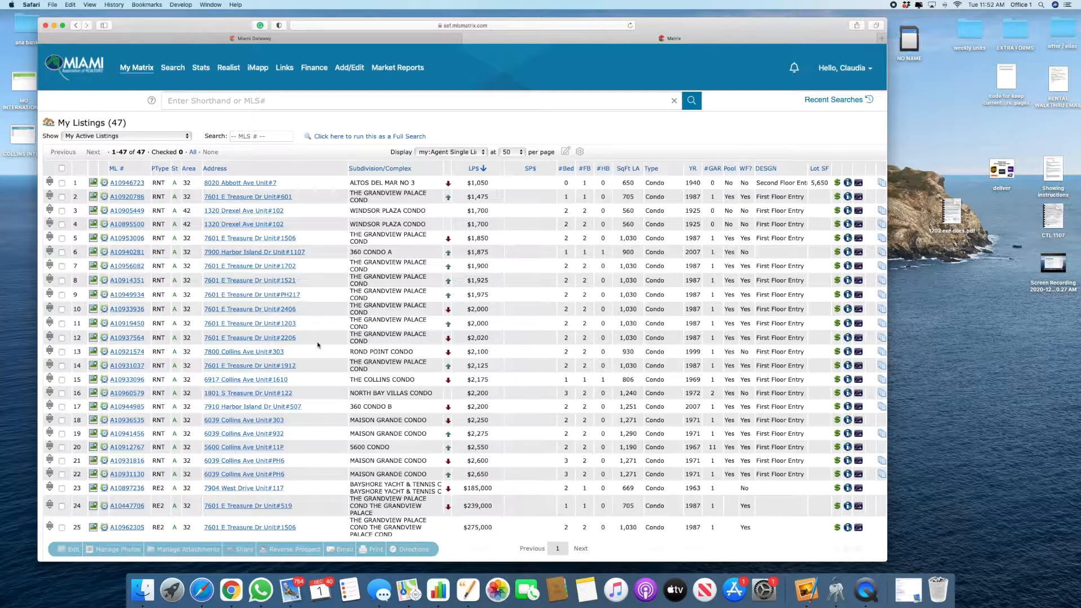
scroll(316, 341, up, 2)
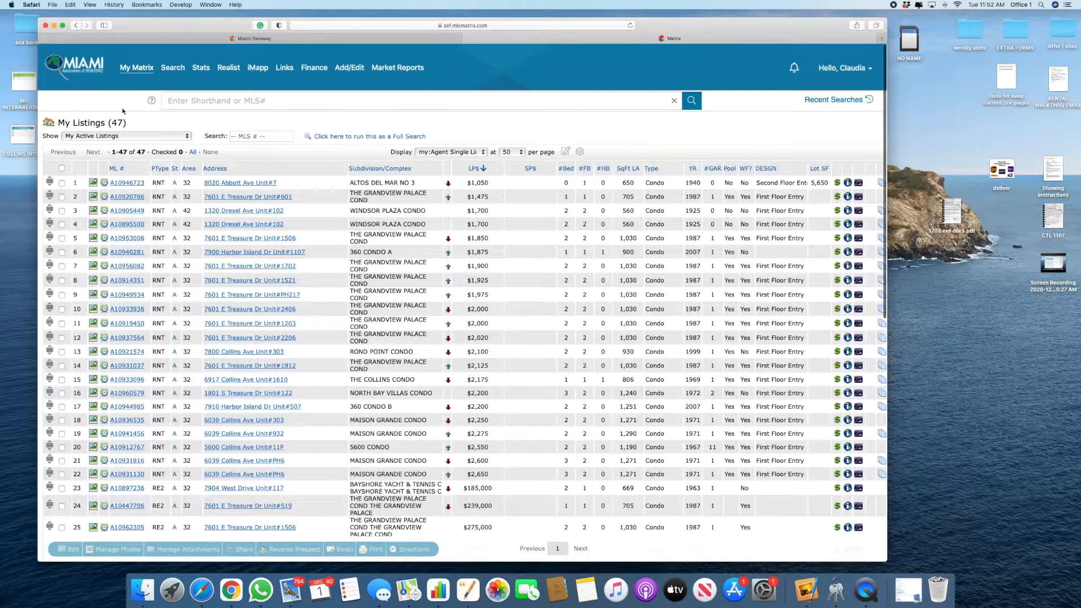
click(138, 68)
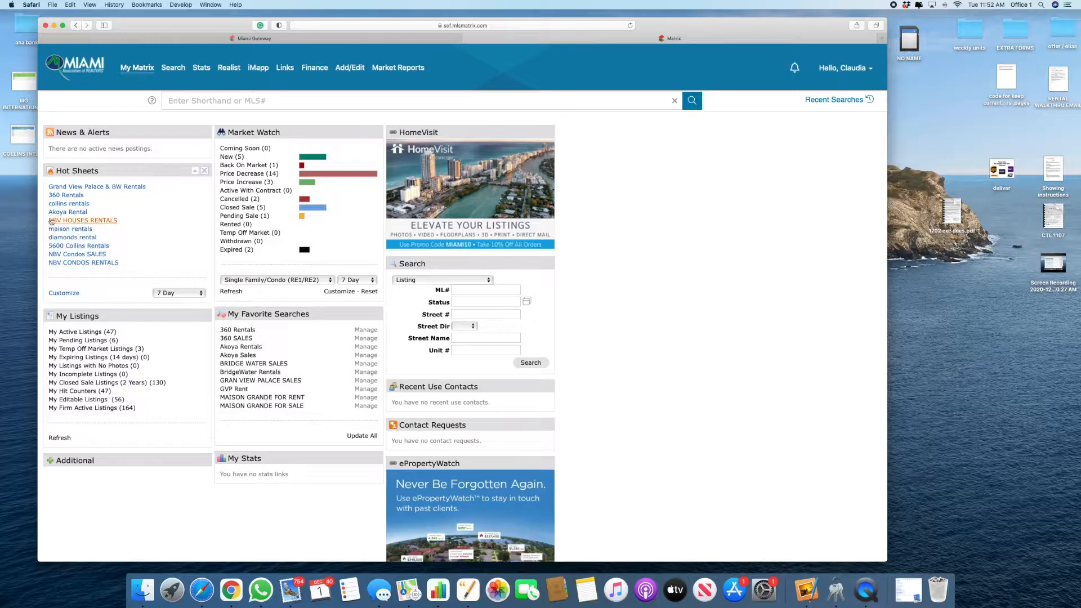
key(ctrl+Right)
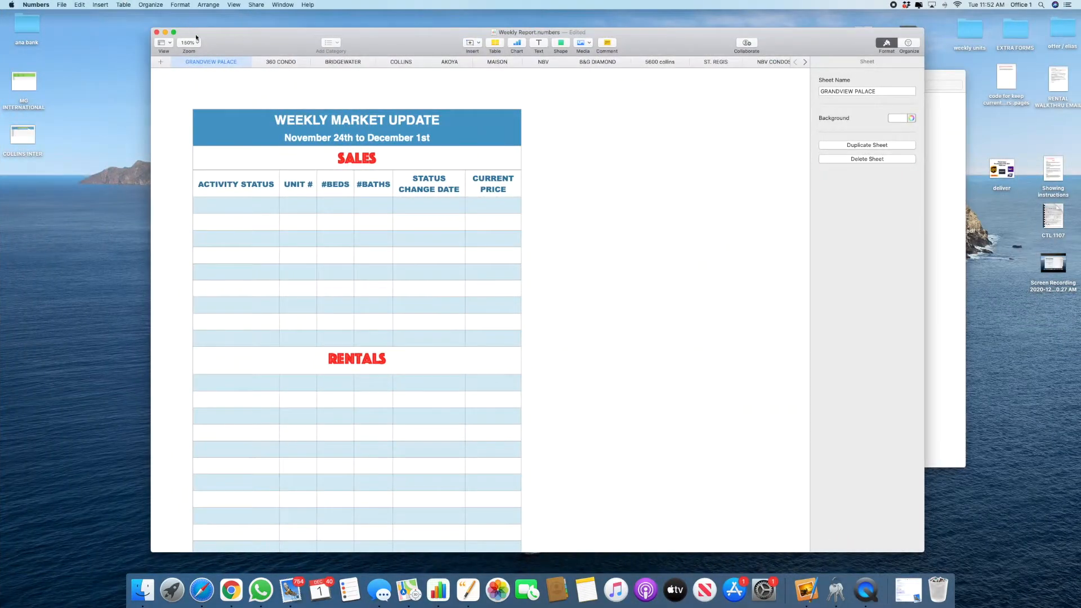
click(342, 140)
double_click(342, 140)
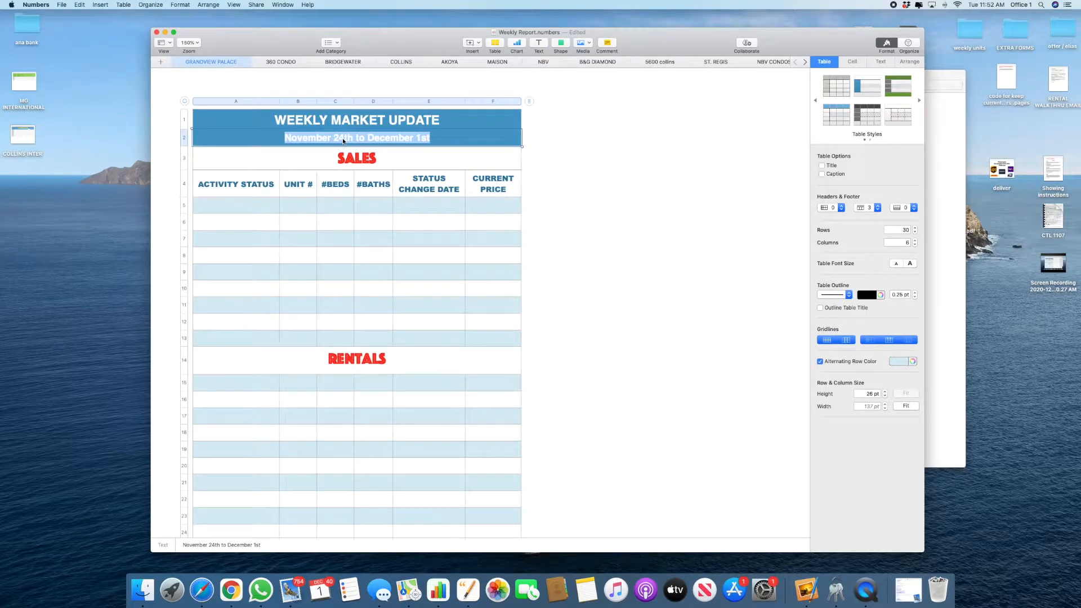
click(437, 138)
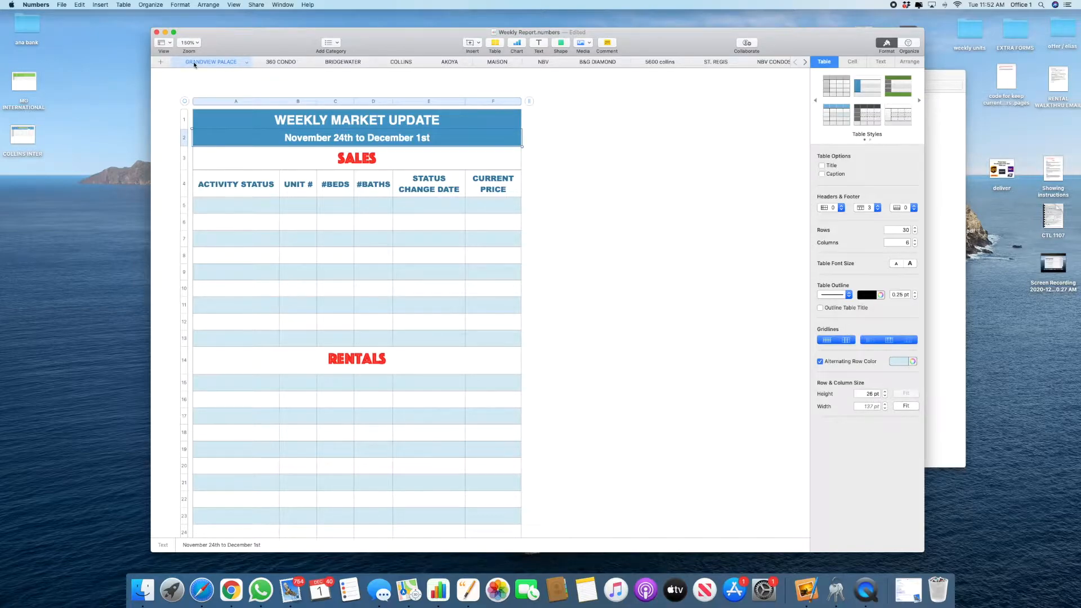
click(423, 138)
click(653, 194)
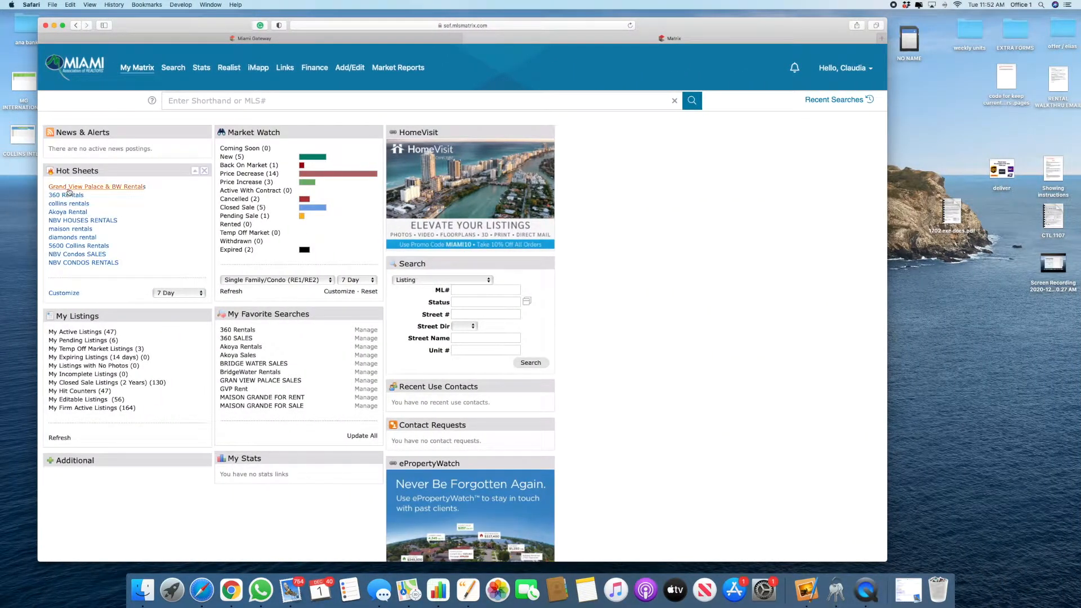
Step: Open the Grand View Palace & BW Rentals hot sheet and pick the first SALES ACTIVITY STATUS cell in Weekly Report
click(102, 188)
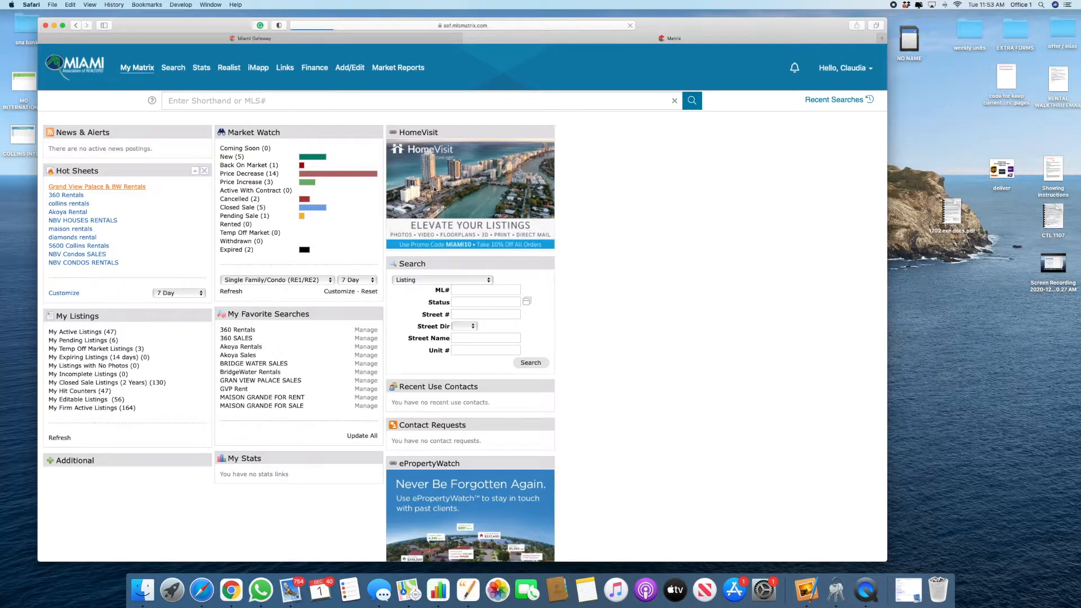
key(super+Tab)
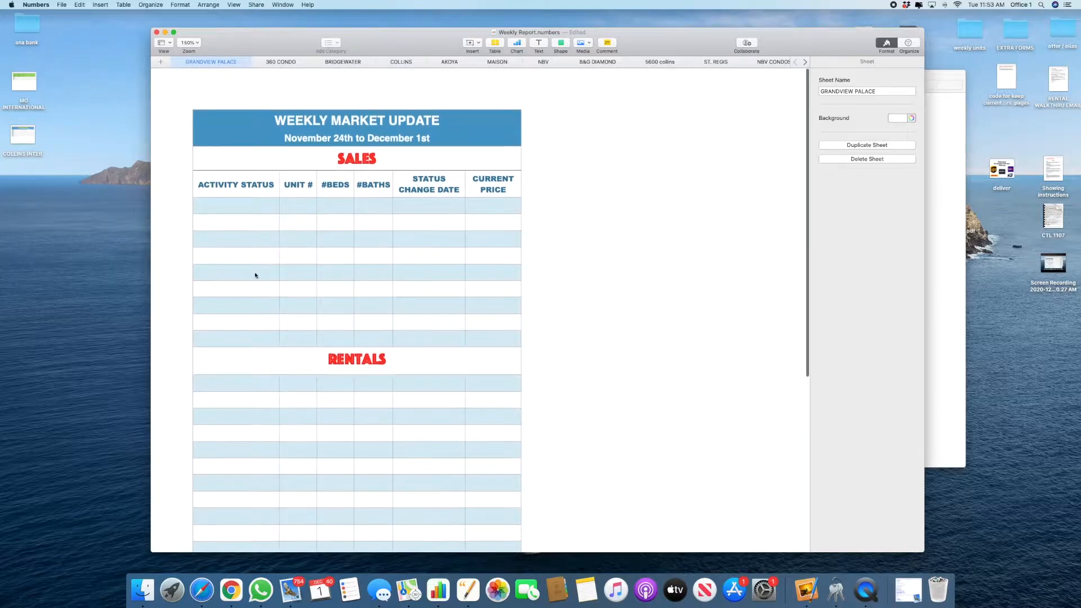
click(198, 205)
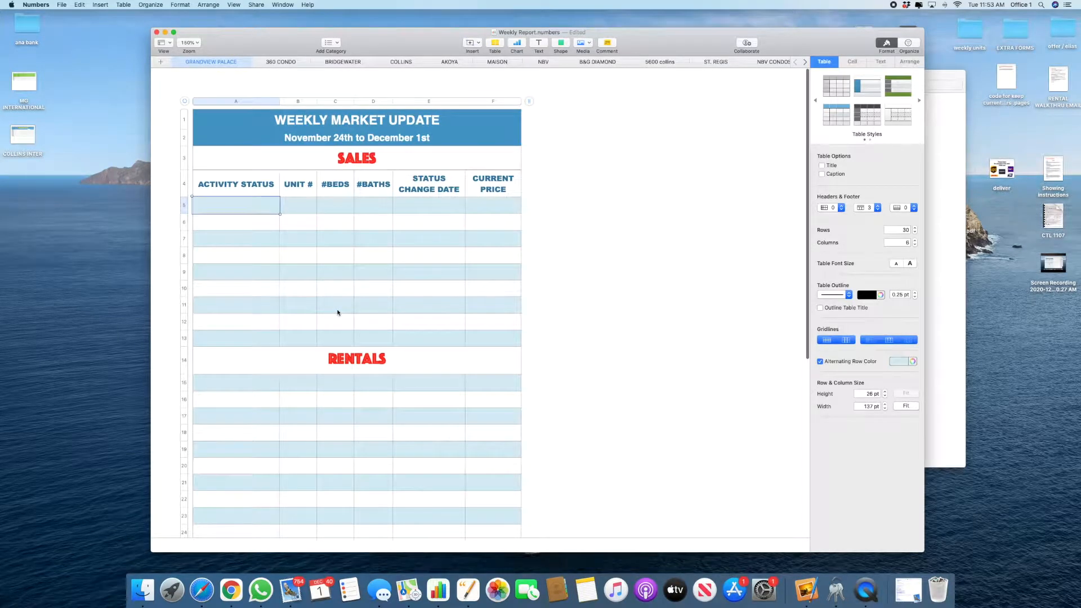
key(super+Tab)
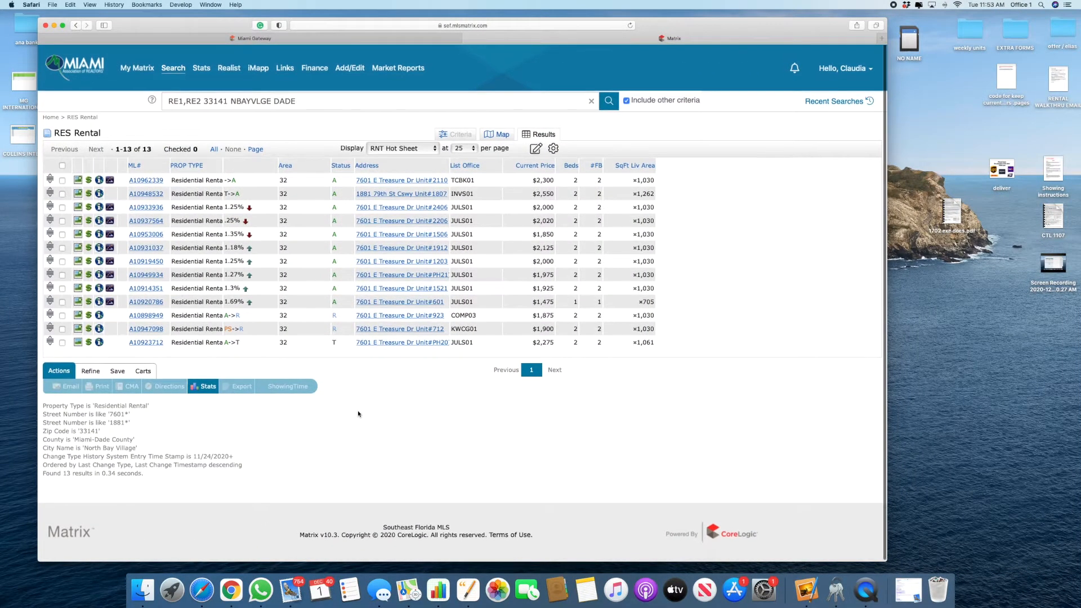
Step: Widen the Address column, sort the 13 rentals by address and check them all
drag(453, 165, 506, 163)
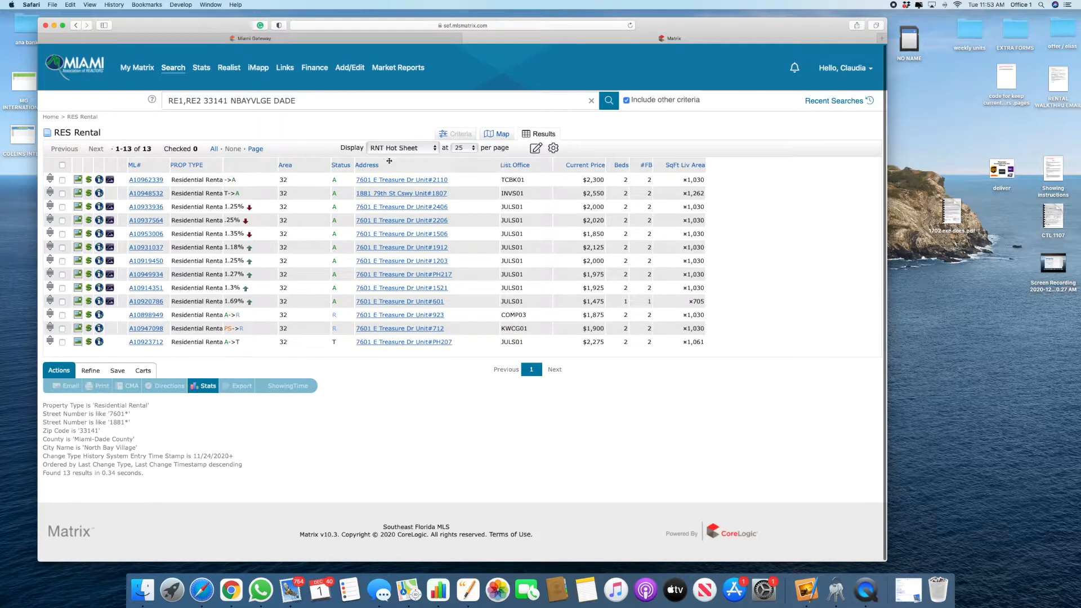
click(372, 166)
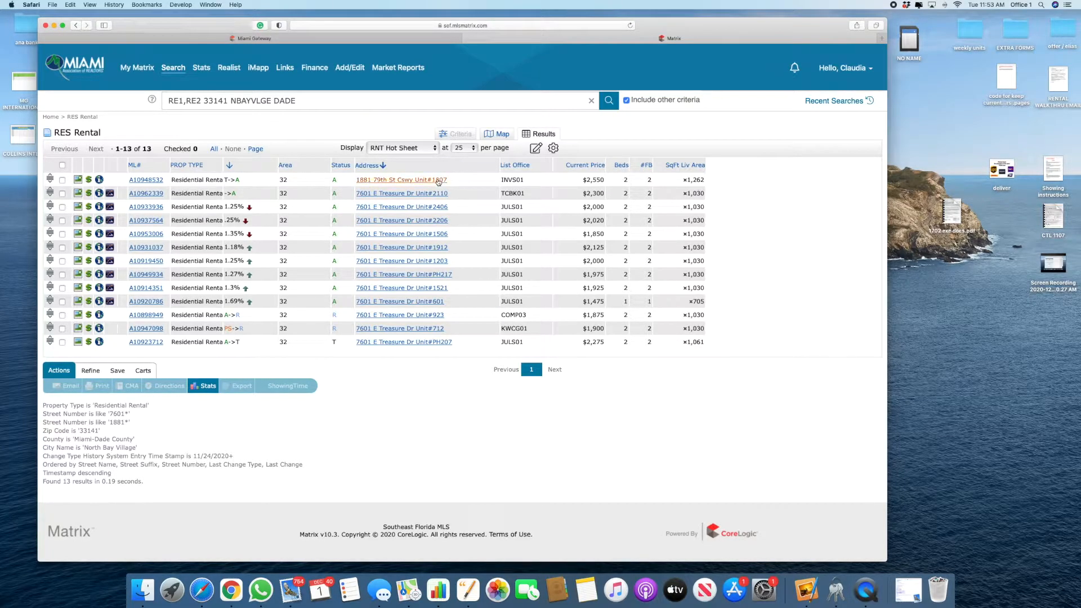
click(379, 165)
click(62, 165)
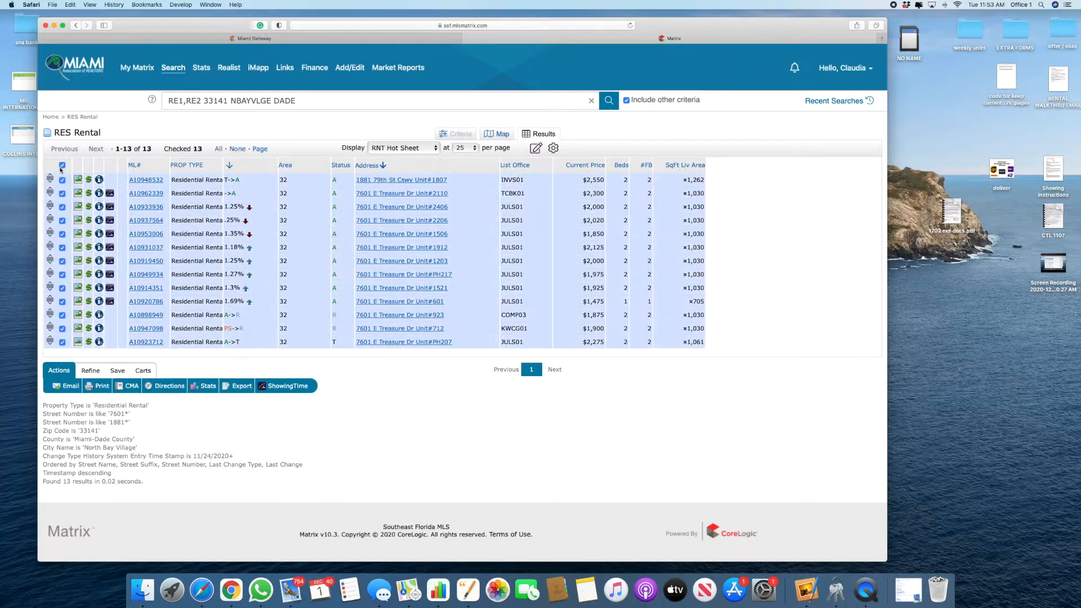
Step: Export the 13 checked rentals in WEEKLY REPORT format and open WEEKLY REPORT-18.csv in Numbers
click(237, 387)
click(183, 153)
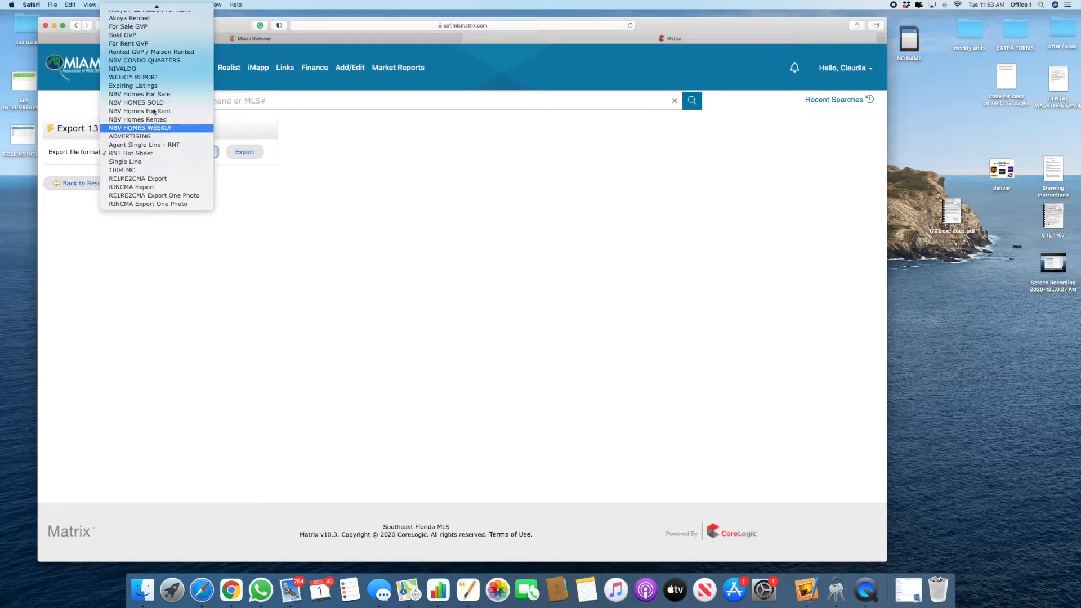
click(138, 78)
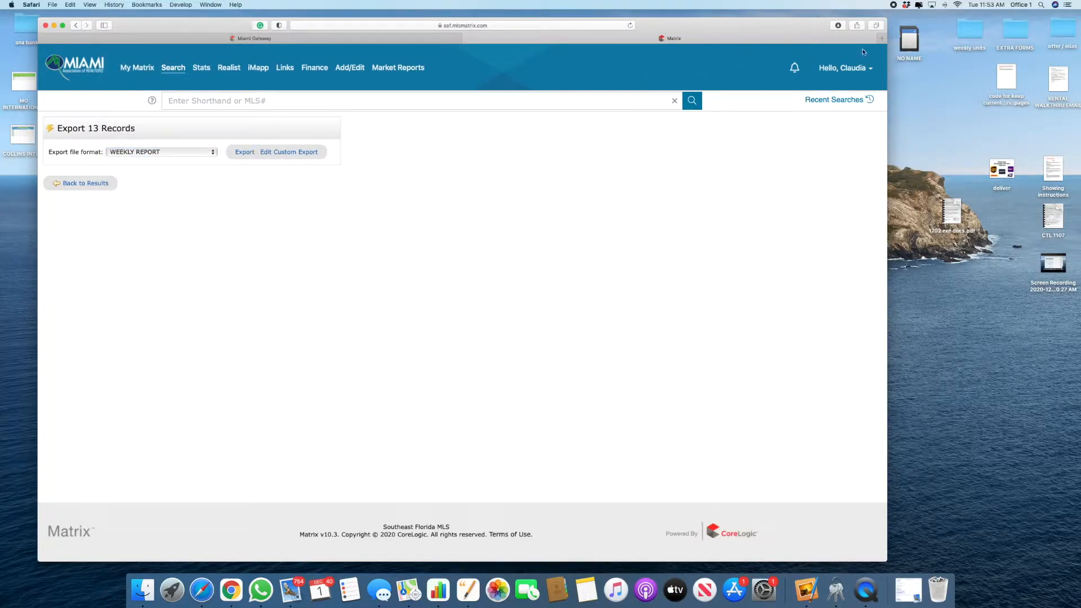
click(839, 25)
double_click(827, 58)
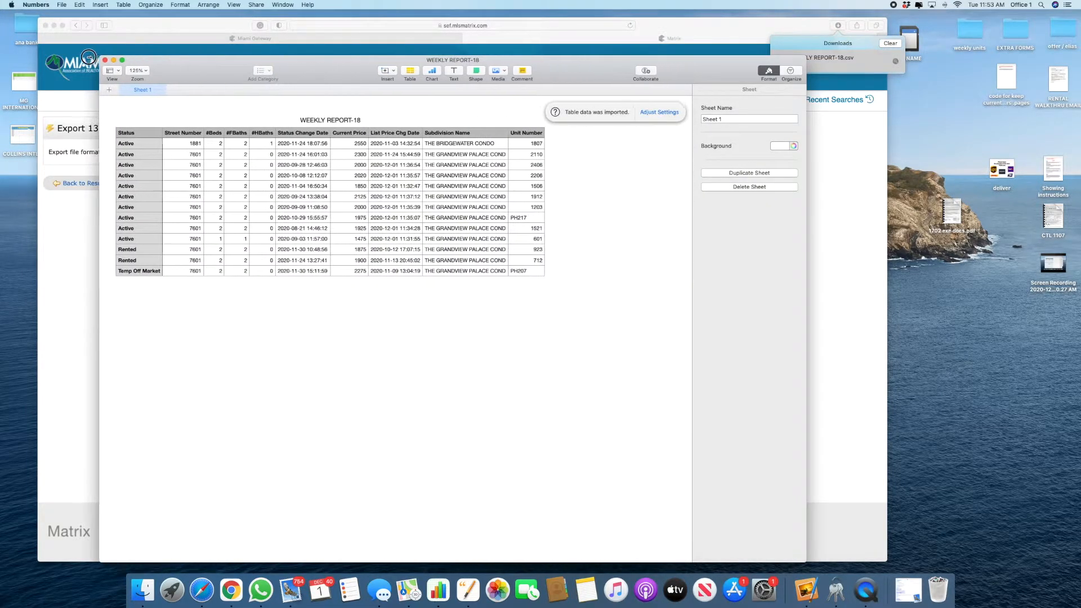
Step: Copy the Unit Number values J2:J14 and paste them over the Street Numbers starting at B2
drag(89, 57, 76, 56)
scroll(359, 319, up, 3)
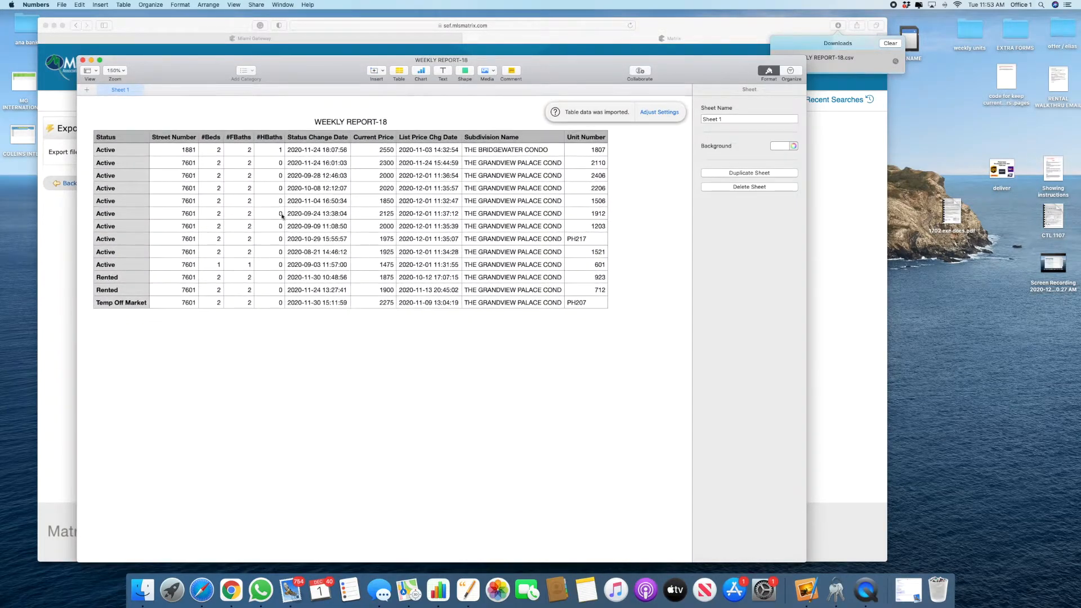
click(183, 151)
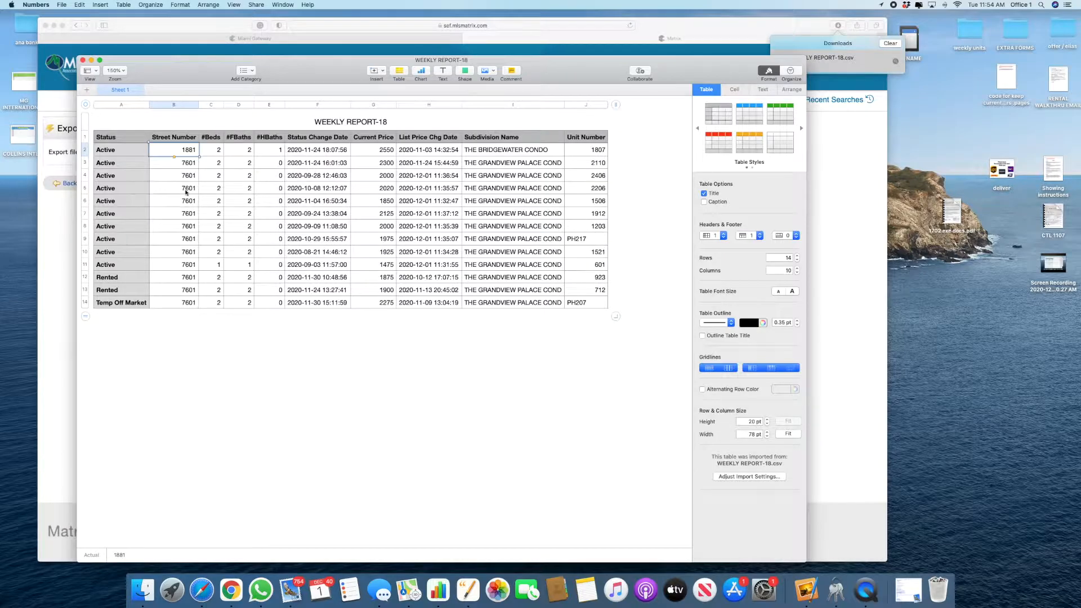
click(191, 105)
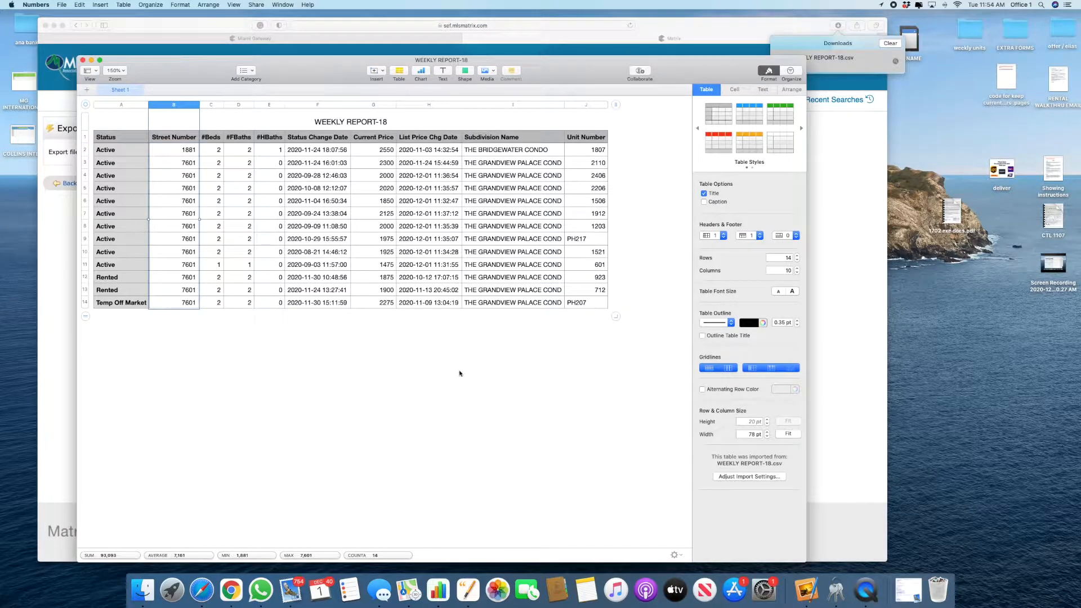
drag(599, 150, 589, 315)
key(super+c)
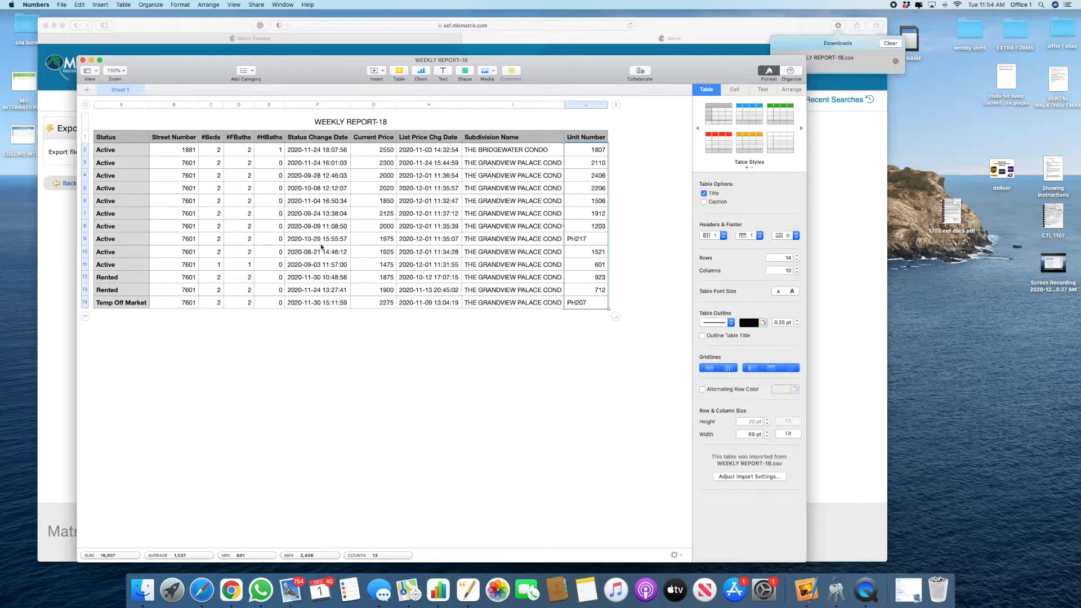
click(188, 155)
key(super+v)
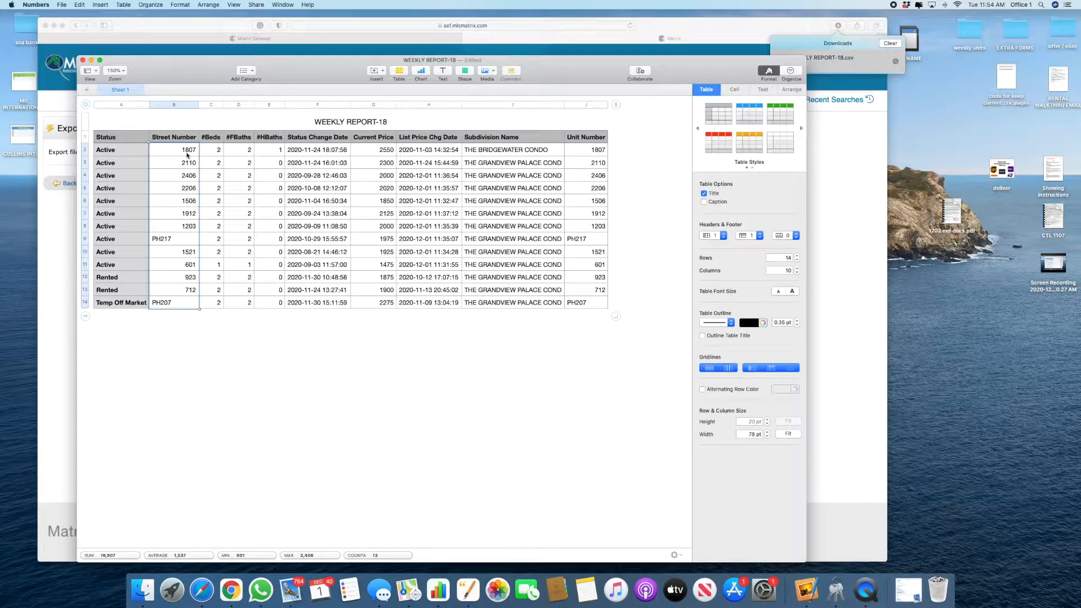
click(105, 151)
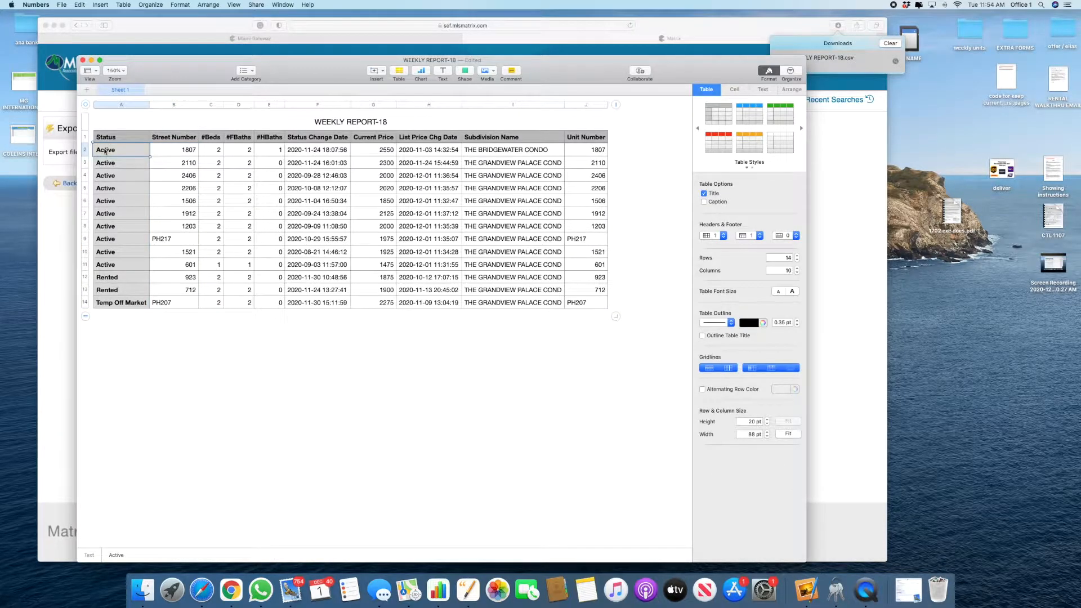
click(195, 153)
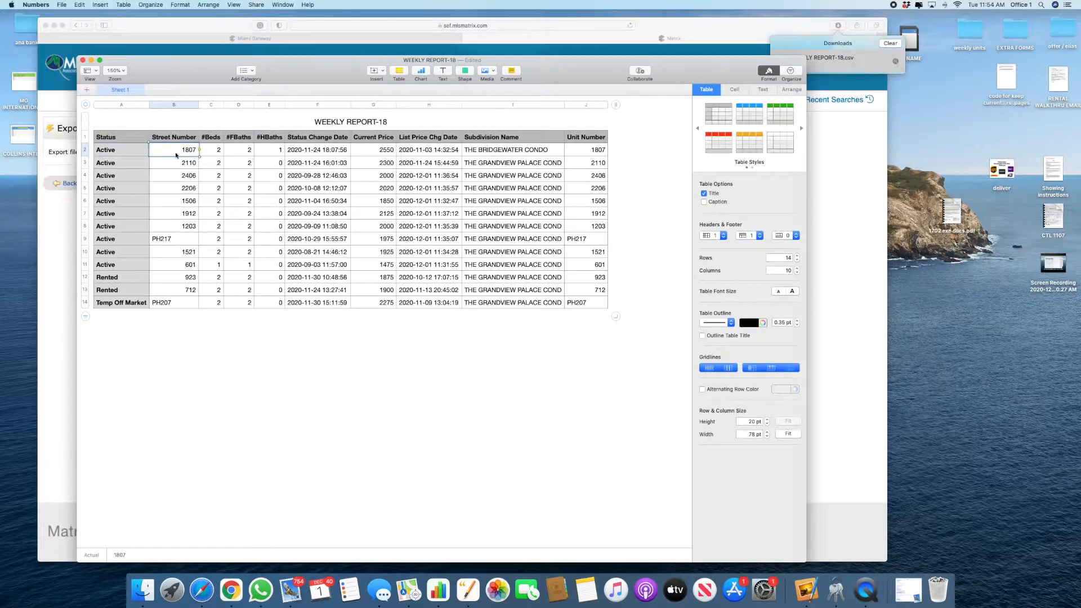
Step: Change the first listing's full baths in D2 to 2.5
click(246, 149)
key(Right)
text(.,5)
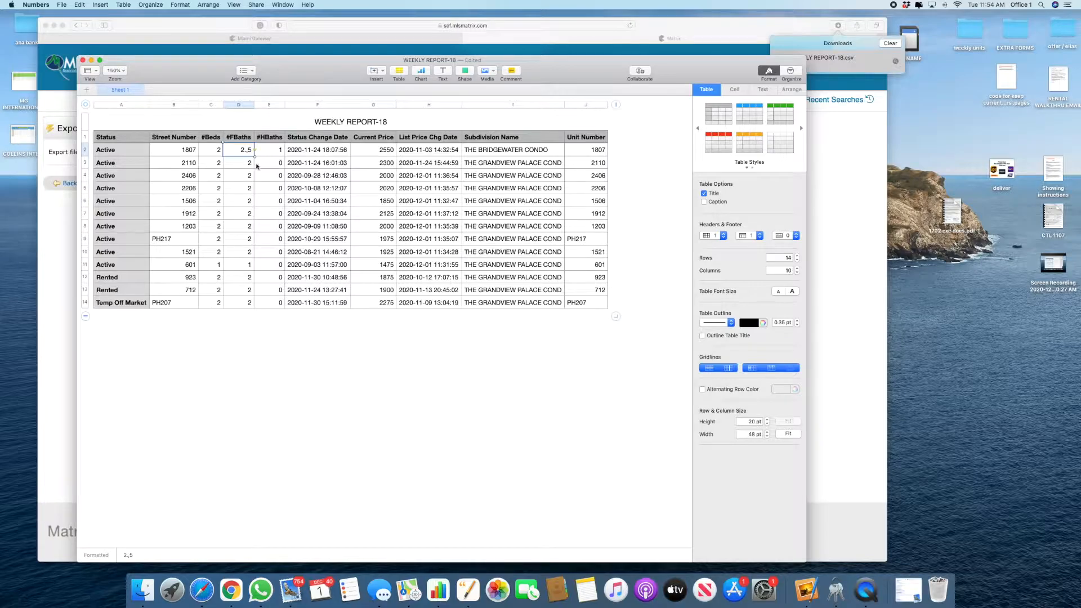
key(BackSpace)
key(BackSpace)
text(5)
Step: Delete the #HBaths column and copy the listing data A2:F14
click(279, 105)
click(299, 225)
click(130, 149)
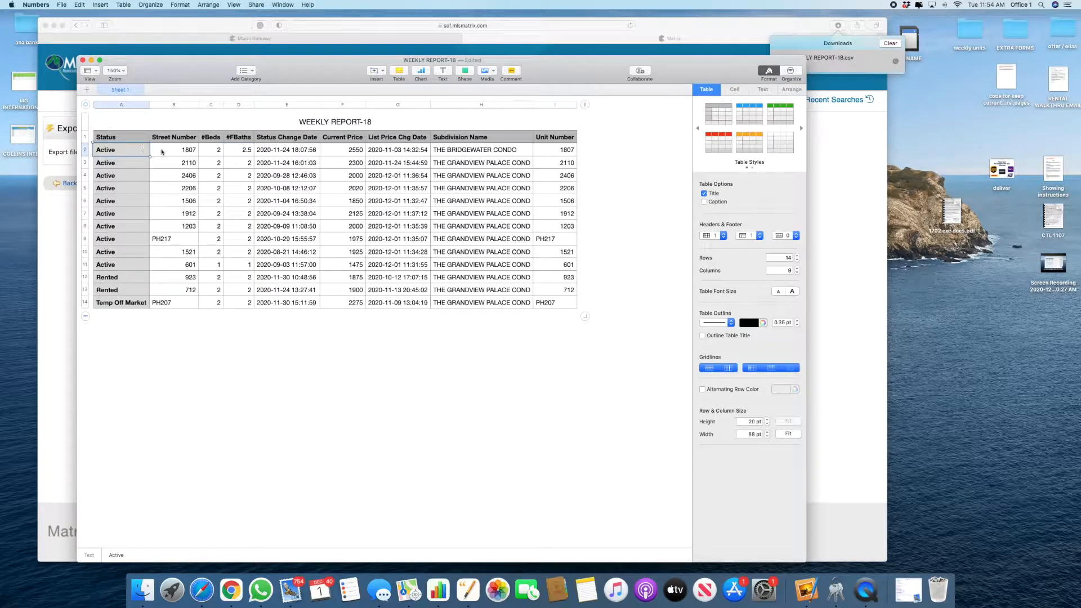
click(186, 150)
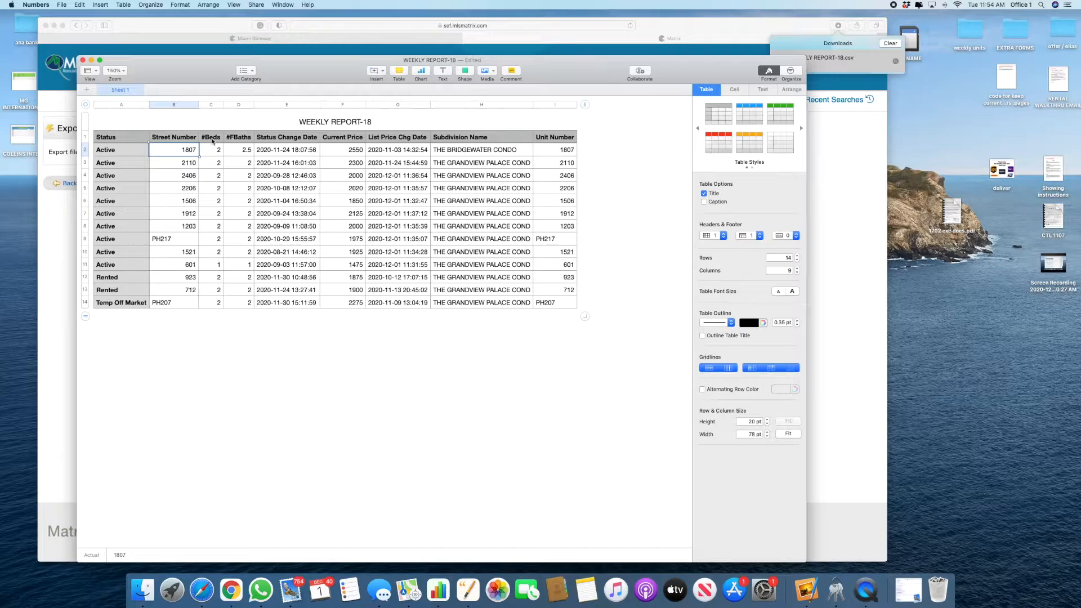
click(372, 152)
drag(104, 152, 346, 316)
key(super+c)
key(super+c)
Step: Paste the 13 rentals into Weekly Report at A15 using Paste and Match Style
key(ctrl+Up)
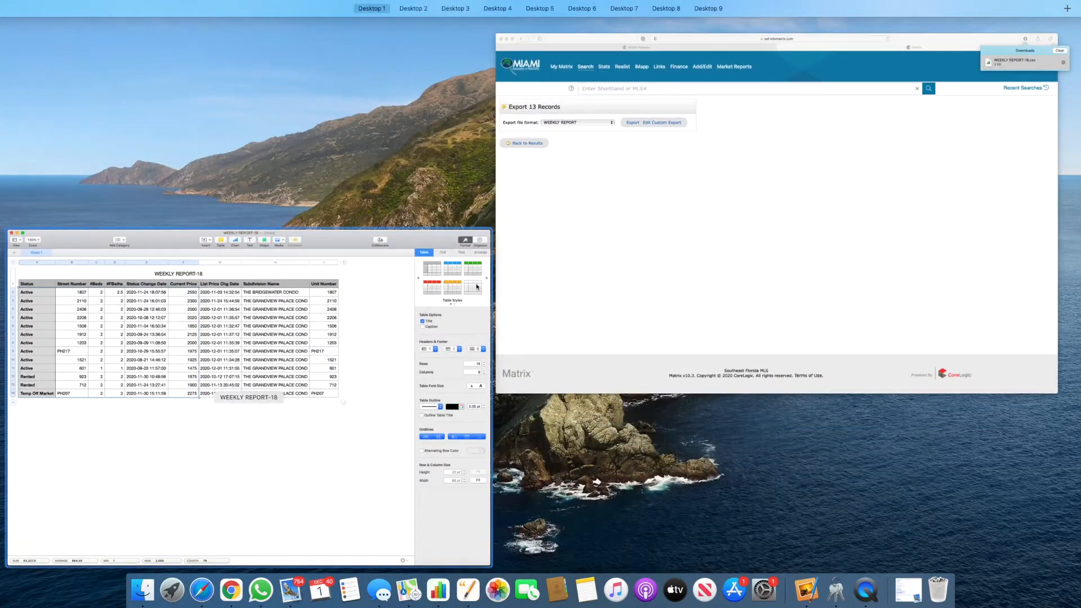
click(477, 287)
key(super+grave)
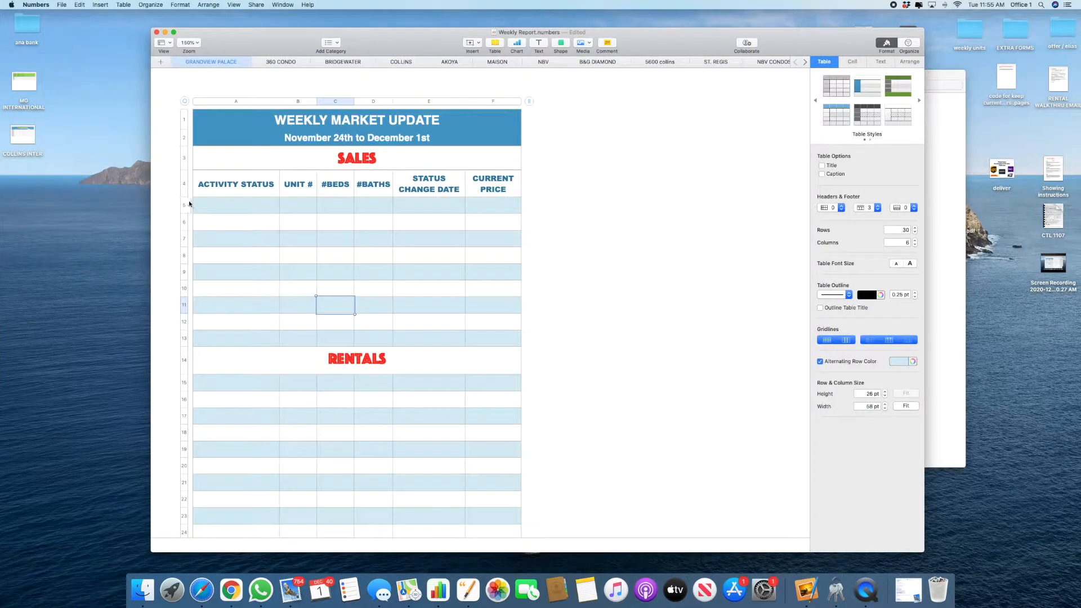
scroll(227, 301, down, 5)
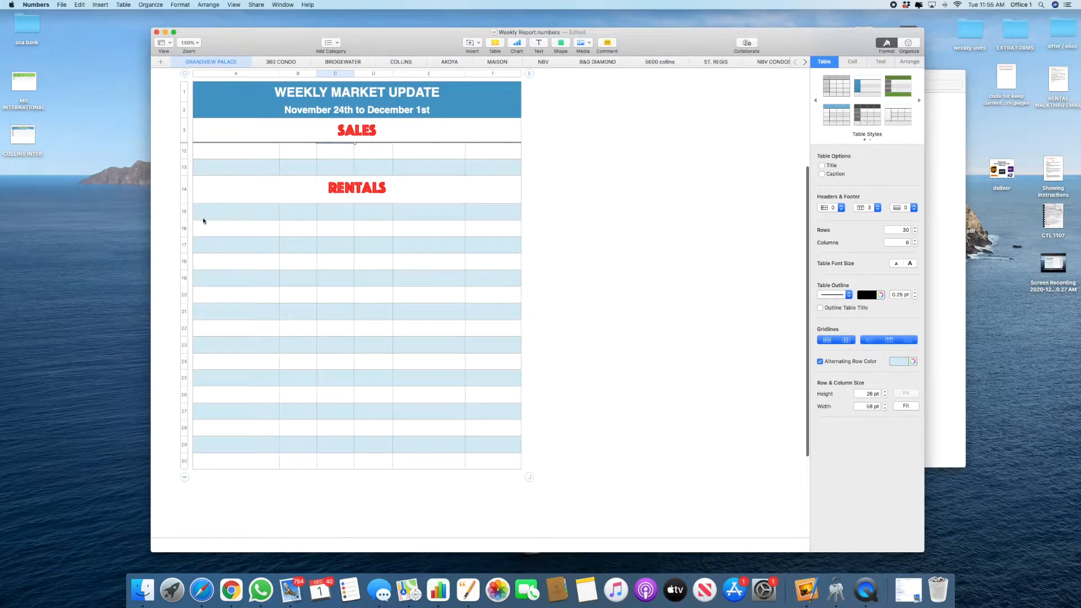
scroll(202, 221, up, 1)
click(370, 207)
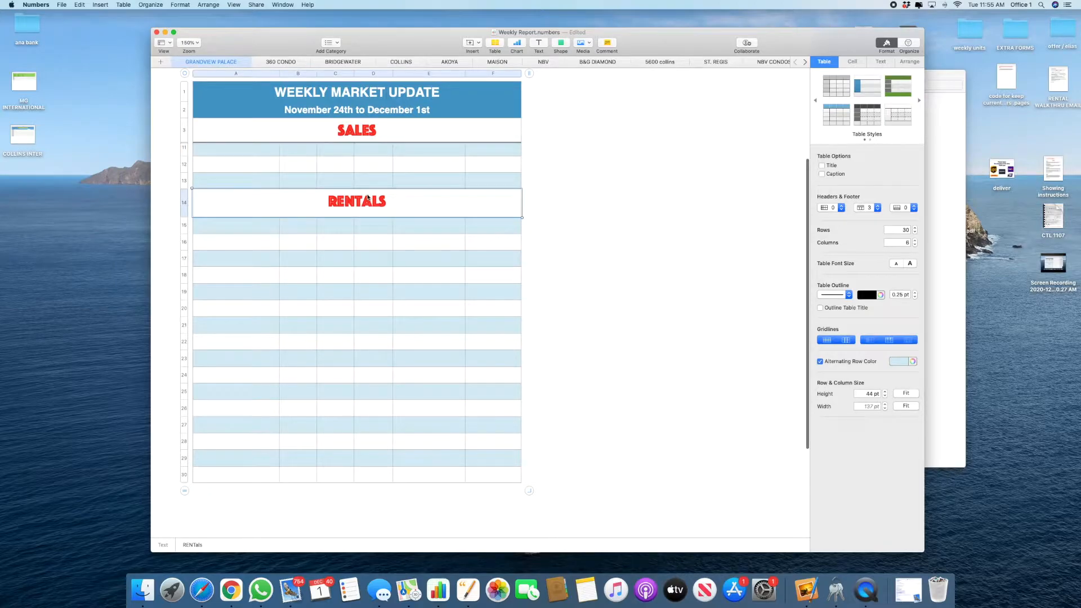
click(207, 232)
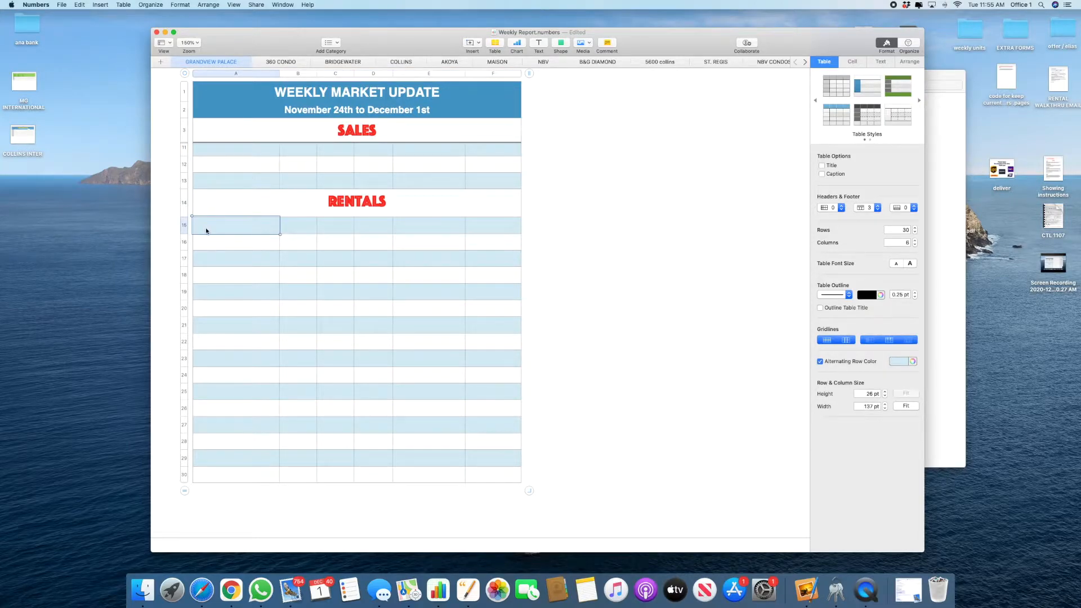
right_click(206, 231)
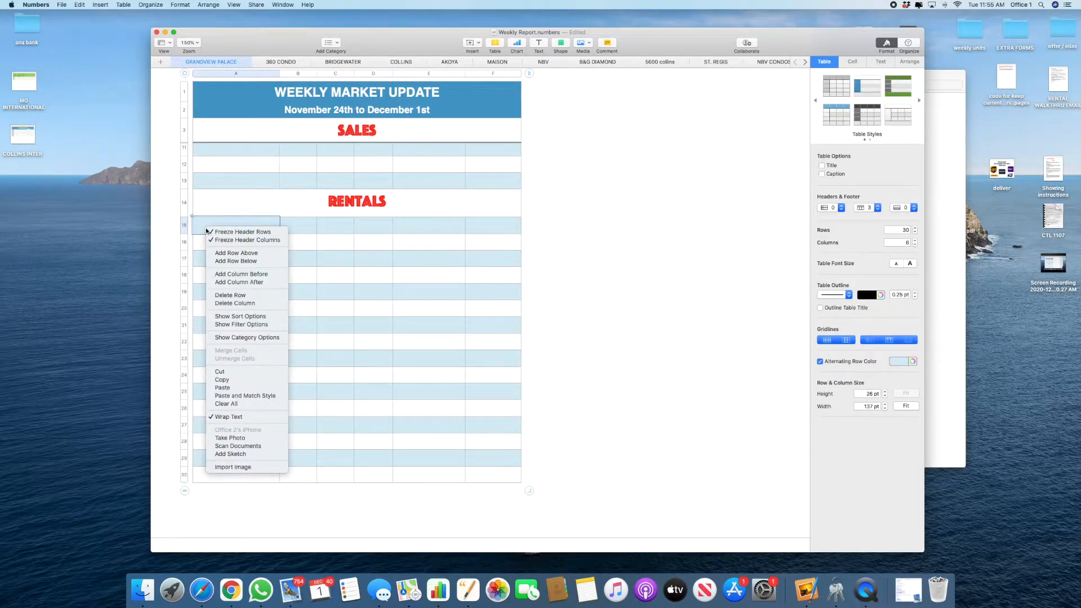
click(229, 396)
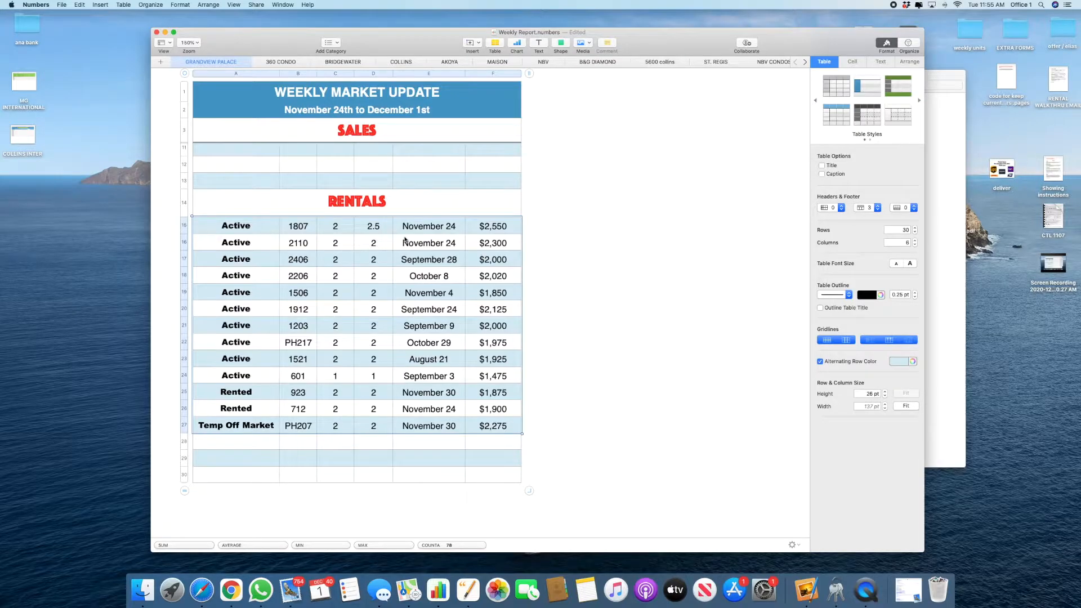
Step: Delete the empty rows 29 and 30 below the pasted rentals
click(178, 467)
click(185, 465)
drag(185, 465, 184, 474)
right_click(186, 477)
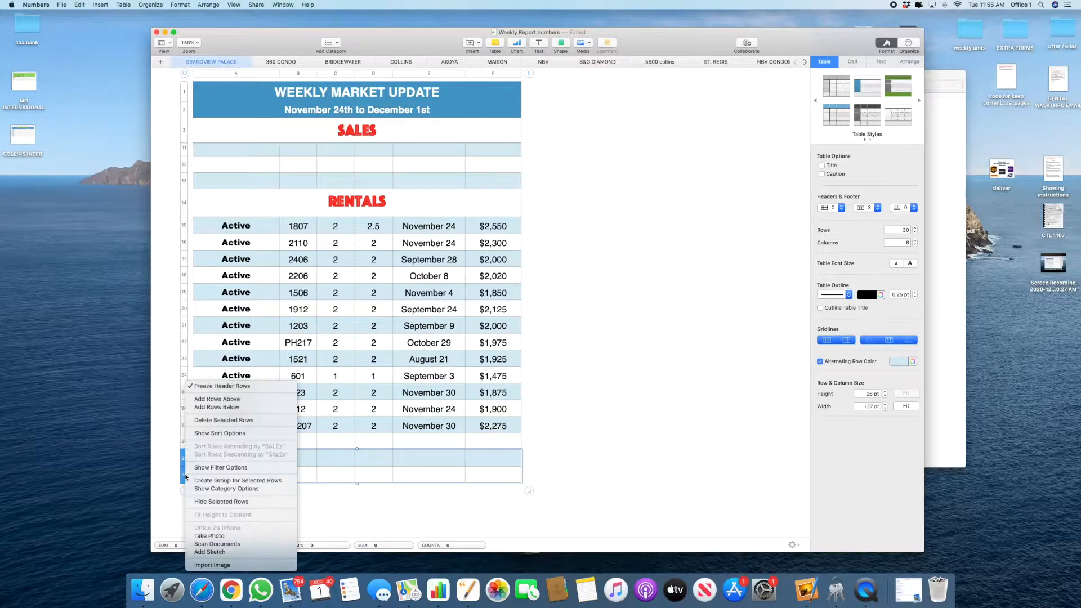
click(205, 420)
click(592, 402)
Step: Zoom to 200% and clear the outdated status dates in E17 through E21
scroll(592, 402, up, 1)
key(super+shift+period)
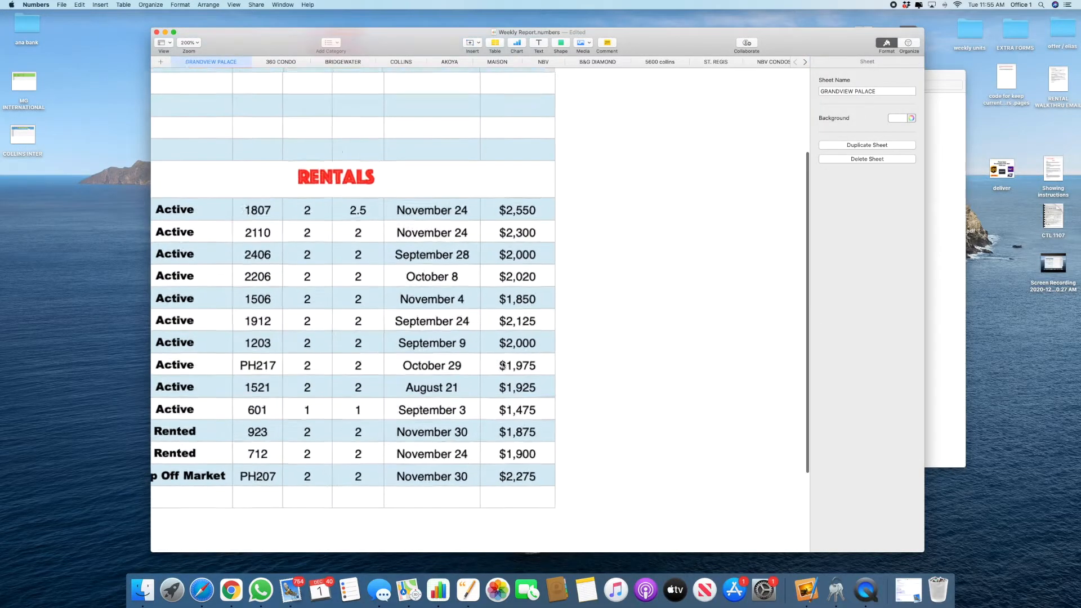
scroll(605, 347, left, 2)
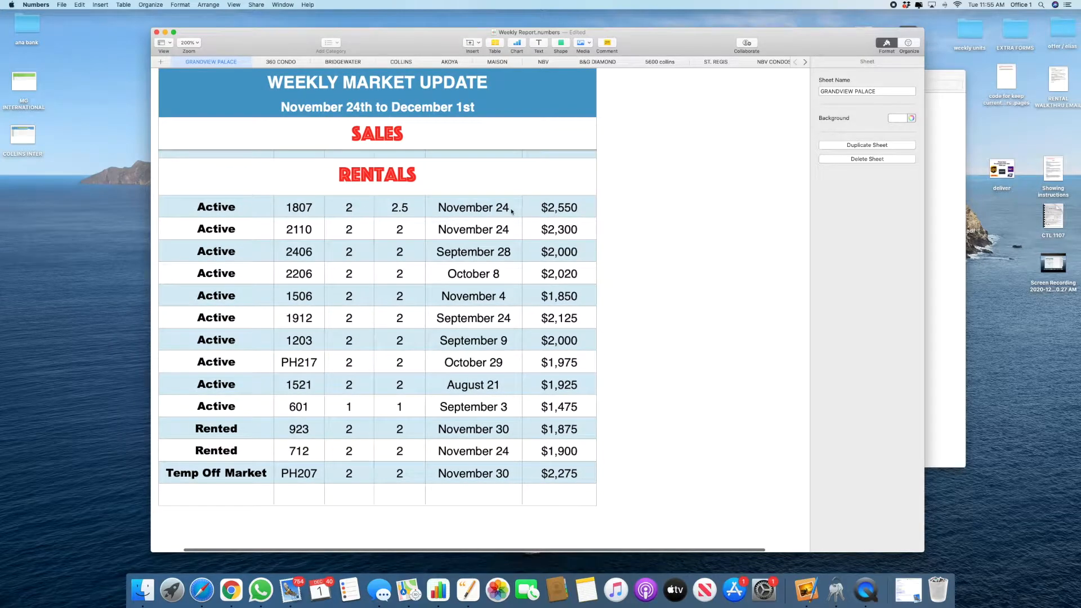
click(510, 209)
click(507, 232)
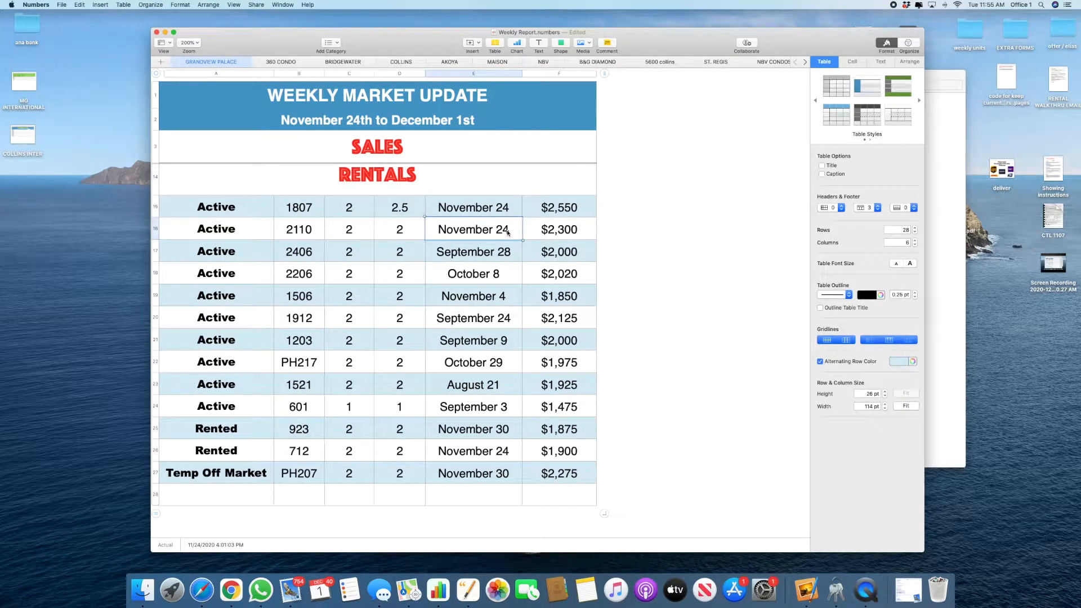
click(507, 255)
key(Delete)
click(499, 280)
key(Delete)
click(502, 296)
key(Delete)
click(496, 321)
key(Delete)
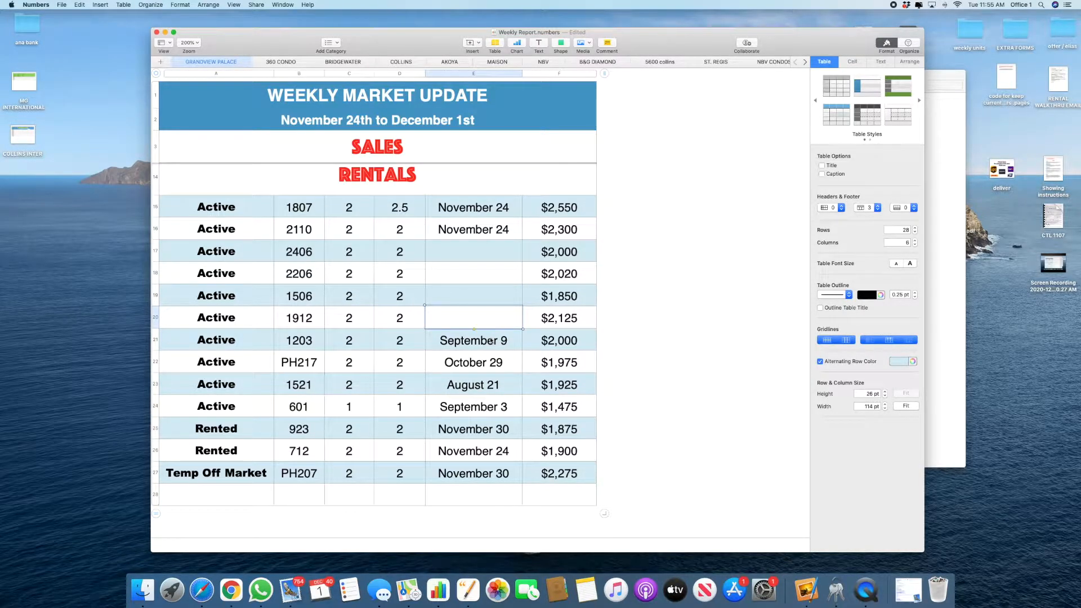
click(490, 336)
key(Delete)
Step: Clear the remaining old dates in E22, E23 and E24
click(484, 363)
key(Delete)
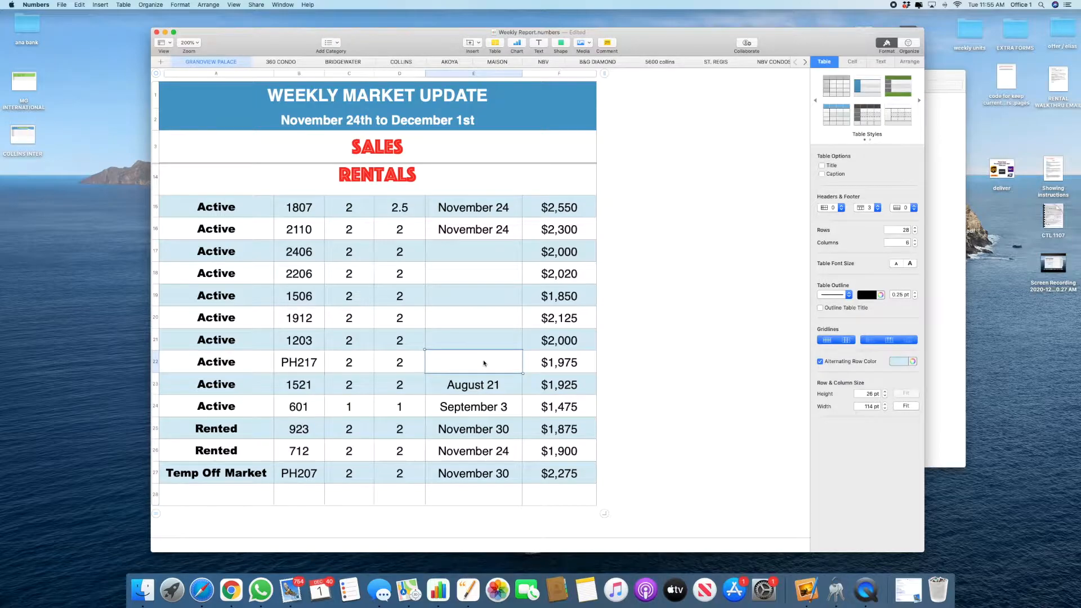
click(479, 393)
key(Delete)
click(480, 403)
key(Delete)
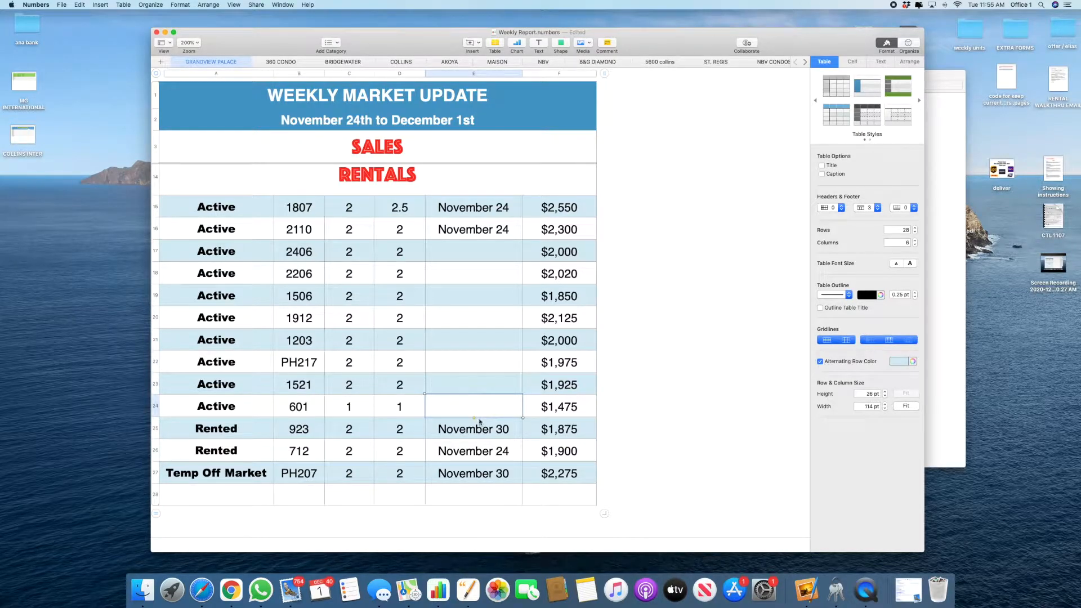
Step: Copy the List Price Chg Dates for rows 4–11, units 2406 through 601, from WEEKLY REPORT-18
click(308, 254)
click(308, 407)
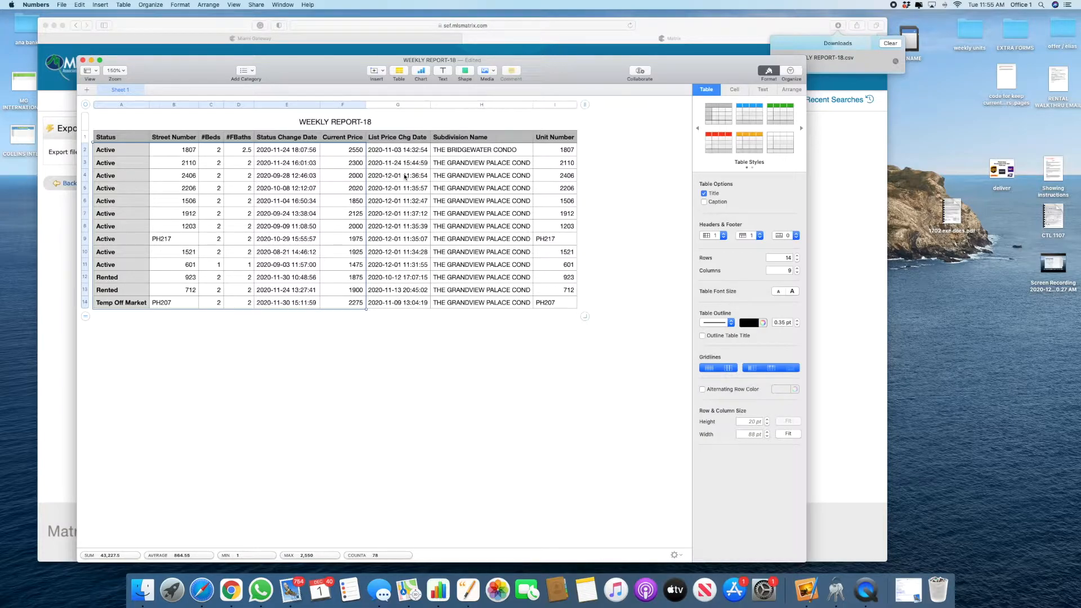
drag(405, 176, 401, 264)
key(super+c)
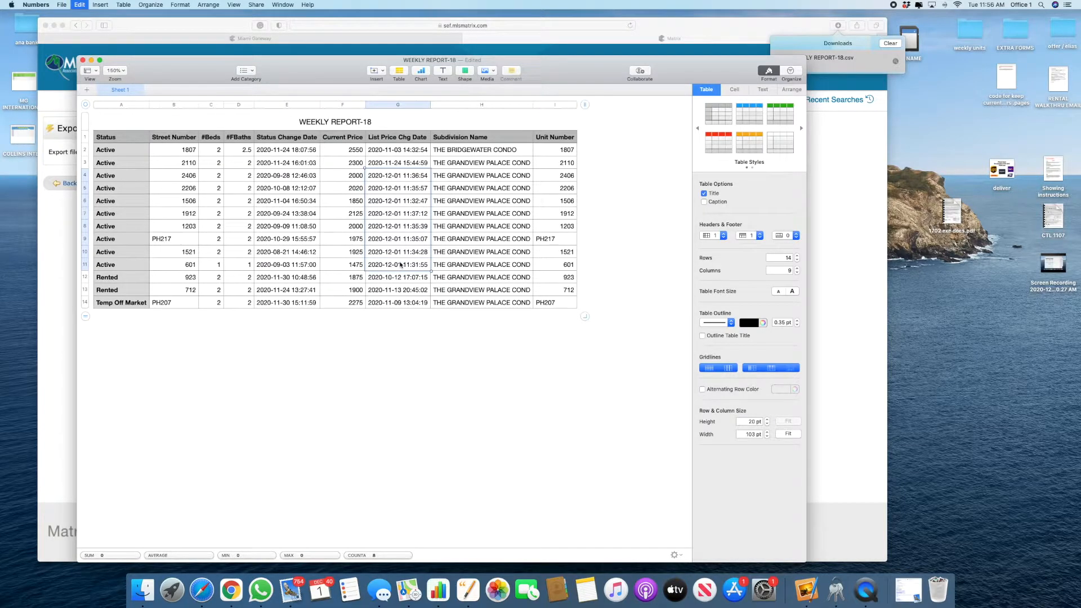
Step: Paste the dates into Weekly Report starting at E17 with Paste and Match Style
key(super+grave)
click(442, 253)
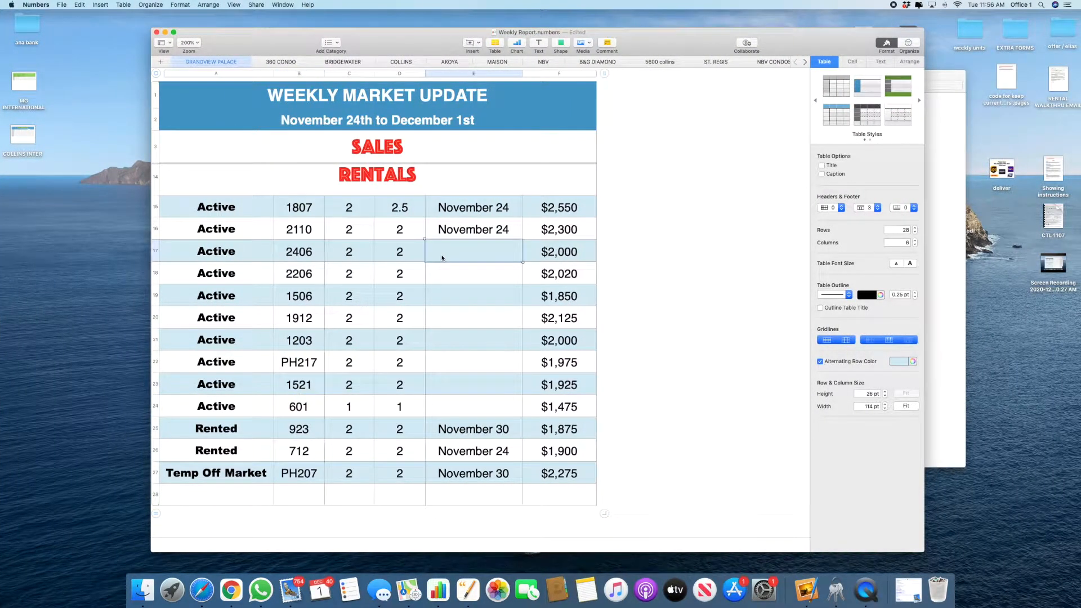
right_click(443, 258)
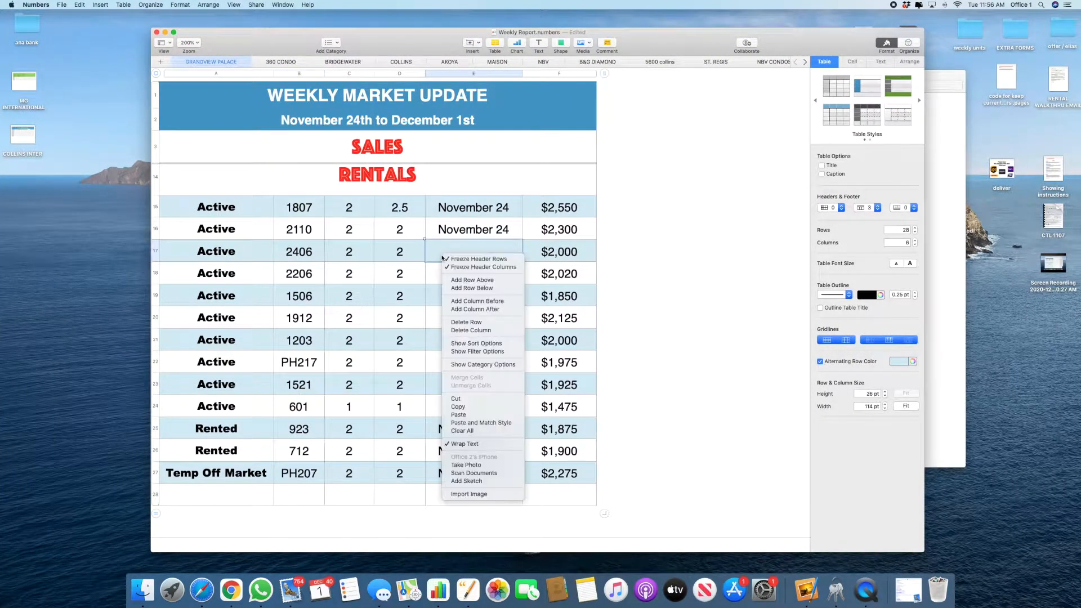
click(466, 423)
right_click(408, 309)
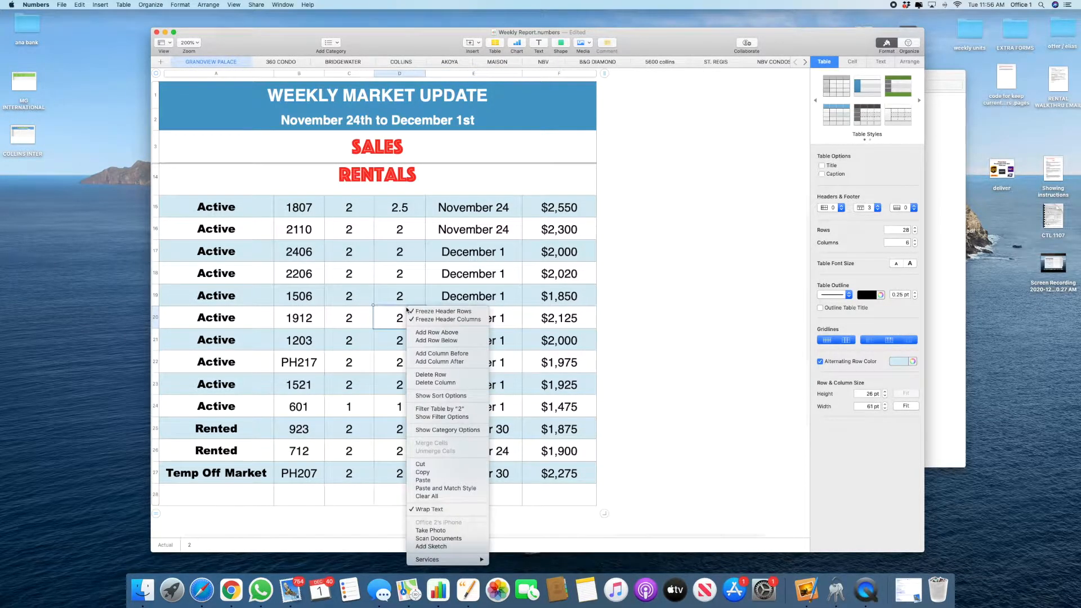
click(649, 307)
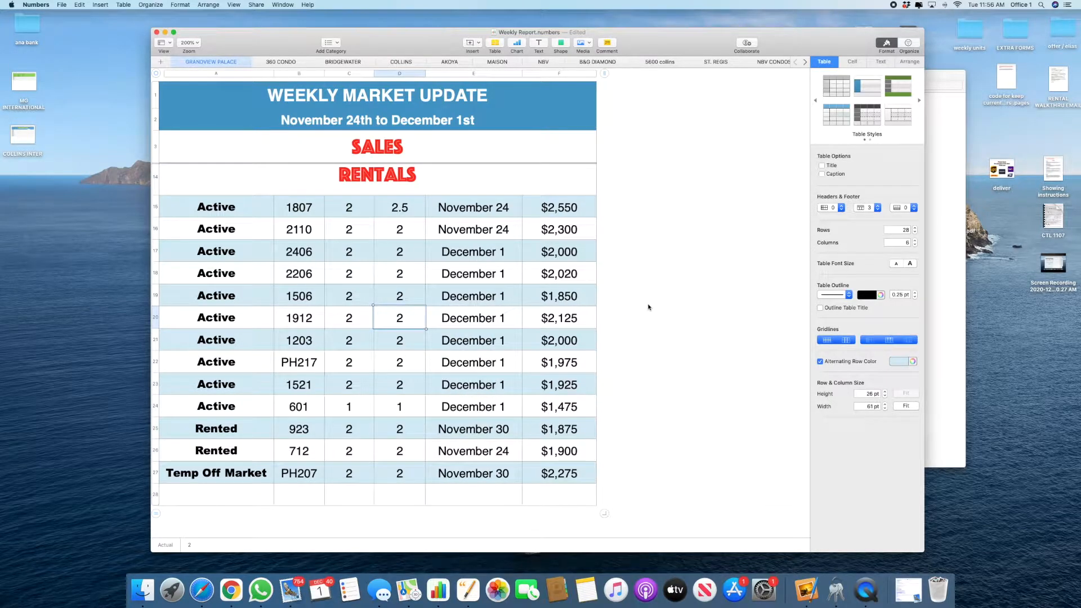
scroll(544, 305, down, 3)
Step: Look over the empty 360 CONDO sheet, then close WEEKLY REPORT-18 and delete it unsaved
click(631, 381)
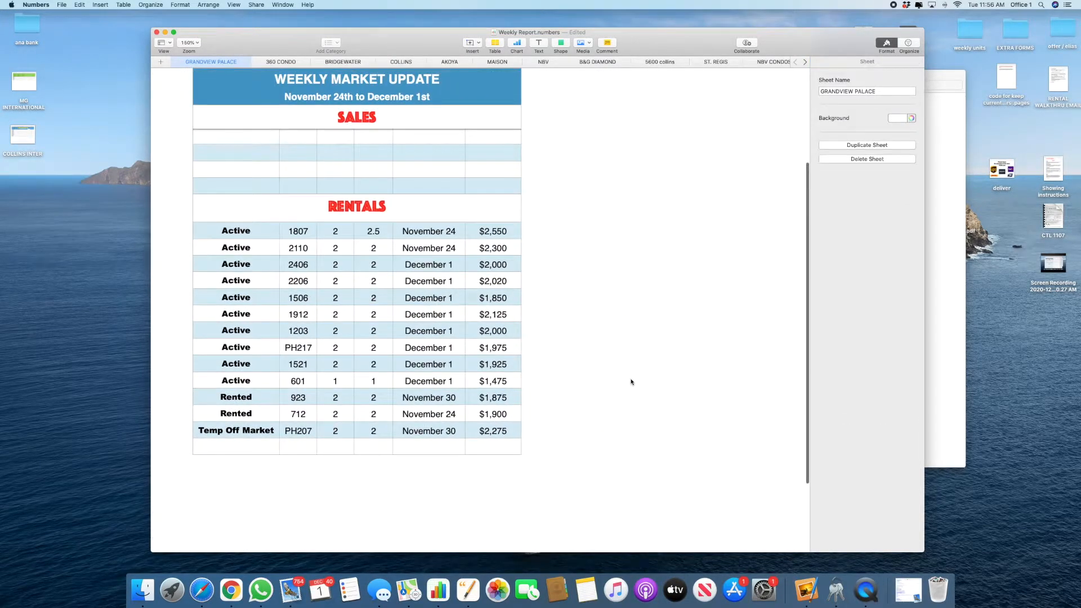
scroll(380, 329, up, 5)
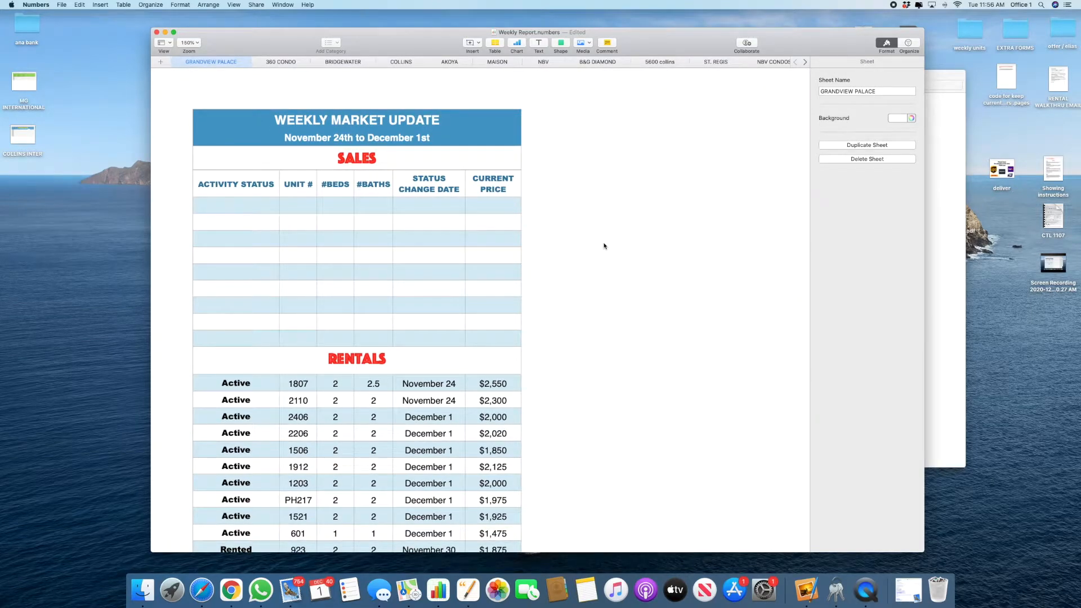
click(275, 62)
scroll(421, 299, down, 3)
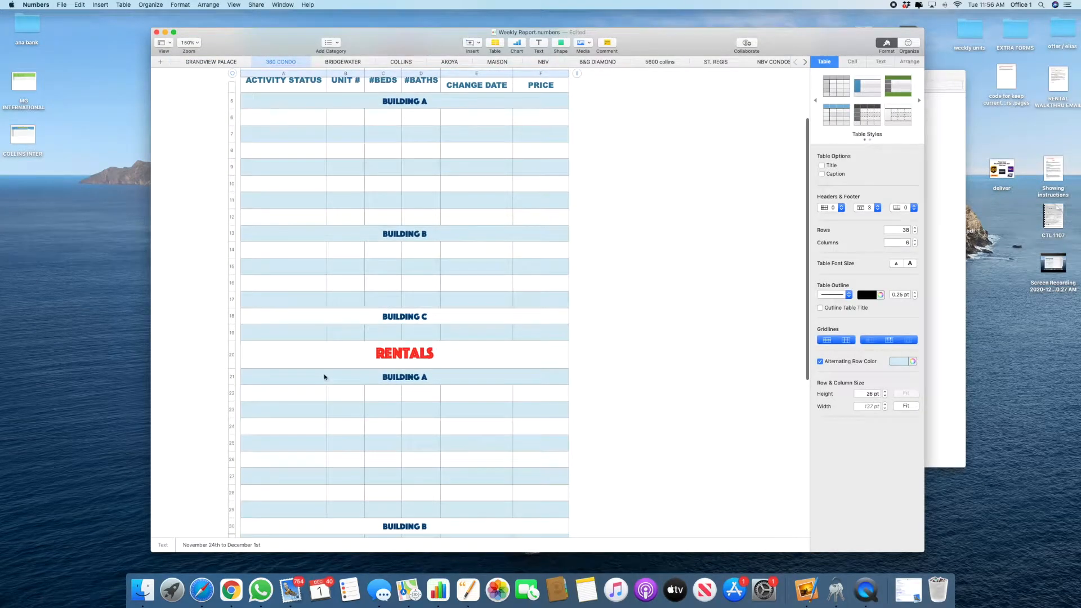
scroll(324, 376, down, 5)
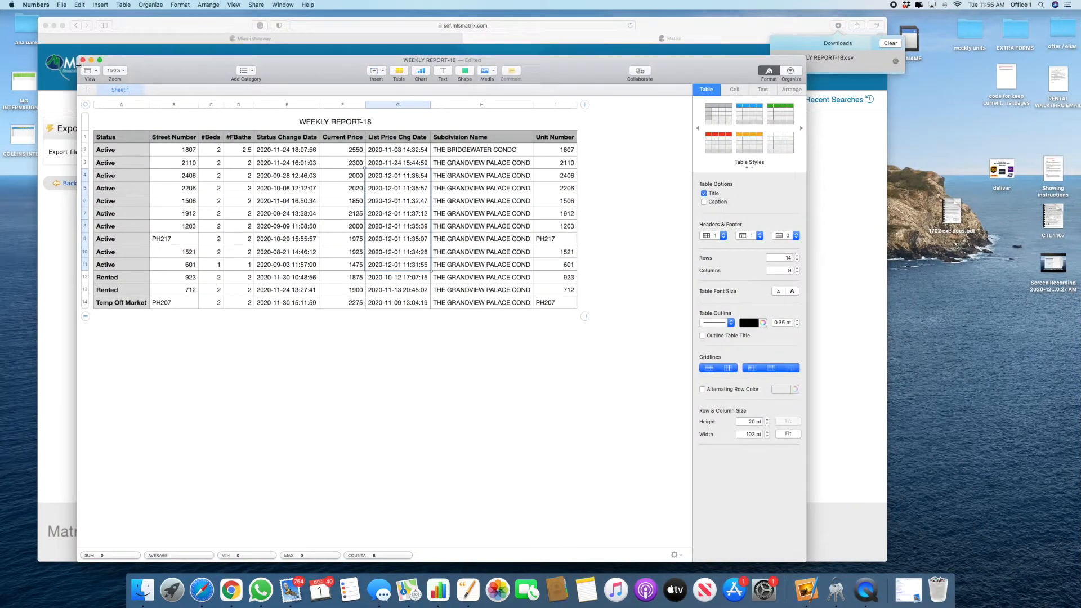
click(82, 60)
click(377, 179)
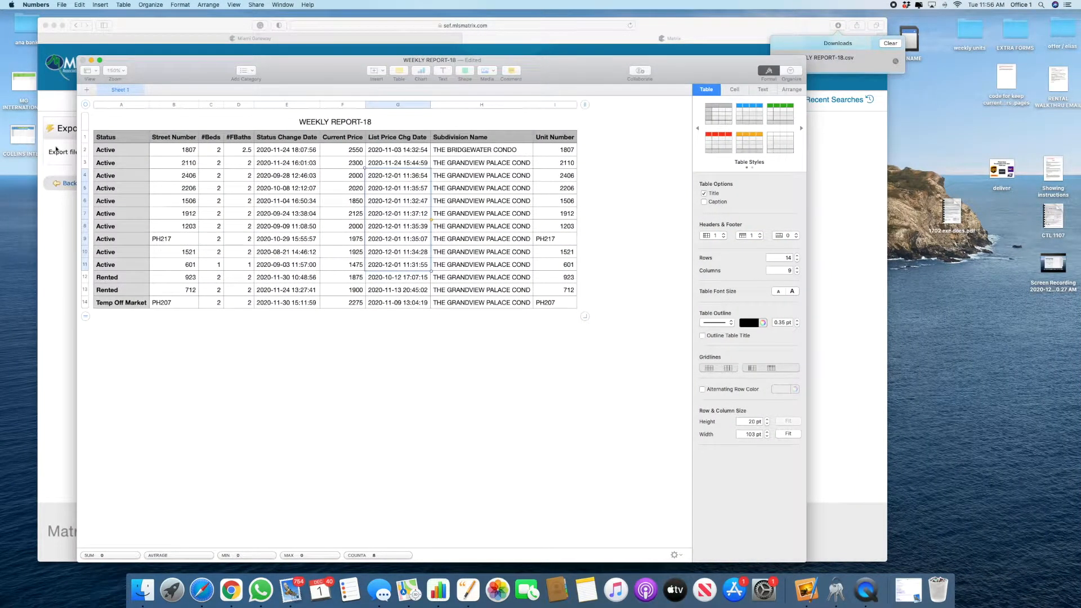
Step: Open the 360 Rentals hot sheet, sort by address and check all 7 listings
click(137, 67)
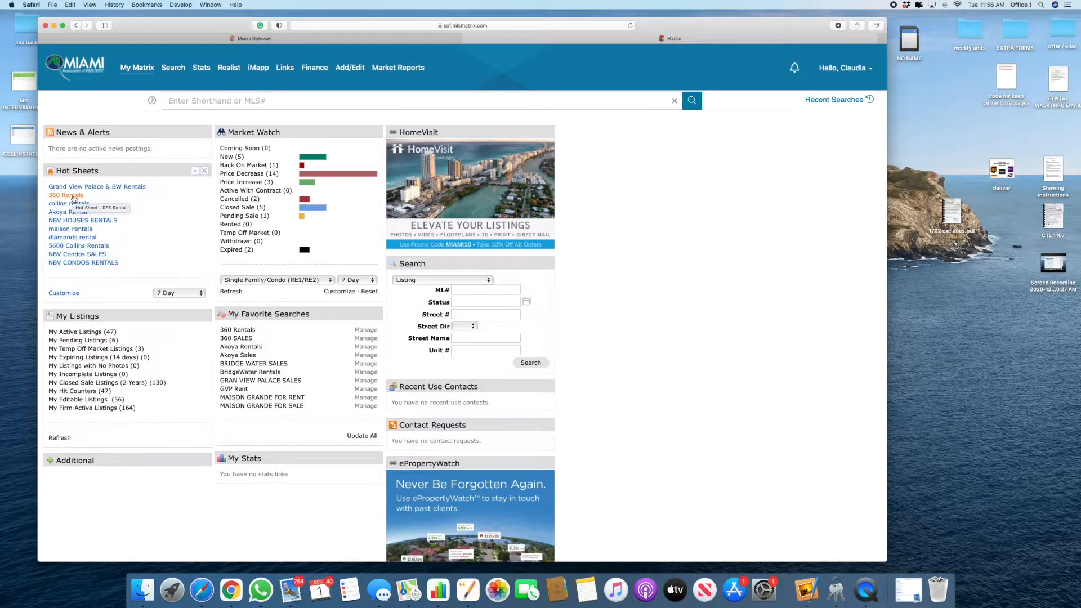
click(73, 196)
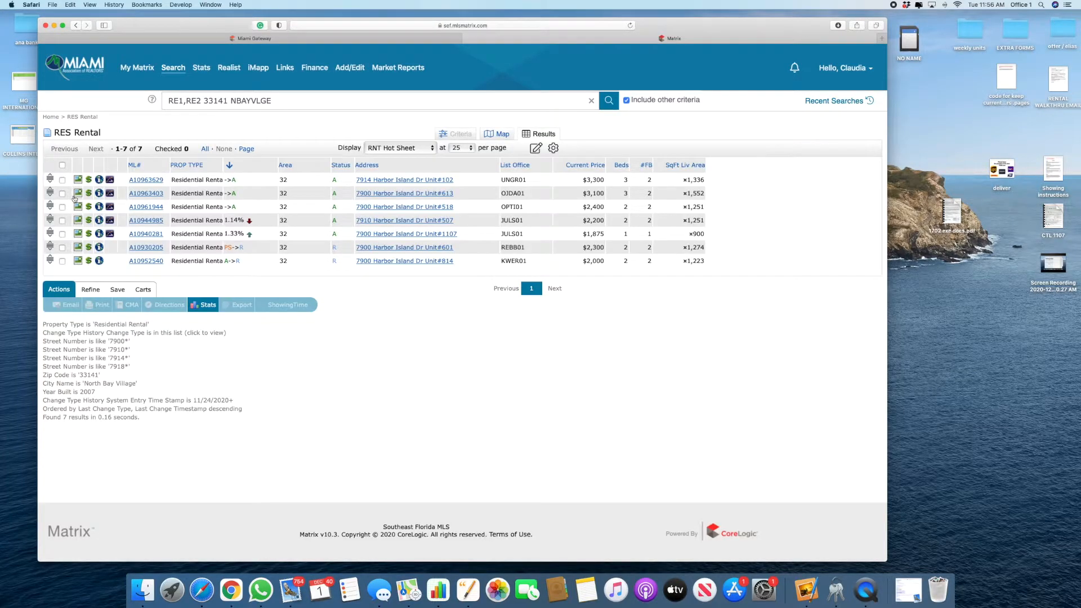
click(372, 166)
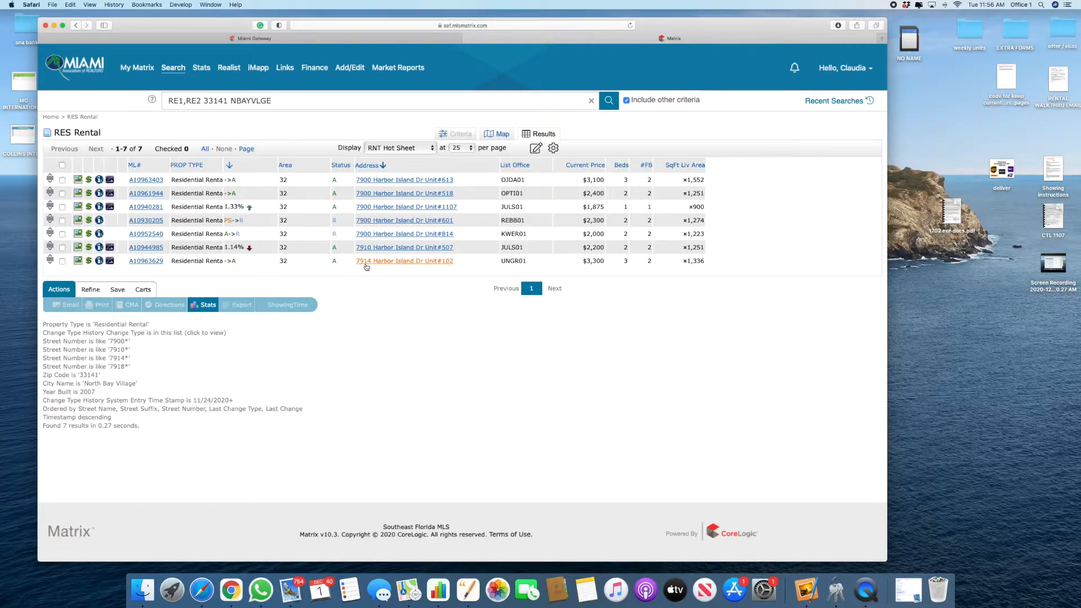
click(62, 165)
Step: Export the 7 listings in WEEKLY REPORT format and open WEEKLY REPORT-19.csv in Numbers
click(235, 306)
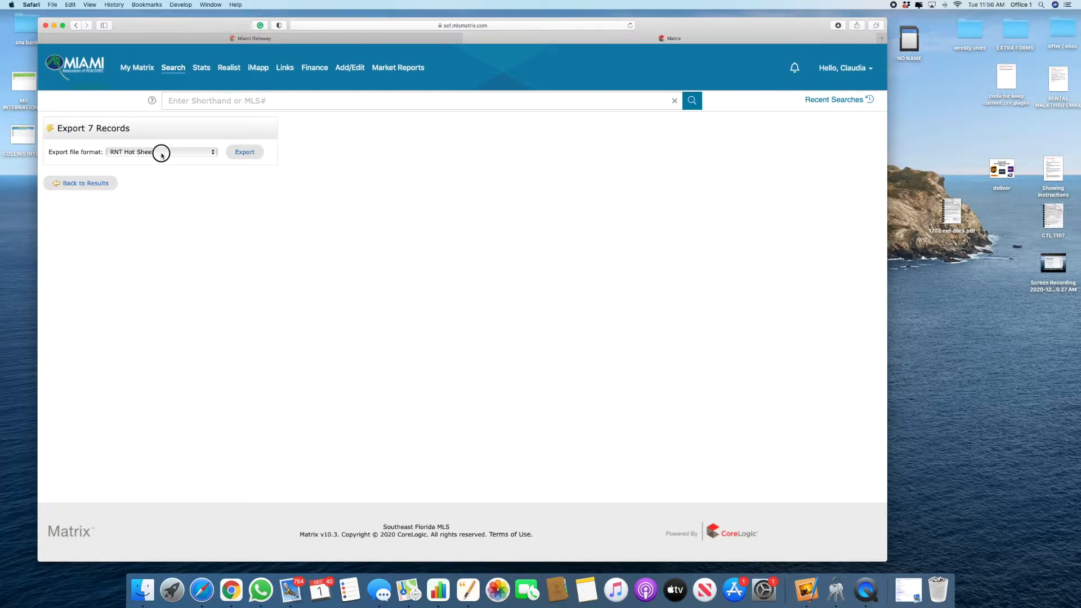
click(160, 151)
click(214, 80)
click(243, 153)
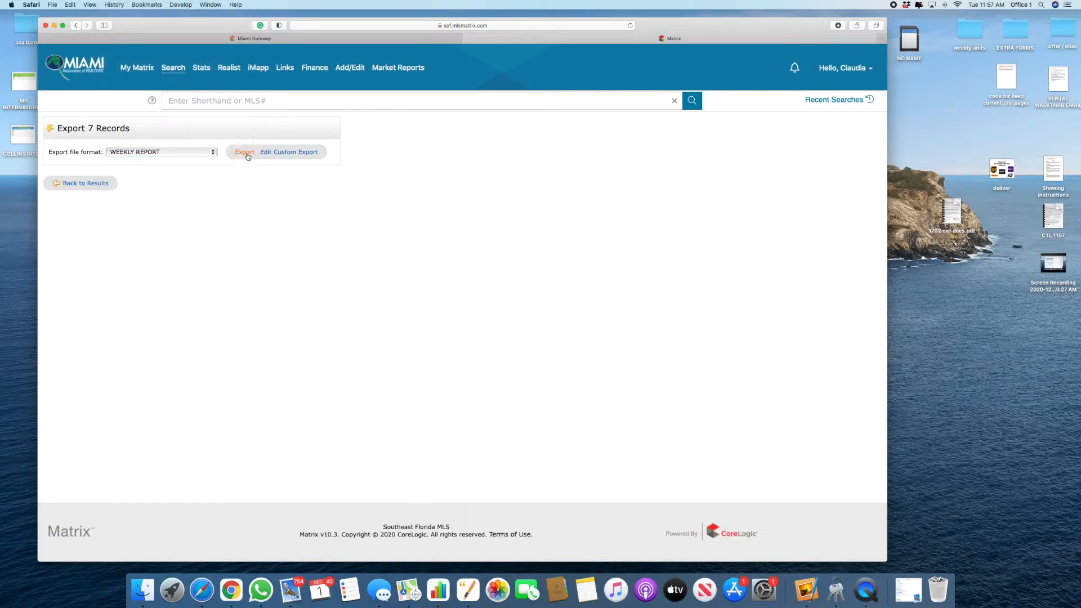
click(837, 26)
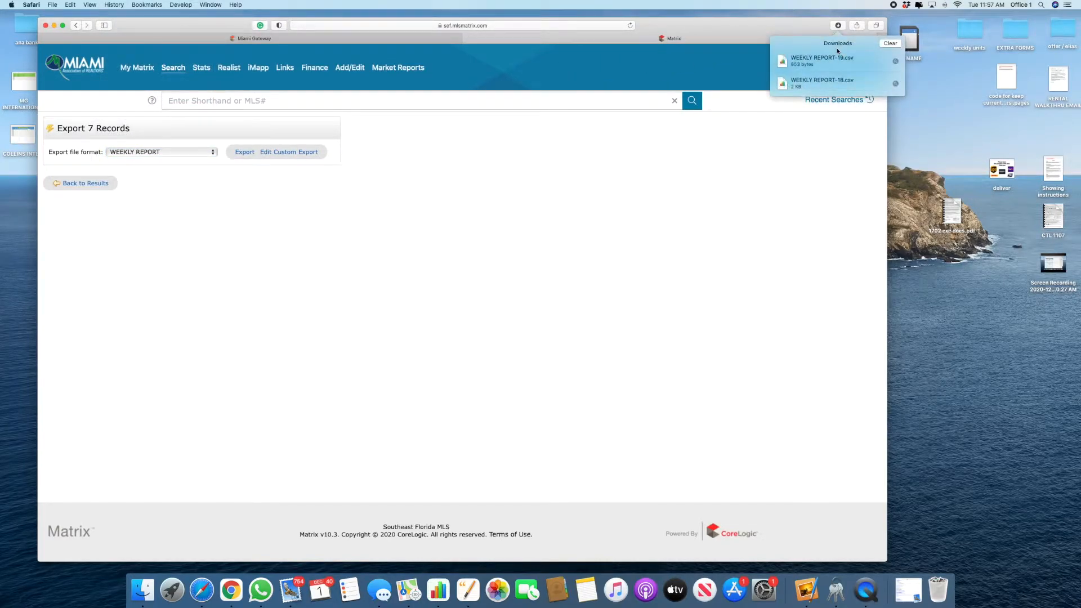
double_click(836, 58)
key(ctrl+Up)
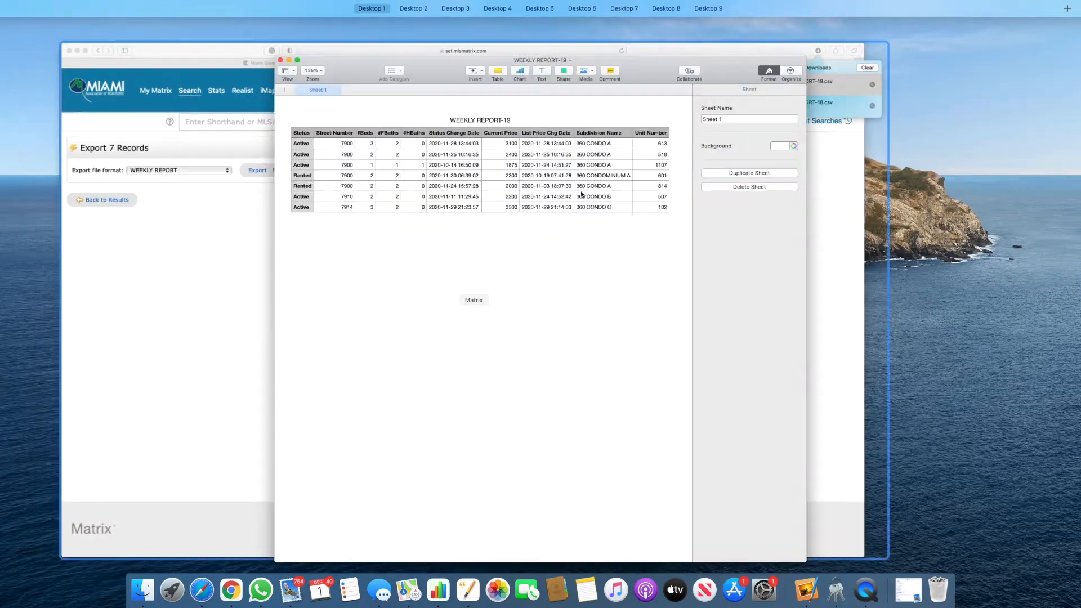
Step: Enlarge WEEKLY REPORT-19 to 150% and paste unit numbers 613–102 over the street numbers
click(479, 229)
key(ctrl+Up)
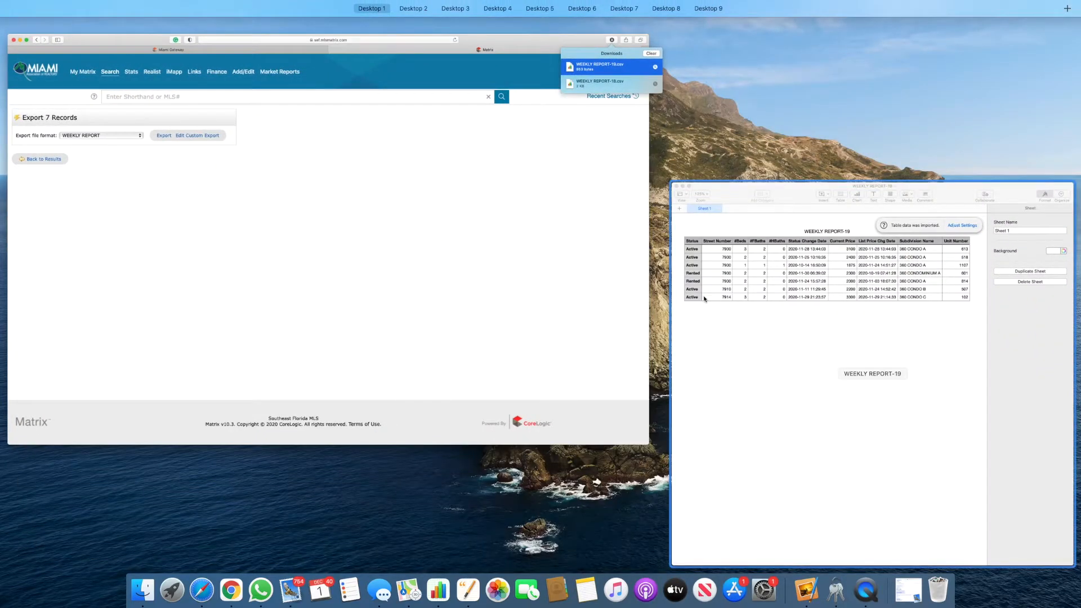
click(873, 314)
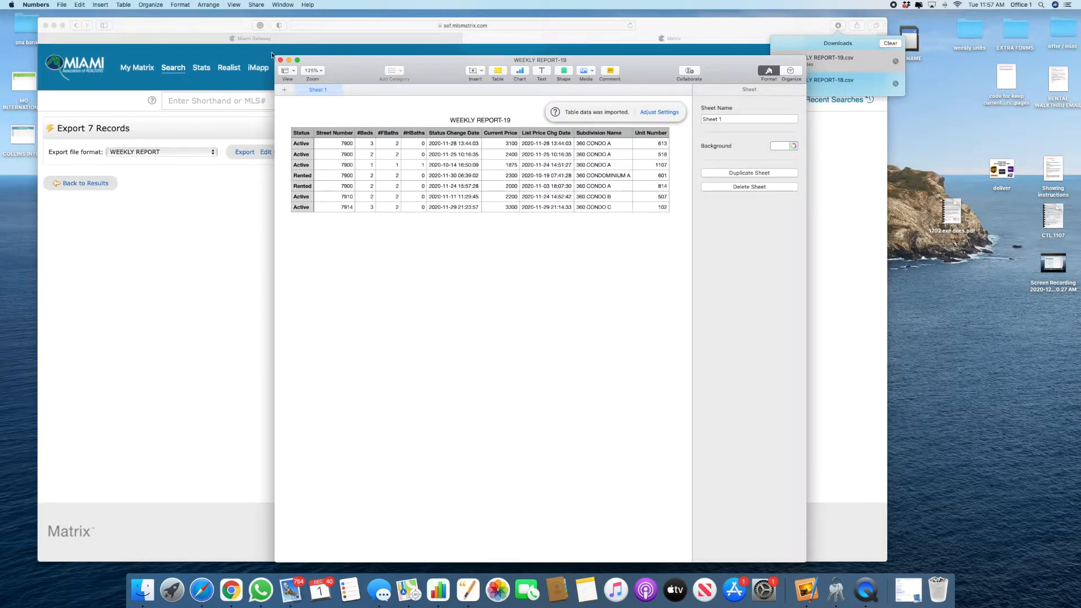
drag(275, 56, 102, 71)
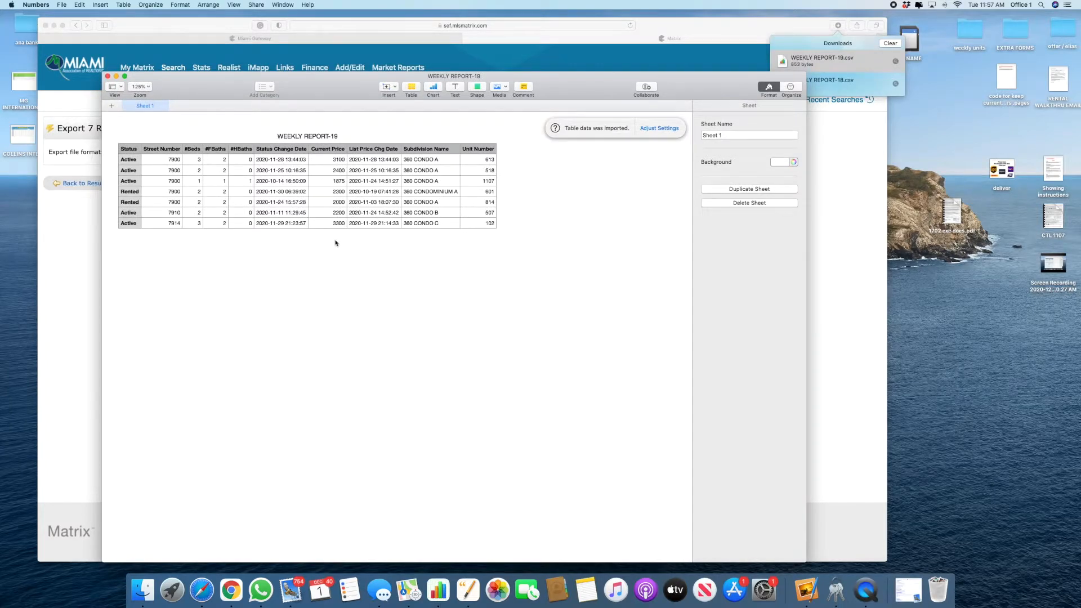
key(super+shift+period)
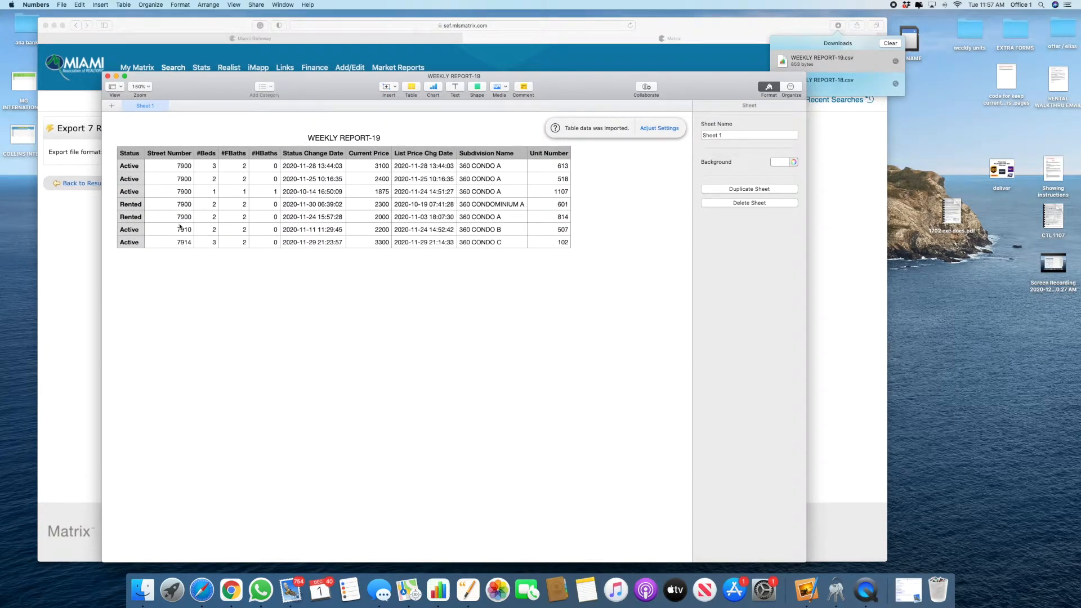
drag(557, 166, 561, 248)
key(super+c)
key(super+c)
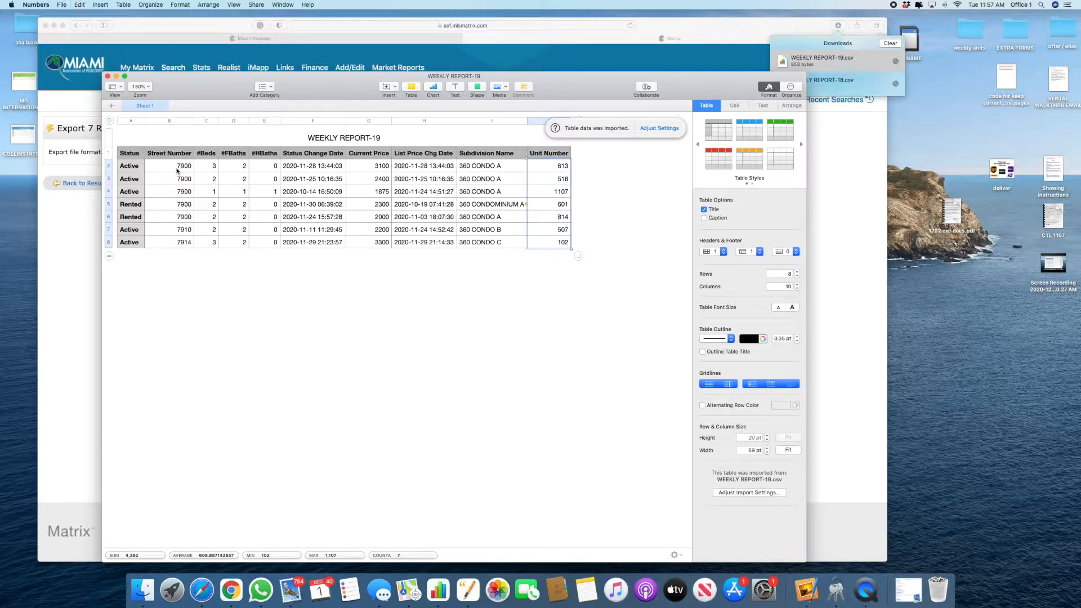
click(177, 167)
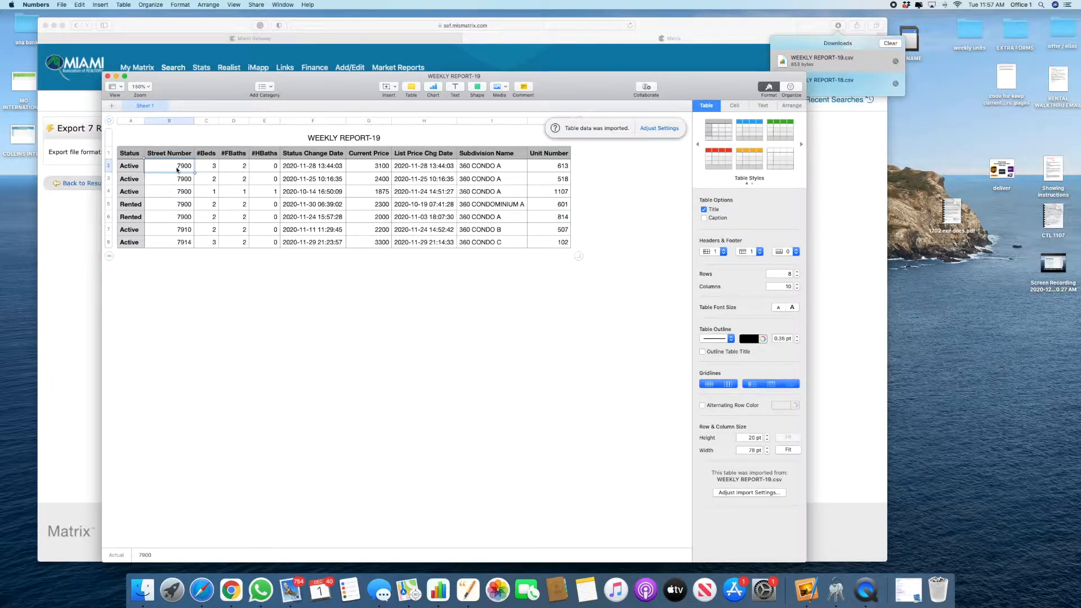
key(super+v)
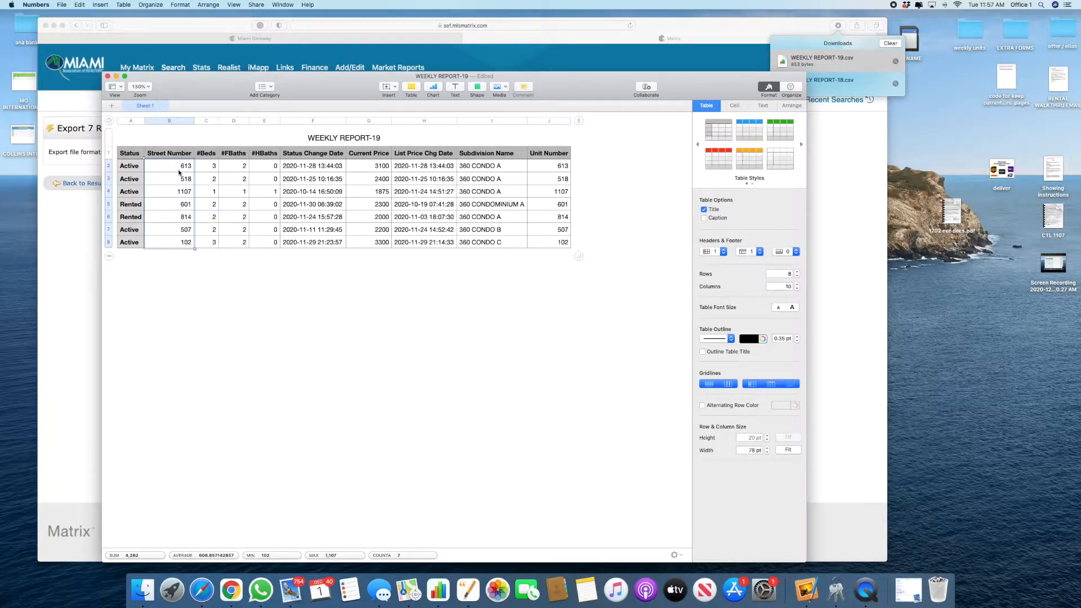
Step: Set unit 1107's full baths to 1.5 and delete the #HBaths column
click(190, 252)
click(122, 248)
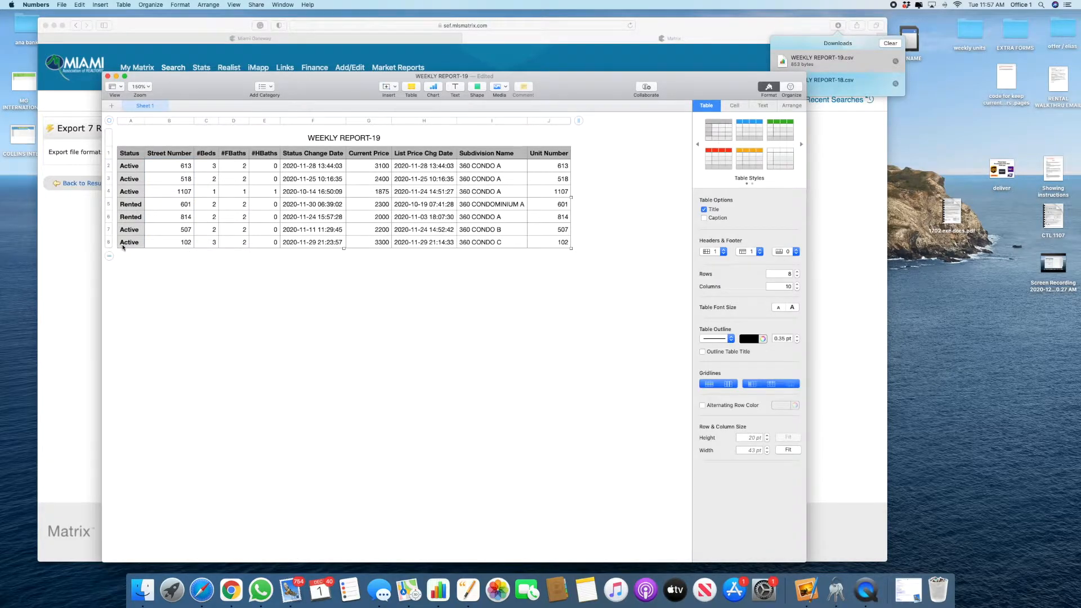
click(244, 192)
key(Right)
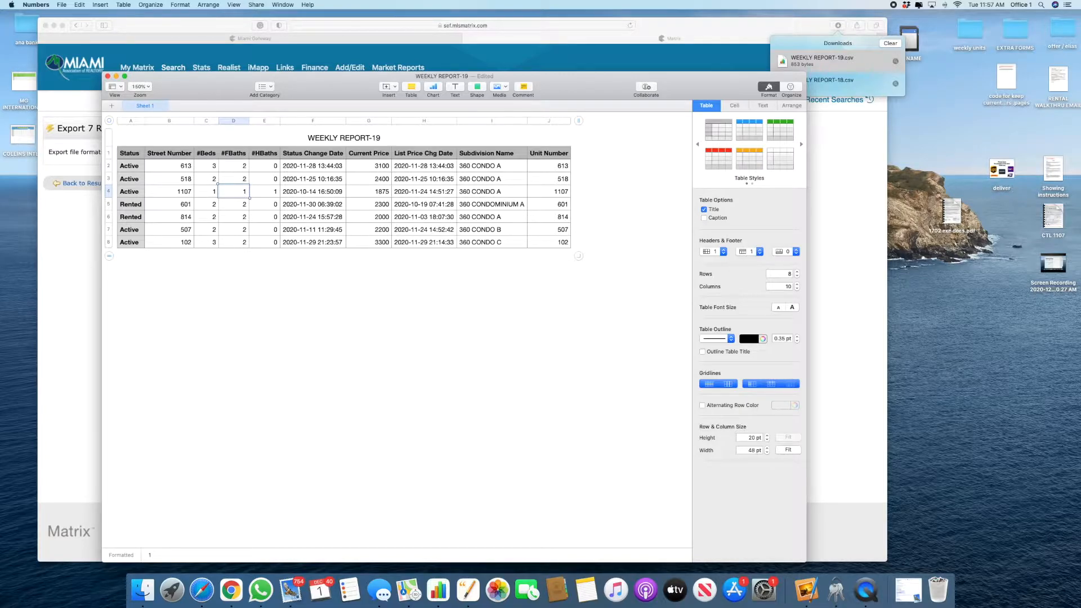
click(275, 120)
click(295, 244)
Step: Copy unit 102's row and select the empty Building C rental row in Weekly Report
drag(126, 245, 352, 255)
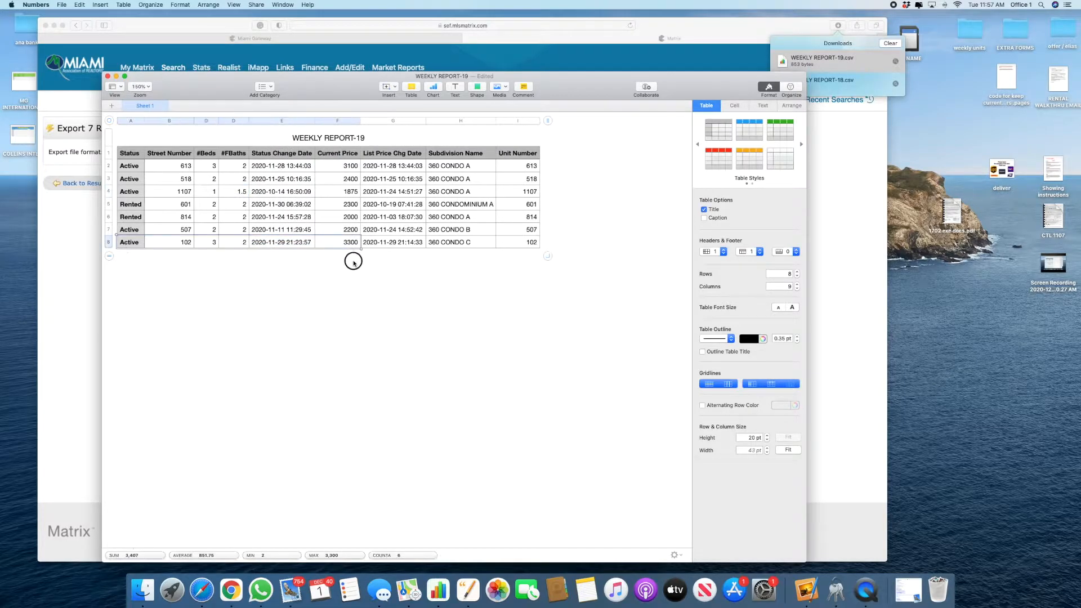
key(super+c)
key(ctrl+Right)
click(293, 464)
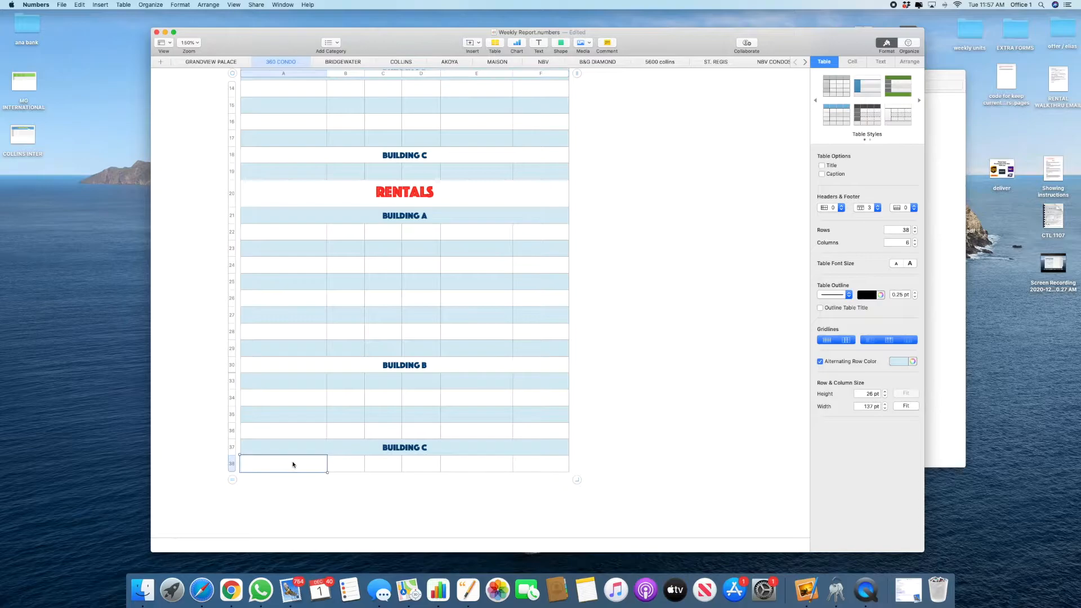
Step: Paste unit 102's rental into Building C at A38 and add a blank row below row 38
right_click(293, 464)
click(321, 492)
click(241, 465)
click(233, 464)
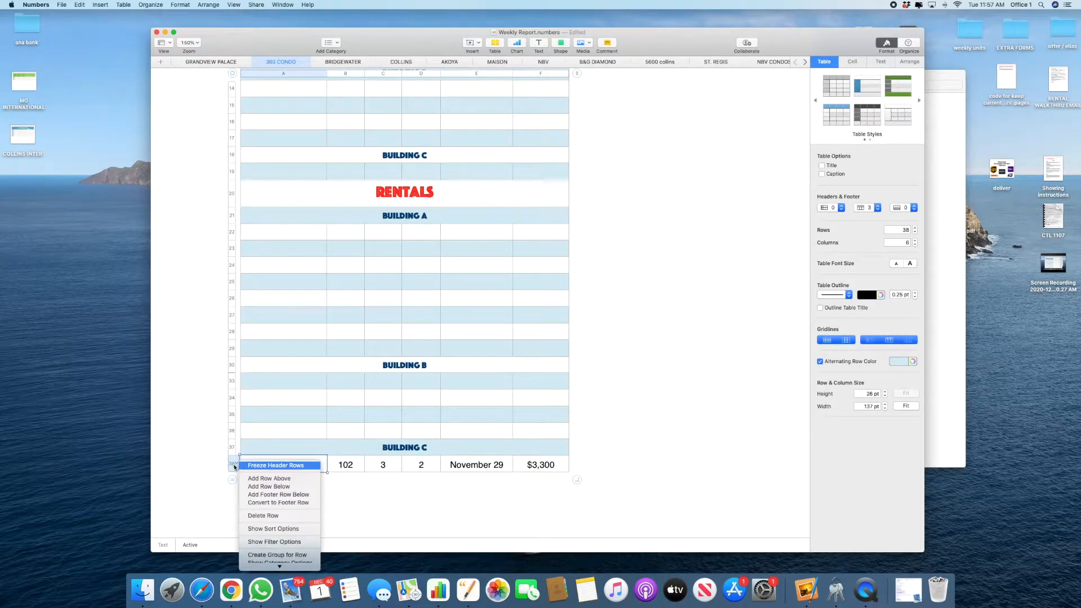
click(267, 494)
key(super+z)
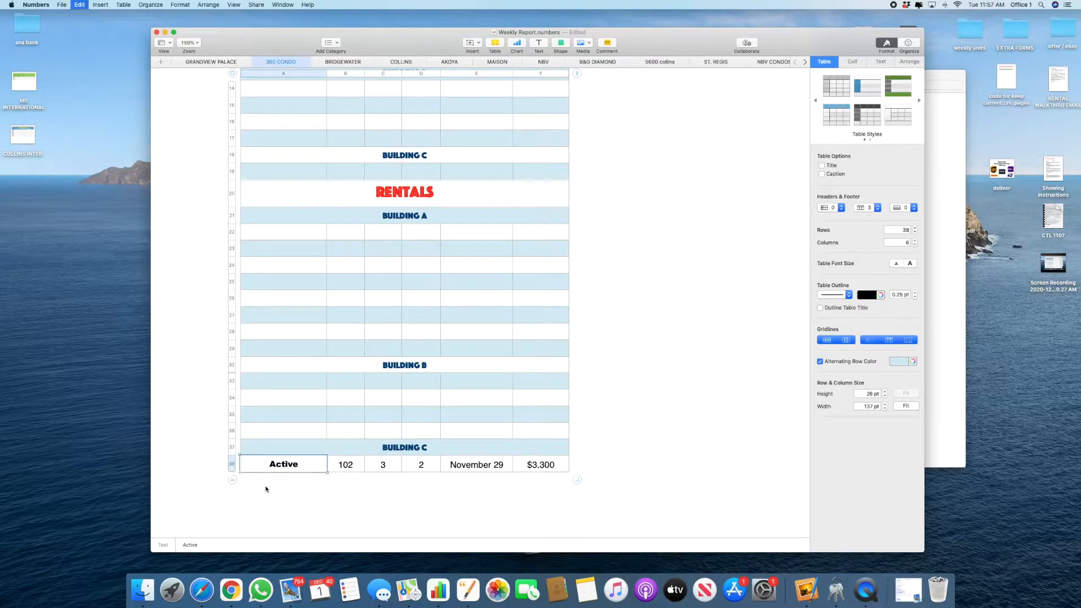
click(233, 464)
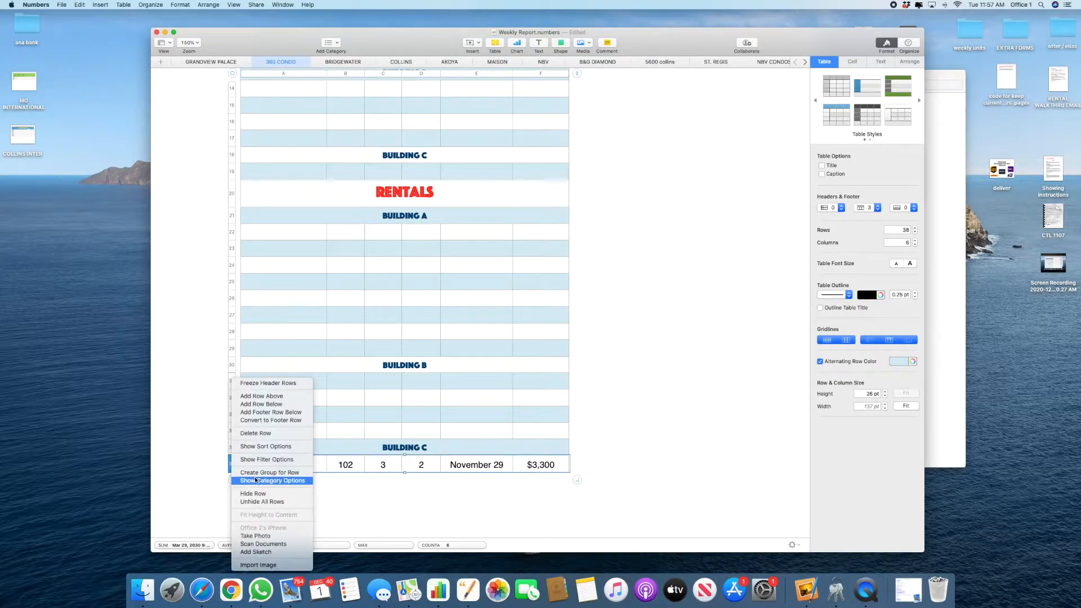
click(265, 407)
click(419, 497)
Step: Paste unit 507's rental into Building B at A33, delete blank rows 35–36, and clear its November 11 date
click(504, 431)
click(721, 460)
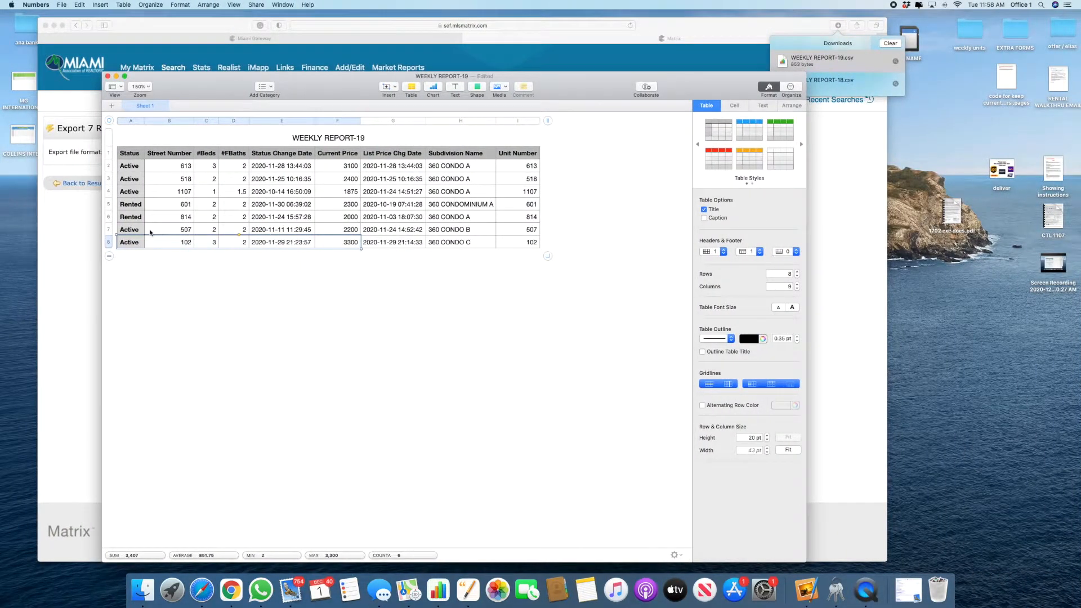
drag(141, 231, 354, 232)
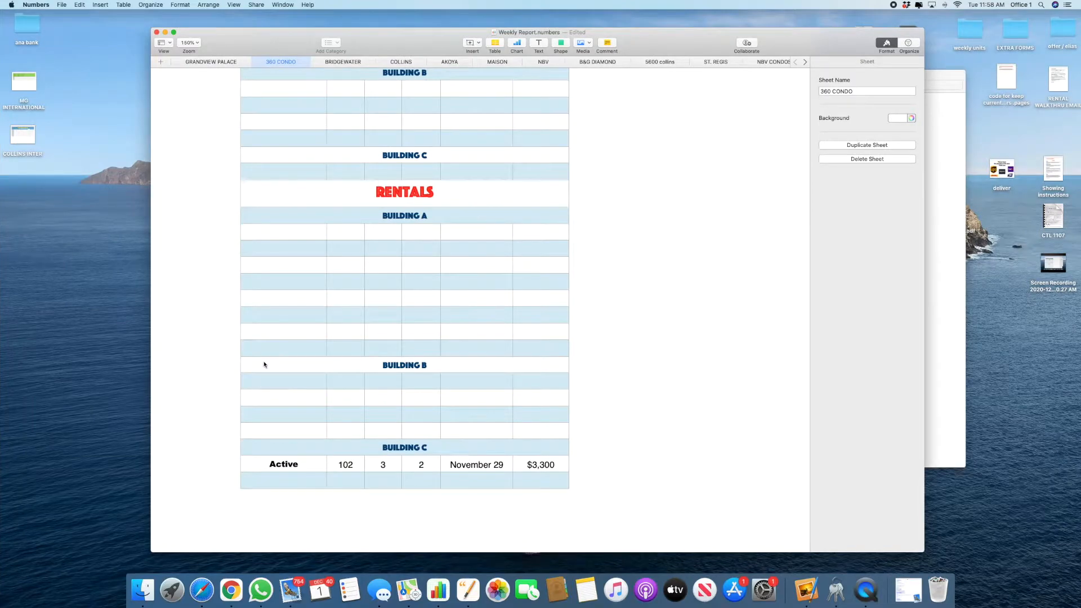
click(260, 381)
right_click(260, 381)
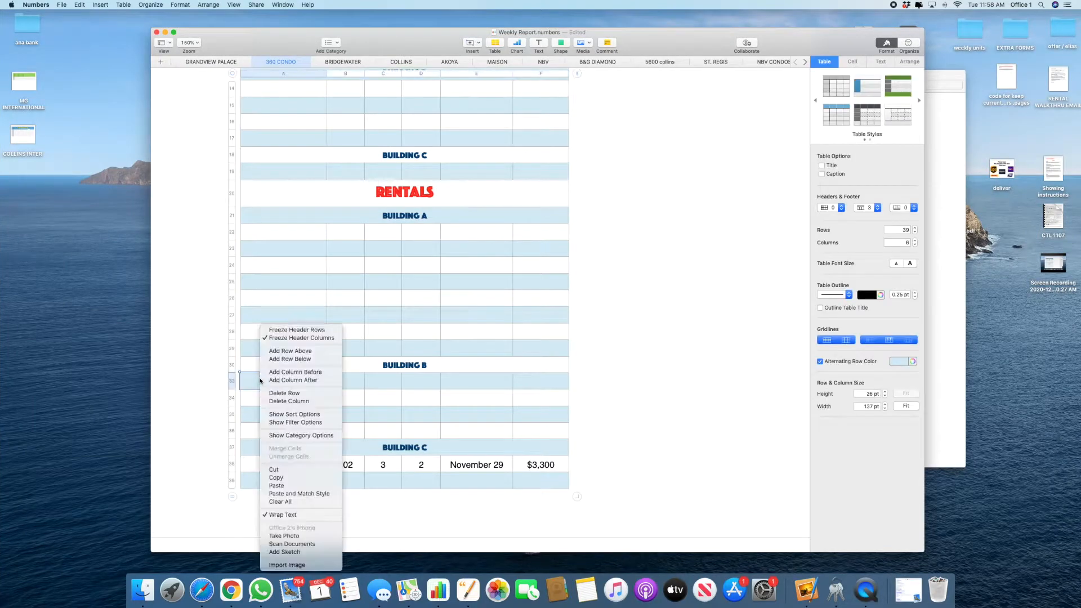
click(293, 497)
drag(231, 415, 230, 430)
right_click(230, 432)
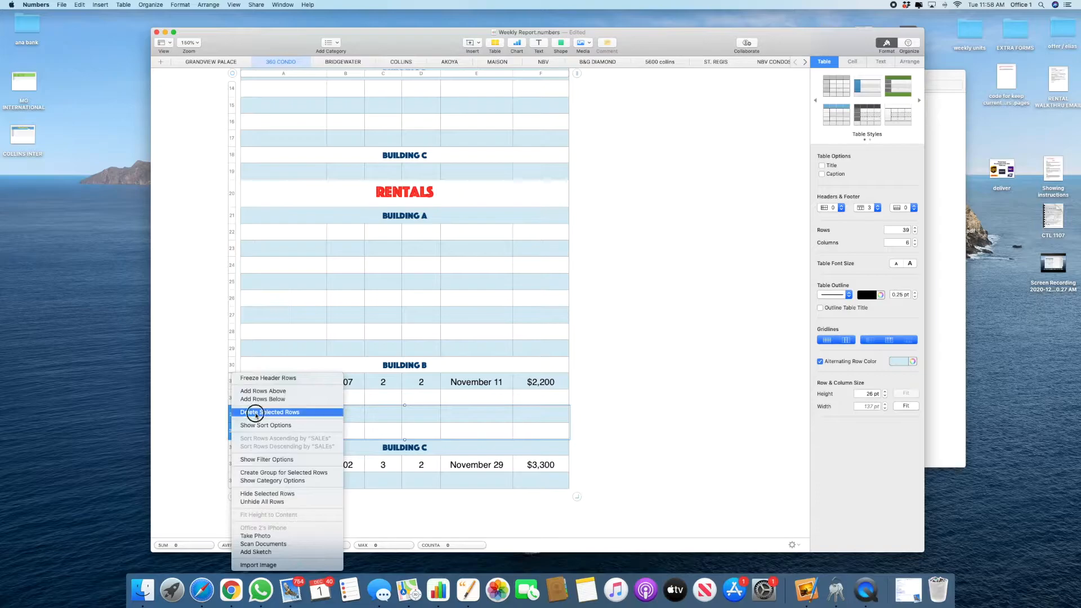
click(270, 411)
click(491, 446)
key(Delete)
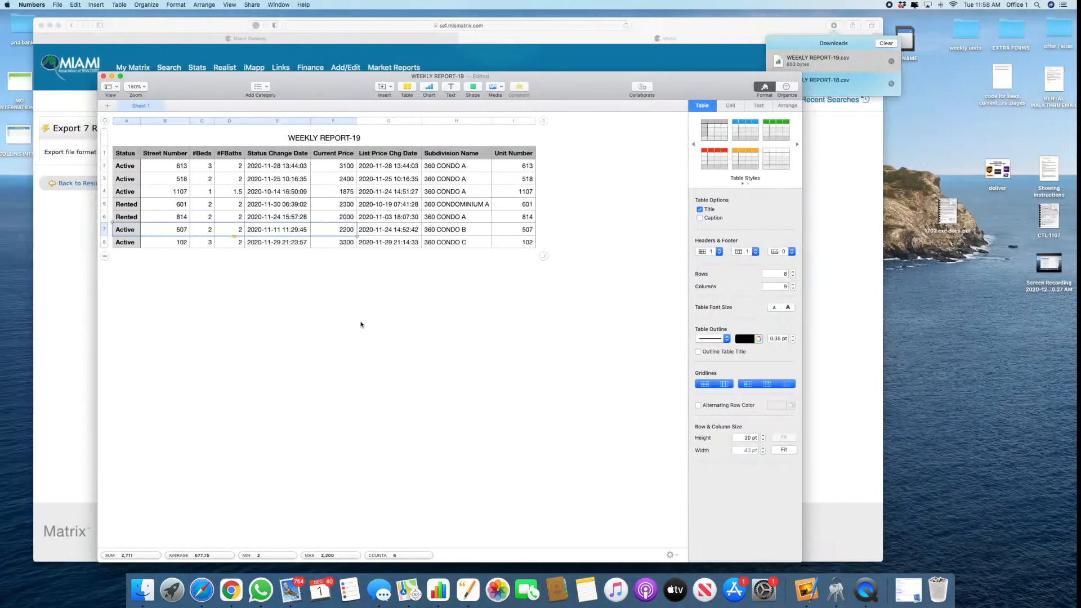
Step: Copy the five Building A rental listings from WEEKLY REPORT-19 and paste them at A22
click(232, 198)
drag(232, 198, 347, 221)
key(super+c)
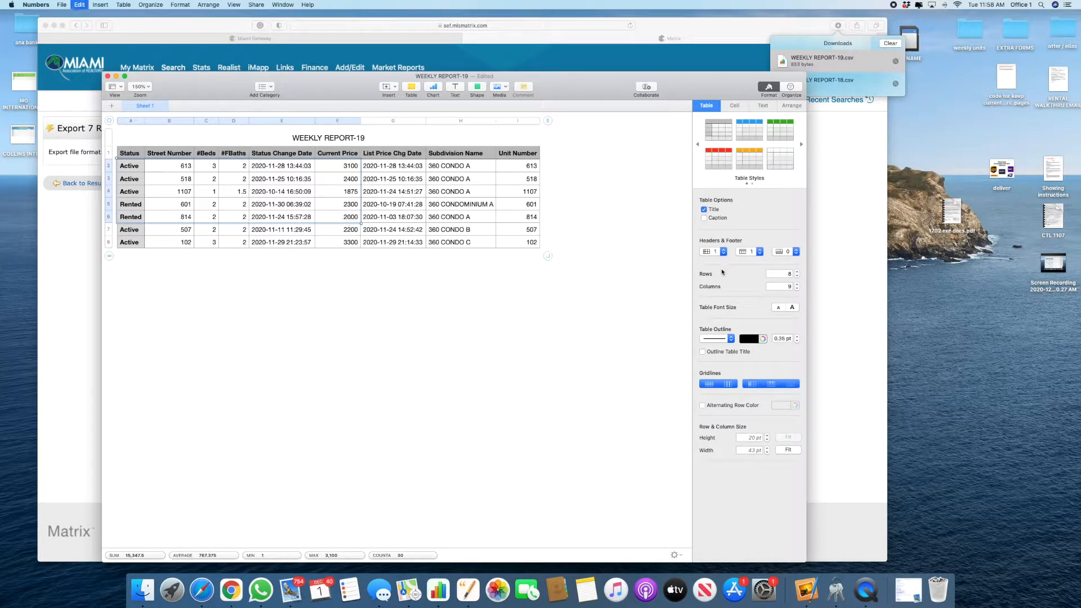
click(843, 263)
key(ctrl+Right)
click(261, 290)
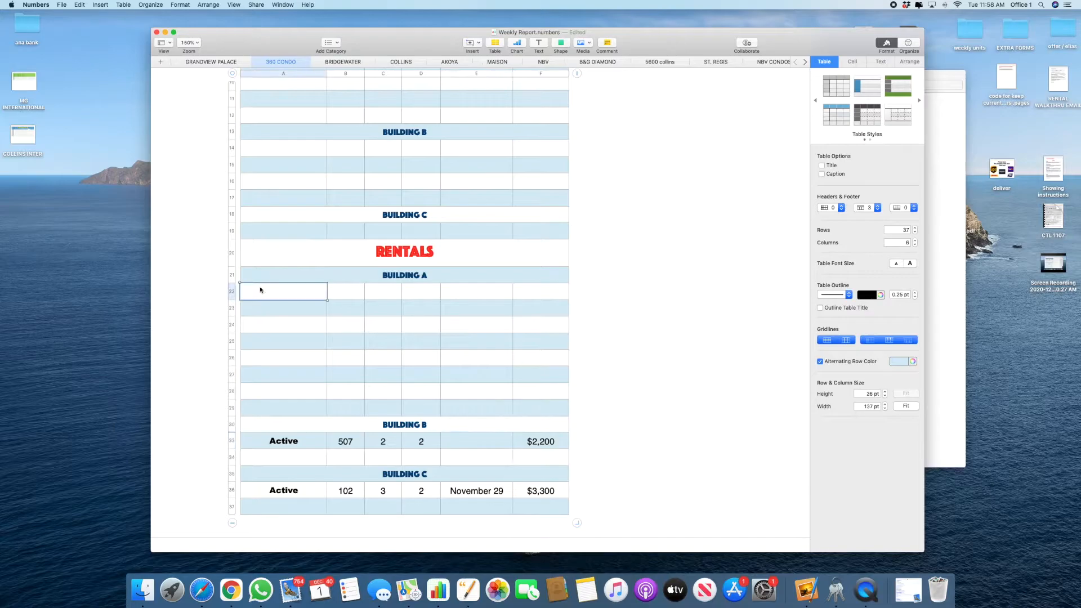
right_click(261, 290)
click(304, 454)
Step: Remove the spare rows 28–31 below the Building A rentals
drag(231, 390, 232, 406)
right_click(233, 400)
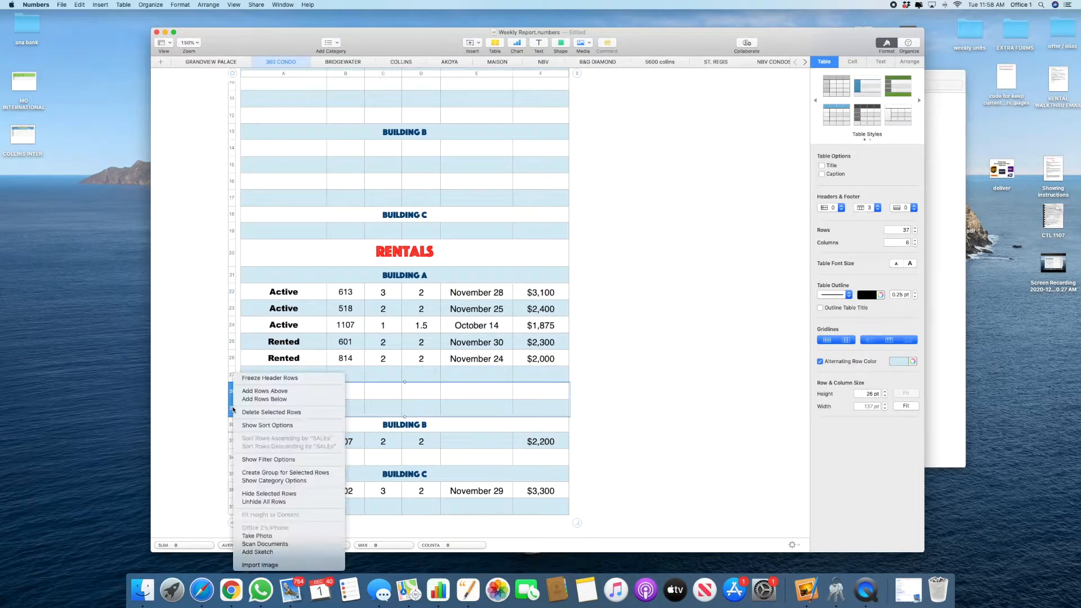
click(264, 399)
drag(232, 394, 235, 443)
right_click(234, 442)
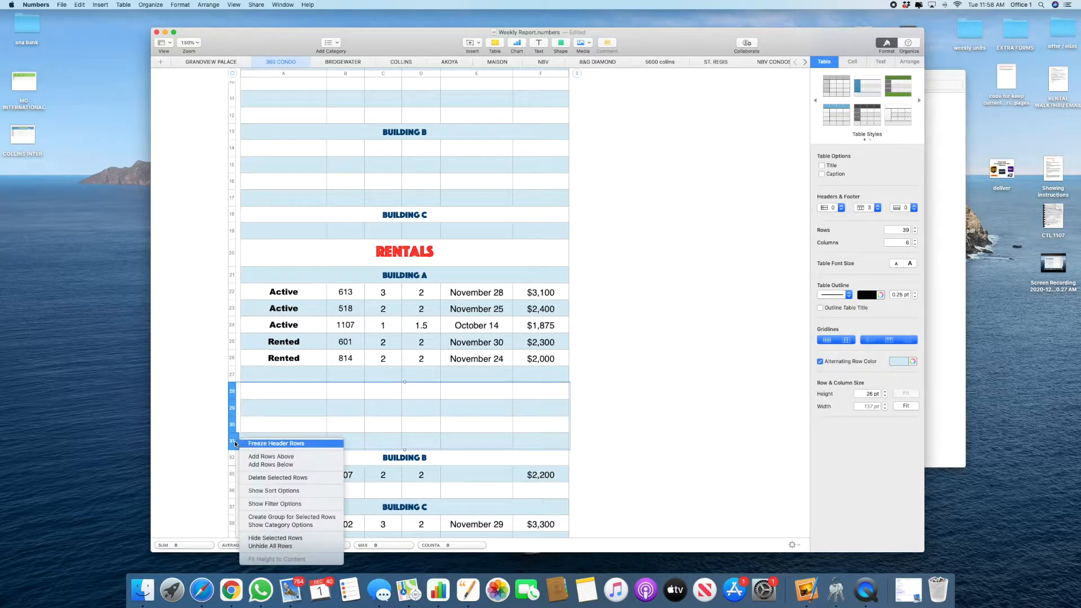
click(262, 477)
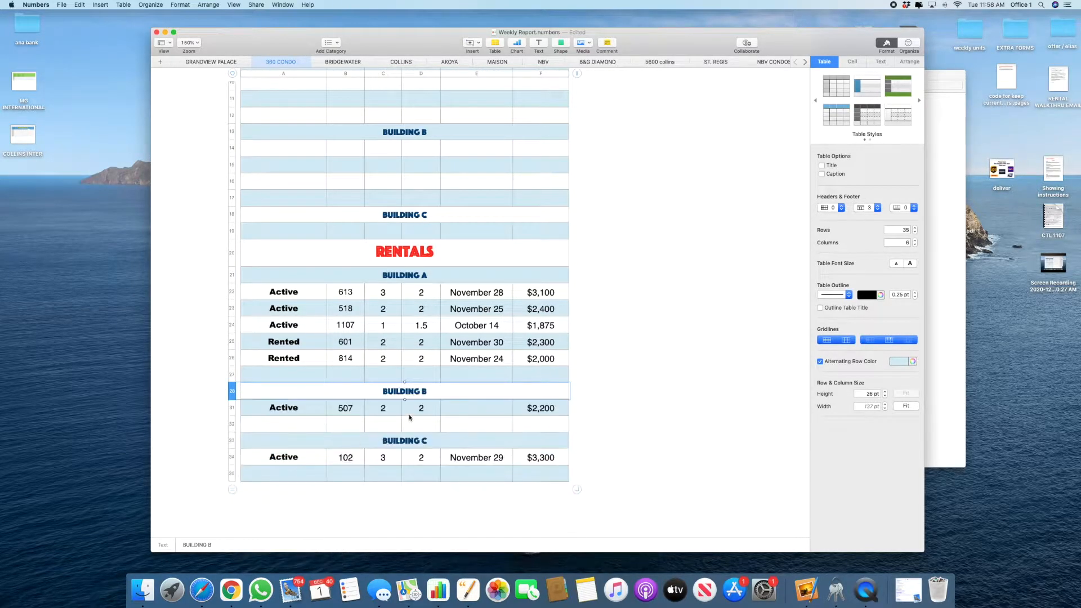
click(620, 374)
Step: Zoom out to 125% and clear unit 1107's out-of-week October 14 date
key(super+shift+comma)
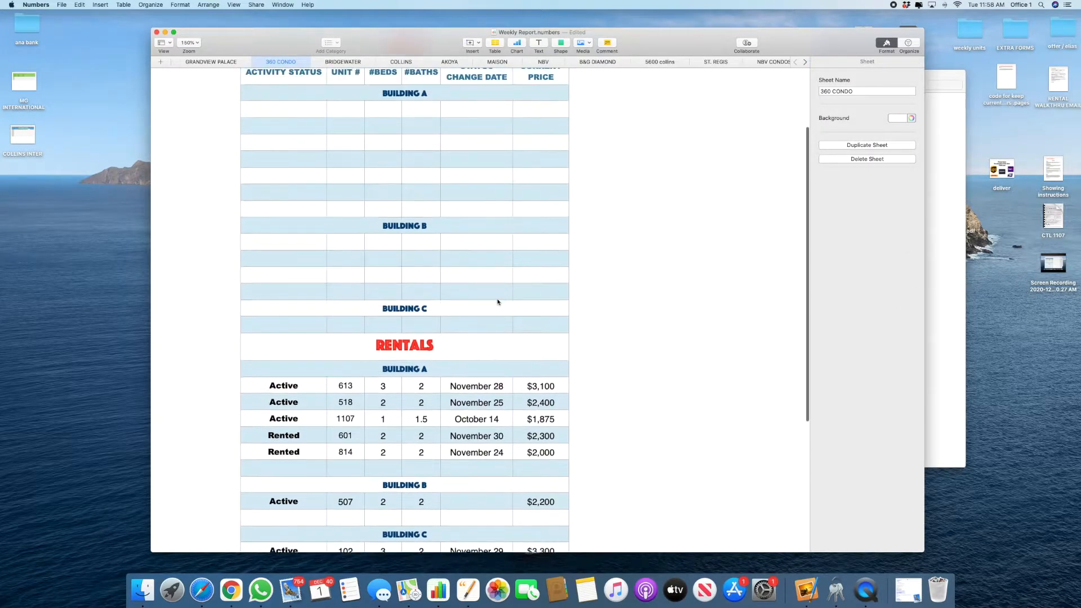
click(498, 302)
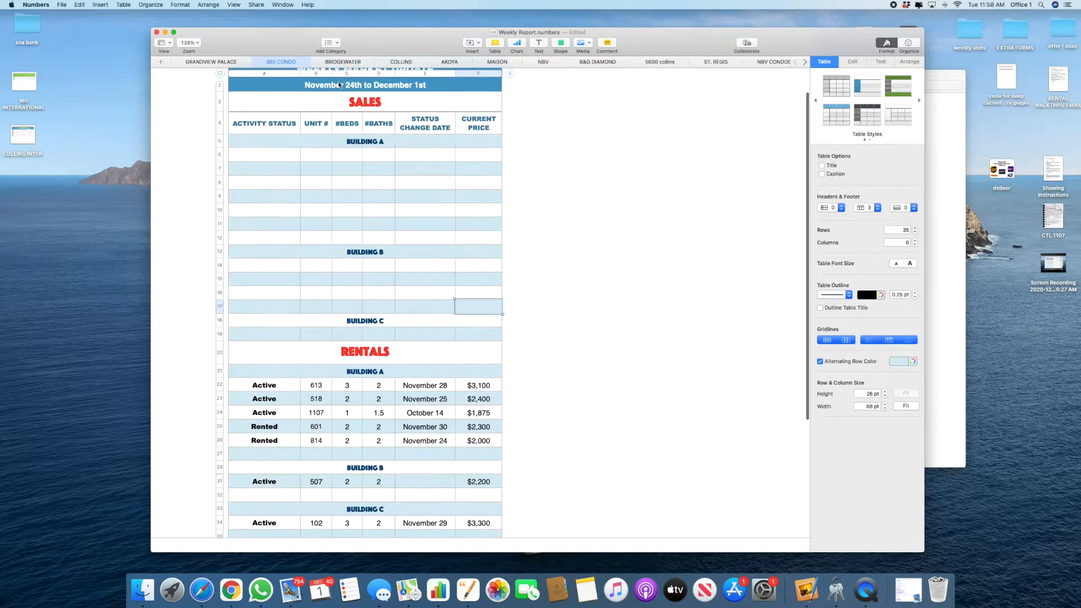
click(428, 386)
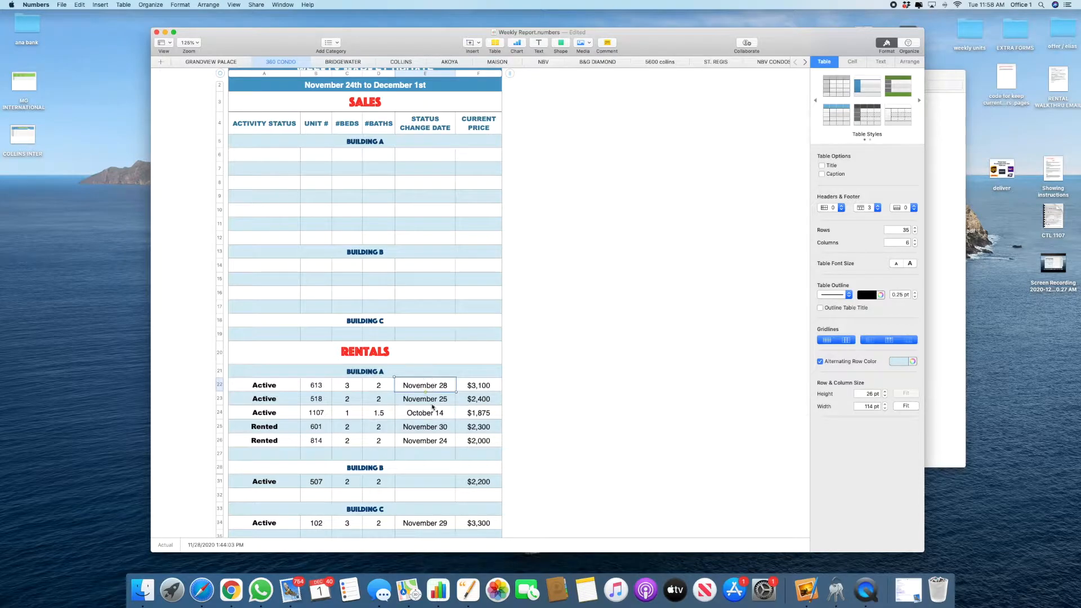
click(433, 411)
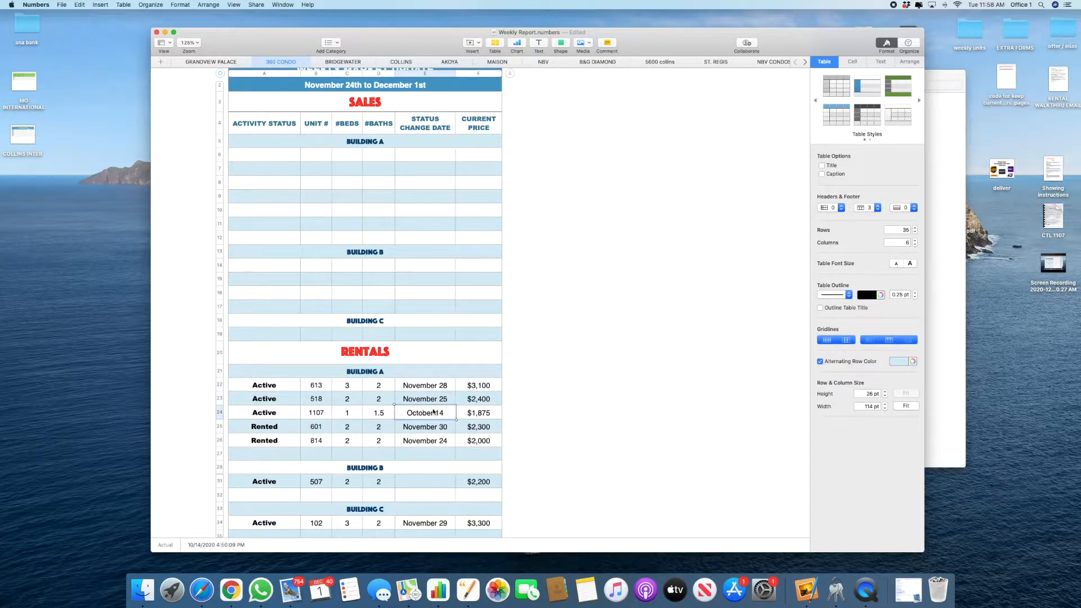
key(BackSpace)
Step: Move the 2020-11-24 list price change date into unit 1107's empty date cell, matching table style
scroll(437, 444, down, 3)
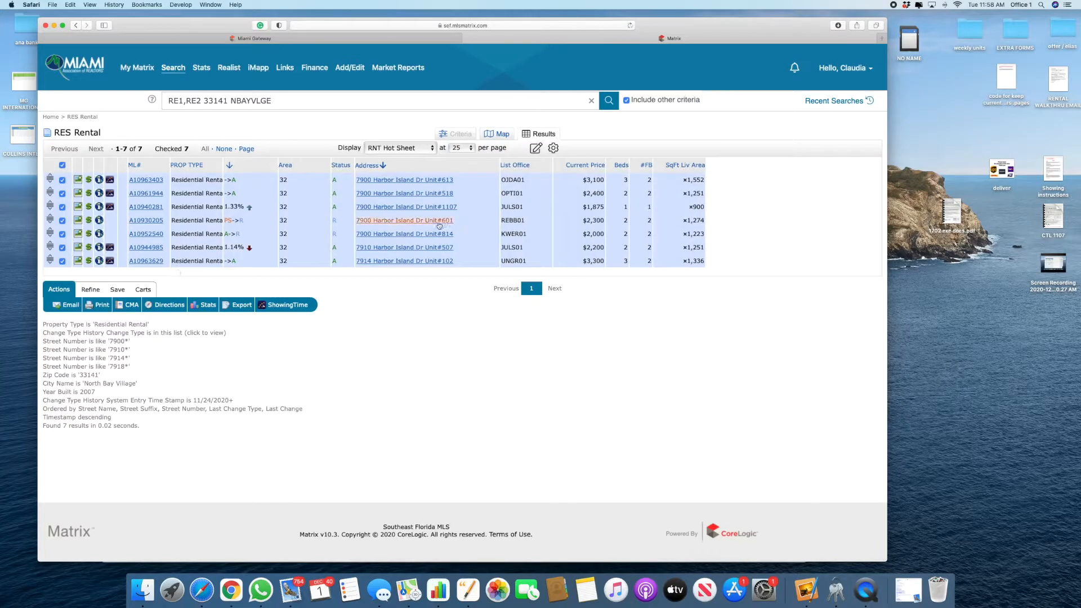
key(ctrl+Up)
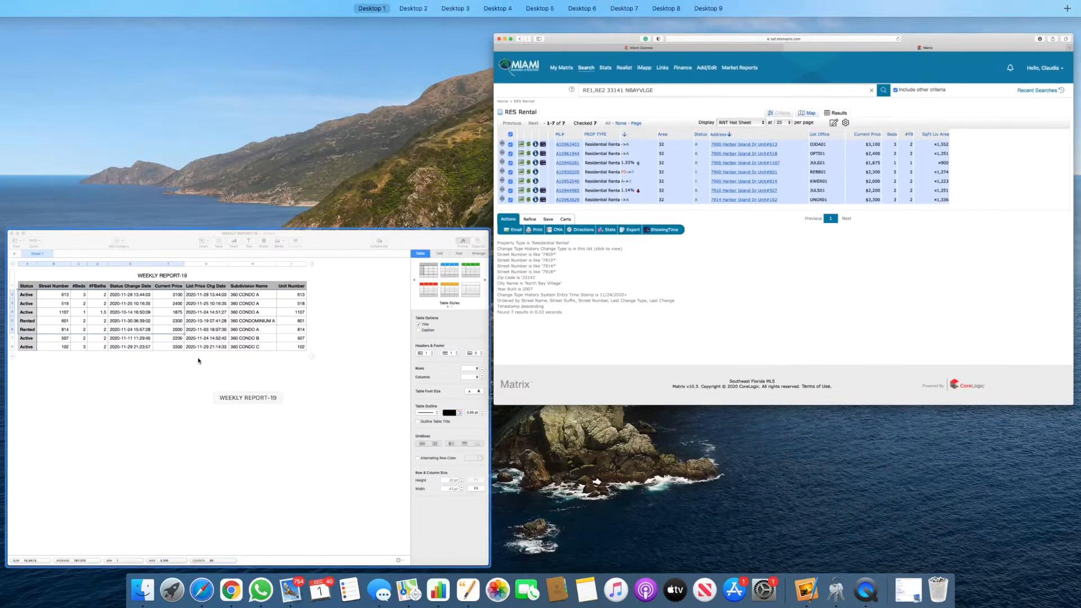
click(194, 357)
click(385, 192)
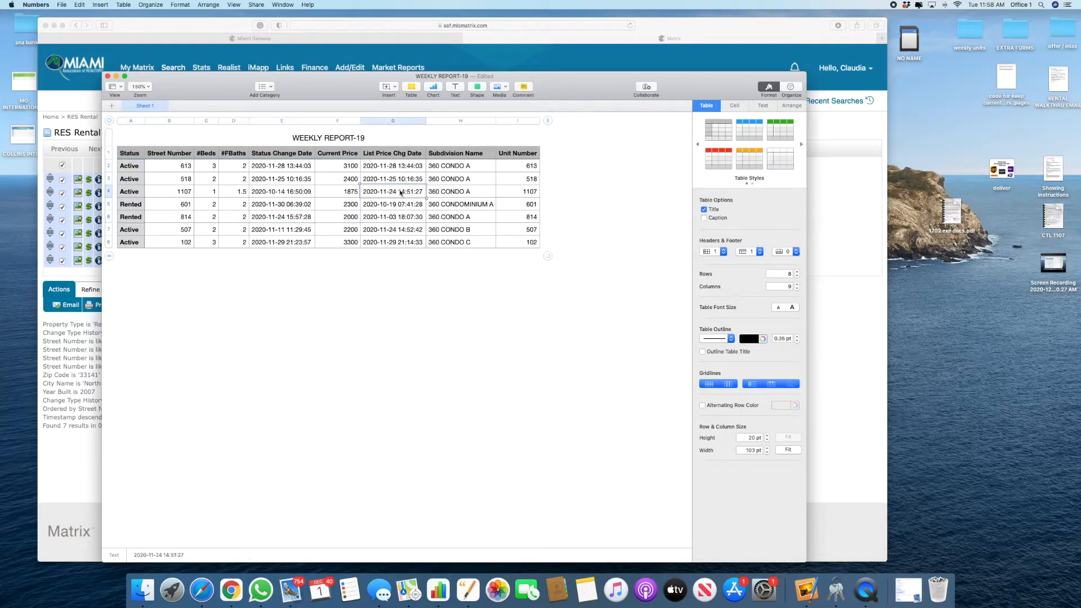
key(super+x)
key(ctrl+Right)
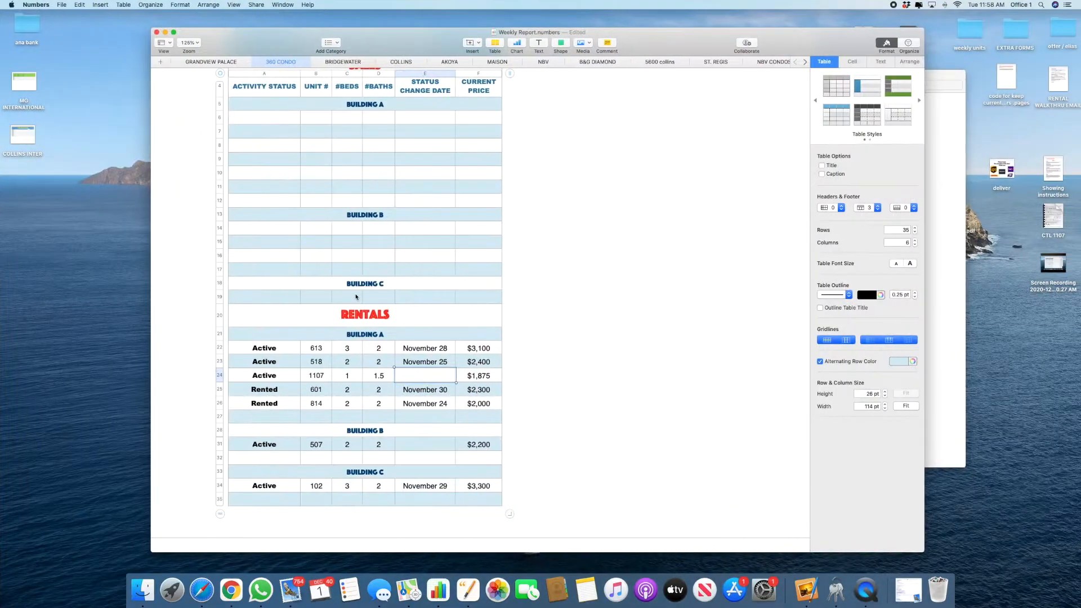
right_click(409, 378)
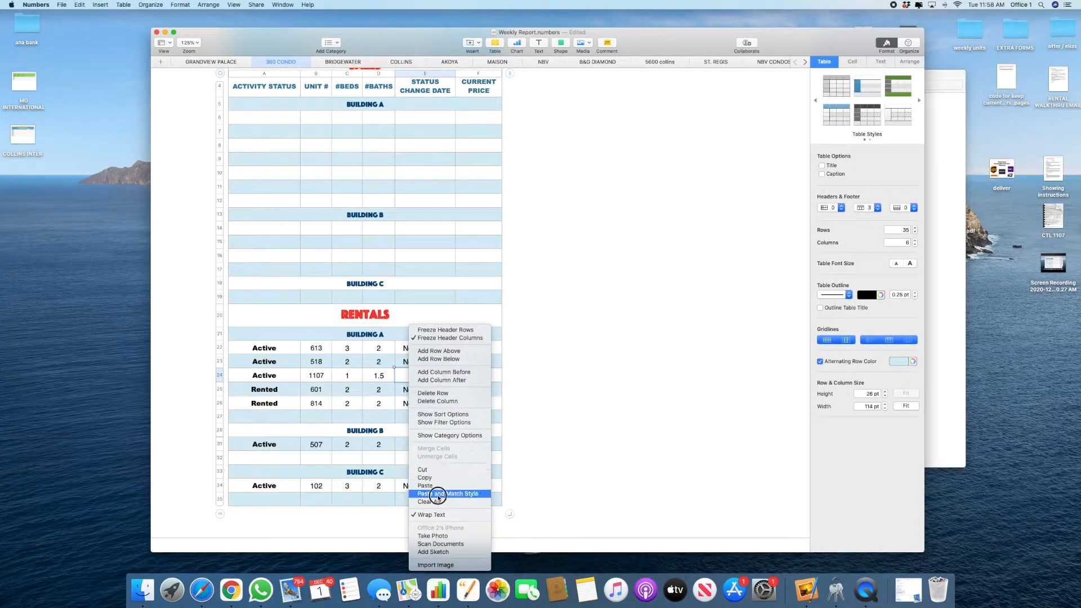
click(445, 495)
click(585, 406)
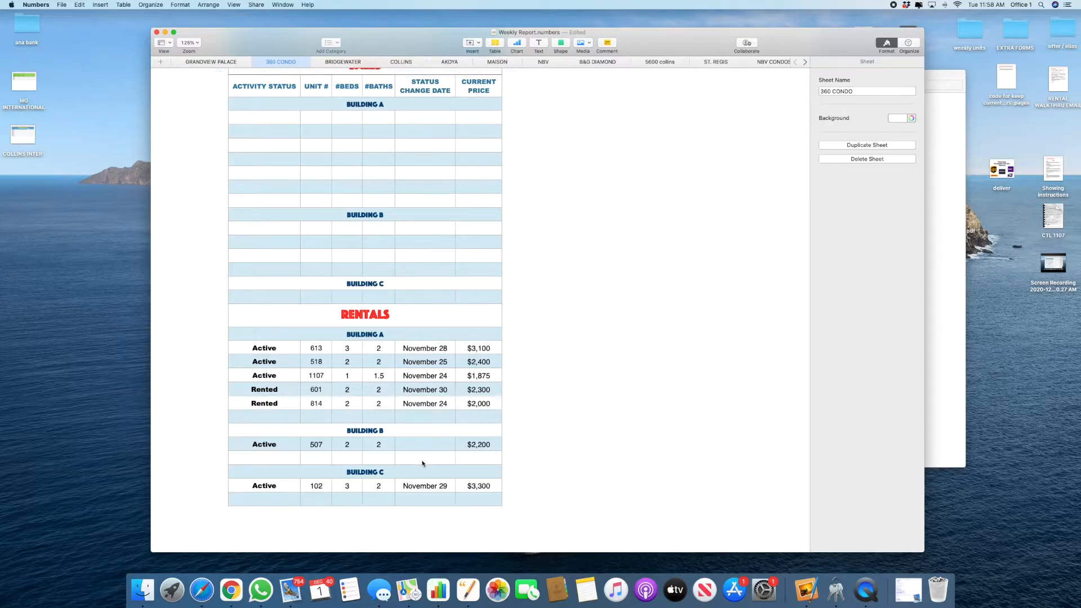
Step: Copy unit 507's list price change date into its empty date cell, matching the table's style
click(418, 445)
key(ctrl+Left)
text(c)
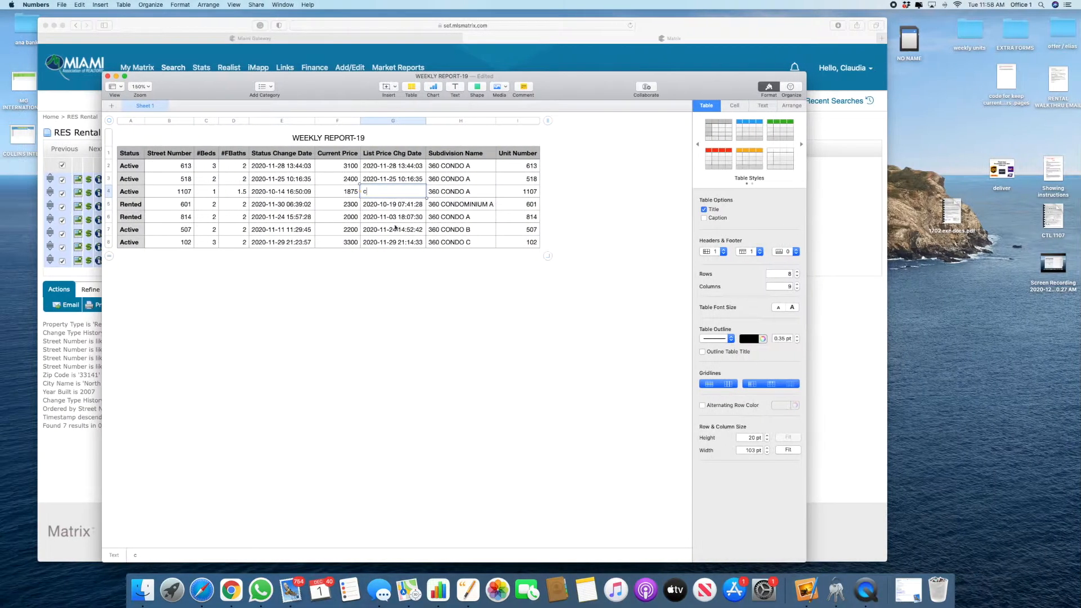
click(389, 235)
key(super+c)
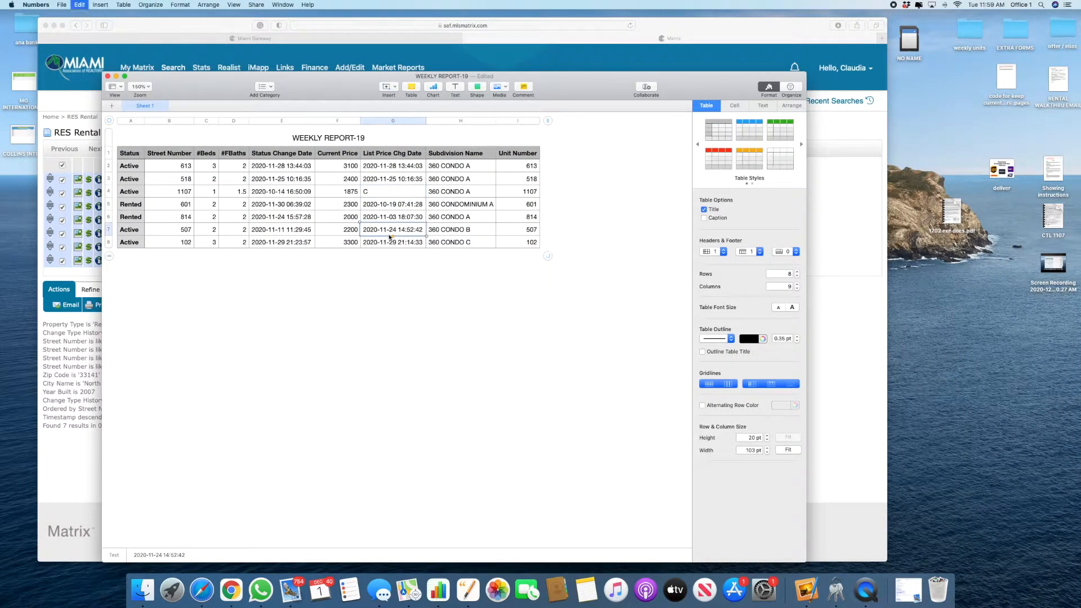
key(ctrl+Right)
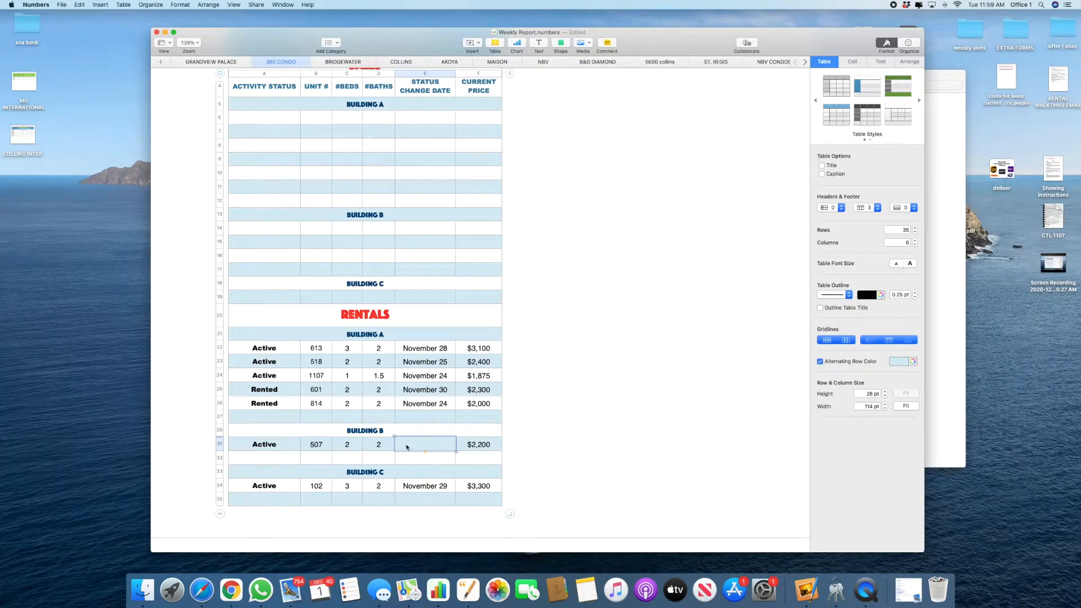
right_click(407, 446)
click(441, 494)
click(608, 416)
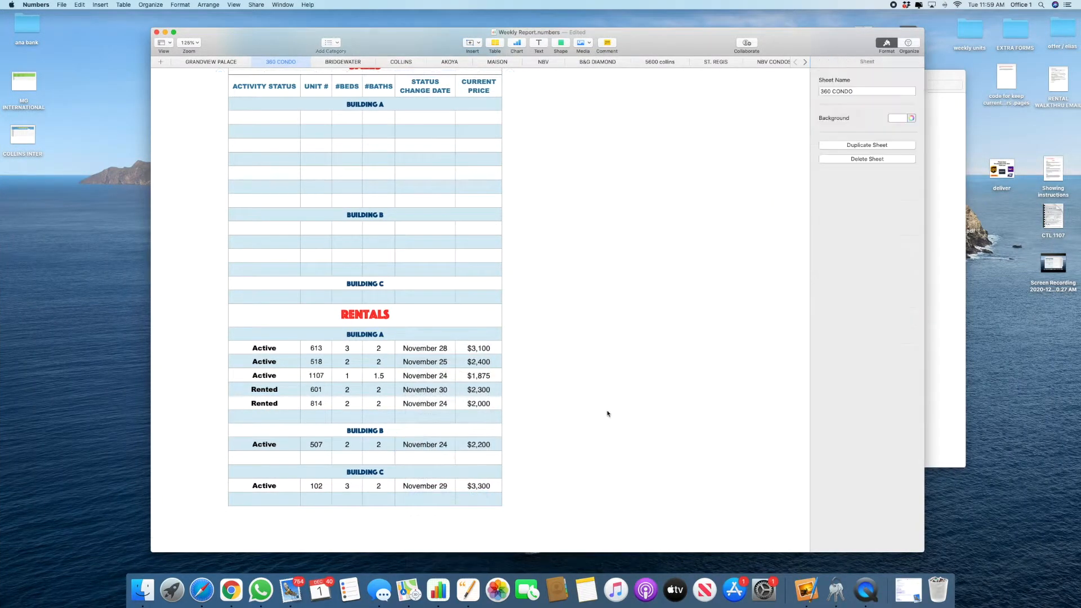
scroll(428, 416, down, 2)
scroll(420, 417, up, 1)
scroll(447, 331, down, 1)
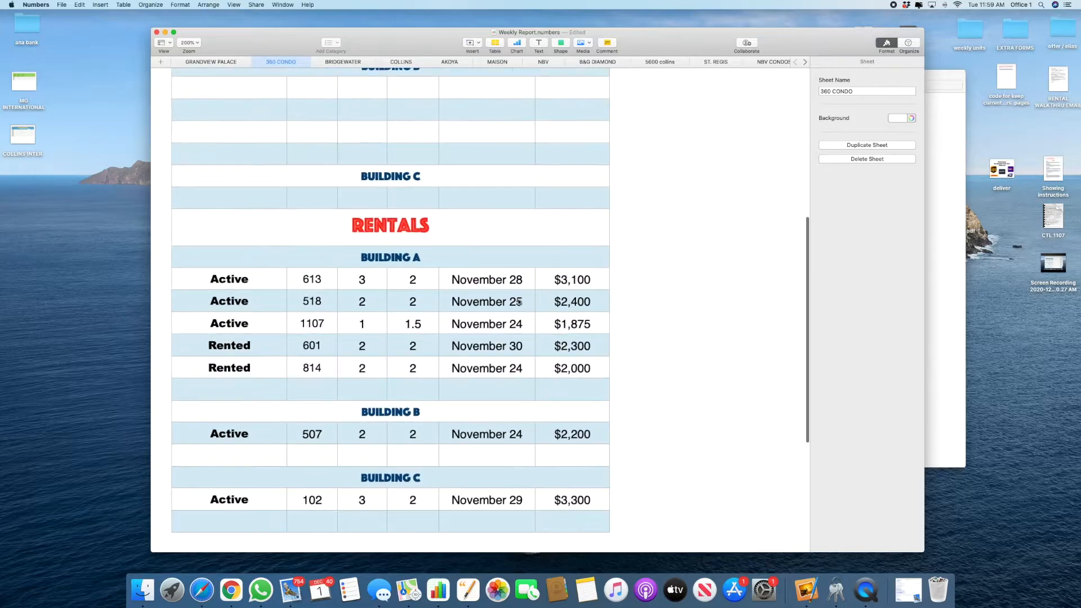
scroll(505, 372, down, 2)
scroll(505, 372, up, 2)
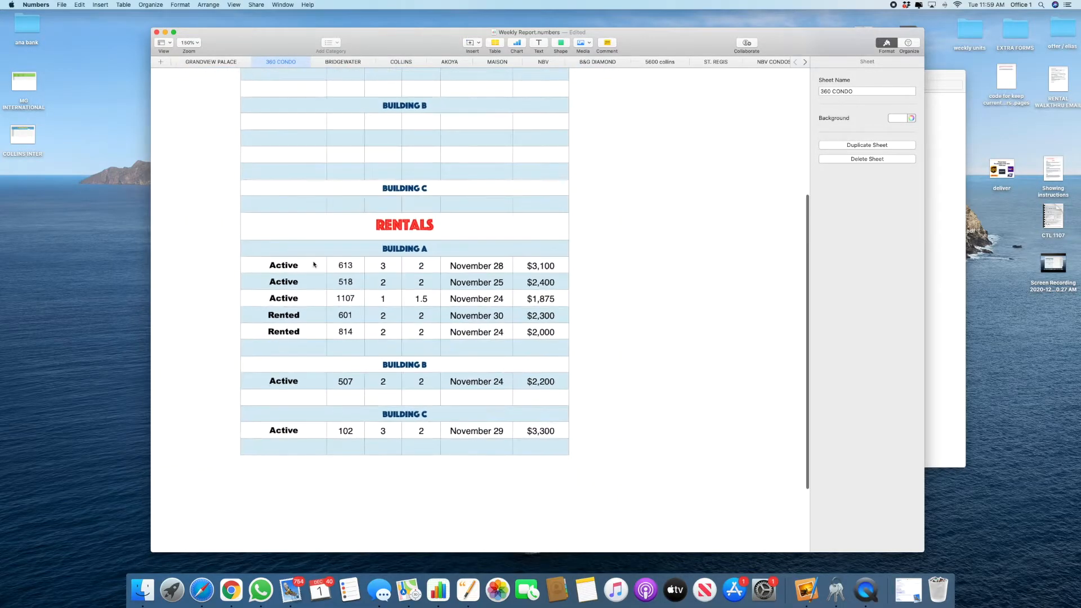
Step: Close the WEEKLY REPORT-19 export without saving and go to the My Matrix dashboard
click(293, 275)
click(345, 315)
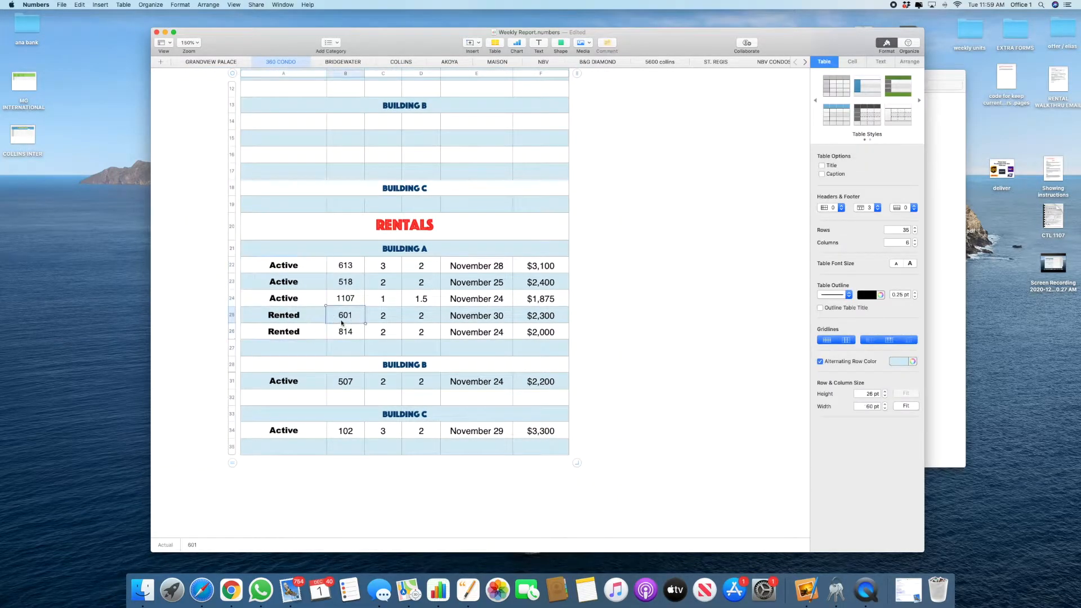
key(ctrl+Left)
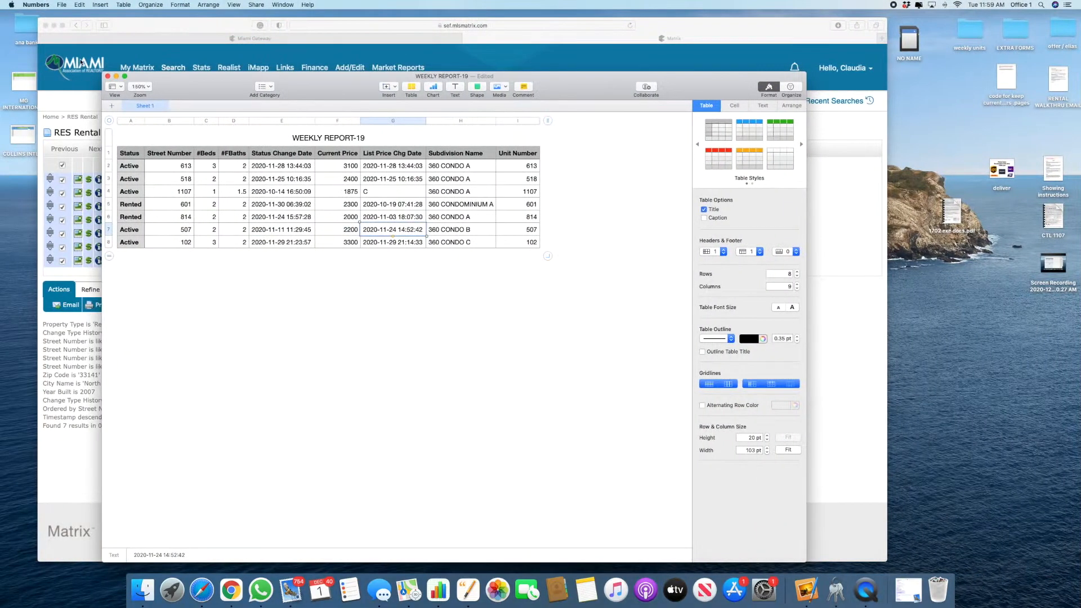
click(108, 76)
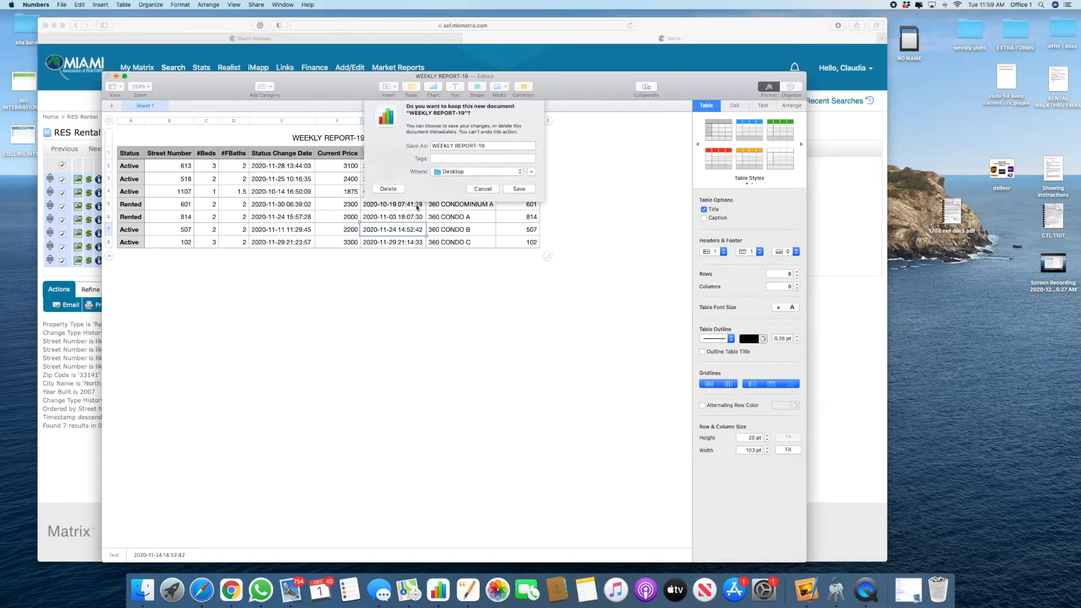
click(386, 194)
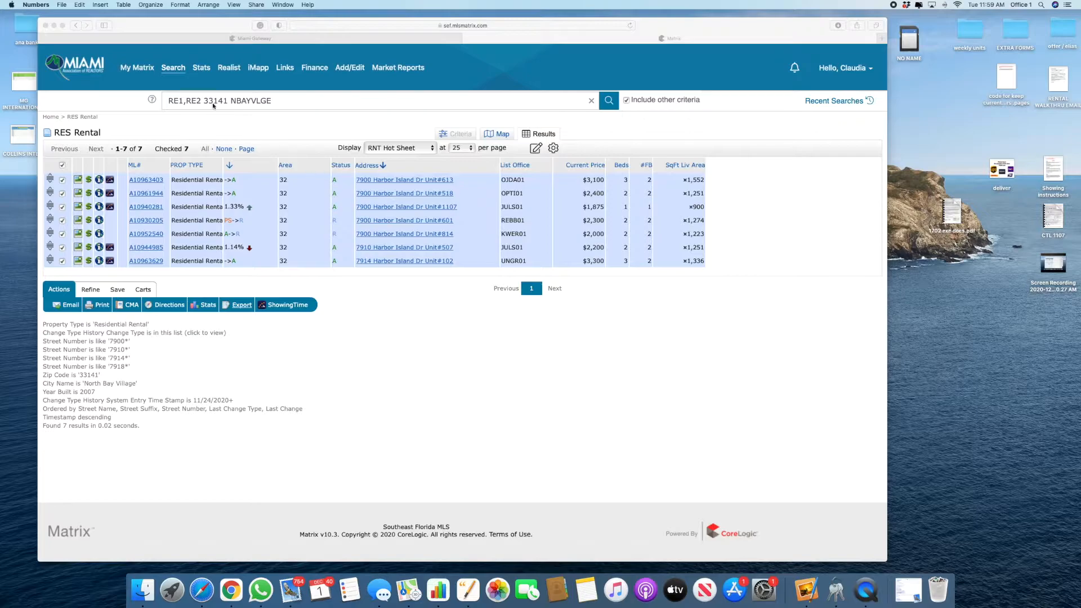
click(143, 70)
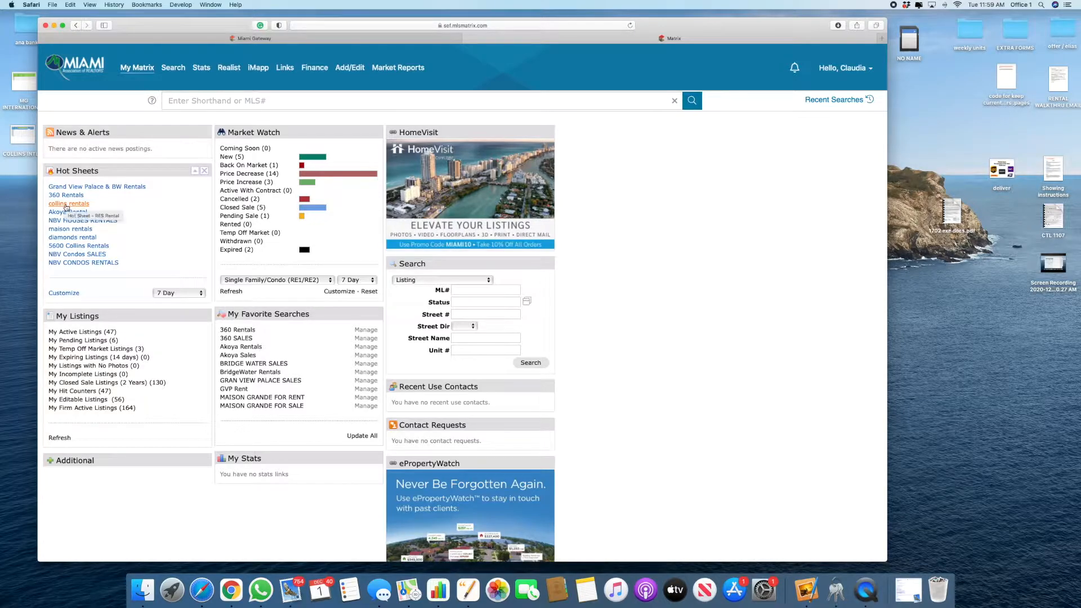
key(ctrl+Right)
scroll(344, 84, up, 5)
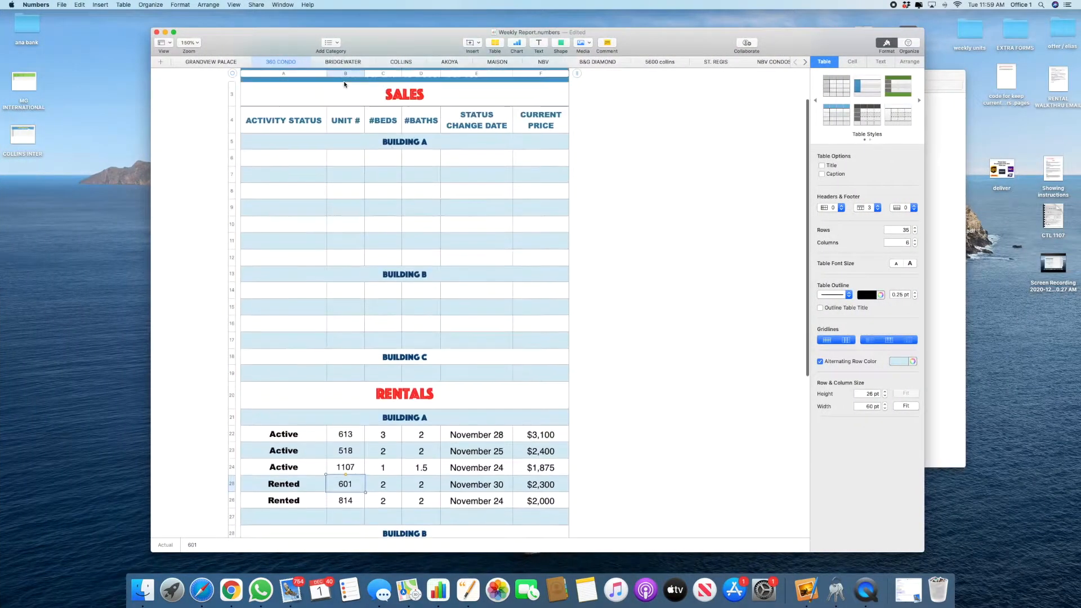
Step: Copy the unit 1807 rental row from GRANDVIEW PALACE, then clear and delete that row 15
click(343, 61)
click(229, 63)
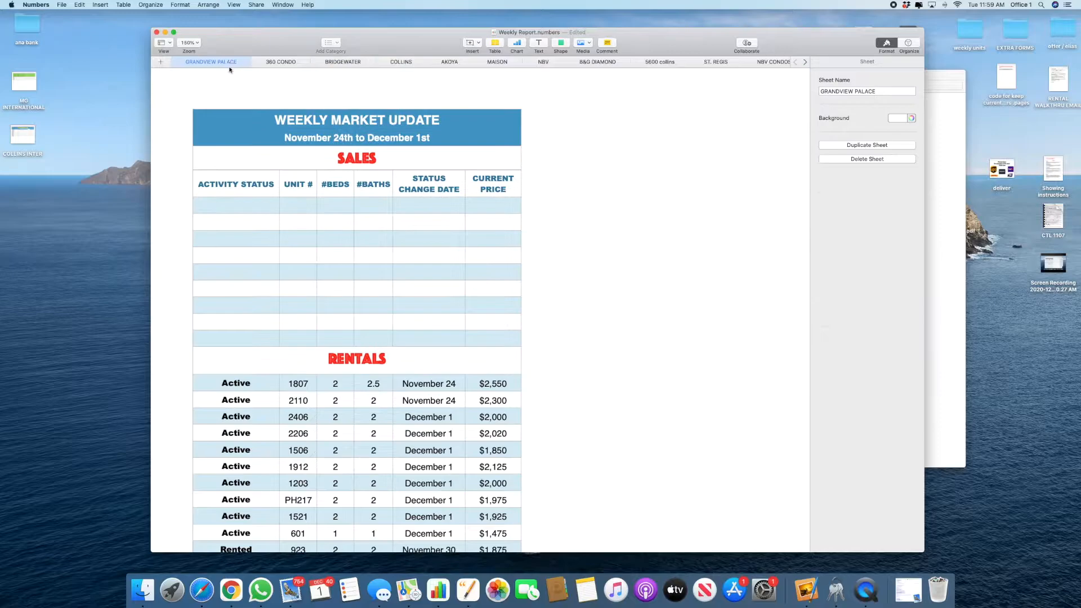
scroll(283, 369, down, 2)
drag(231, 347, 519, 355)
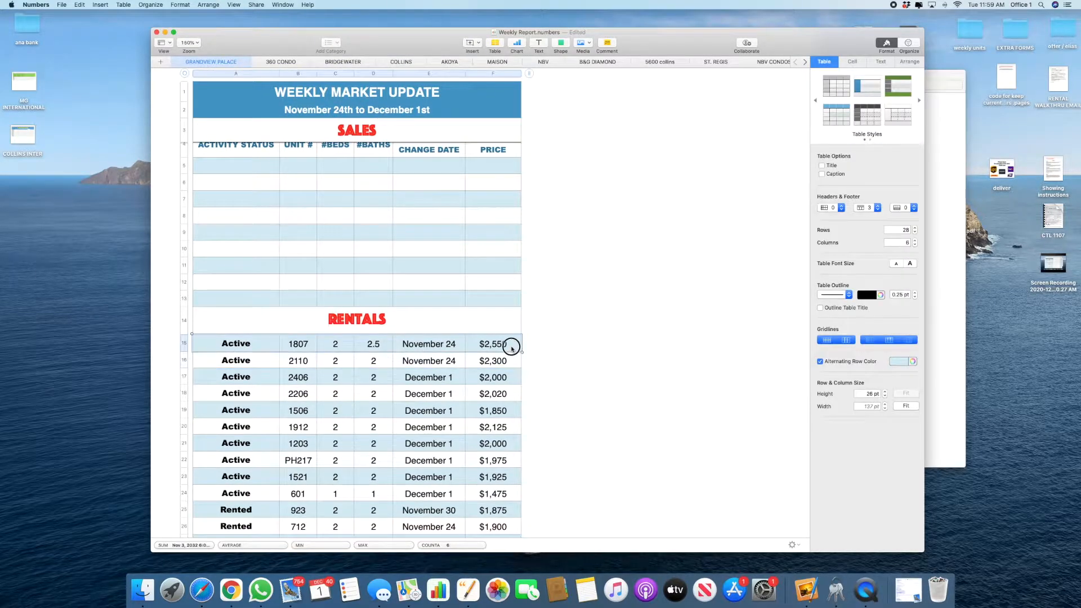
key(super+c)
key(Delete)
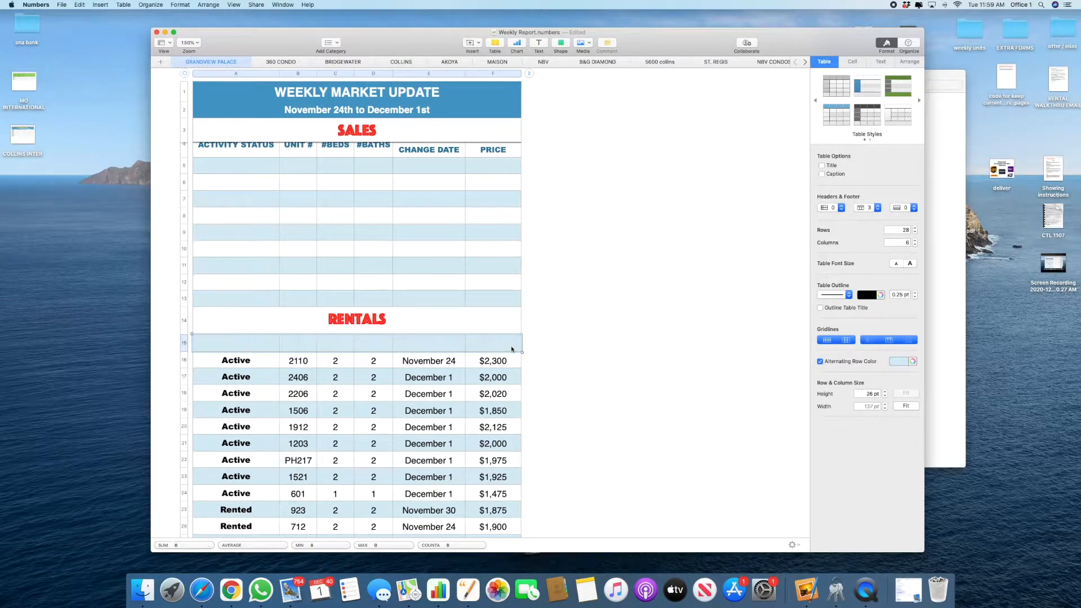
click(182, 343)
click(186, 345)
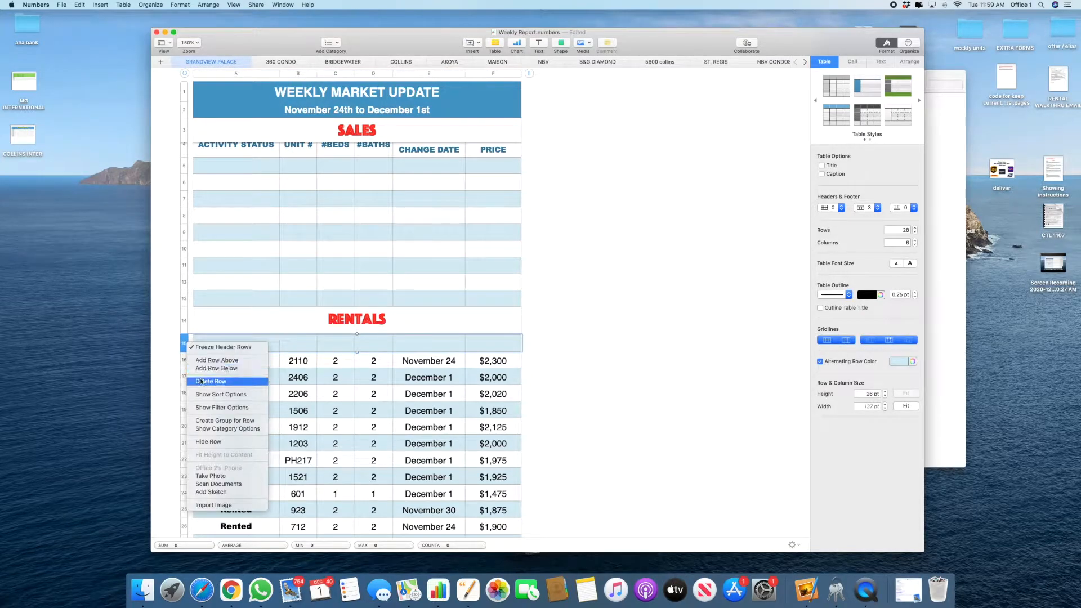
click(225, 382)
Step: Paste the unit 1807 row at A9 in BRIDGEWATER's rentals and verify the 2.5 baths value
click(346, 62)
click(272, 222)
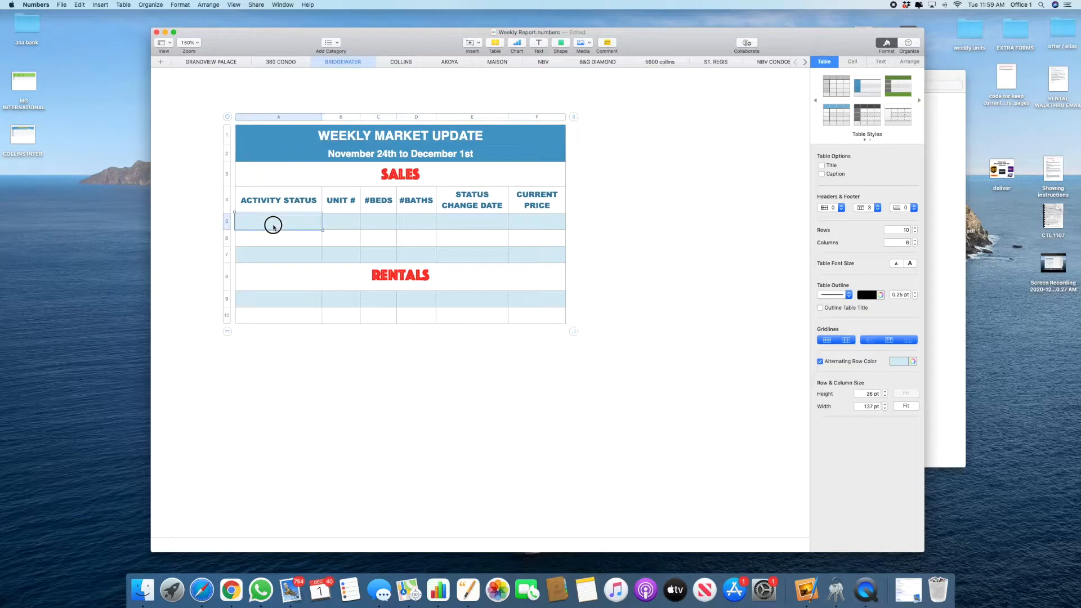
click(267, 299)
right_click(266, 297)
click(294, 464)
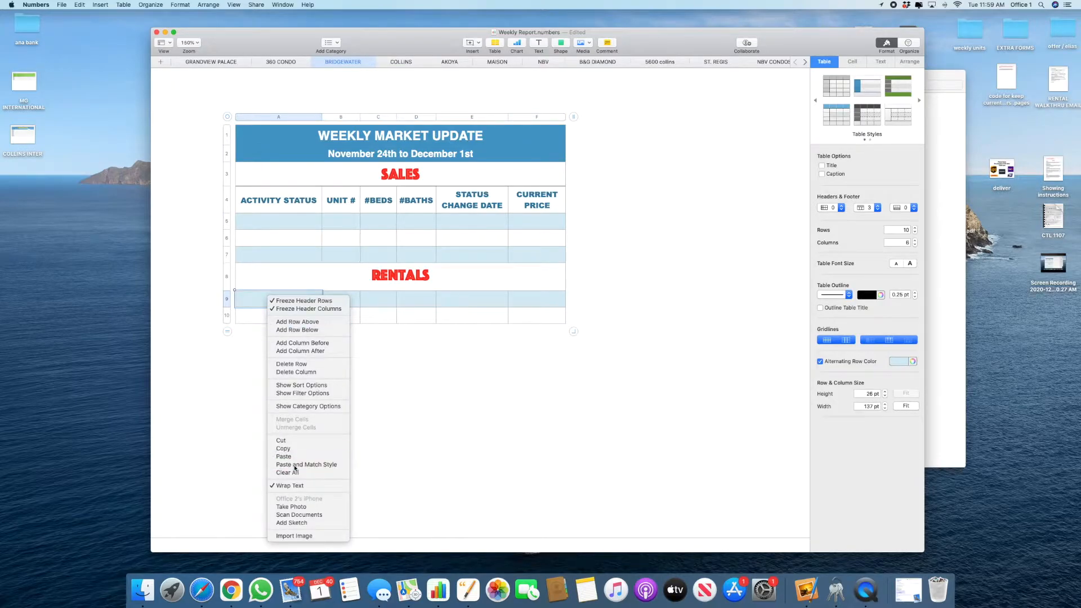
click(420, 329)
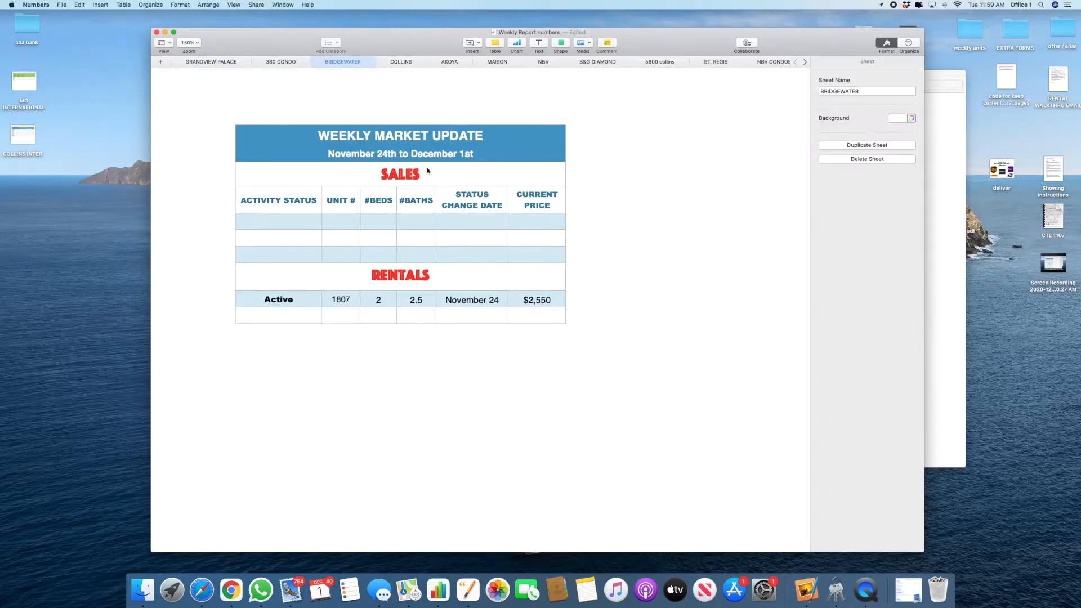
click(412, 296)
click(241, 61)
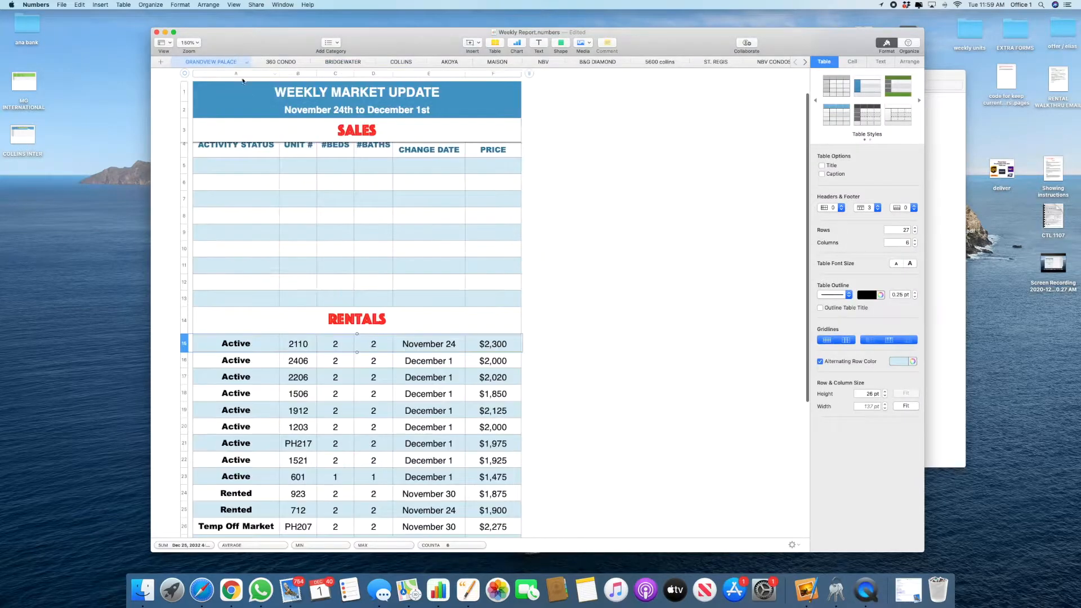
click(261, 345)
scroll(262, 345, down, 3)
scroll(398, 371, up, 2)
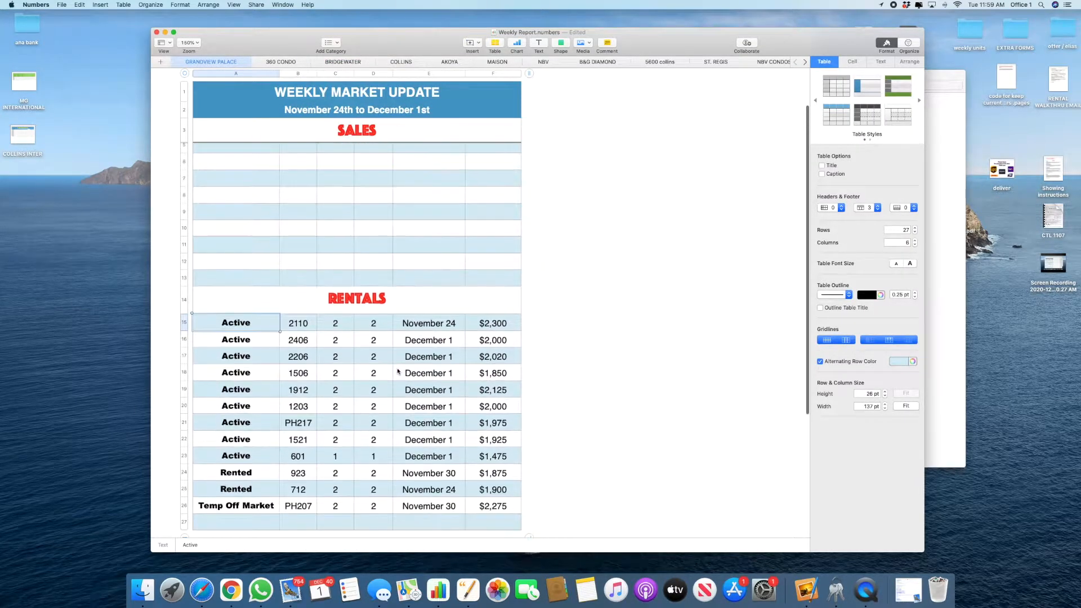
click(343, 61)
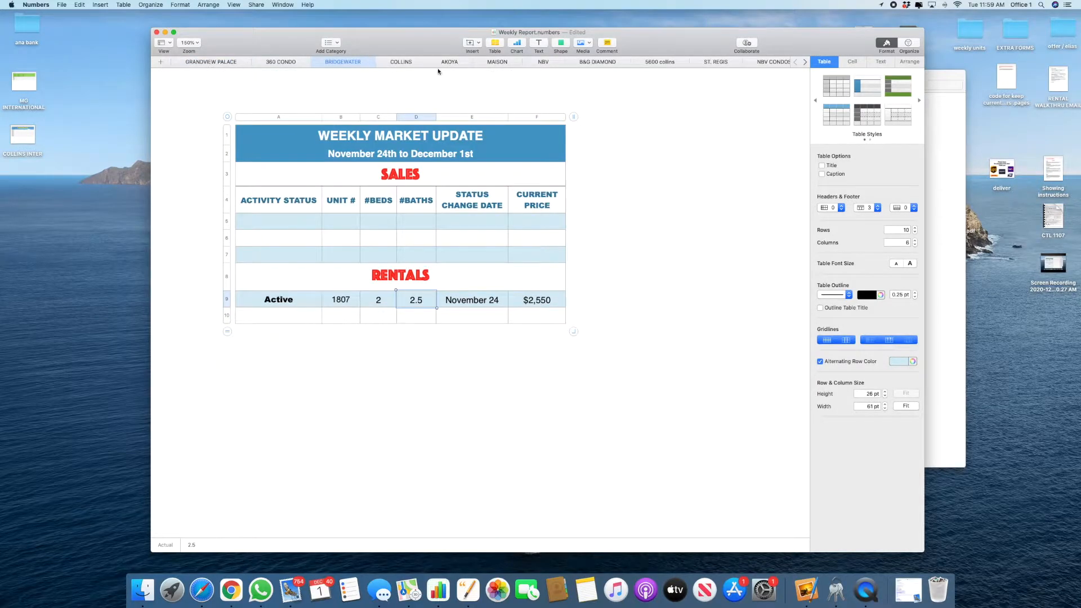
Step: Replace AKOYA's subtitle with the November 24th to December 1st date range
click(384, 150)
double_click(384, 150)
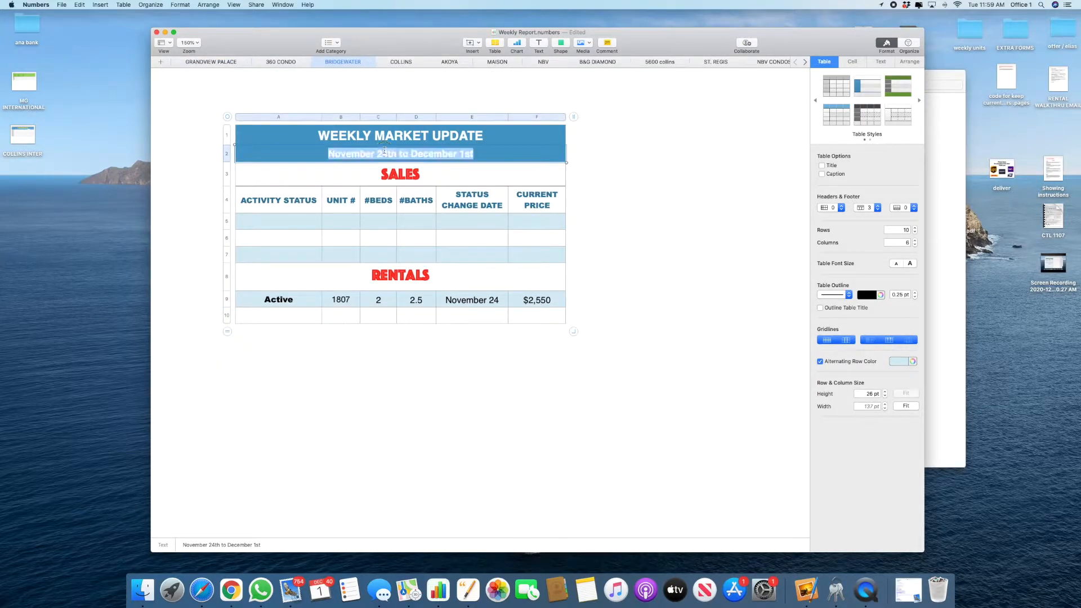
click(401, 62)
click(328, 109)
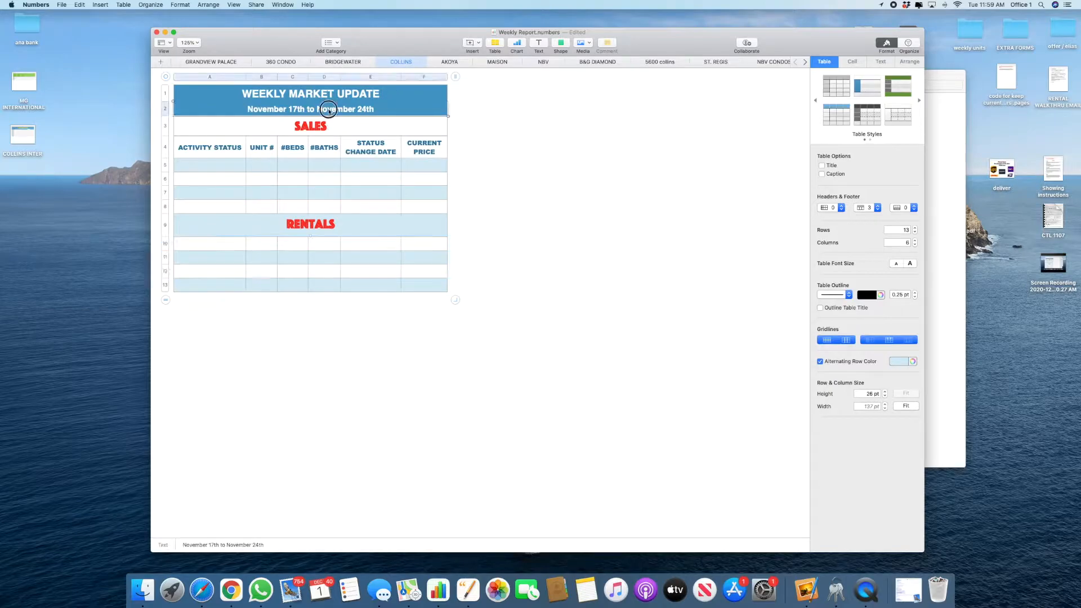
double_click(329, 108)
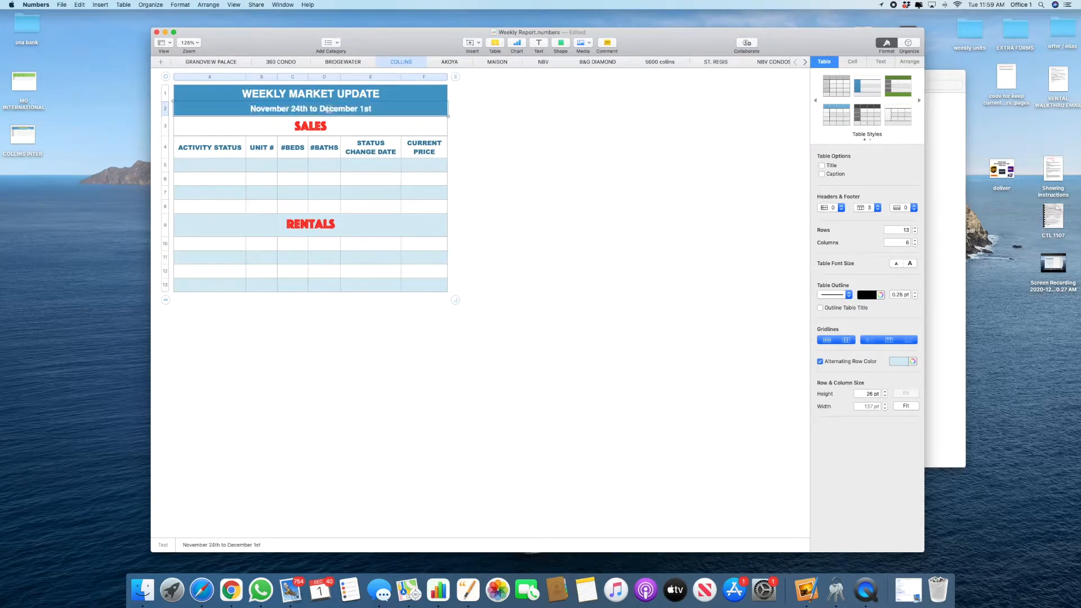
click(441, 64)
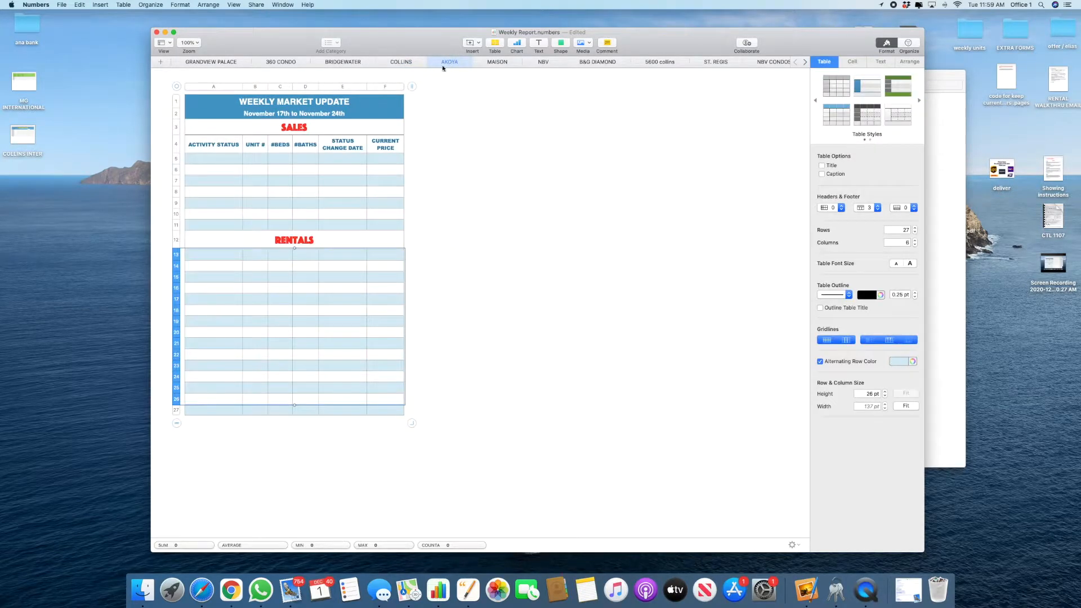
triple_click(322, 113)
key(super+v)
Step: Paste the same November 24th to December 1st range into the MAISON and NBV subtitles
click(508, 63)
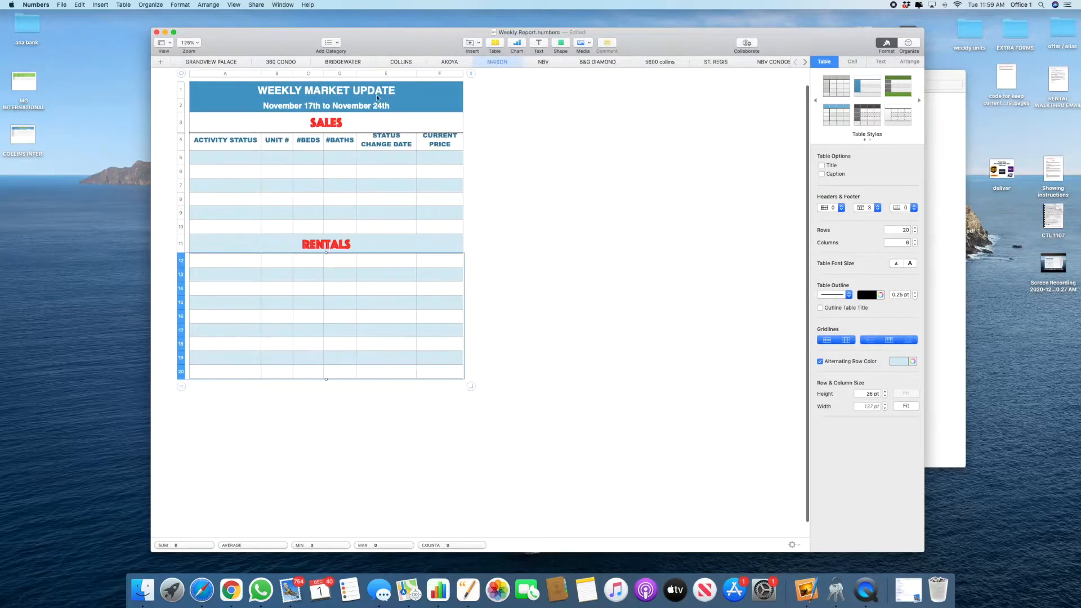
triple_click(278, 111)
key(super+v)
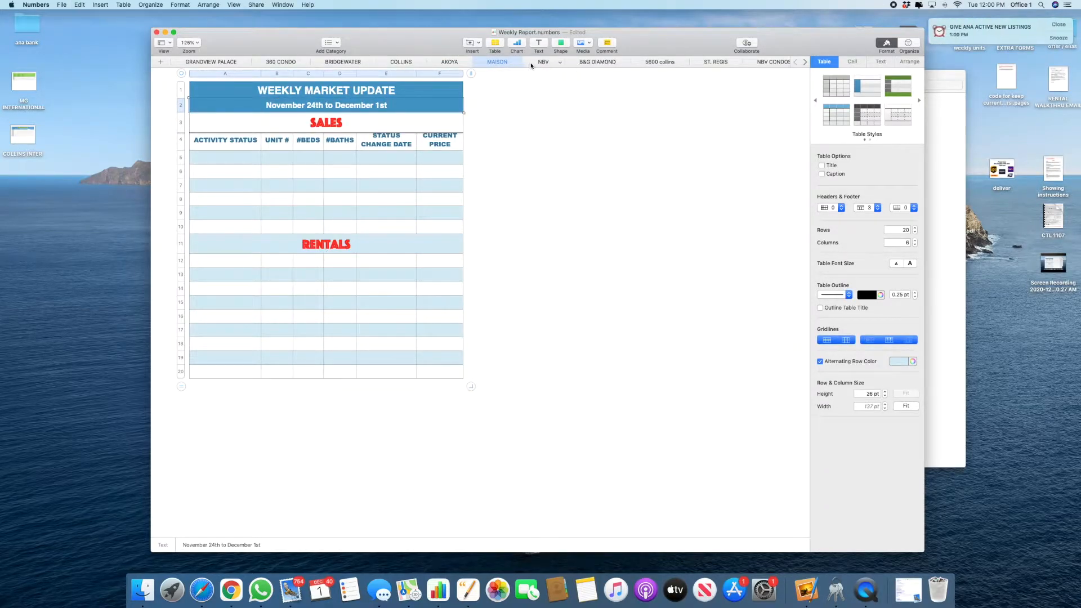
click(531, 64)
triple_click(360, 114)
key(super+v)
click(389, 355)
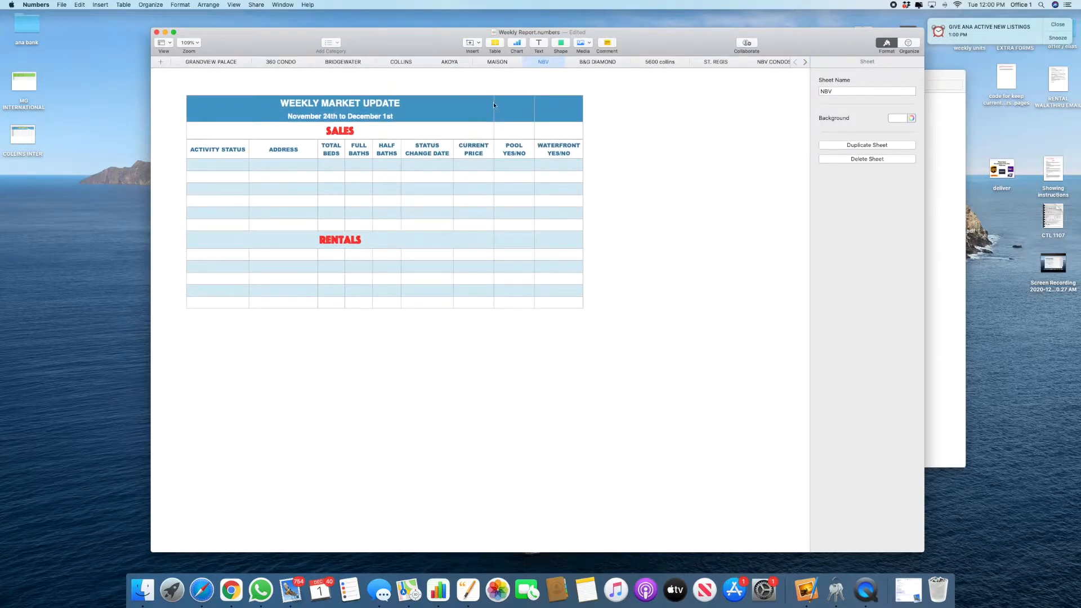
Step: On the COLLINS sheet, drag the Weekly Report window wider to the left
click(402, 64)
click(436, 213)
scroll(437, 214, up, 3)
scroll(437, 213, down, 3)
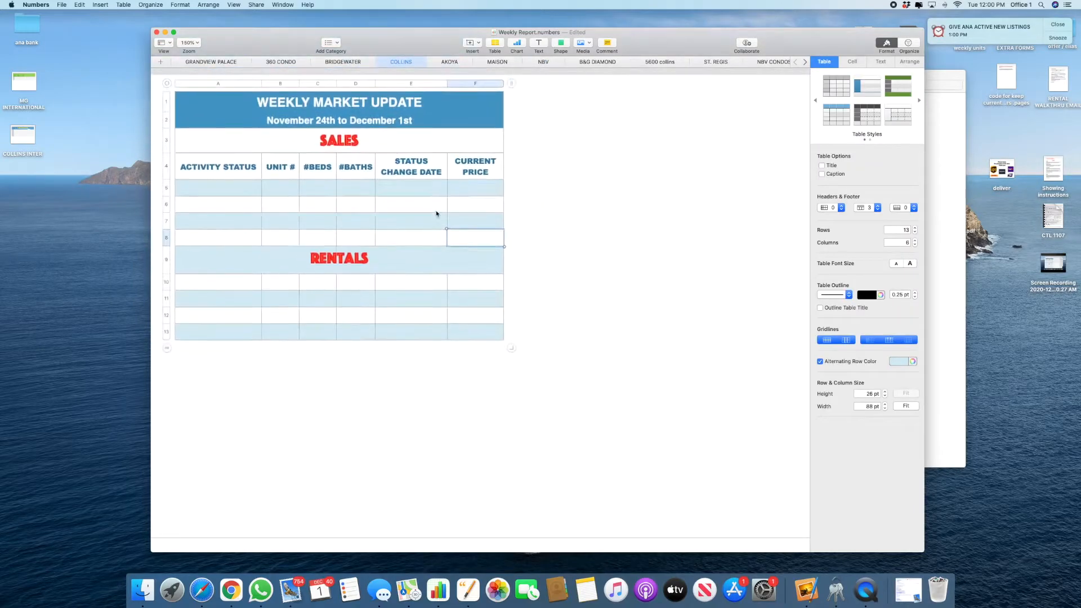
scroll(436, 213, up, 3)
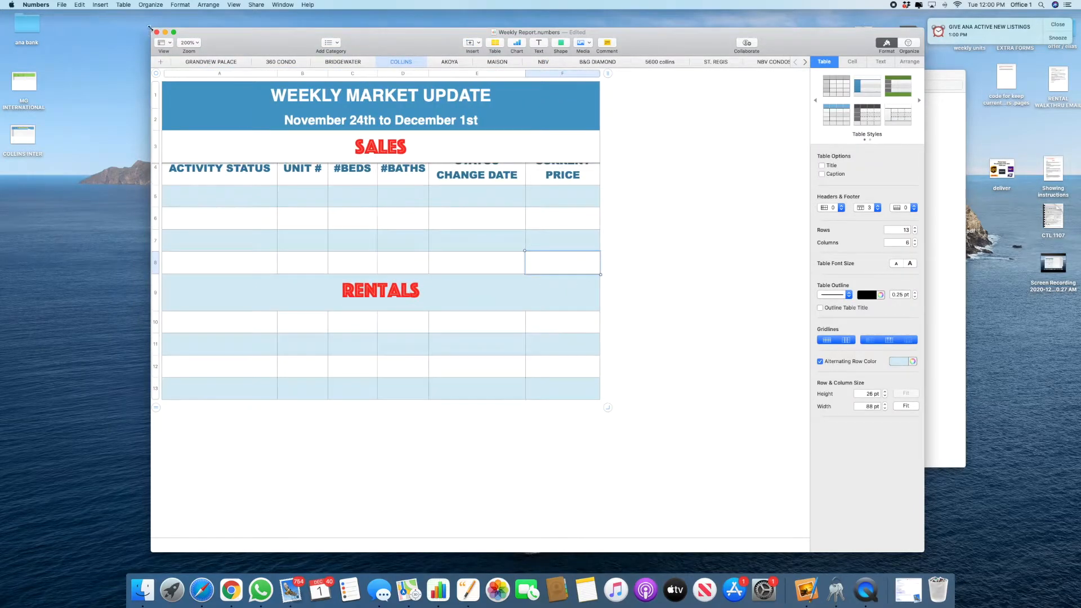
drag(149, 28, 24, 28)
Step: Close the Finder Recents window via Mission Control and refocus the Weekly Report workbook
key(ctrl+Up)
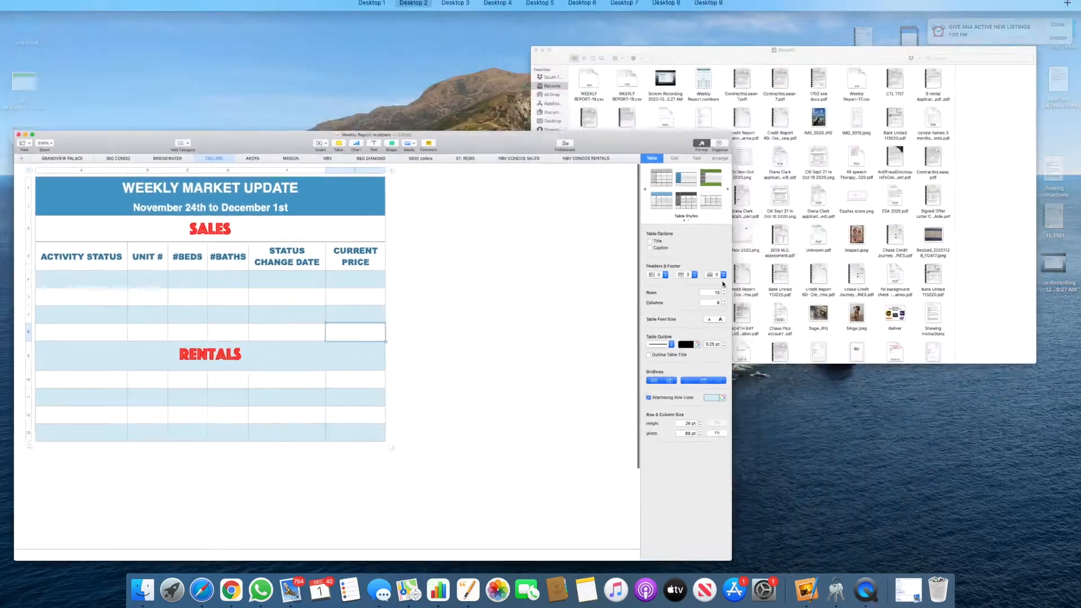
click(746, 251)
click(340, 75)
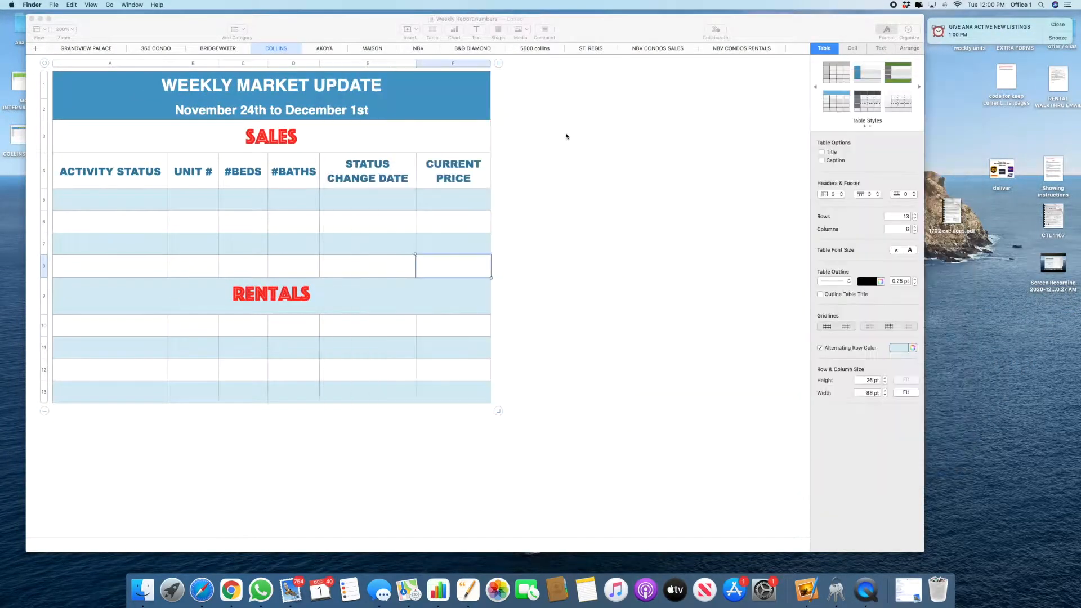
click(565, 135)
scroll(355, 239, down, 3)
Step: Open the collins rentals Hot Sheet in Matrix and select all six rental listings
click(439, 251)
key(ctrl+Left)
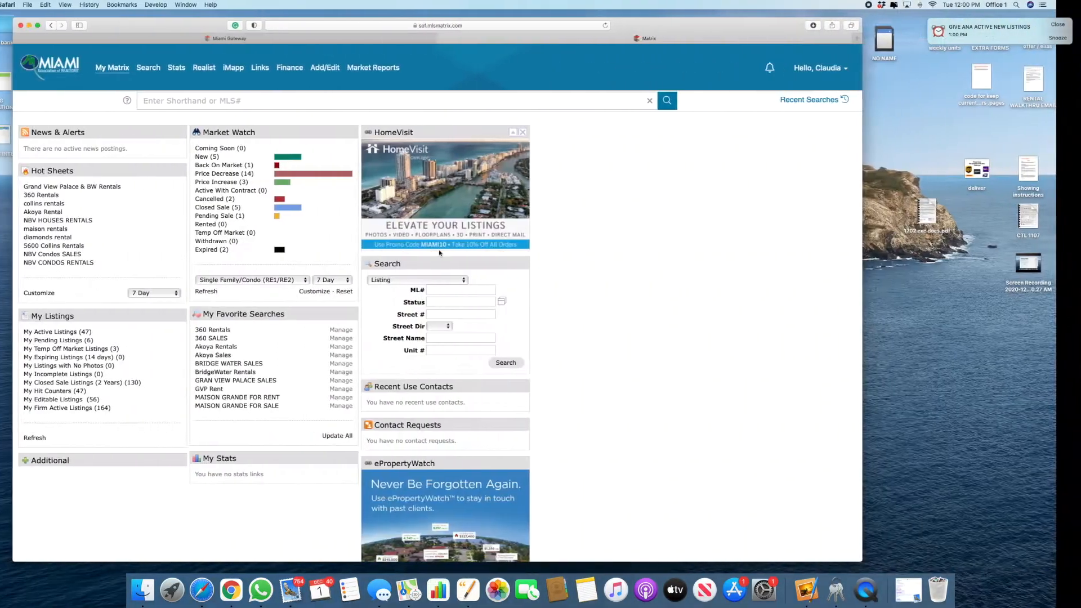
click(64, 207)
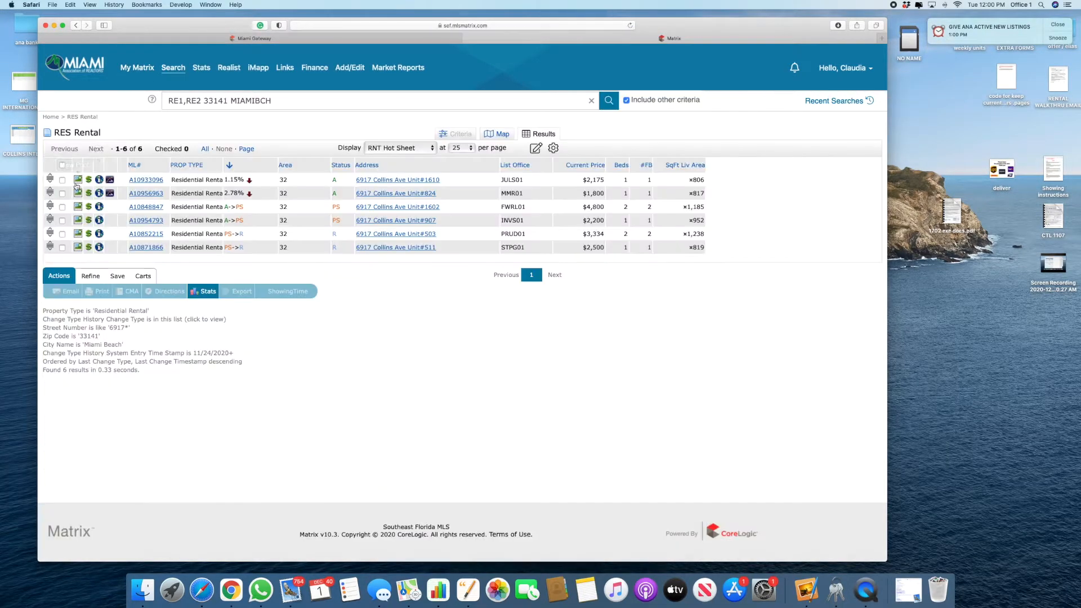
click(62, 165)
Step: Export them in WEEKLY REPORT format and open the downloaded WEEKLY REPORT-20.csv
click(240, 292)
click(157, 152)
click(157, 77)
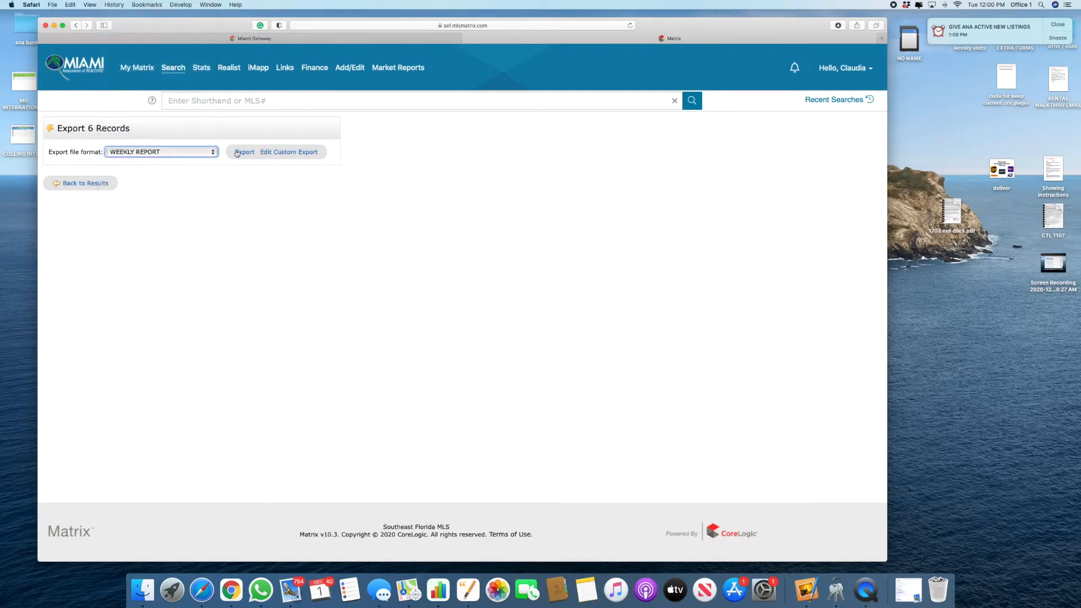
click(831, 27)
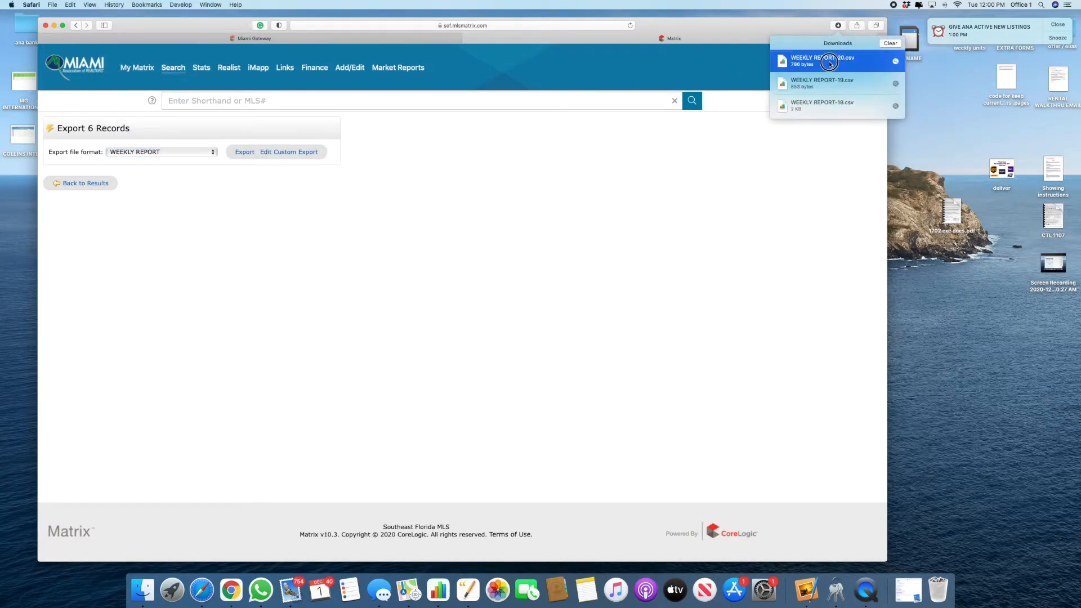
double_click(829, 61)
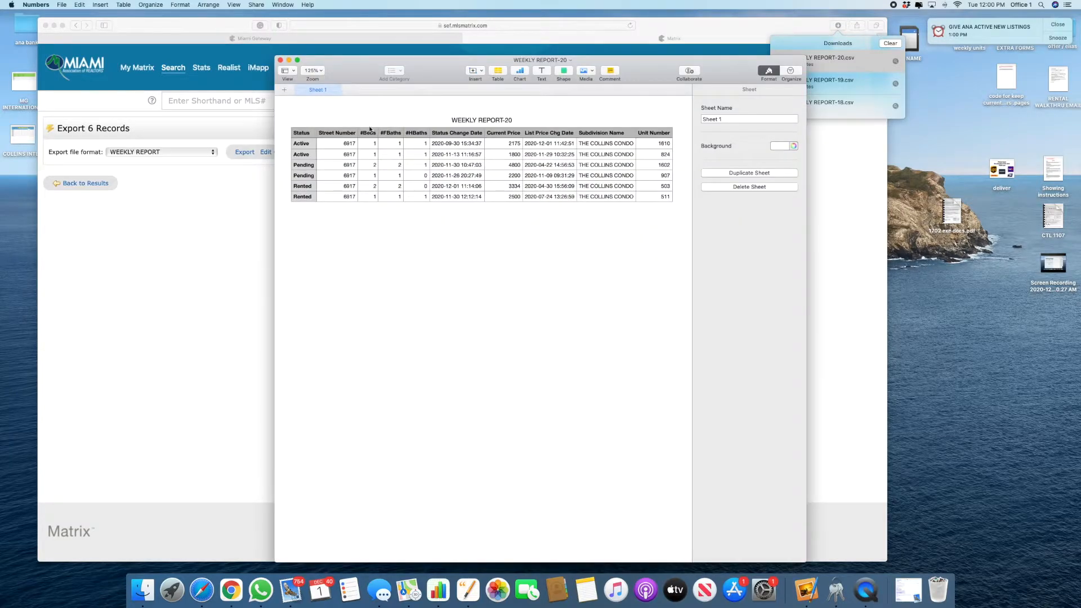
Step: Fold the half baths into #FBaths, entering 1.5 and 2.5 for those listings
click(397, 145)
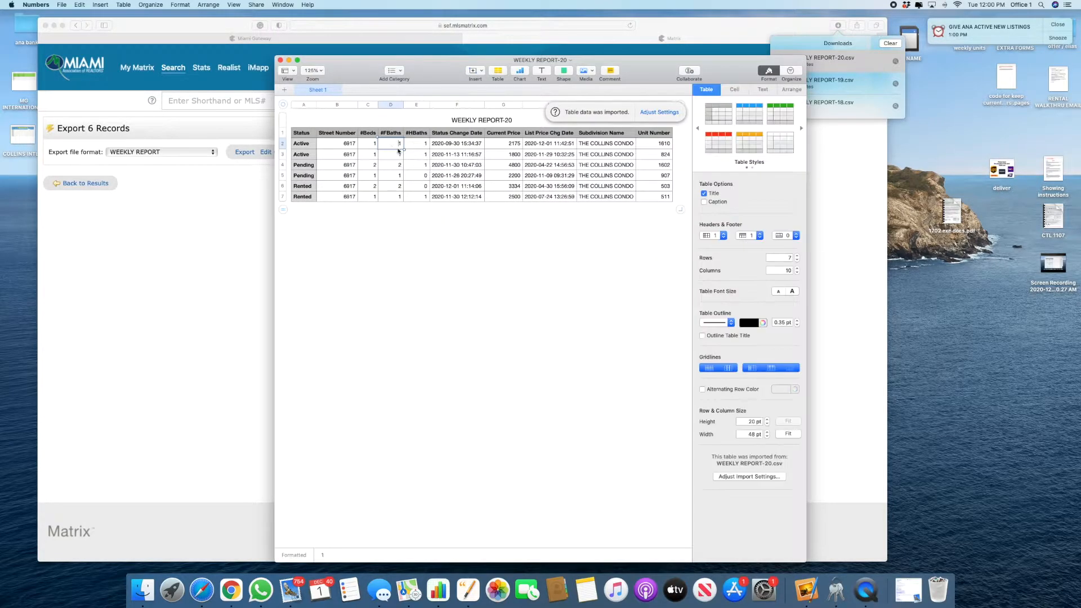
click(422, 157)
click(398, 145)
double_click(392, 144)
text(1.5)
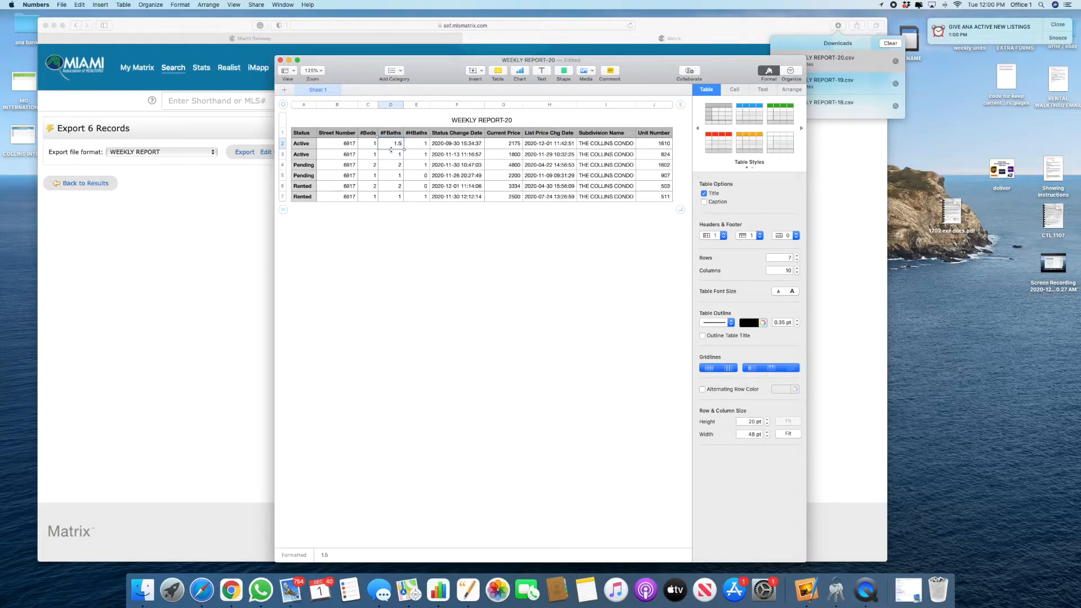
drag(391, 150, 394, 160)
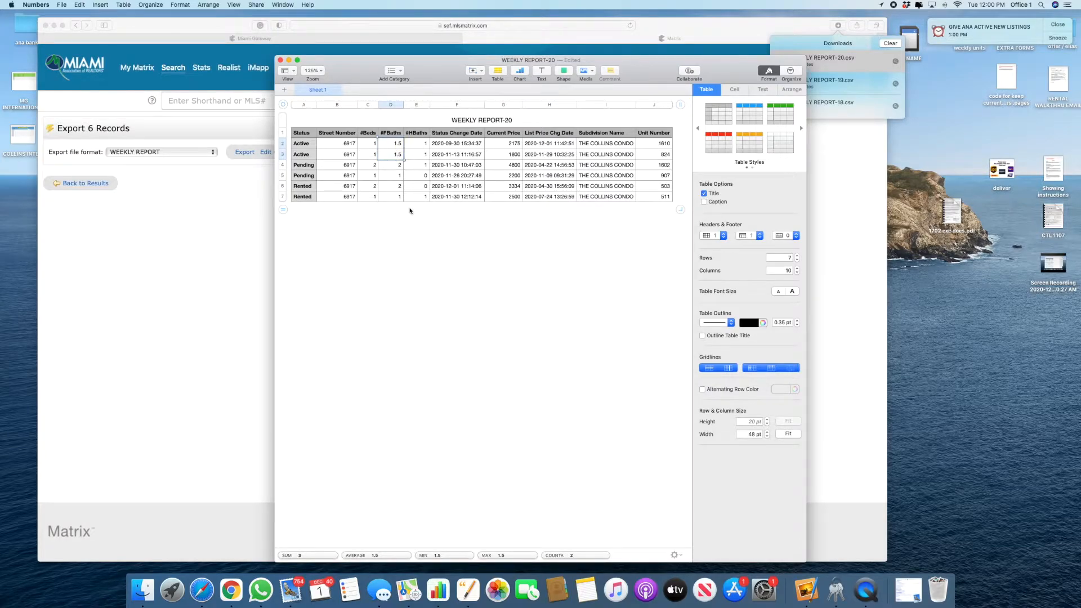
double_click(394, 165)
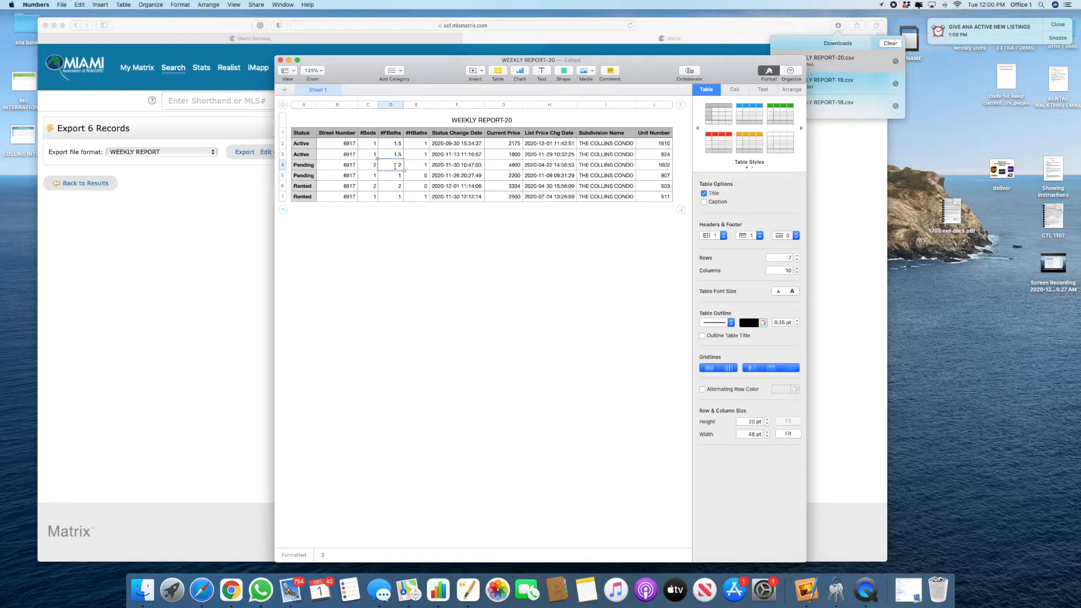
double_click(396, 196)
Step: Delete the #HBaths column from the export
right_click(429, 103)
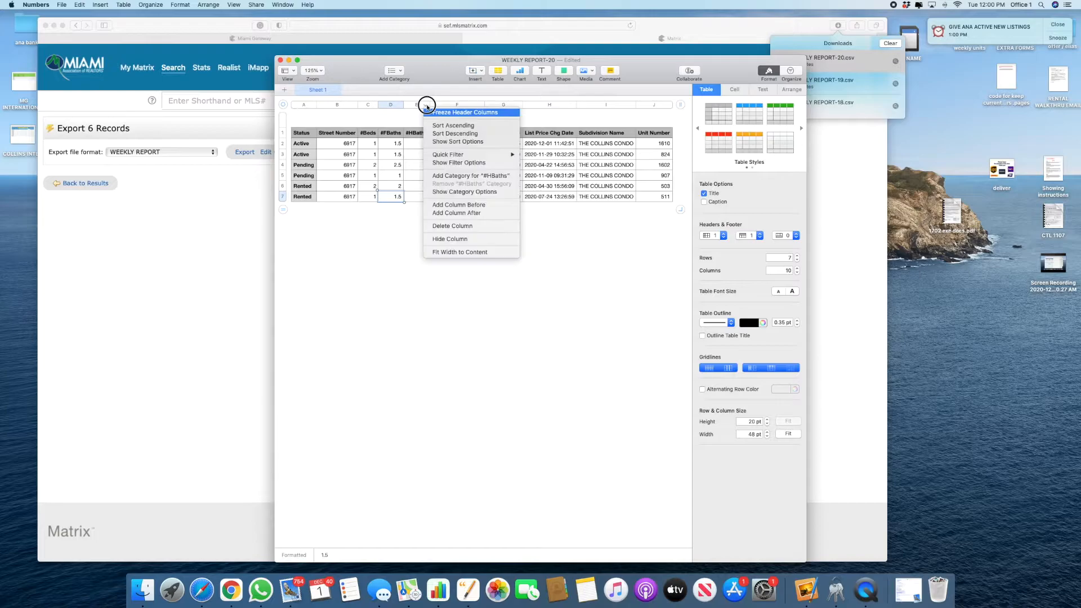
click(455, 228)
click(348, 107)
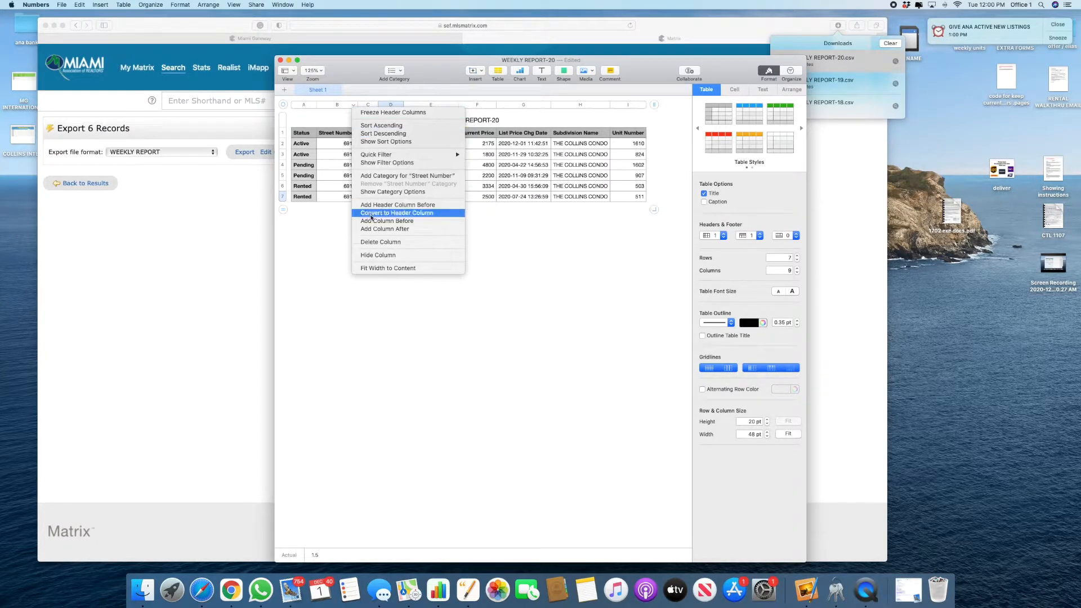
click(639, 294)
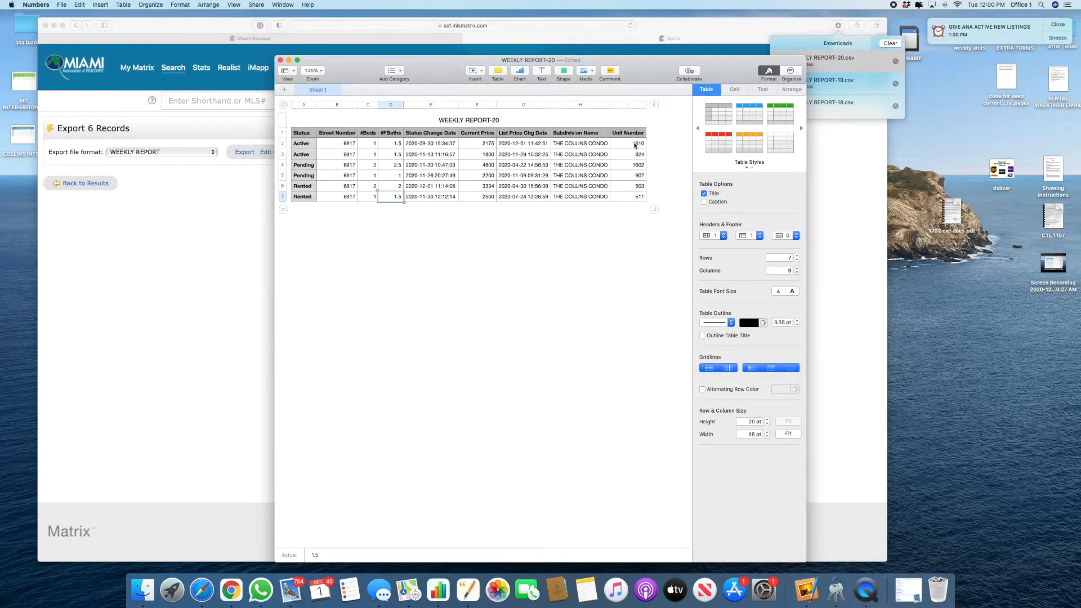
Step: Paste the six Unit Number values over Street Number, then select rows A2:F7
drag(635, 145, 639, 253)
key(super+c)
click(339, 143)
key(super+v)
drag(301, 148, 485, 221)
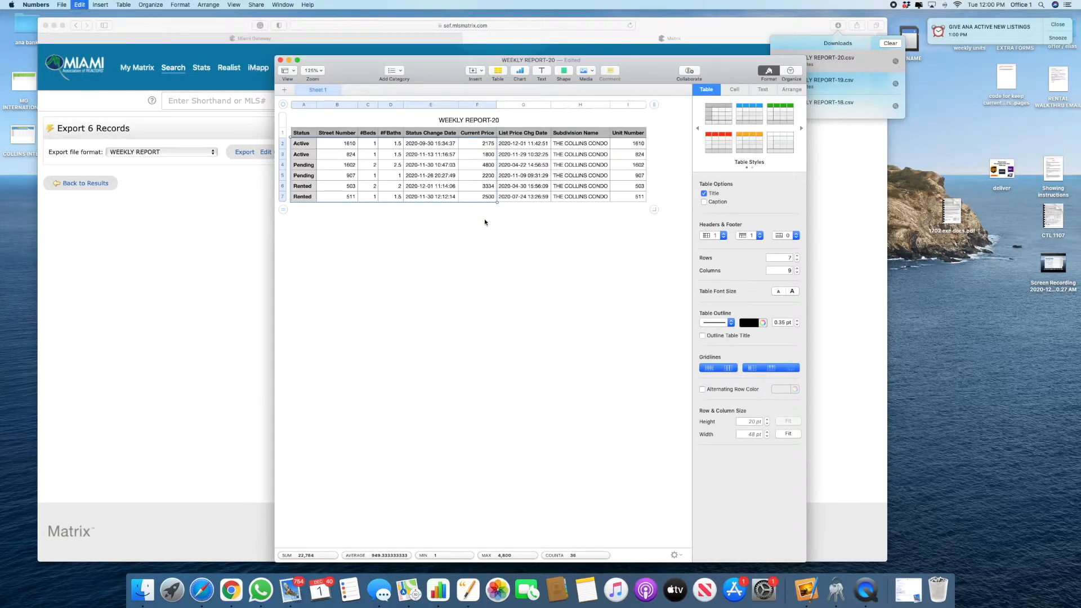
key(ctrl+Right)
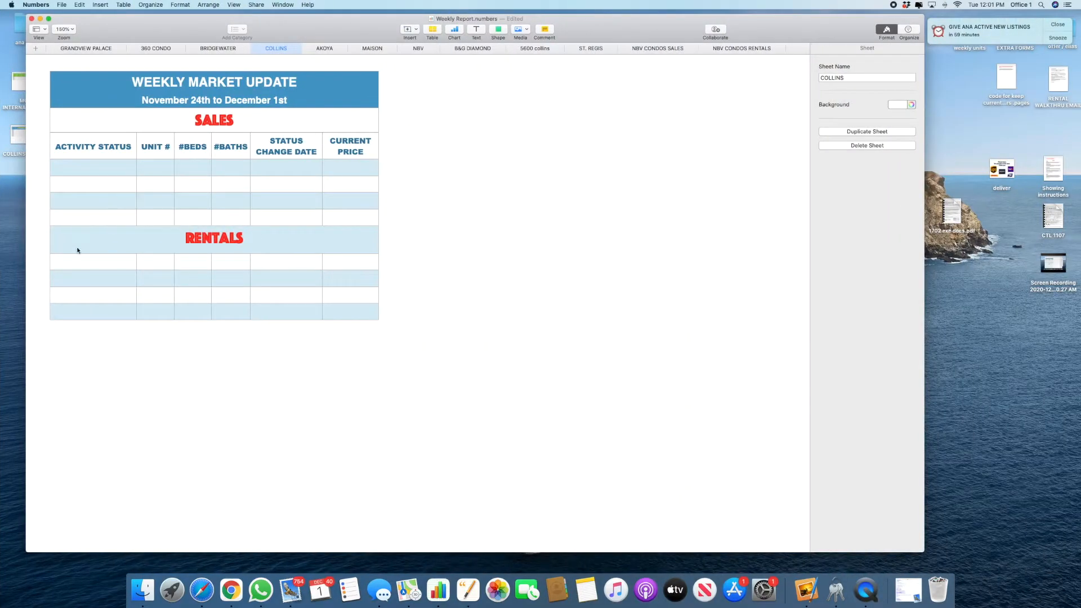
Step: Add more rows below the four empty Rentals rows on the COLLINS sheet
click(61, 269)
drag(41, 262, 31, 310)
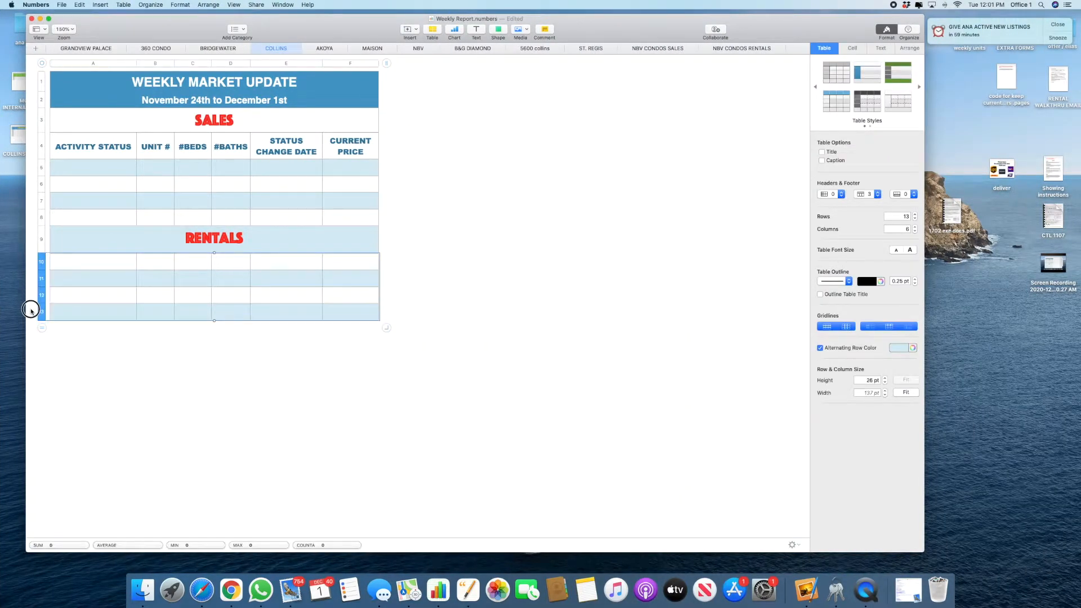
right_click(31, 310)
click(56, 335)
Step: Paste the six rental listings at A10 and delete the leftover empty row
click(70, 267)
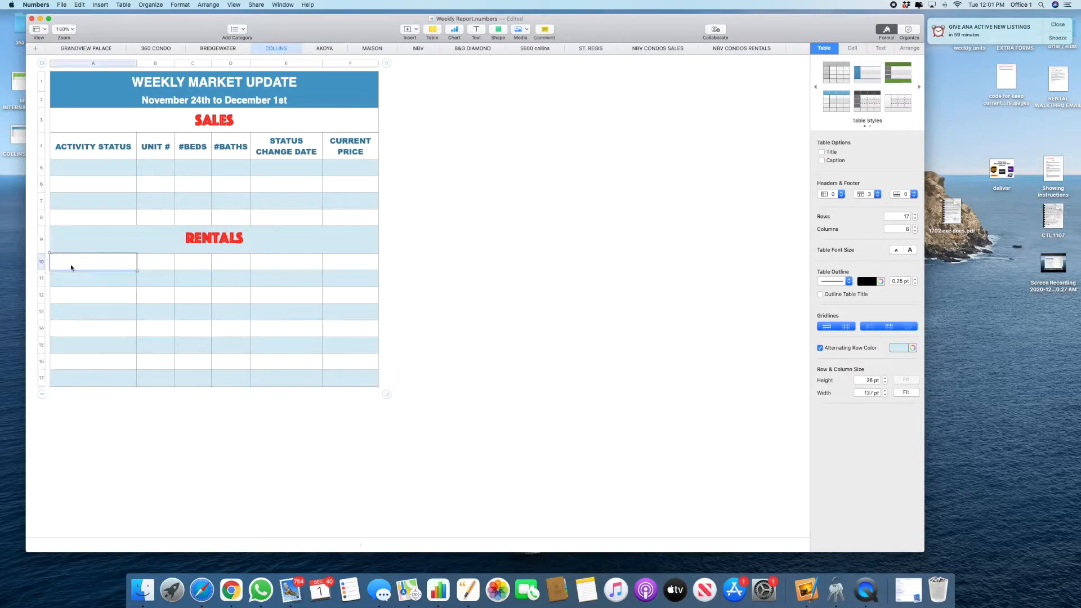
right_click(69, 265)
click(104, 433)
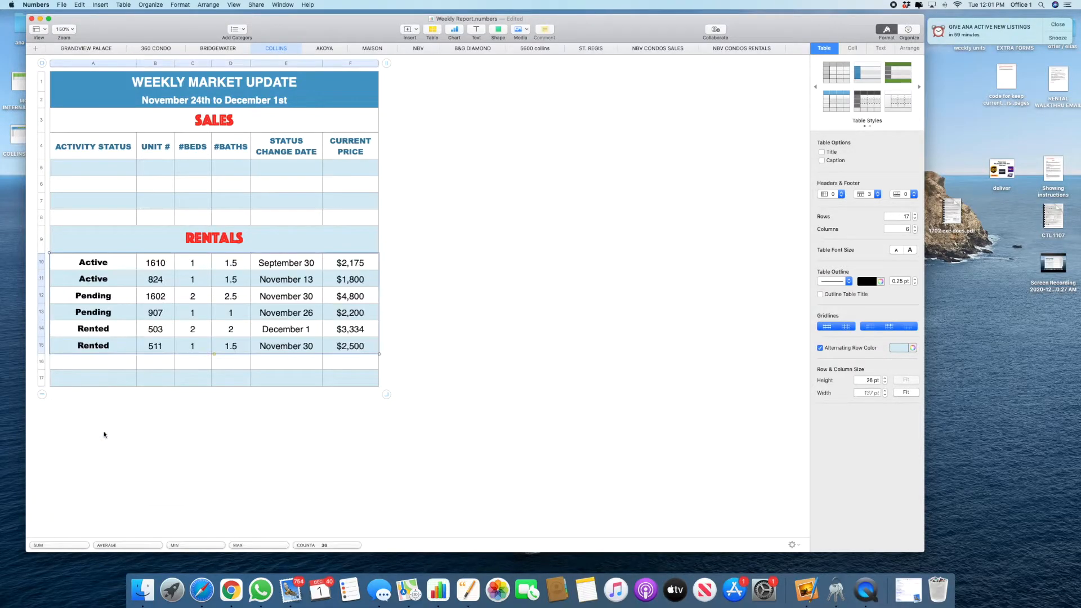
click(41, 363)
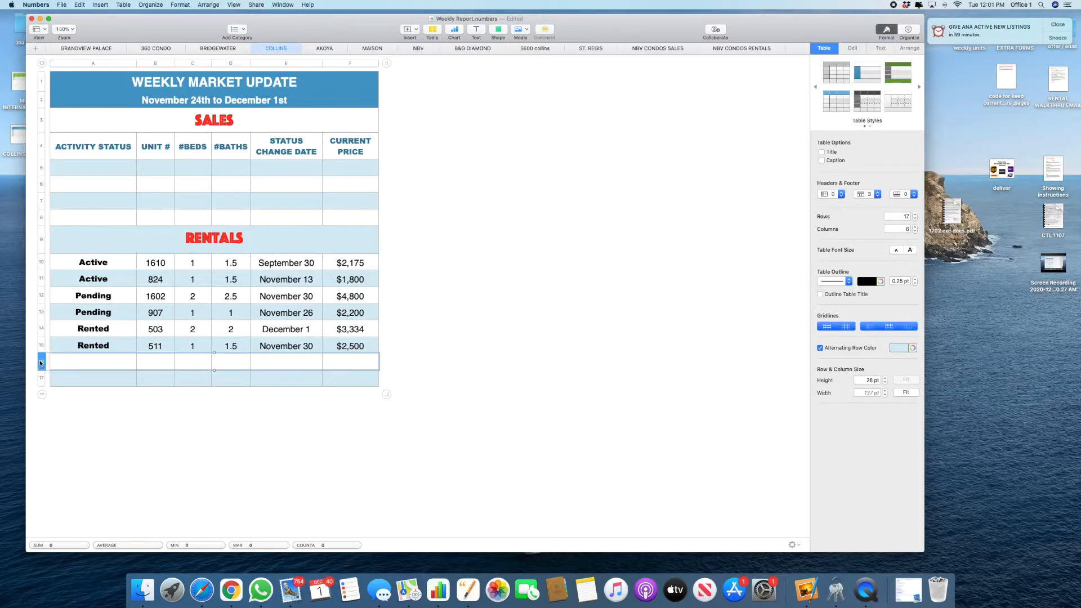
click(46, 365)
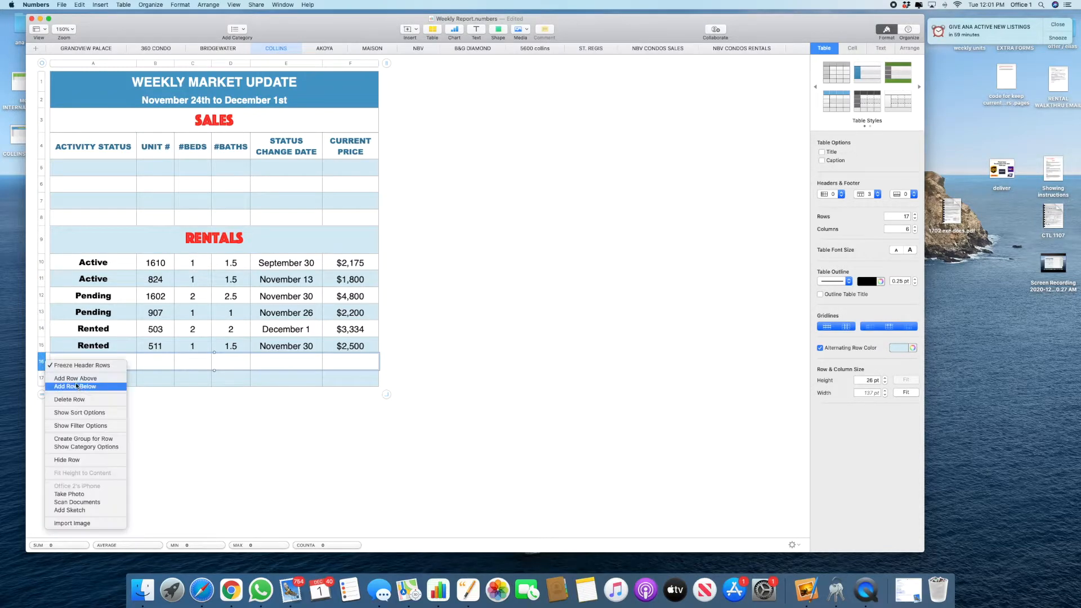
click(72, 401)
click(297, 413)
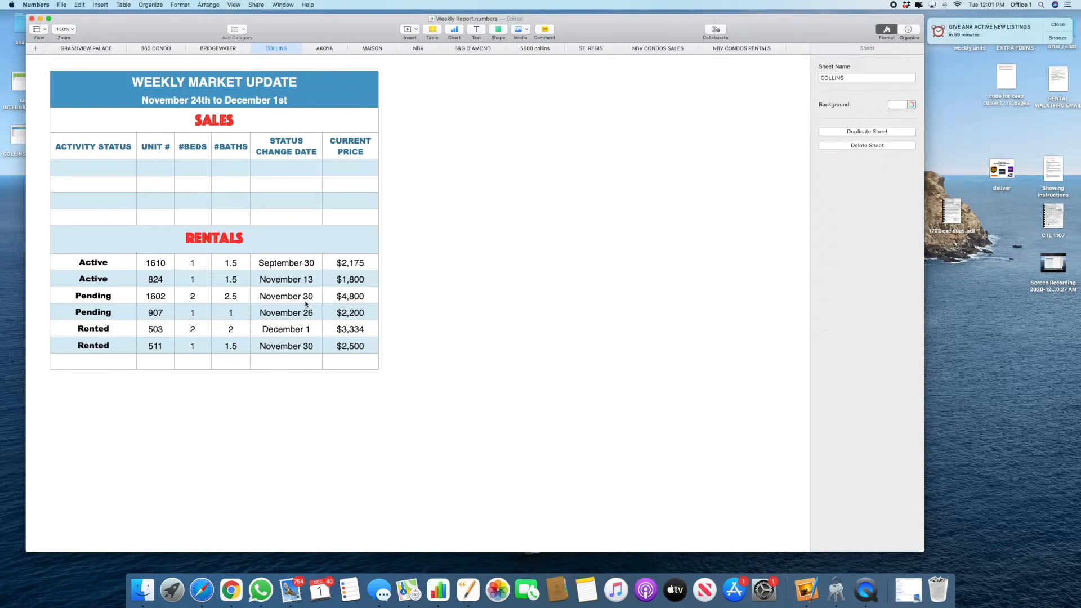
Step: Replace the two Active listings' dates with December 1 and November 29
click(308, 268)
key(BackSpace)
click(308, 280)
key(BackSpace)
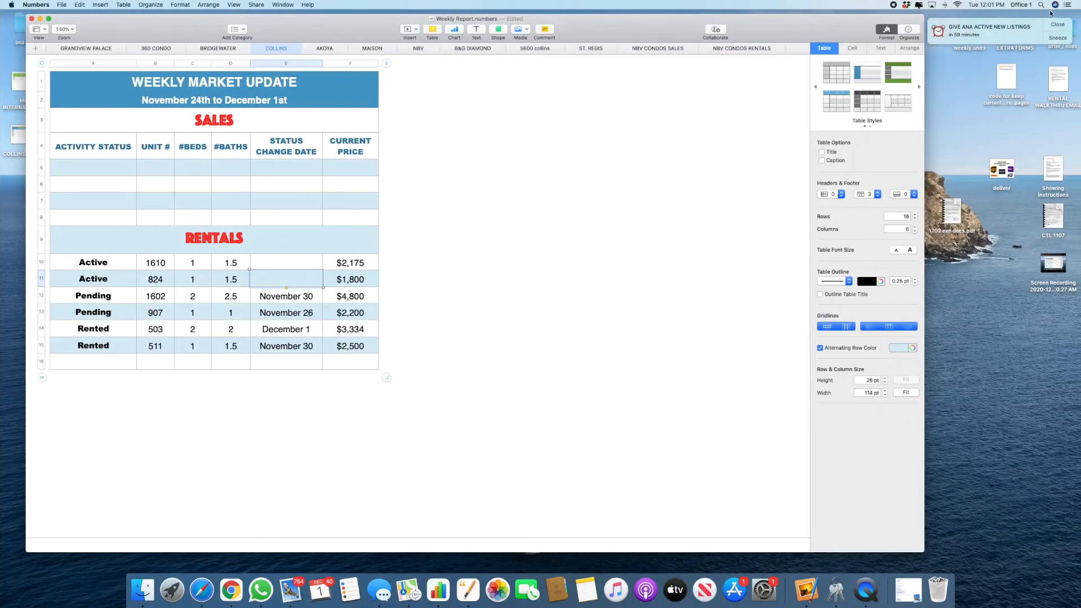
click(281, 263)
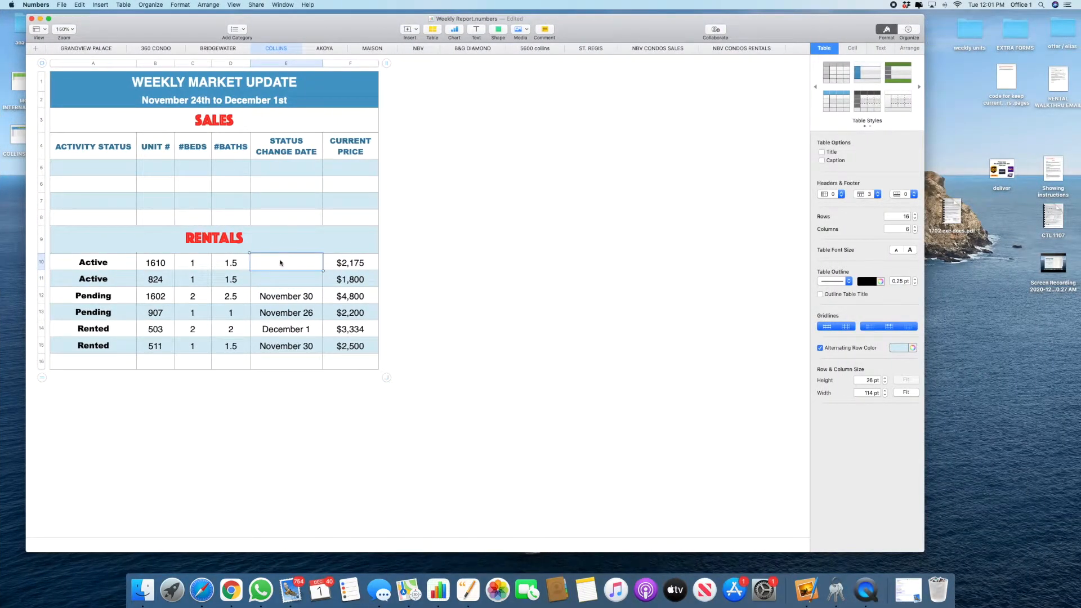
right_click(281, 262)
click(304, 427)
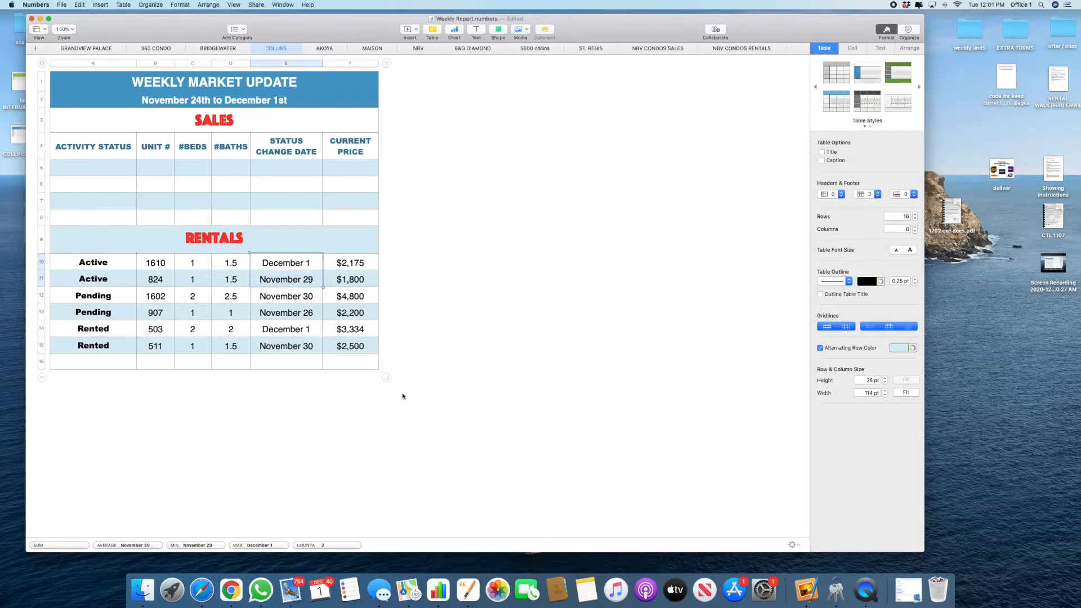
Step: Zoom out to review the filled COLLINS table, checking unit 1602
key(super+shift+comma)
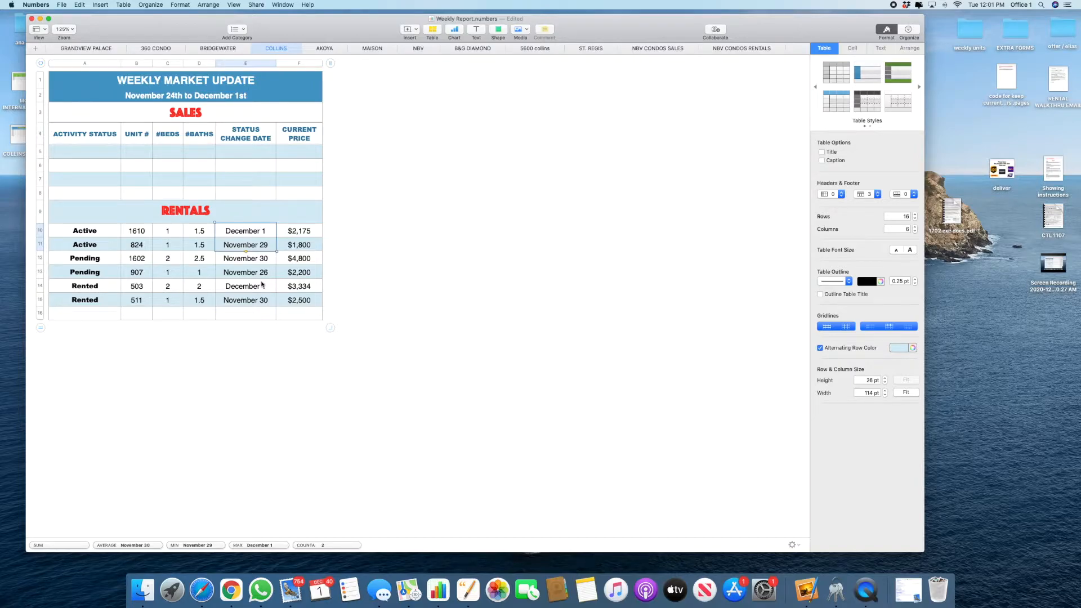
click(403, 212)
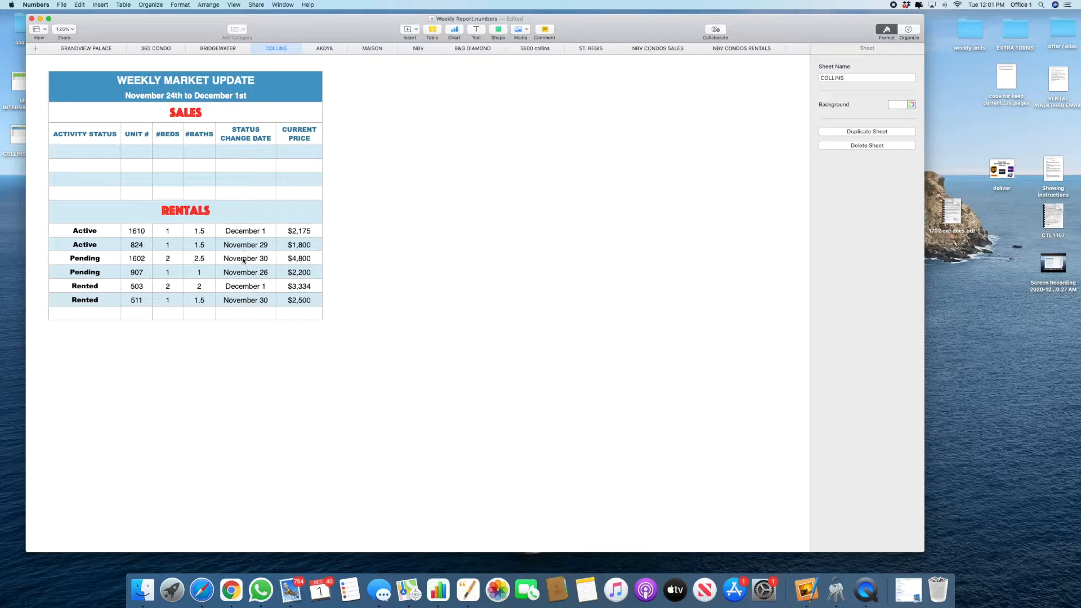
click(141, 260)
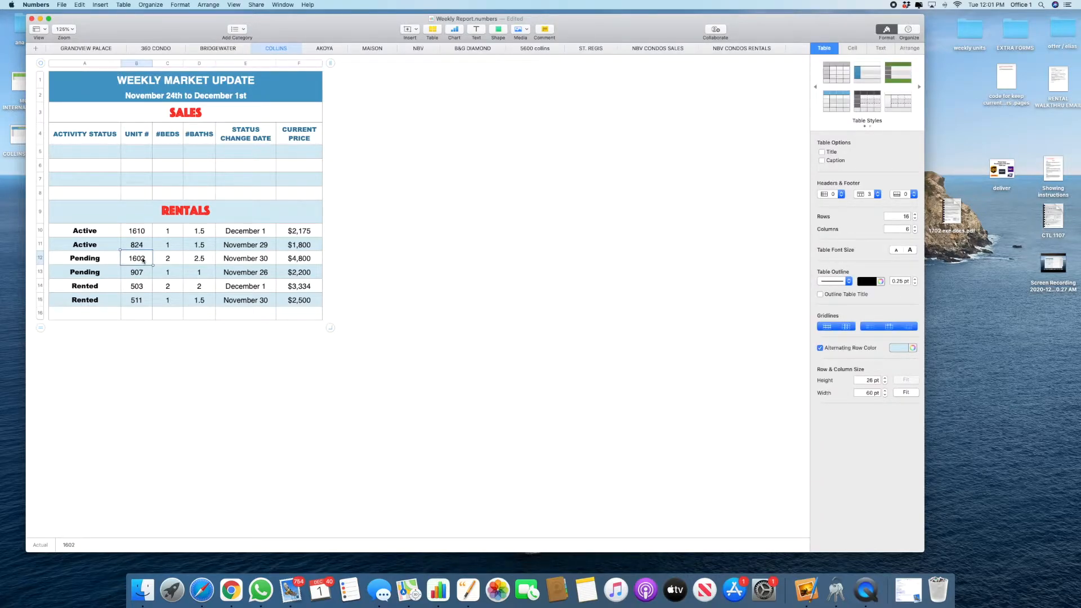
Step: Switch to the AKOYA sheet and close the WEEKLY REPORT-20 window
click(331, 51)
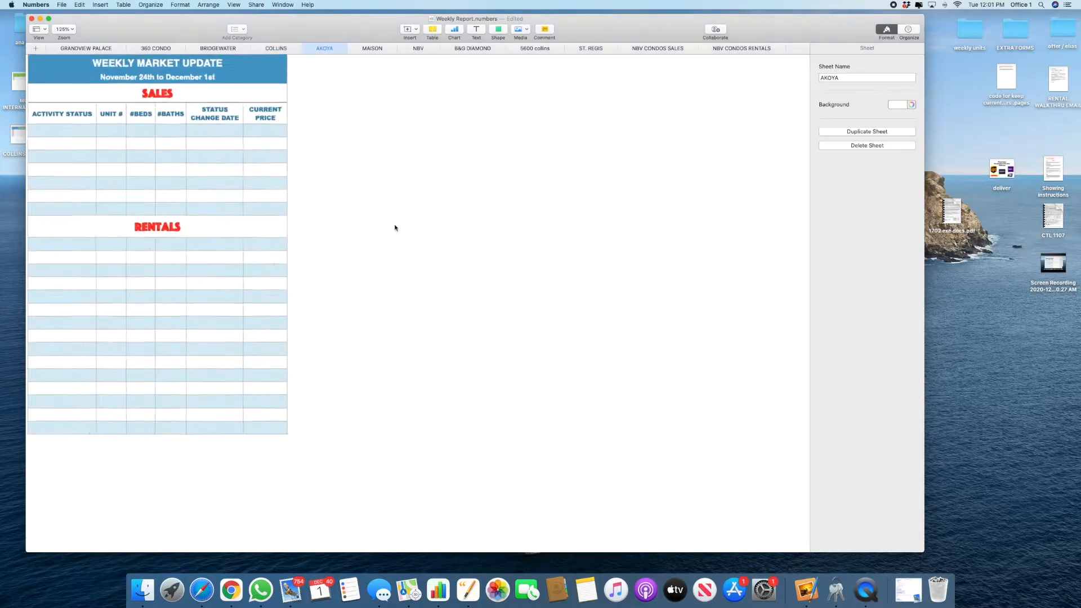
scroll(395, 228, up, 2)
scroll(396, 228, up, 1)
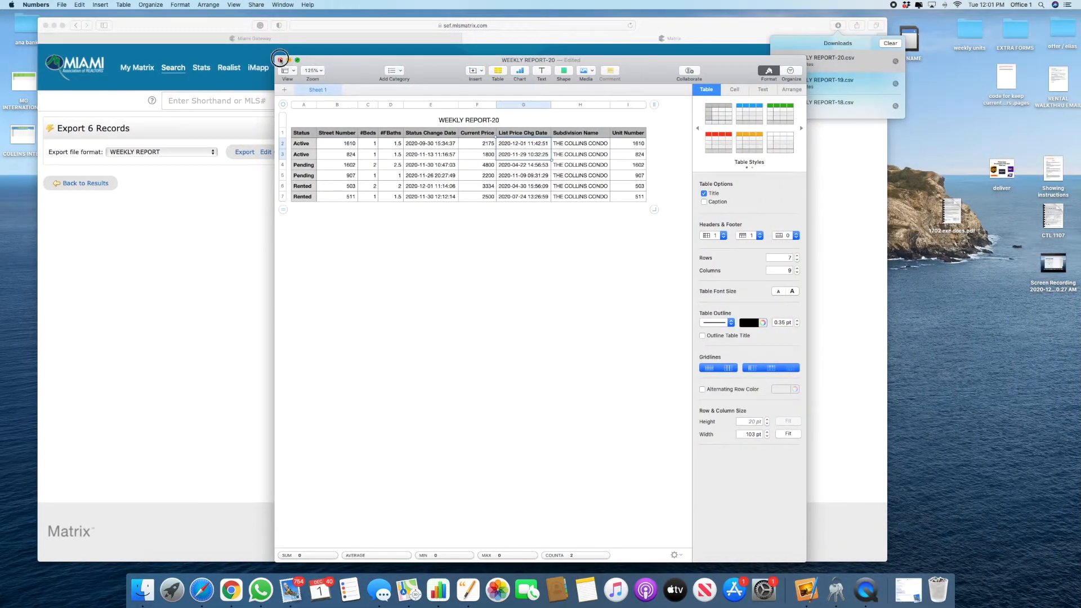
click(288, 59)
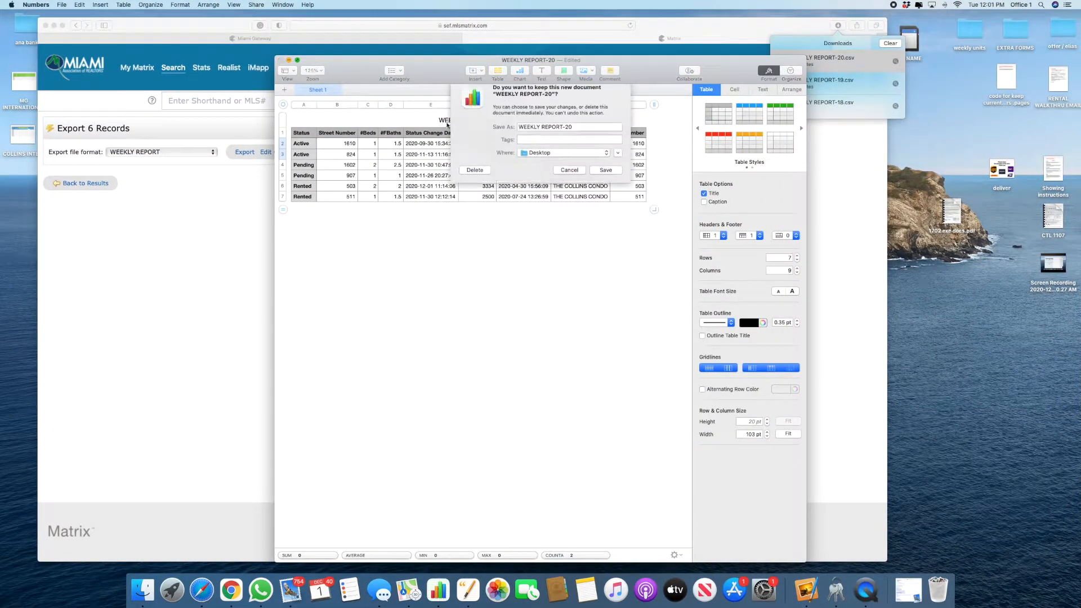
Step: Discard the WEEKLY REPORT-20 copy and check all nine Akoya Rental hot sheet listings
click(475, 183)
click(141, 71)
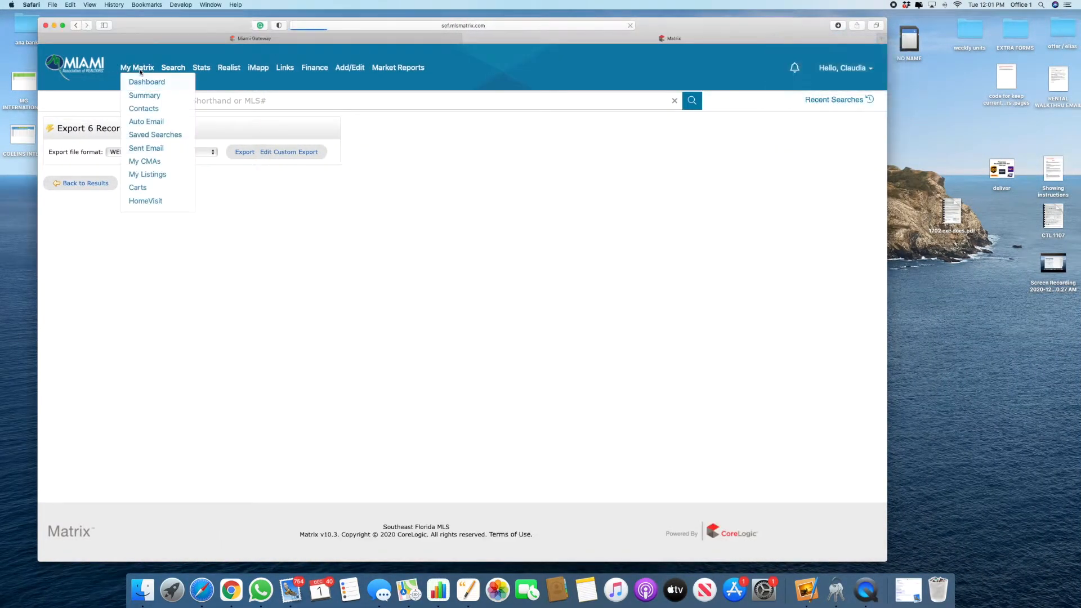
click(68, 212)
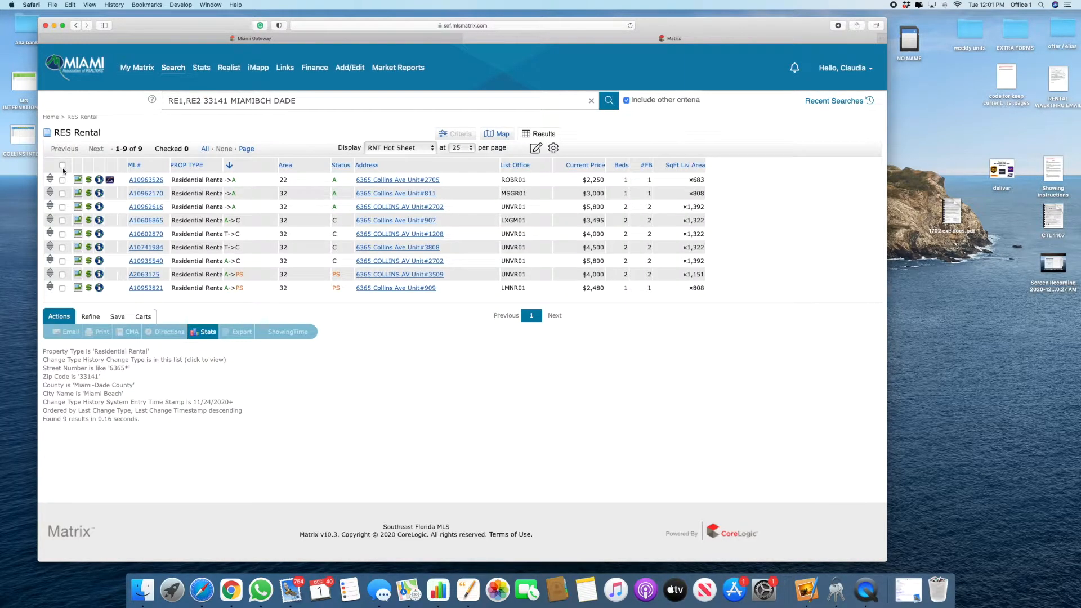
click(62, 165)
Step: Export the listings in WEEKLY REPORT format and open WEEKLY REPORT-21.csv in Numbers
click(238, 332)
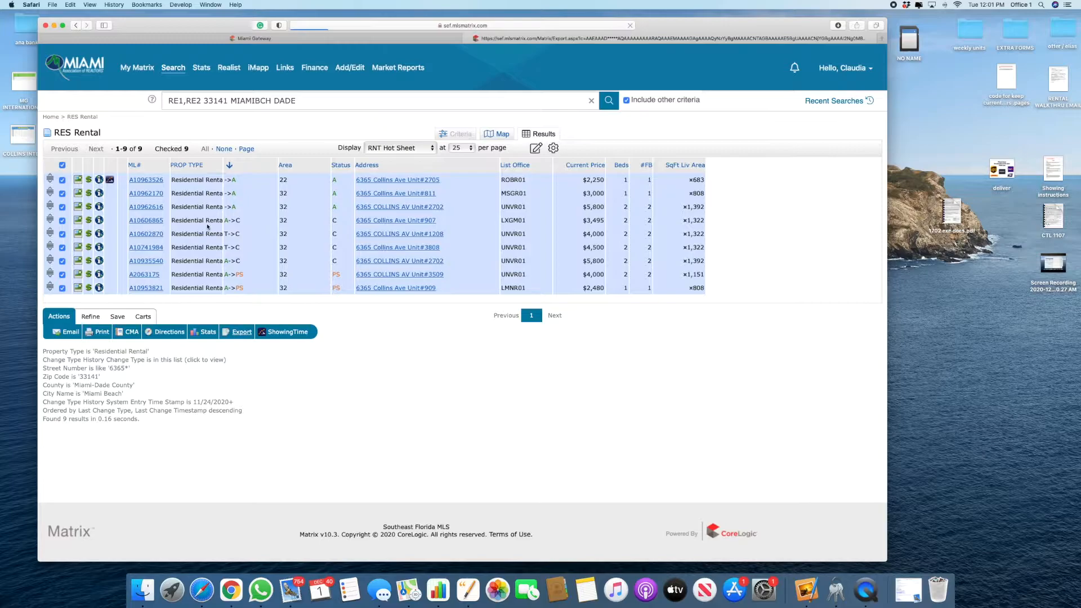
click(157, 152)
click(146, 78)
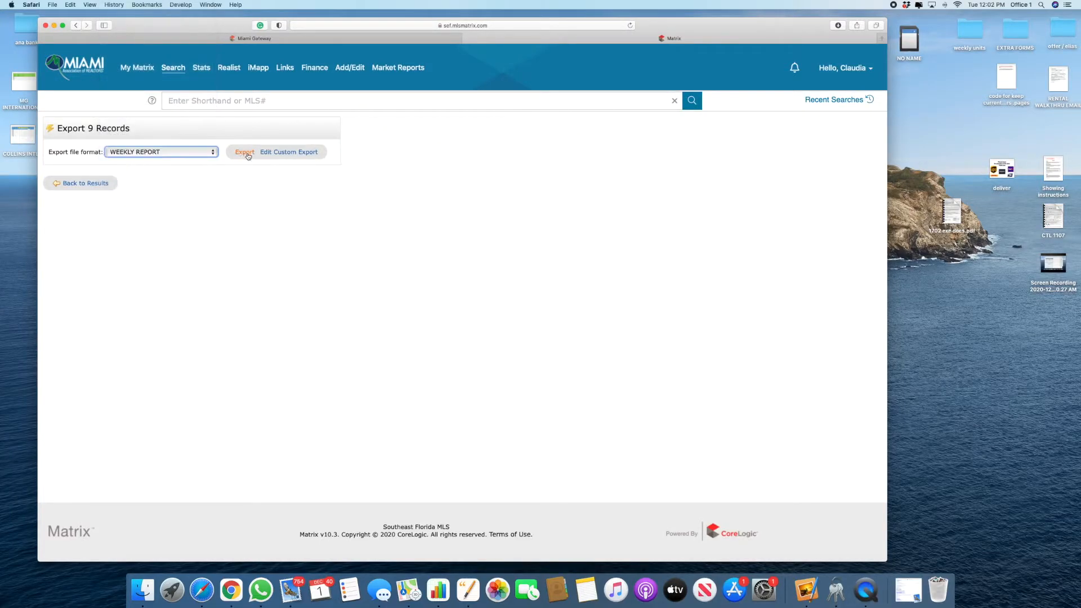
click(246, 152)
click(837, 25)
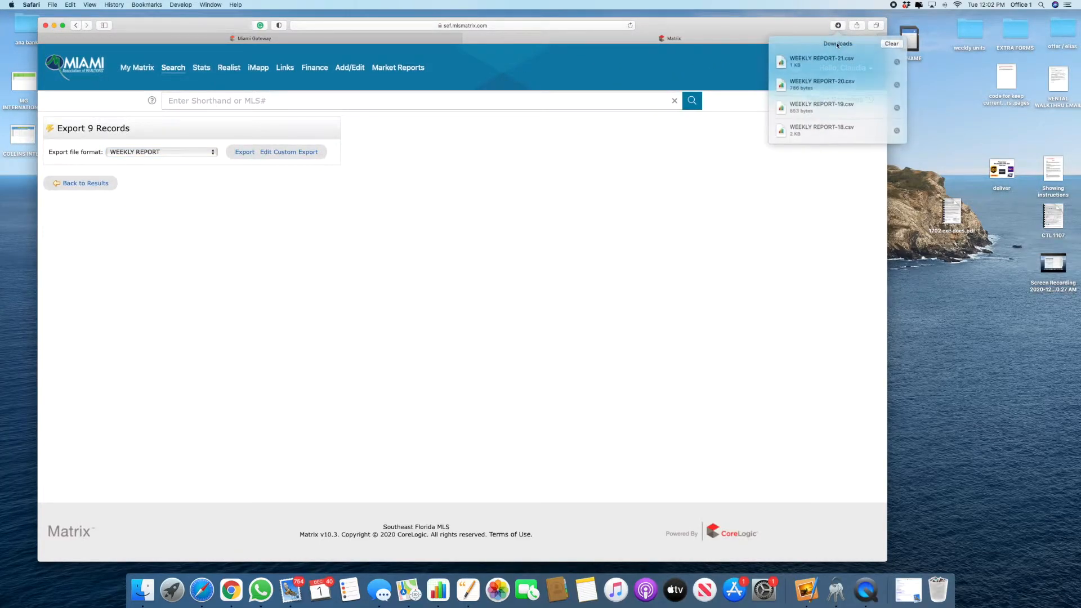
double_click(835, 57)
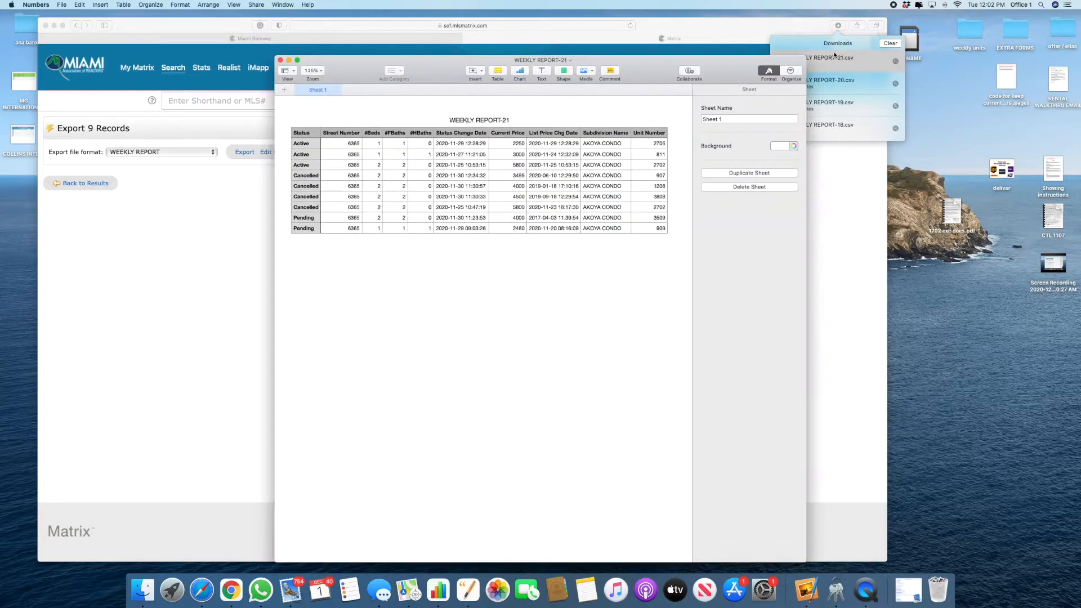
Step: Set units 811 and 909 to 1.5 baths and delete the #HBaths column
click(419, 155)
text(.5)
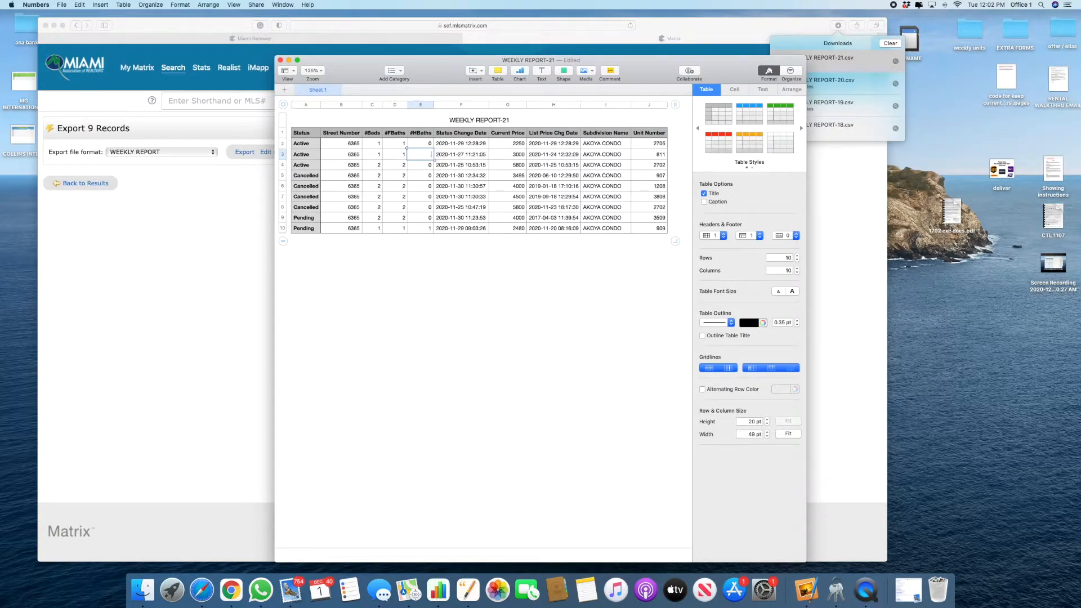
click(395, 155)
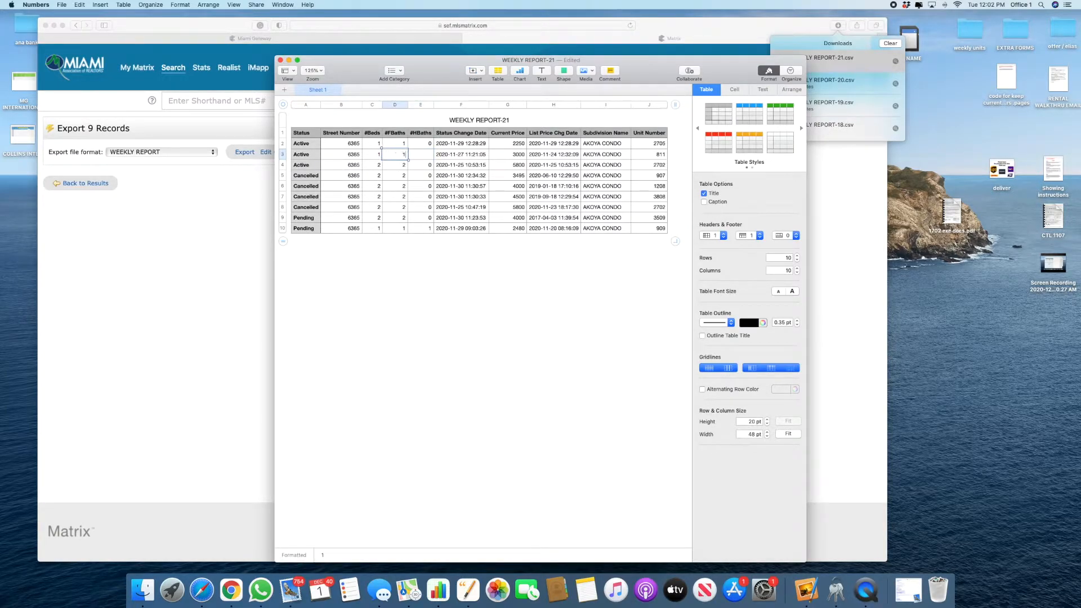
click(402, 228)
click(431, 107)
click(449, 227)
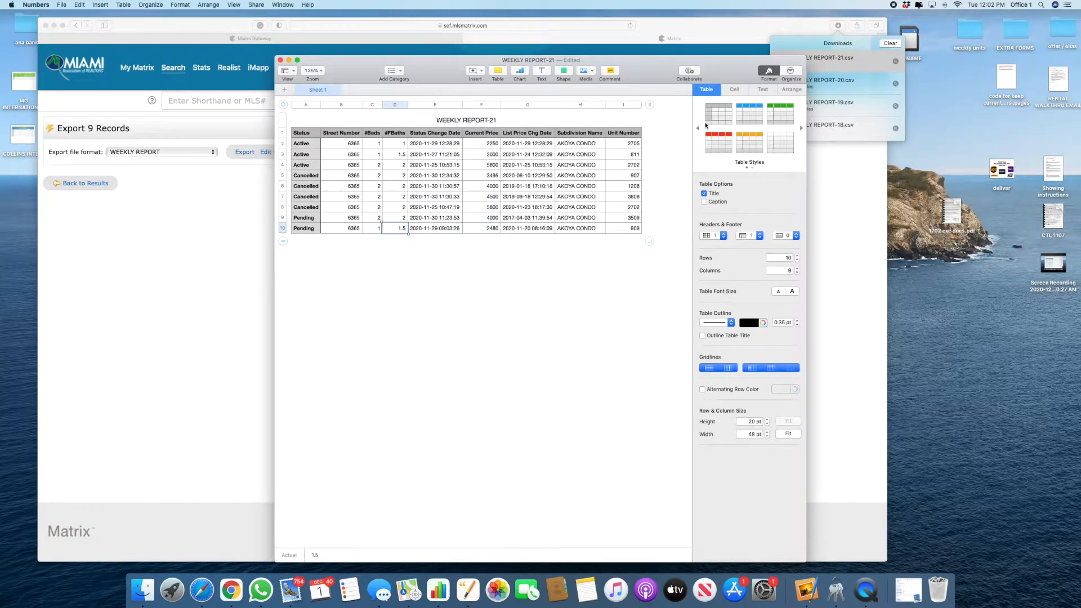
Step: Paste Unit Number values I2:I10 over Street Number and select A2:F10
drag(624, 147, 629, 261)
key(cmd+c)
click(349, 143)
key(cmd+v)
drag(310, 145, 494, 233)
Step: Paste the nine Akoya rental rows into the AKOYA Rentals table, matching its style
key(cmd+c)
key(cmd+grave)
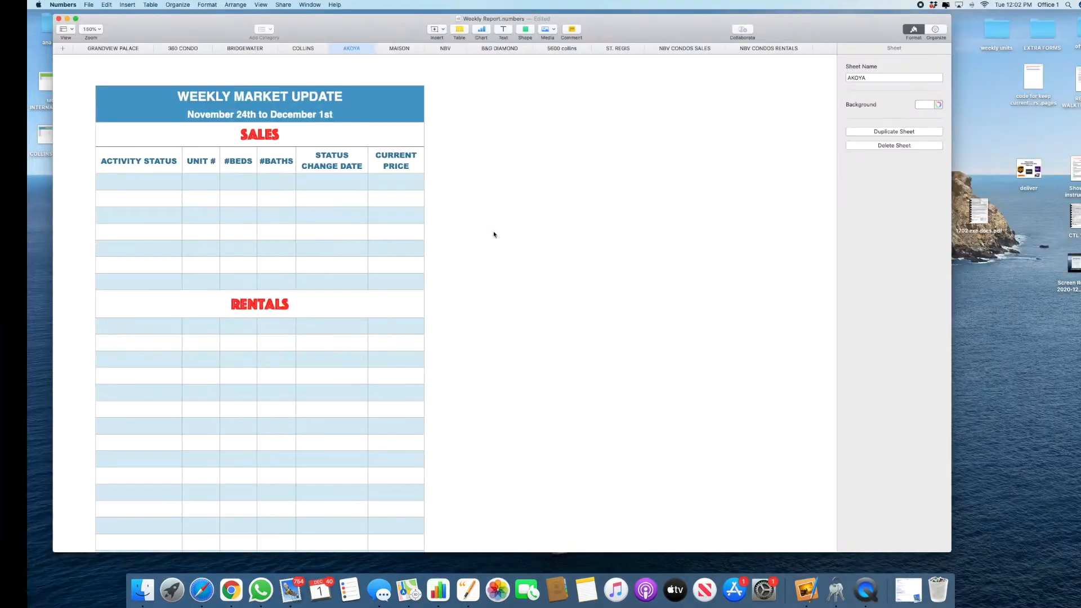
scroll(101, 340, down, 2)
click(100, 289)
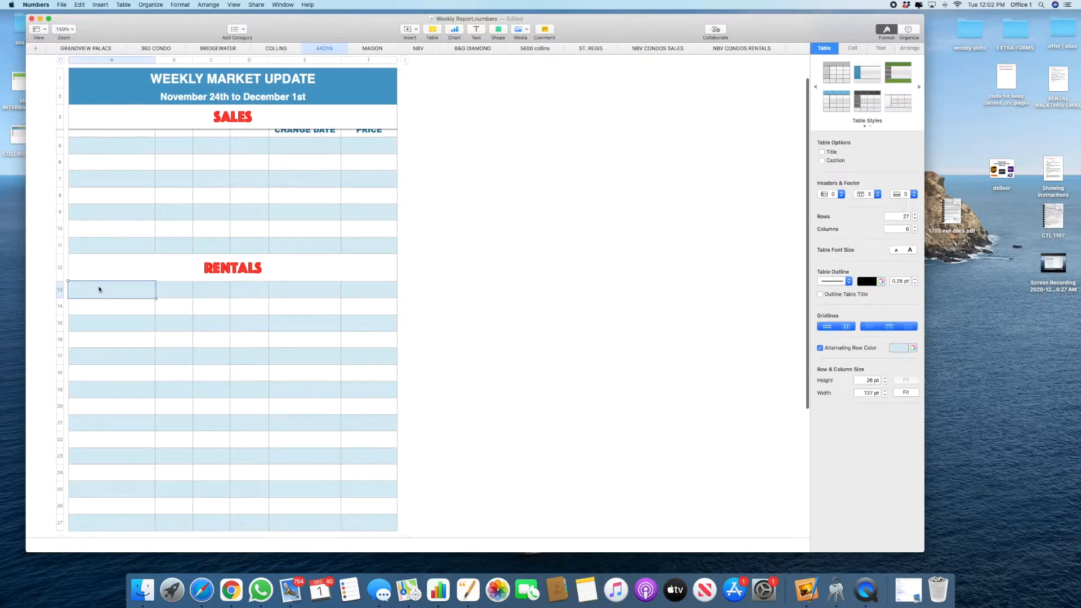
right_click(99, 290)
click(134, 454)
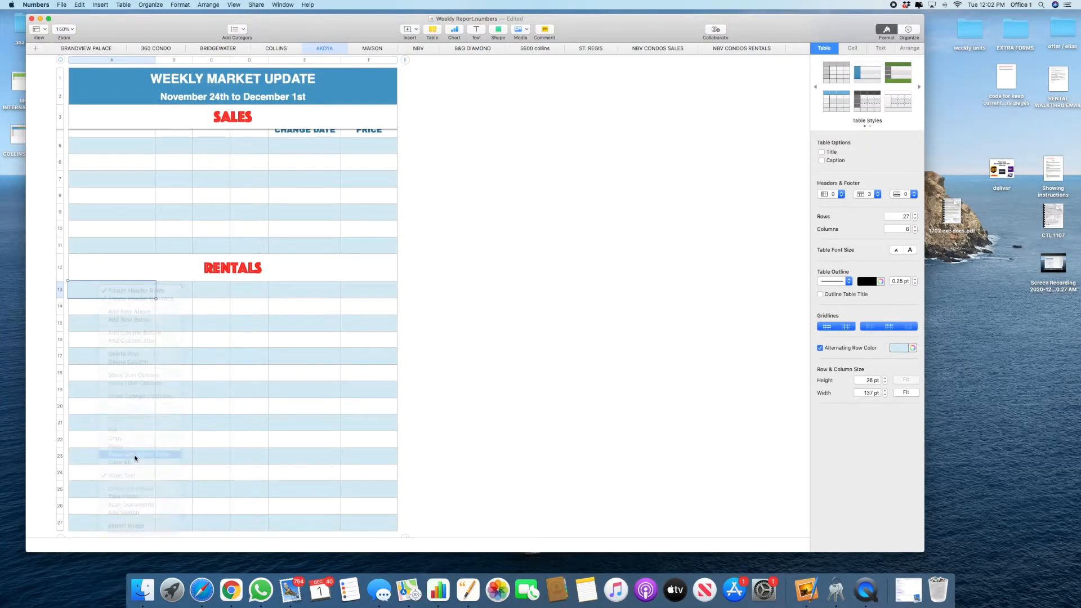
Step: Review the leftover rows 23–27 and the pasted status dates, November 25 to 30
scroll(82, 415, down, 3)
drag(58, 398, 58, 461)
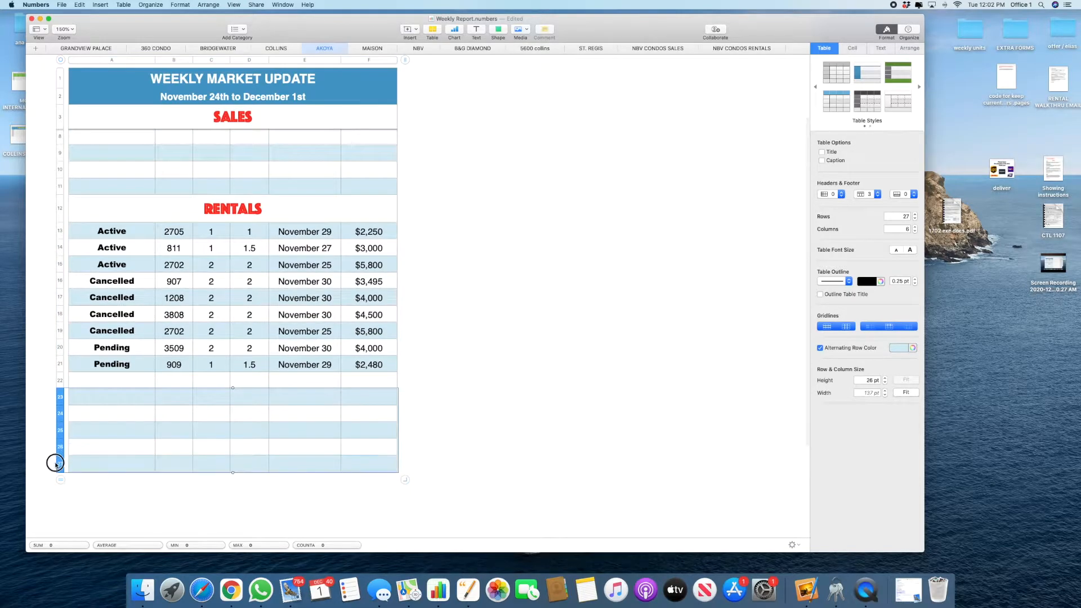
right_click(58, 459)
click(93, 421)
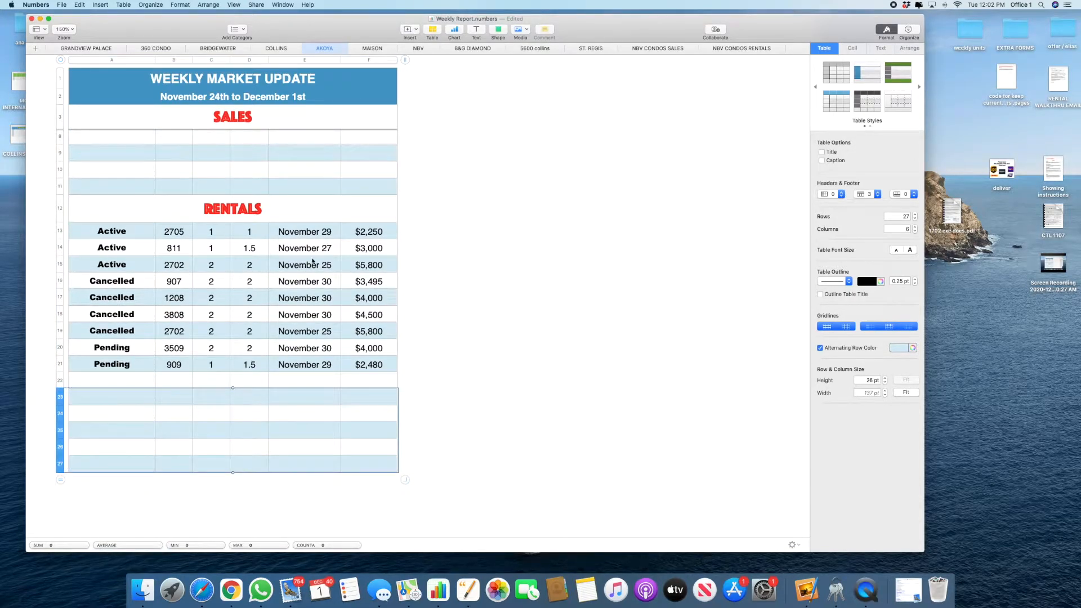
click(319, 237)
click(321, 247)
click(323, 267)
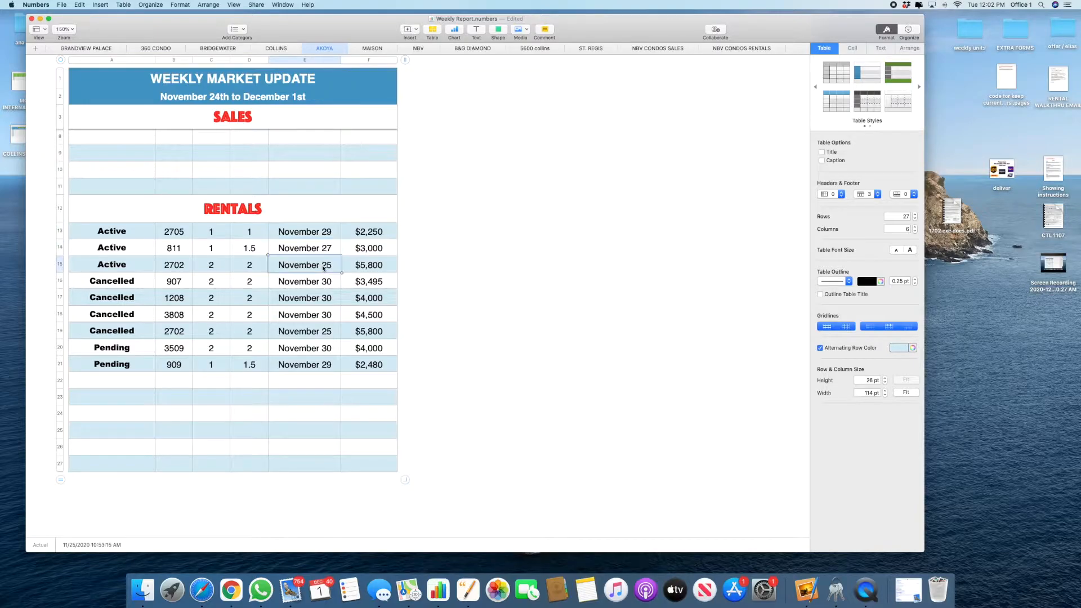
click(324, 282)
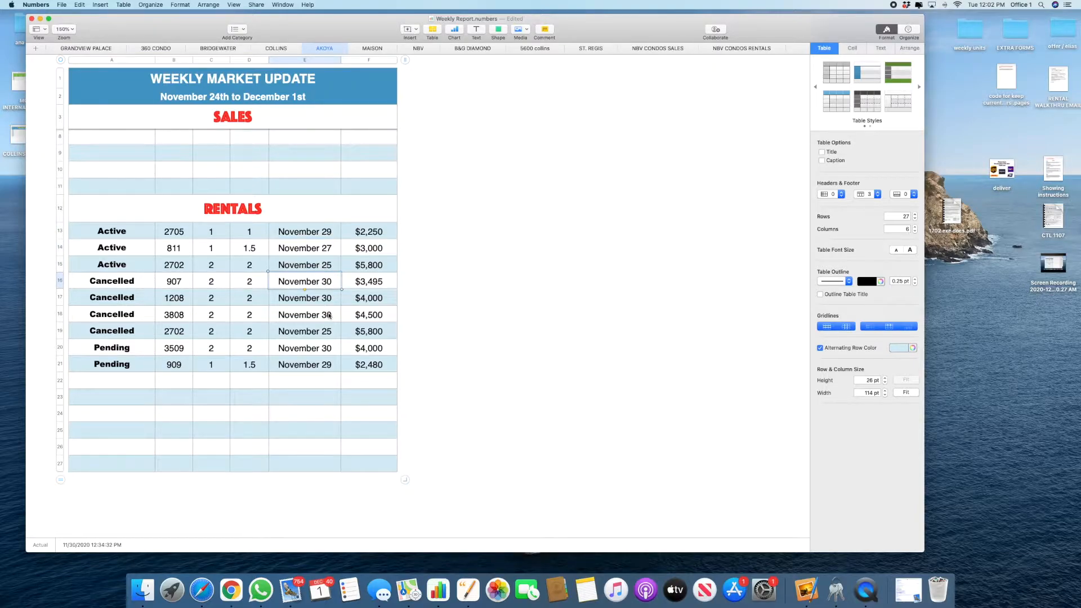
click(433, 377)
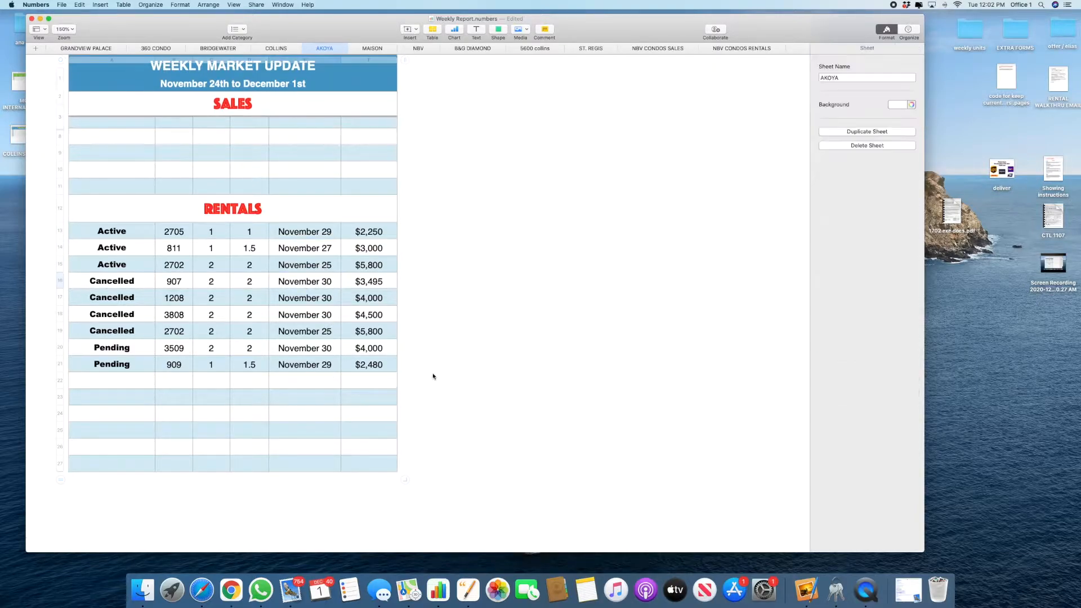
scroll(429, 360, up, 2)
Step: Switch the report to the MAISON sheet and close WEEKLY REPORT-21 without saving
click(363, 48)
click(446, 137)
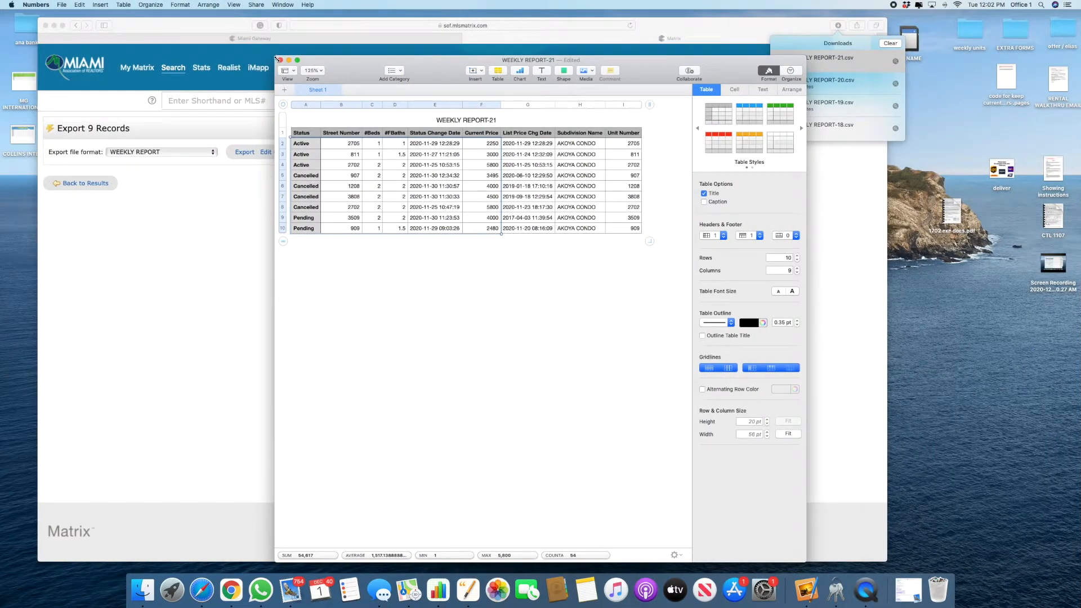
click(280, 60)
click(474, 176)
Step: Check all nine listings on the maison rentals hot sheet in Matrix
click(133, 70)
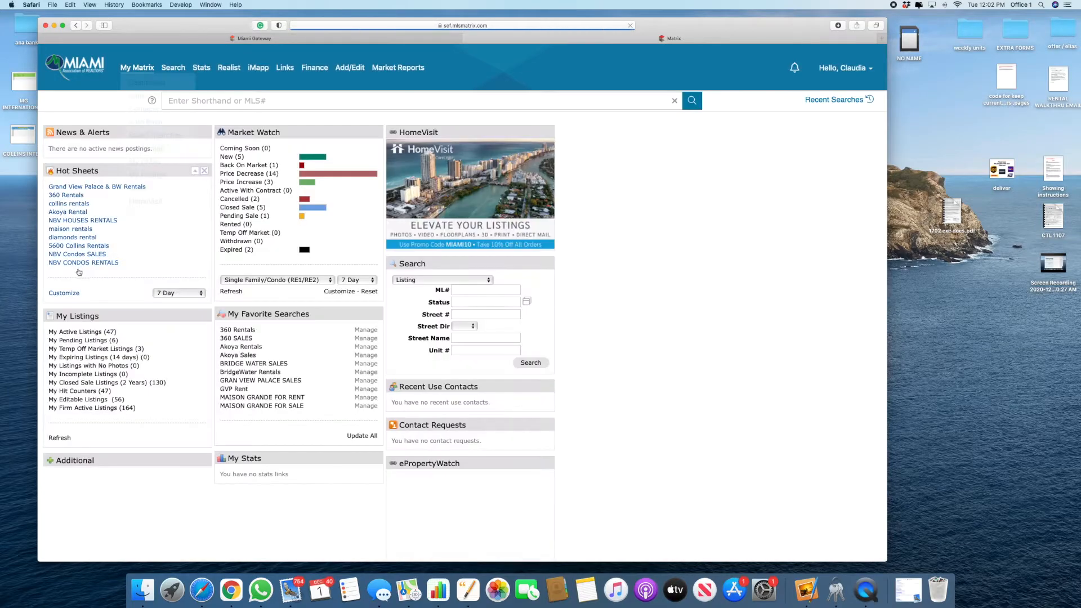
click(69, 231)
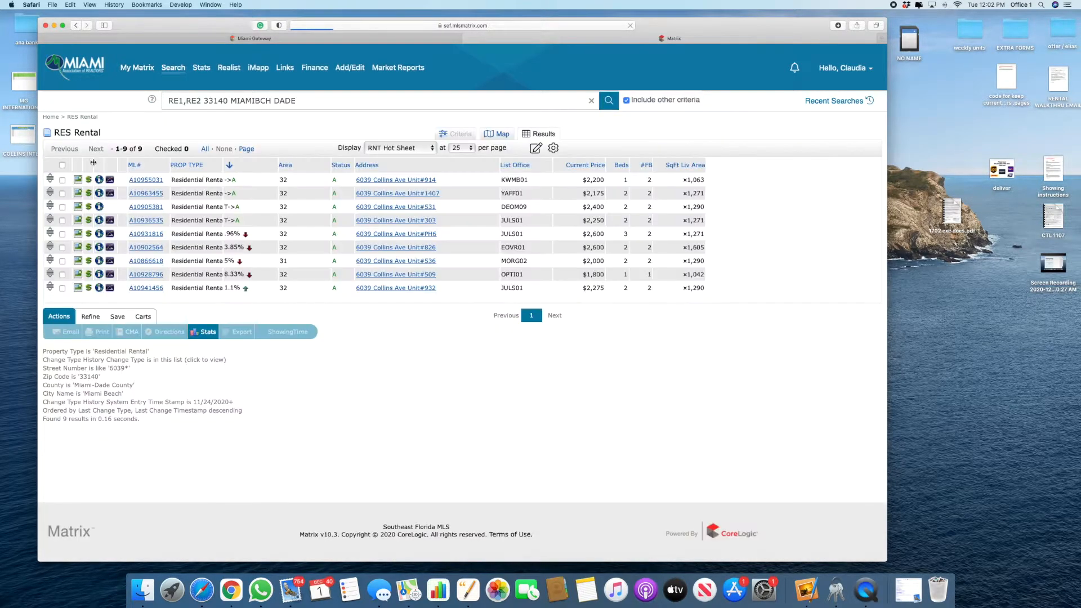
click(63, 166)
Step: Export them in WEEKLY REPORT format and open WEEKLY REPORT-22.csv in Numbers
click(246, 335)
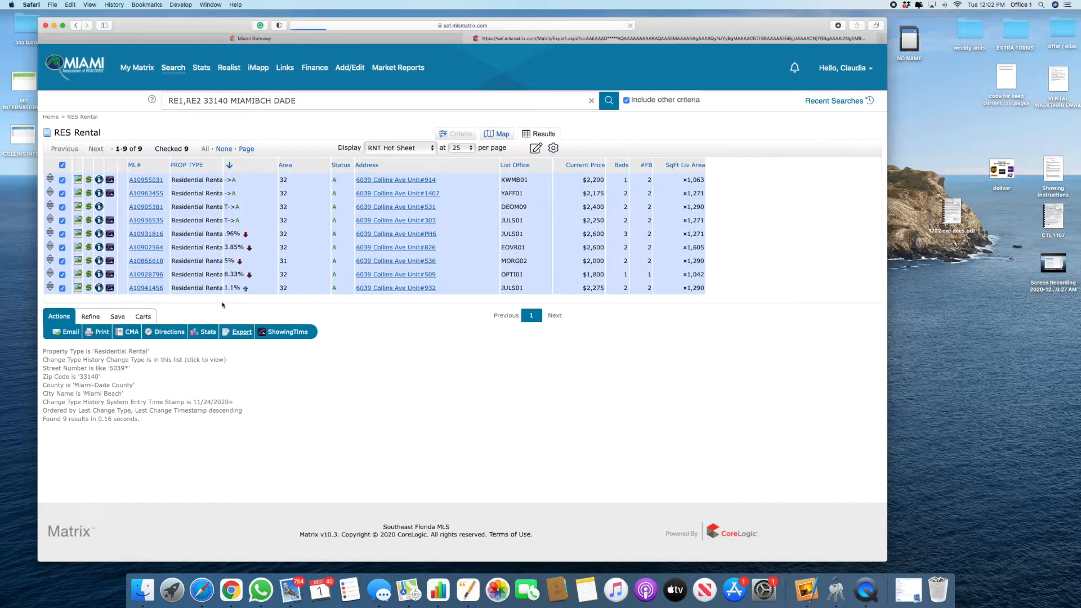
click(146, 152)
click(137, 80)
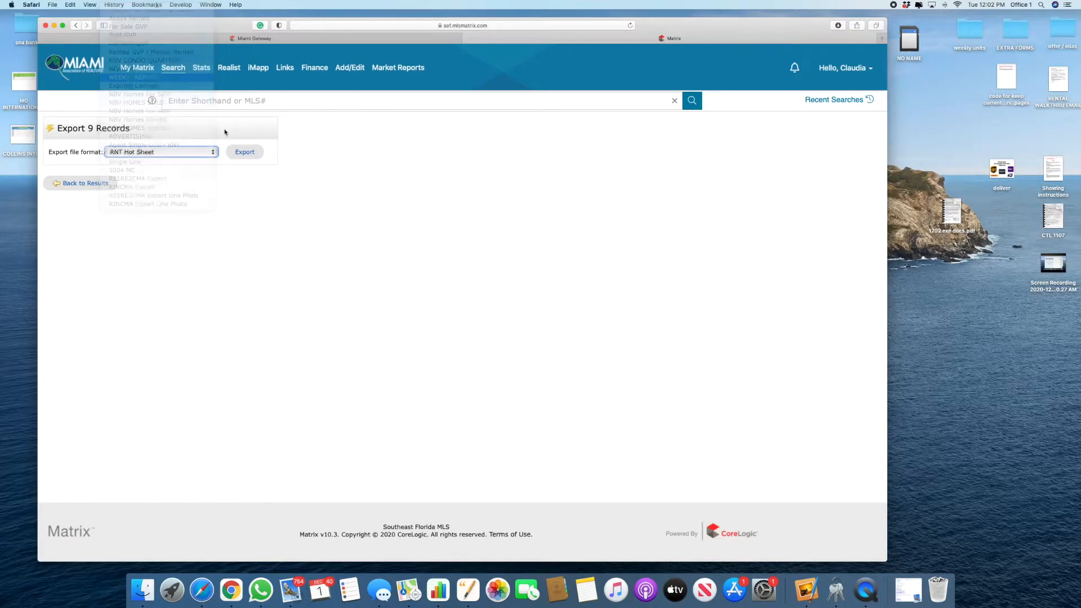
click(244, 152)
double_click(825, 22)
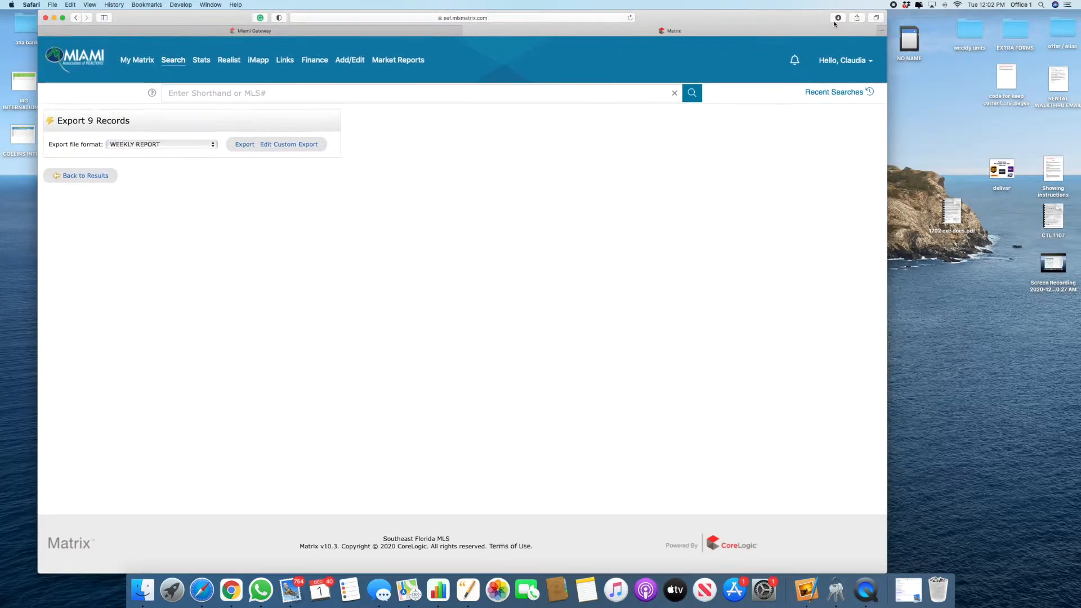
click(837, 20)
double_click(836, 55)
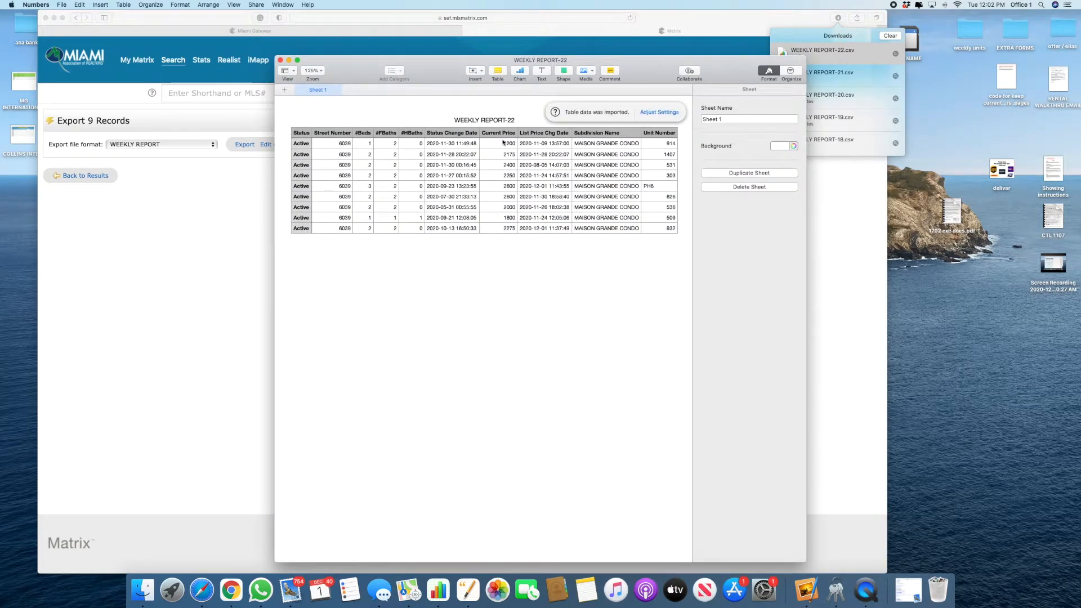
Step: Paste Unit Number values I2:I10 over the Street Number column
drag(658, 143, 673, 248)
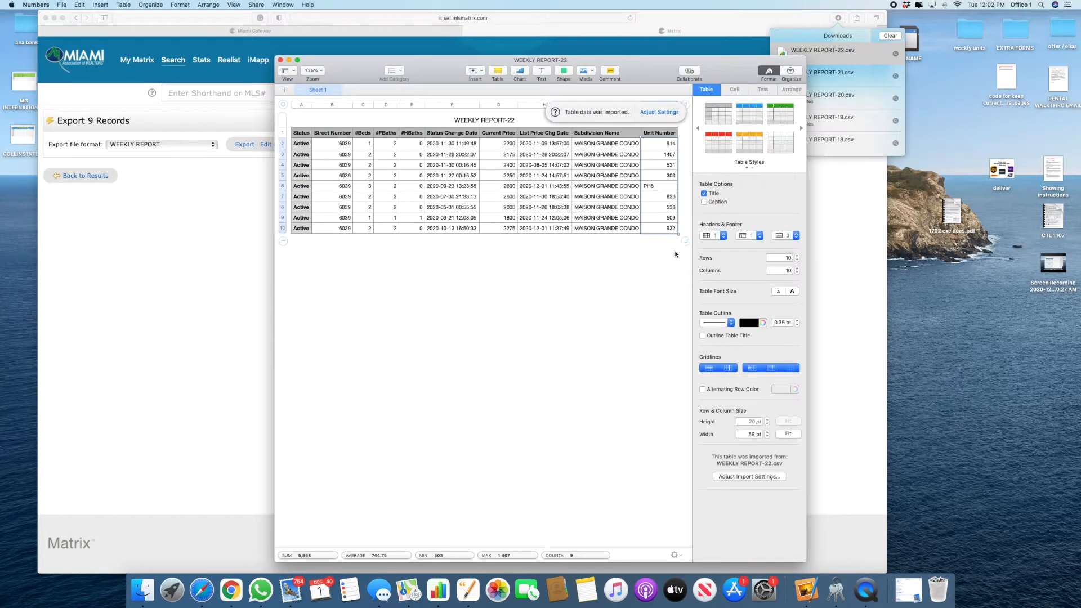
key(super+c)
click(338, 144)
key(super+v)
Step: Set unit 509 to 1.5 baths, delete #HBaths, and copy rows A2:F10
click(394, 220)
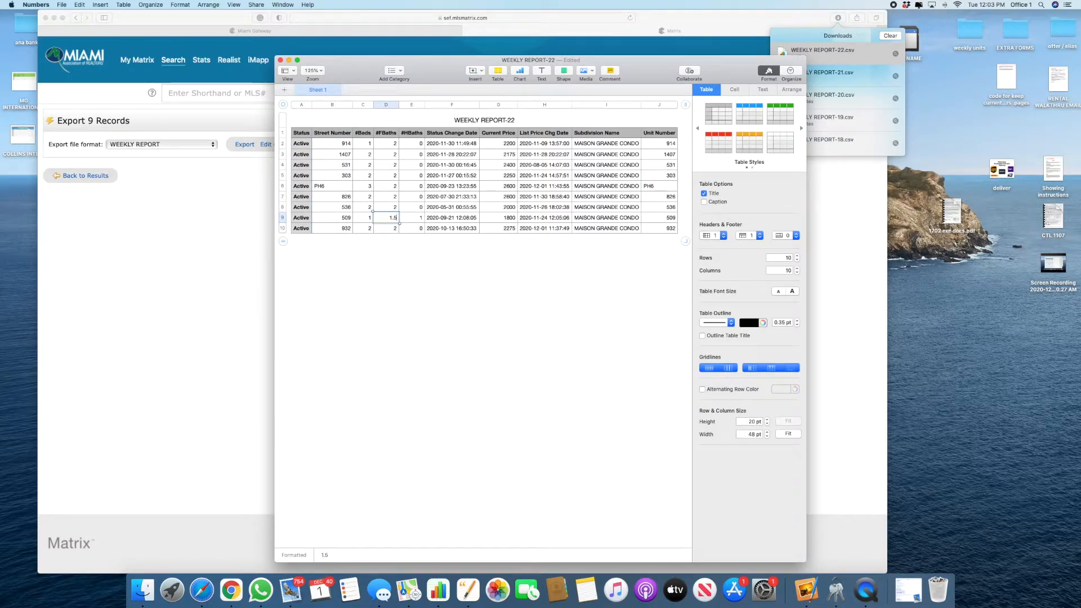
right_click(420, 106)
click(445, 239)
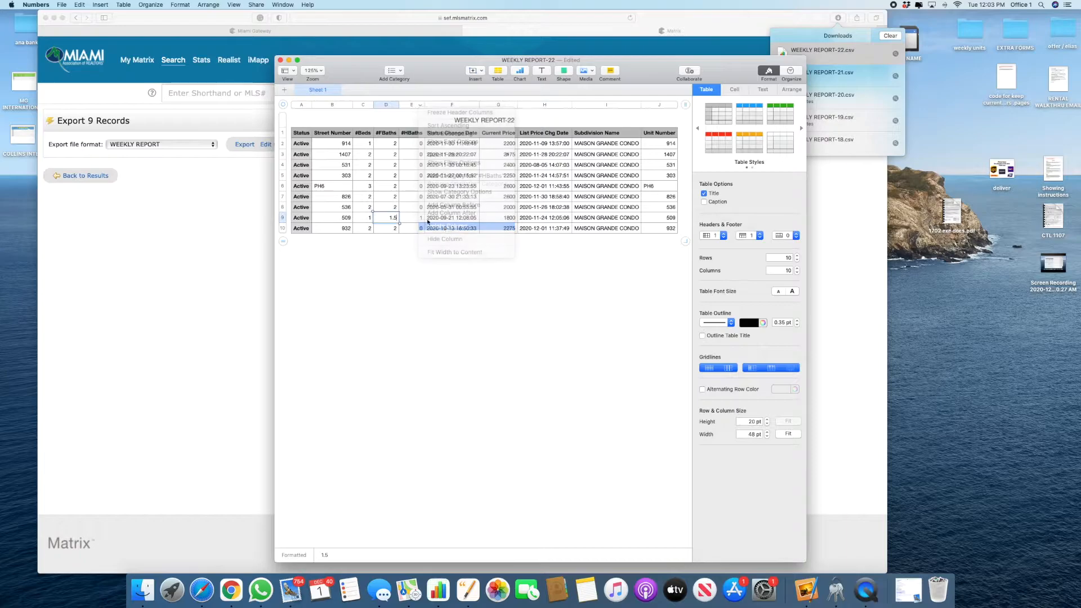
drag(302, 146, 470, 236)
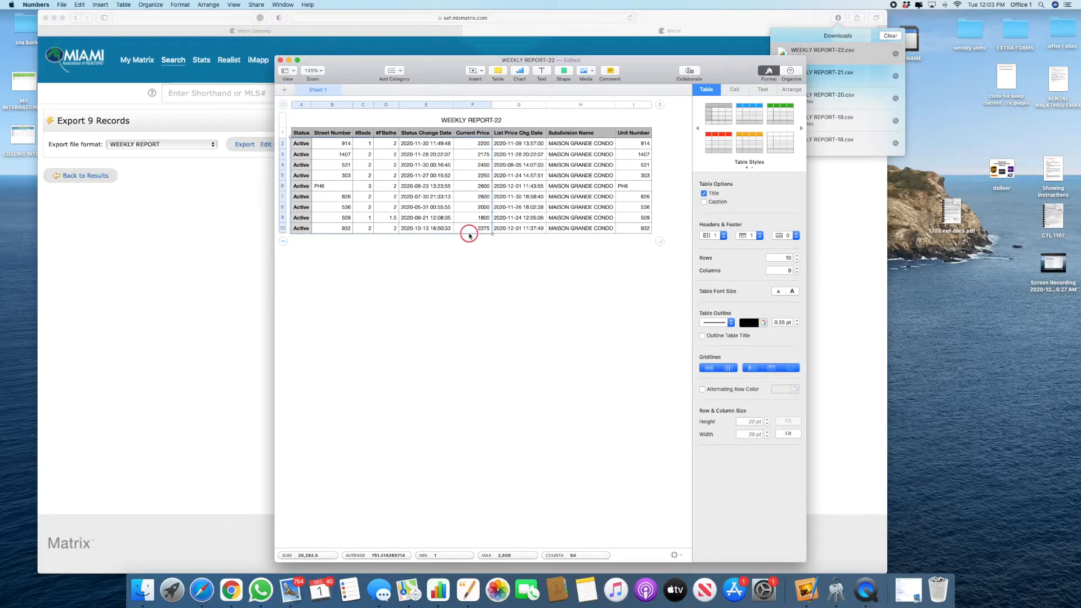
key(super+c)
key(super+grave)
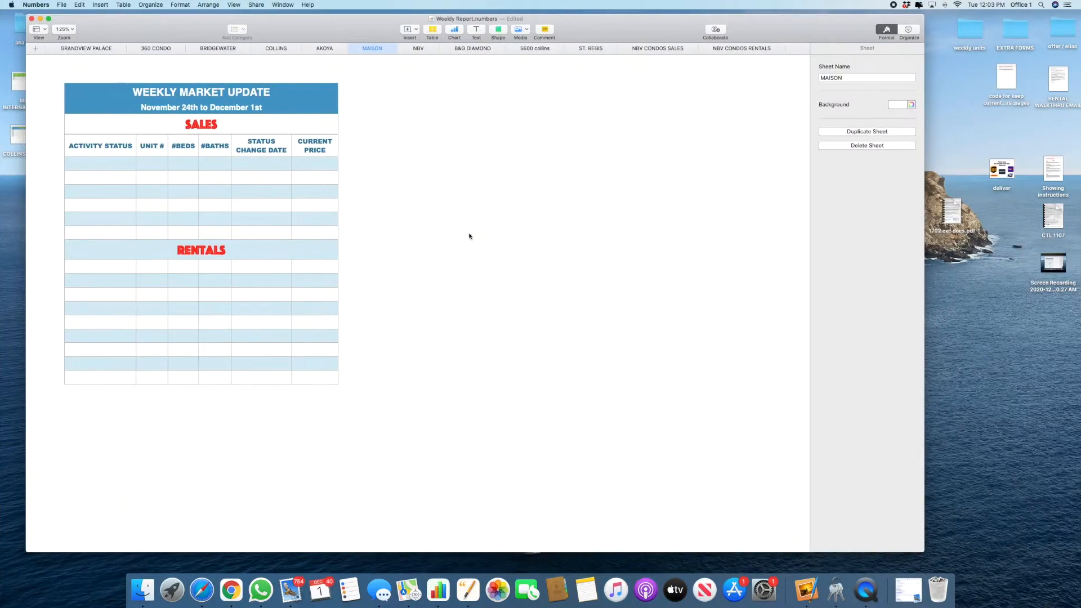
Step: Insert three extra rows above the Rentals rows on the MAISON sheet
click(68, 268)
drag(54, 265, 55, 295)
right_click(54, 295)
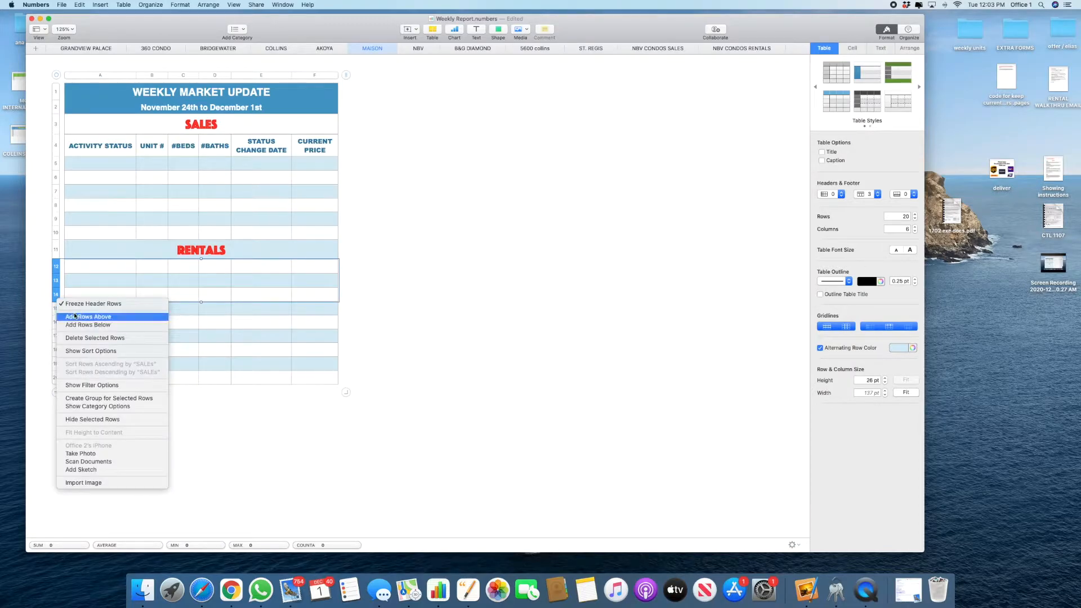
click(75, 316)
Step: Paste the nine rental listings at A12 and delete the two empty rows below
right_click(74, 274)
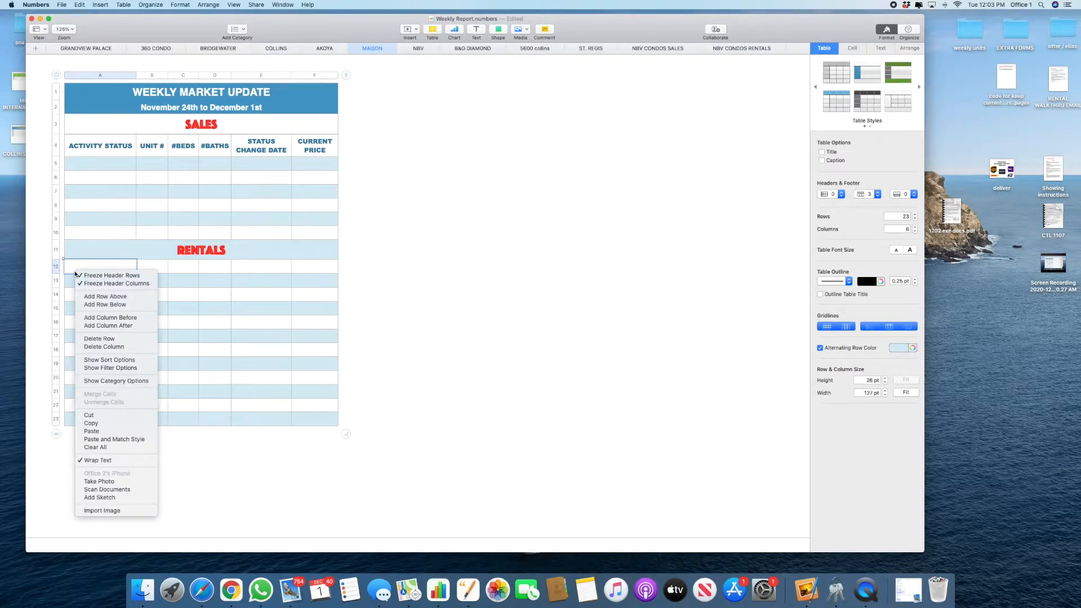
click(107, 440)
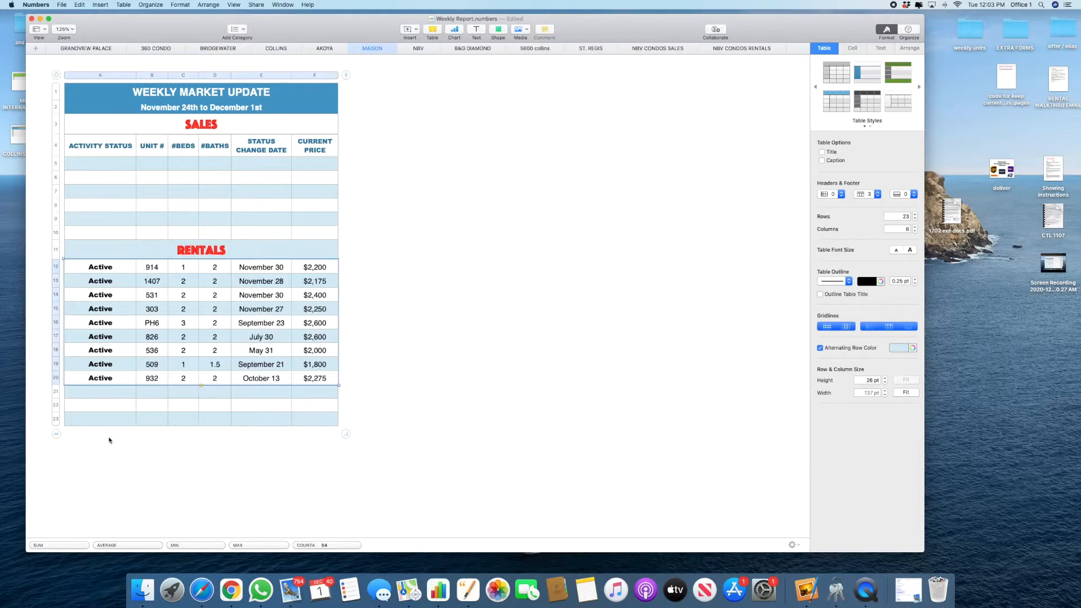
drag(57, 409, 55, 422)
right_click(55, 421)
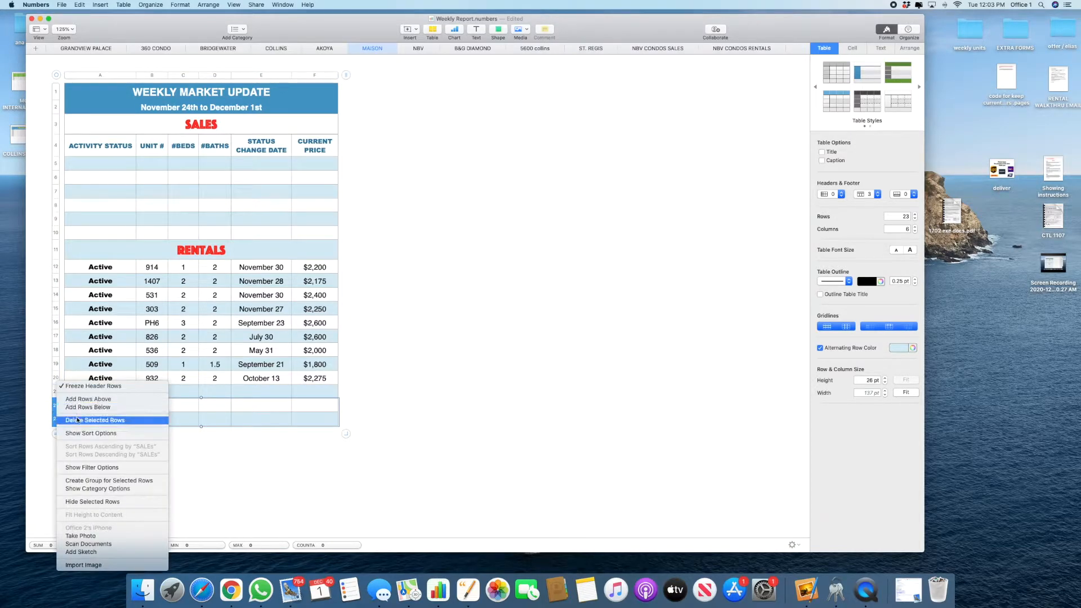
click(85, 420)
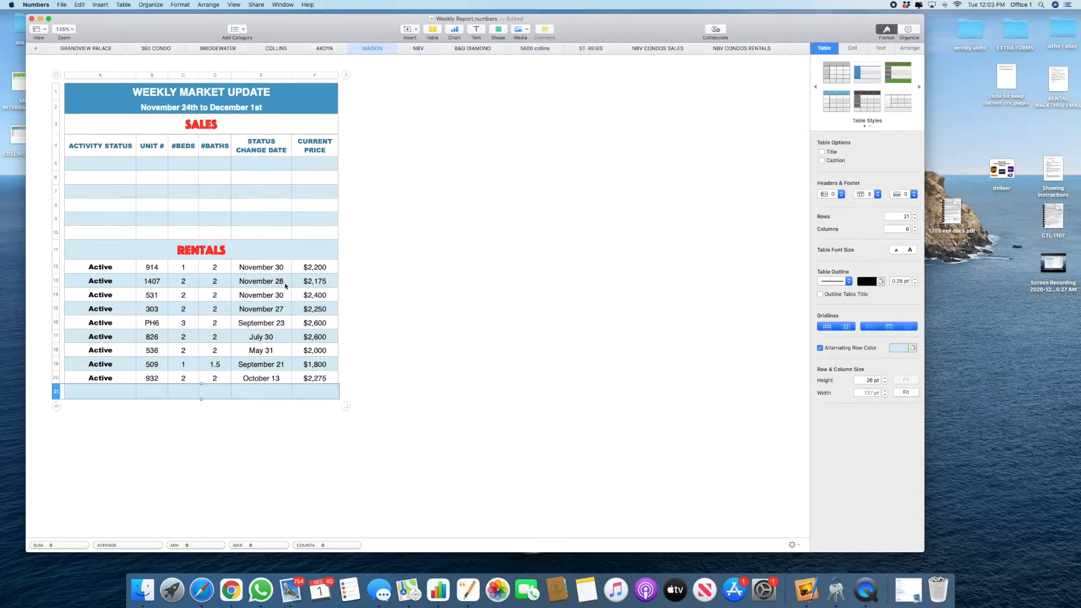
Step: Clear the five old status dates: September 23, July 30, May 31, September 21, October 13
click(287, 322)
key(Delete)
click(281, 340)
key(Delete)
click(280, 349)
key(Delete)
click(279, 364)
key(Delete)
click(276, 376)
key(Delete)
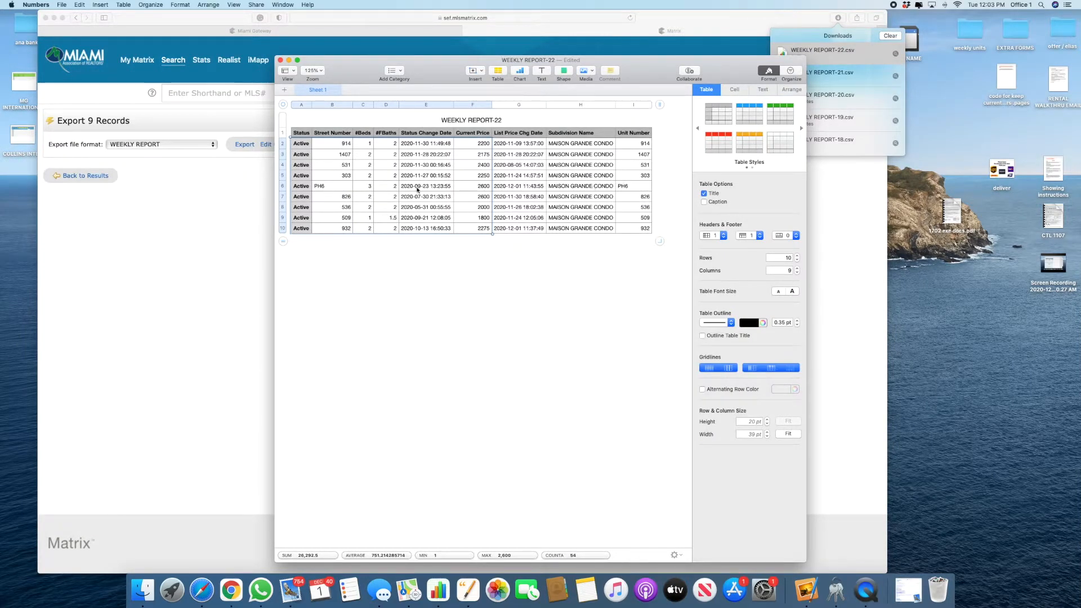
Step: Paste the export's five price change dates, PH6 through 932, into E16 and verify them
click(345, 188)
drag(506, 187, 523, 248)
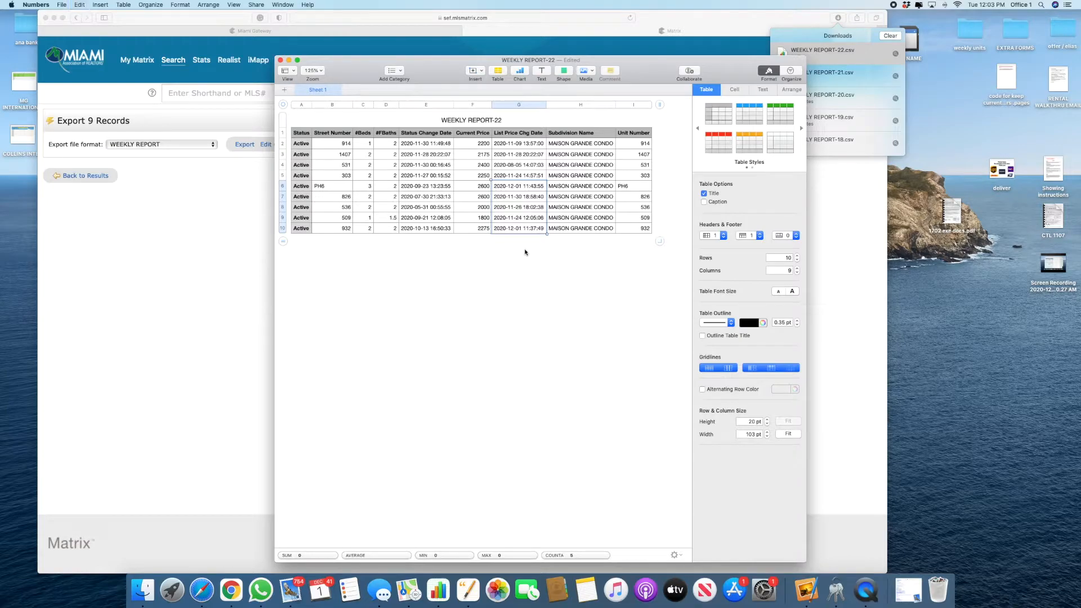
key(super+grave)
click(260, 326)
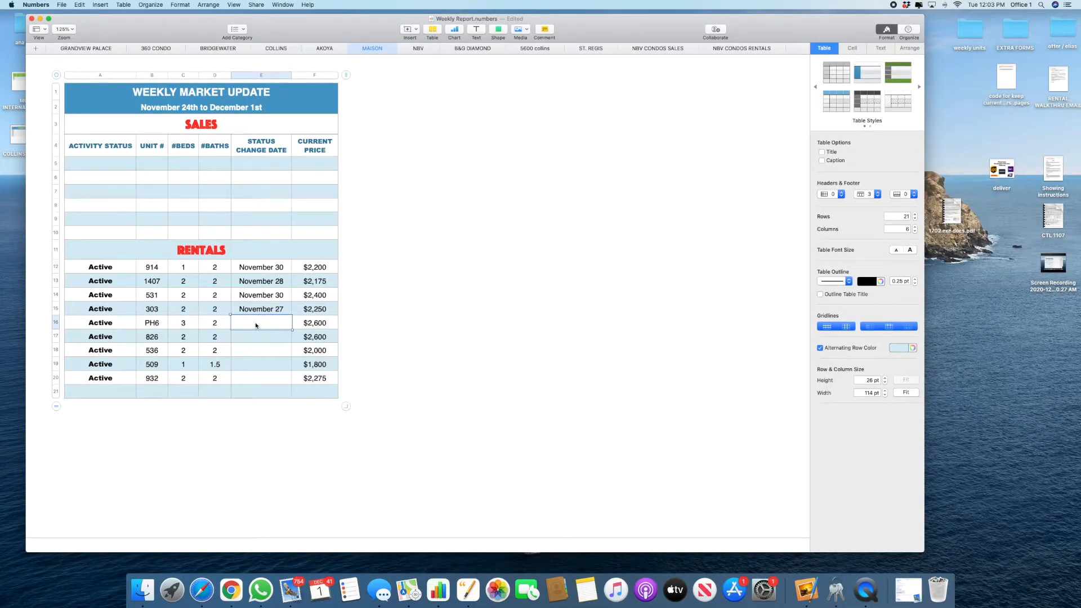
right_click(251, 325)
click(304, 493)
click(433, 435)
click(273, 340)
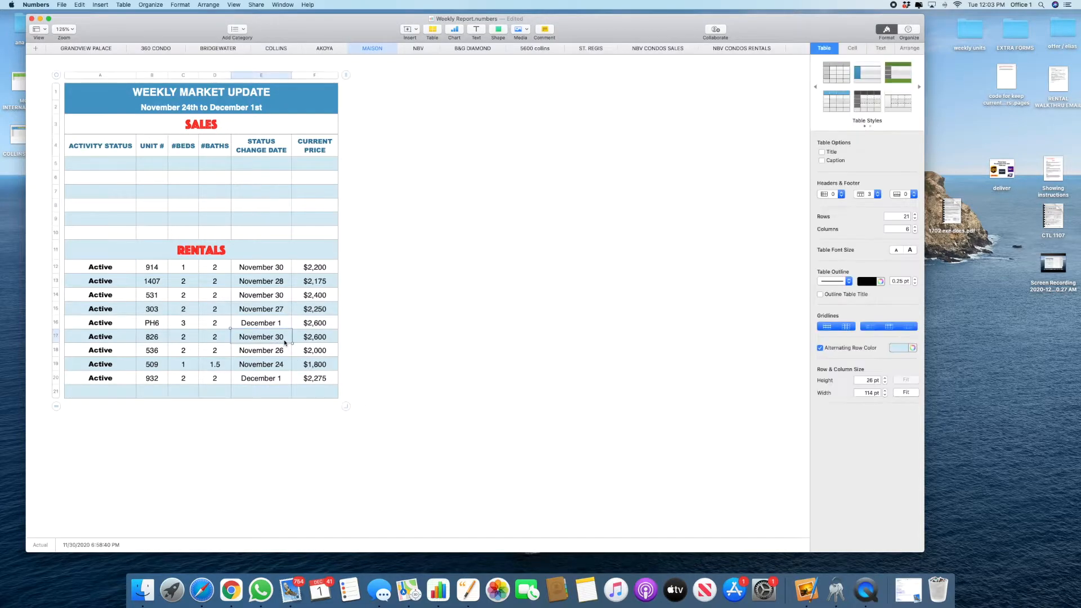
click(284, 366)
click(285, 383)
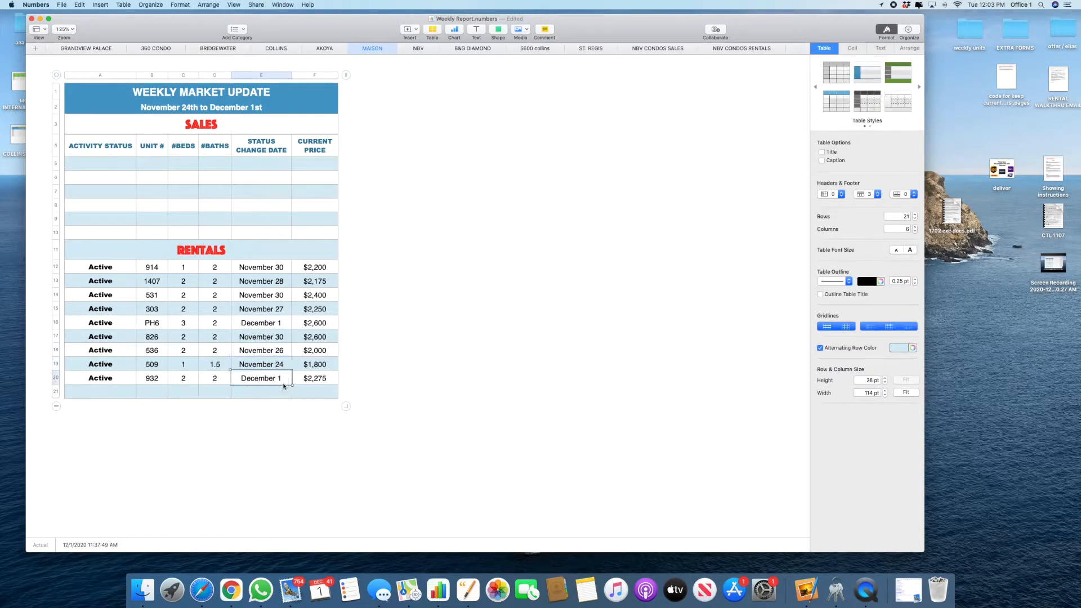
click(483, 343)
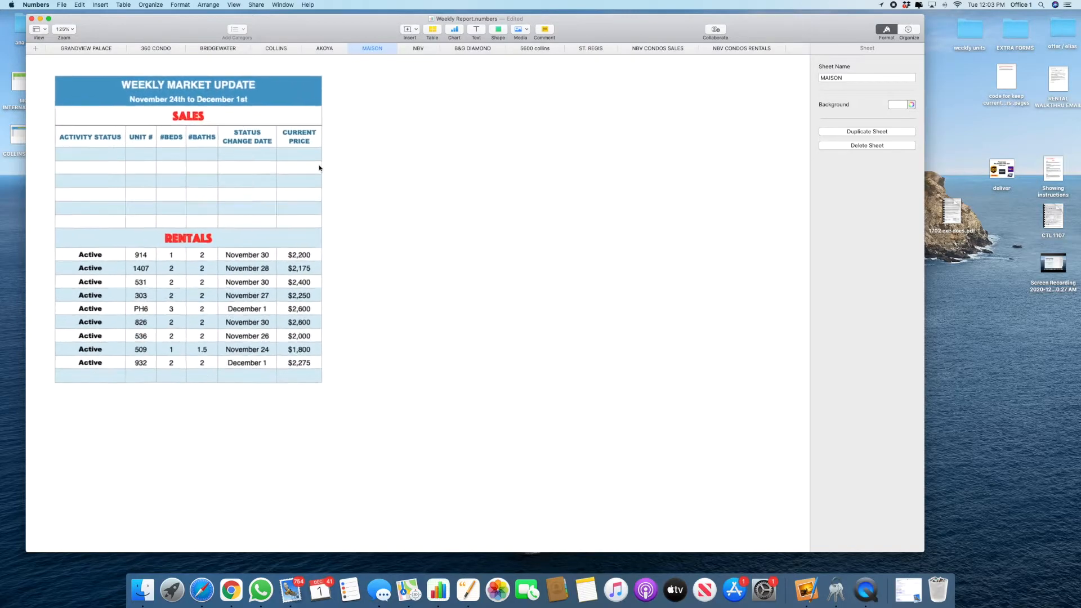
Step: Close the WEEKLY REPORT-22 import without saving and return to the My Matrix dashboard
click(418, 49)
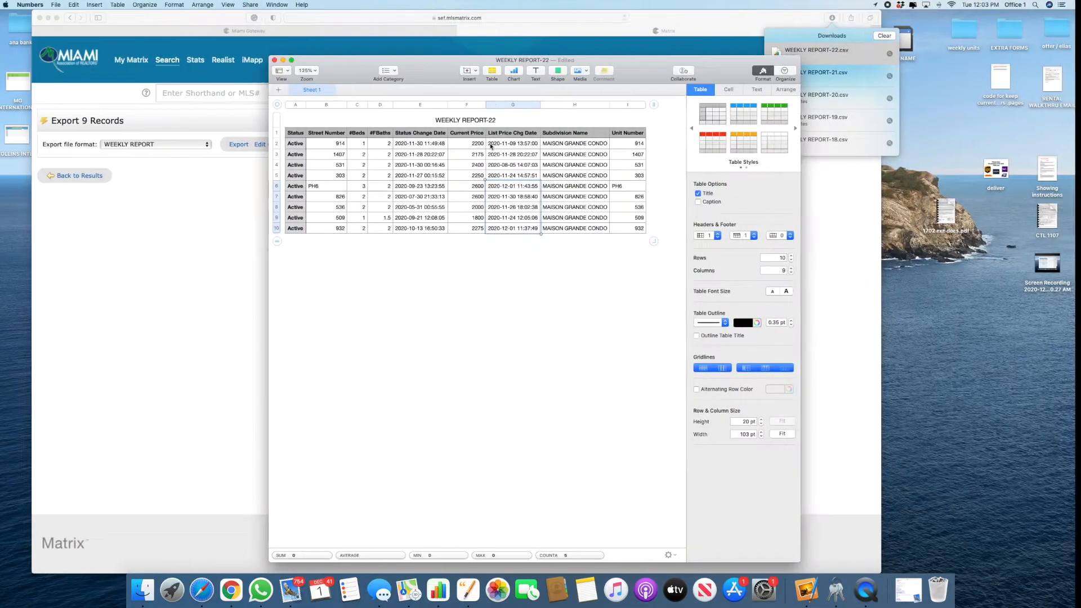
click(281, 61)
click(479, 176)
click(139, 65)
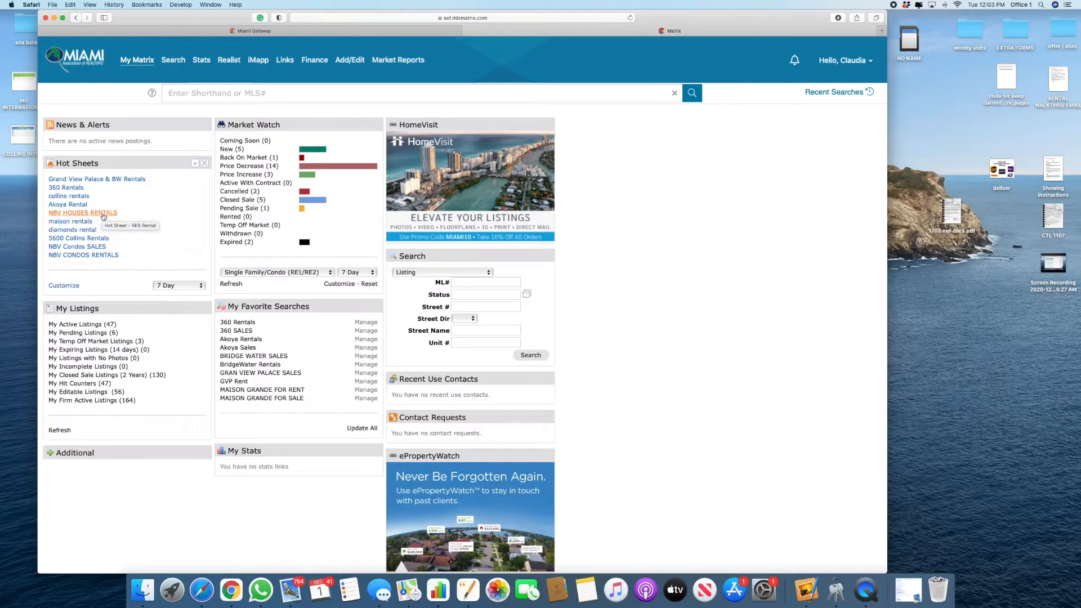
Step: Export the one NBV HOUSES RENTALS listing as WEEKLY REPORT and open WEEKLY REPORT-23.csv in Numbers
click(101, 214)
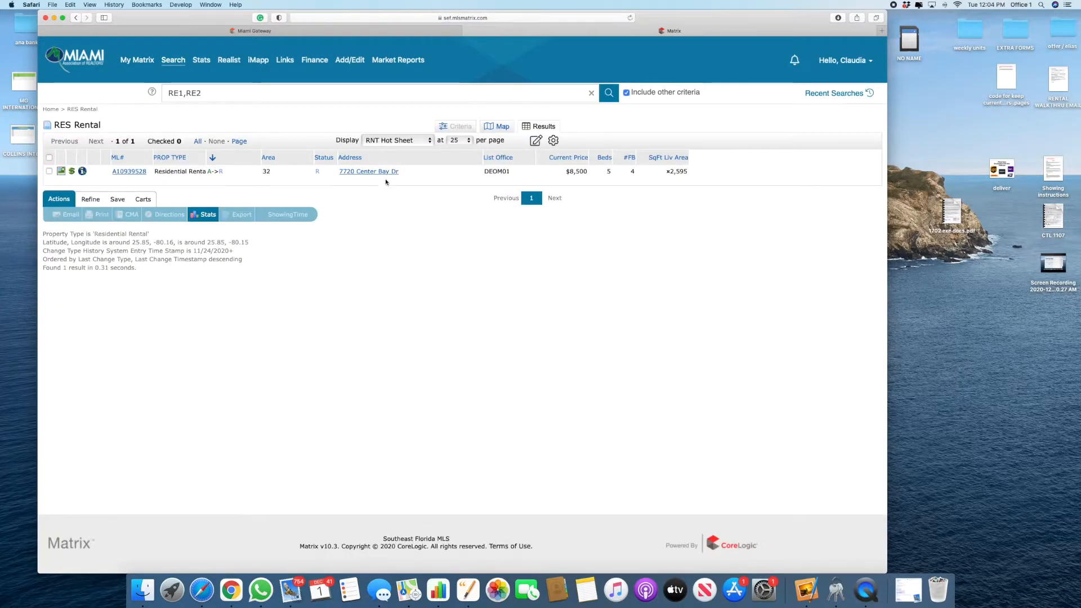
click(48, 171)
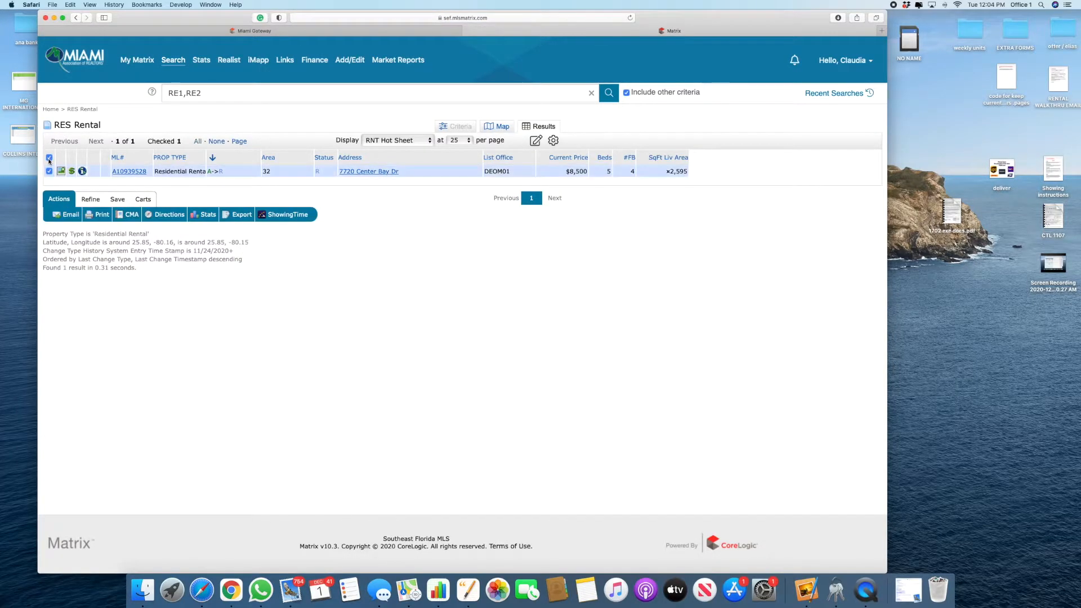
click(242, 215)
click(194, 143)
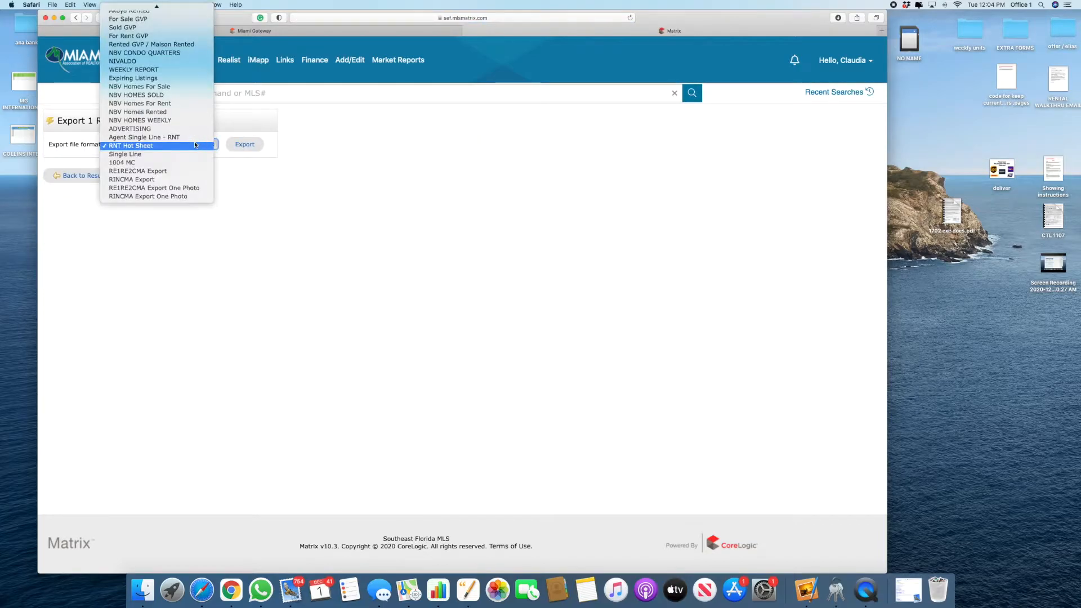
click(146, 77)
click(244, 142)
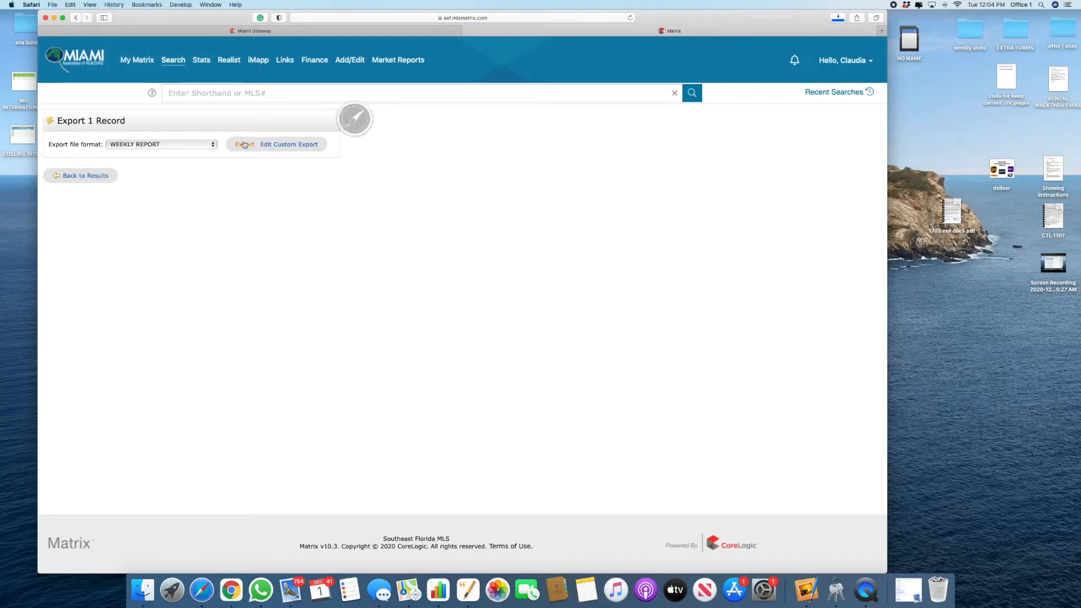
click(839, 19)
double_click(820, 53)
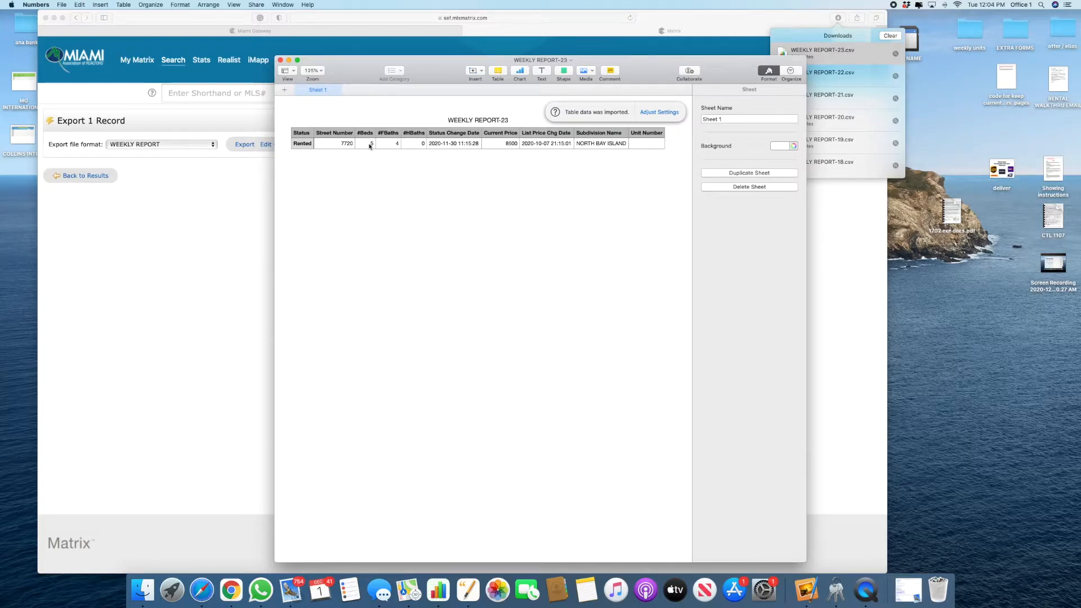
Step: Set the listing's #HBaths value to 0 in WEEKLY REPORT-23
click(370, 145)
click(371, 156)
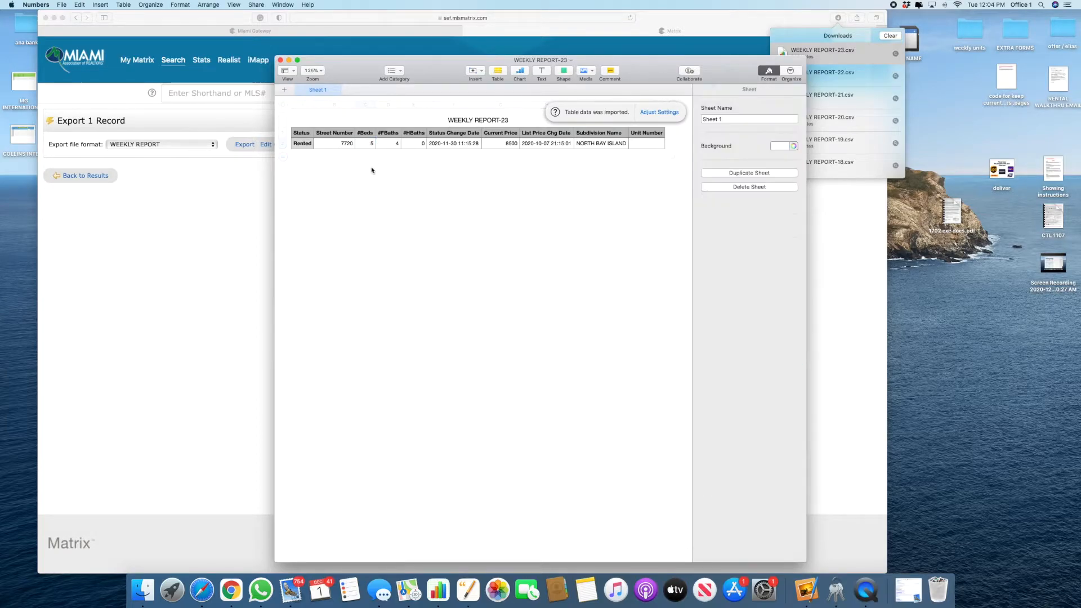
click(425, 145)
key(BackSpace)
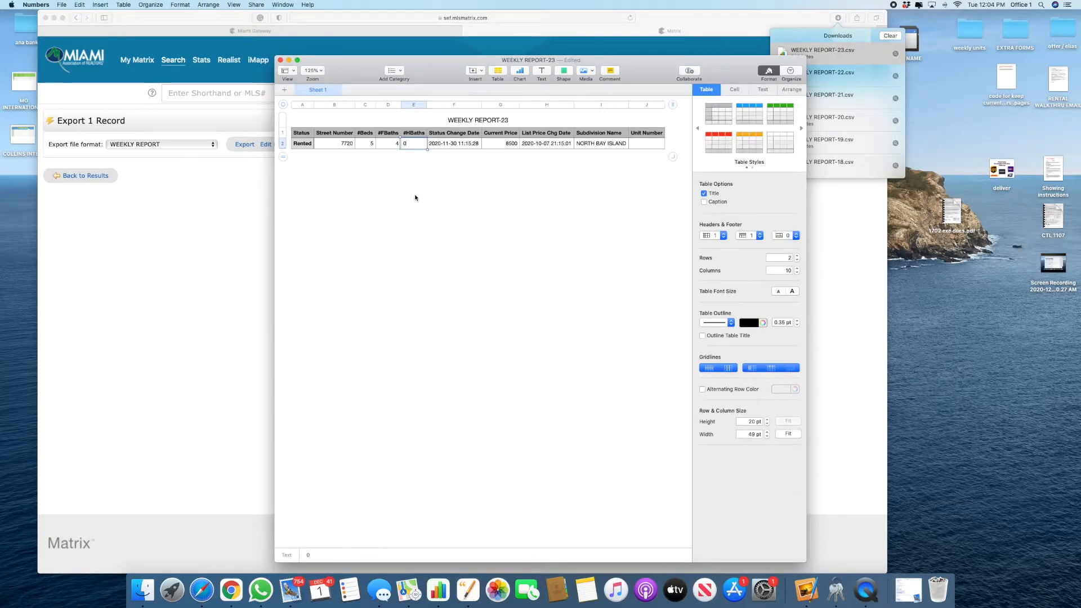
text(0)
click(415, 197)
Step: Copy the listing's beds through current price values (C2:G2)
drag(364, 146, 509, 149)
key(super+c)
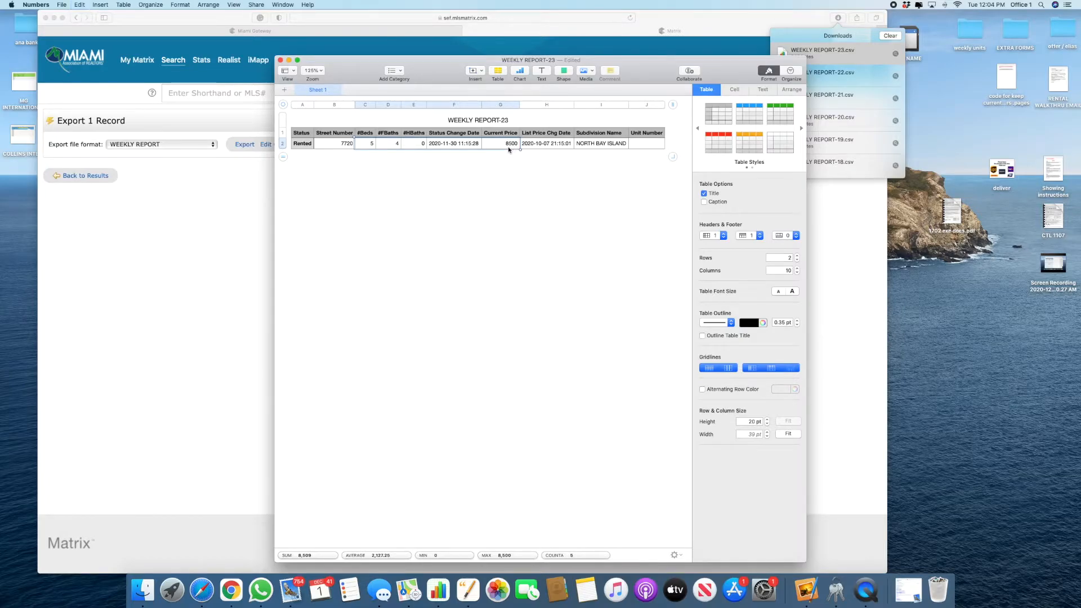
key(super+grave)
Step: Paste the beds, baths, date and price into the NBV rentals row at C12
click(208, 241)
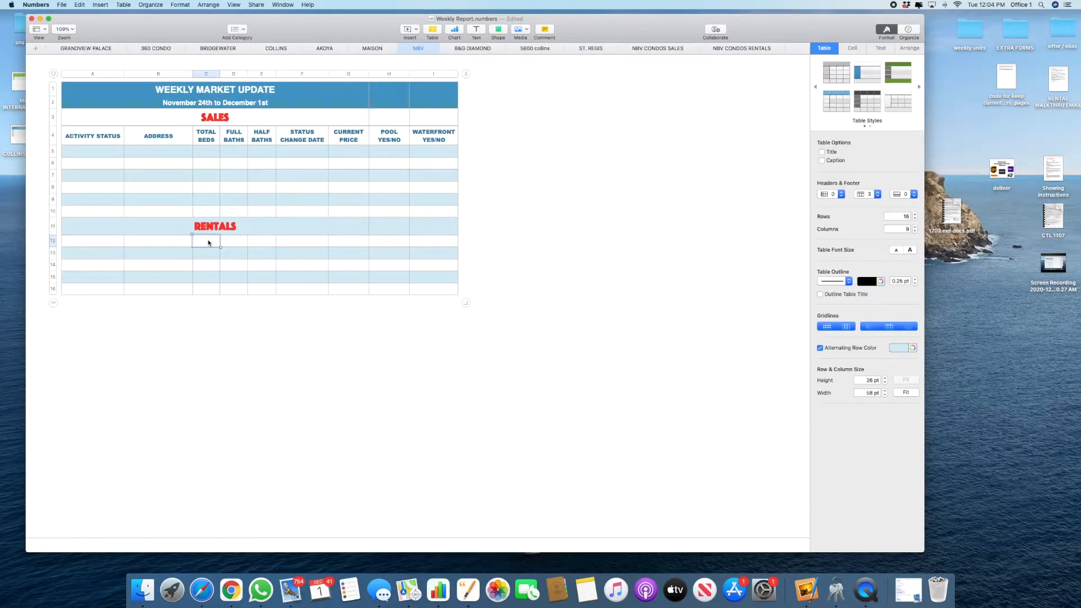
right_click(208, 243)
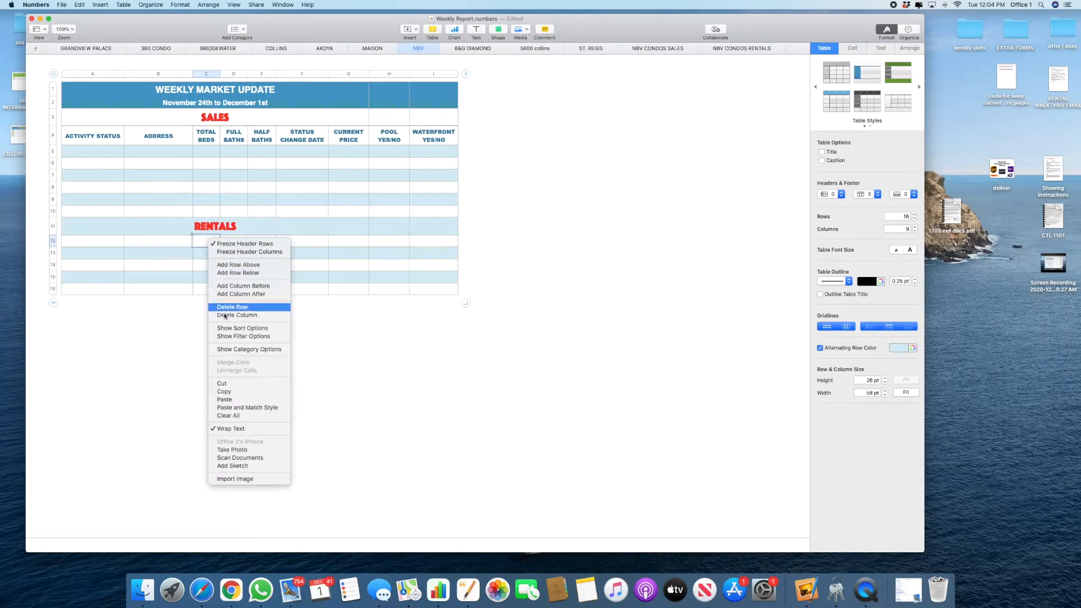
click(242, 406)
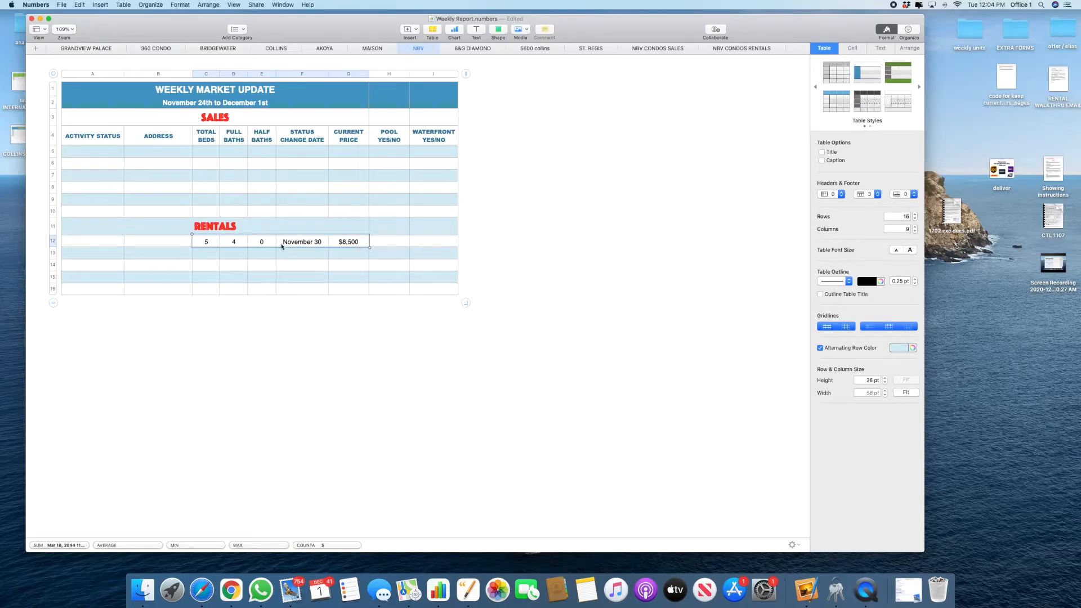
Step: Delete the three unused rows 14–16 below the NBV rentals row
drag(56, 267, 53, 288)
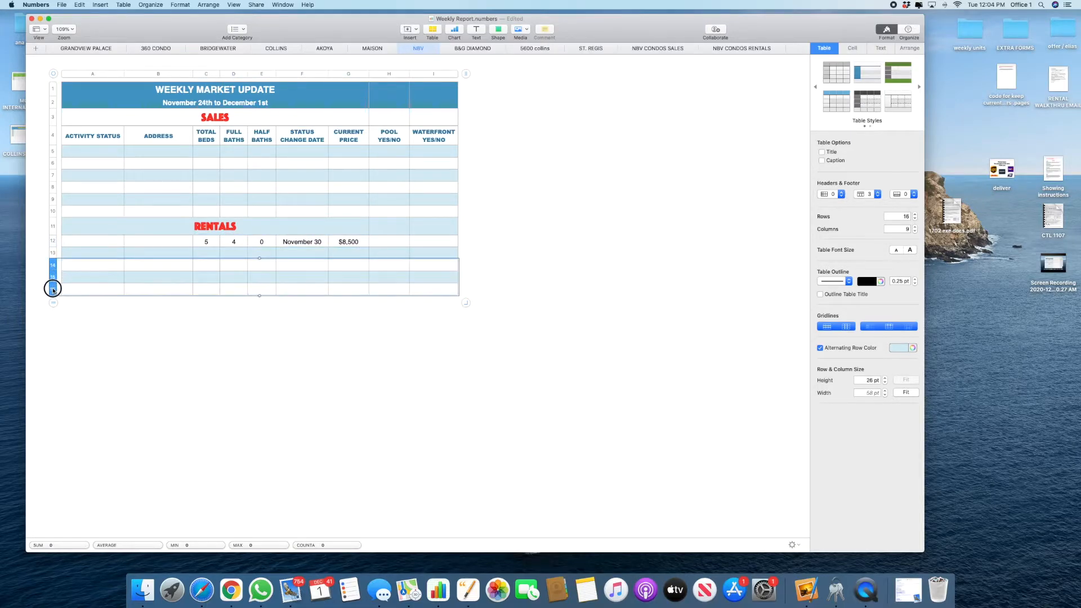
right_click(53, 288)
click(85, 329)
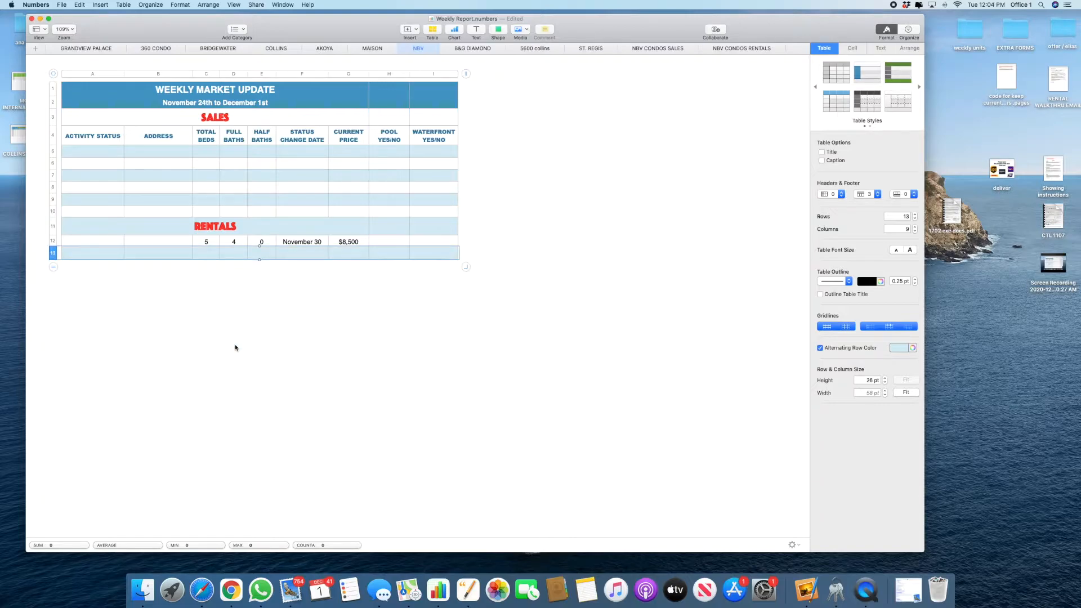
key(ctrl+Left)
click(302, 144)
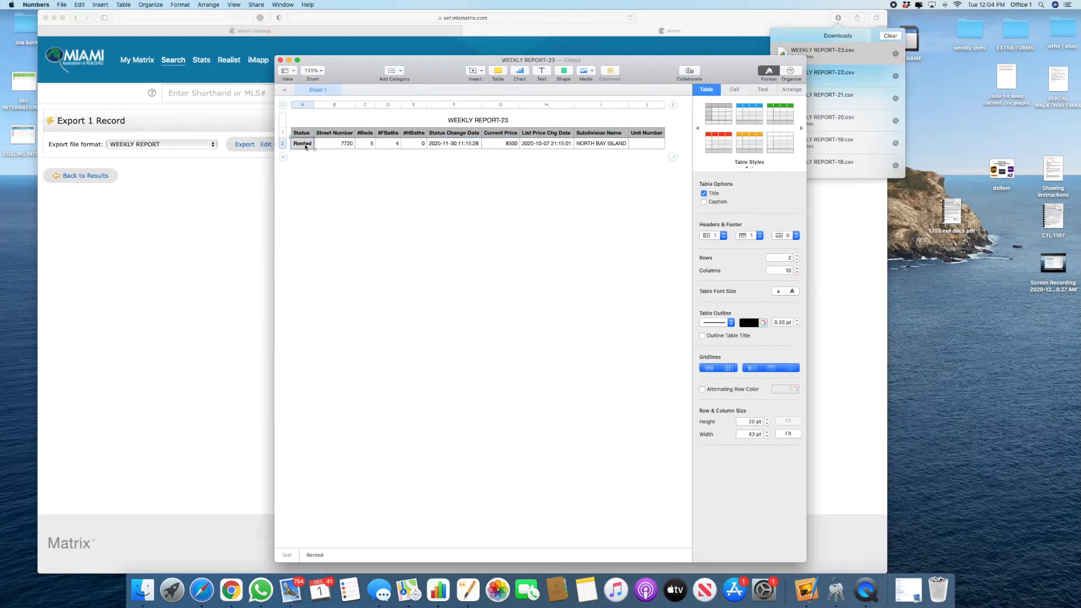
Step: Paste the Rented status into the NBV rentals row's status cell (A12)
key(ctrl+Right)
click(88, 253)
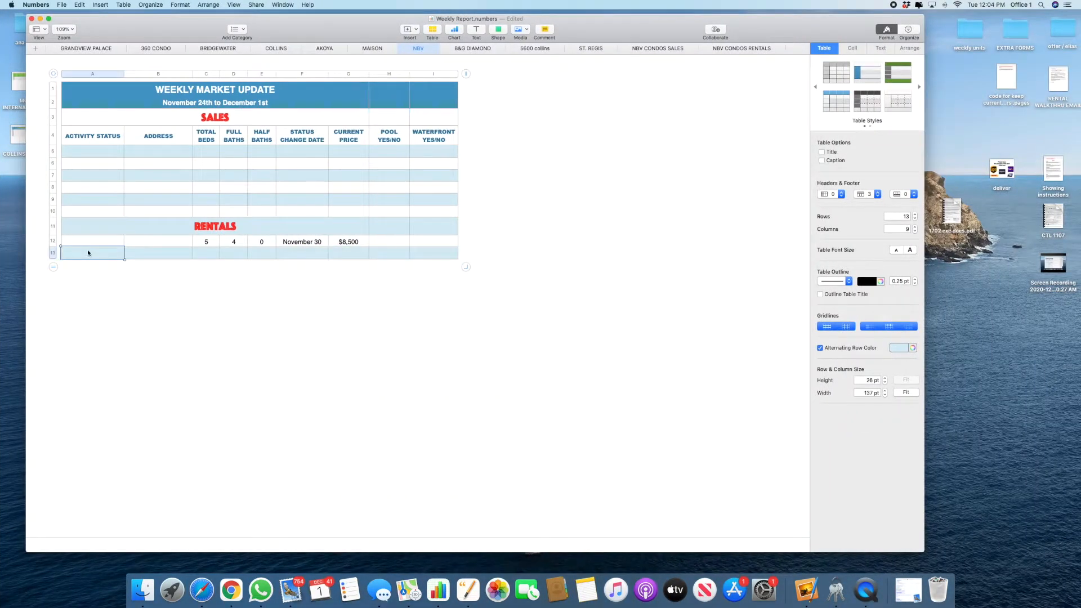
right_click(88, 253)
click(112, 416)
key(ctrl+Left)
text(c)
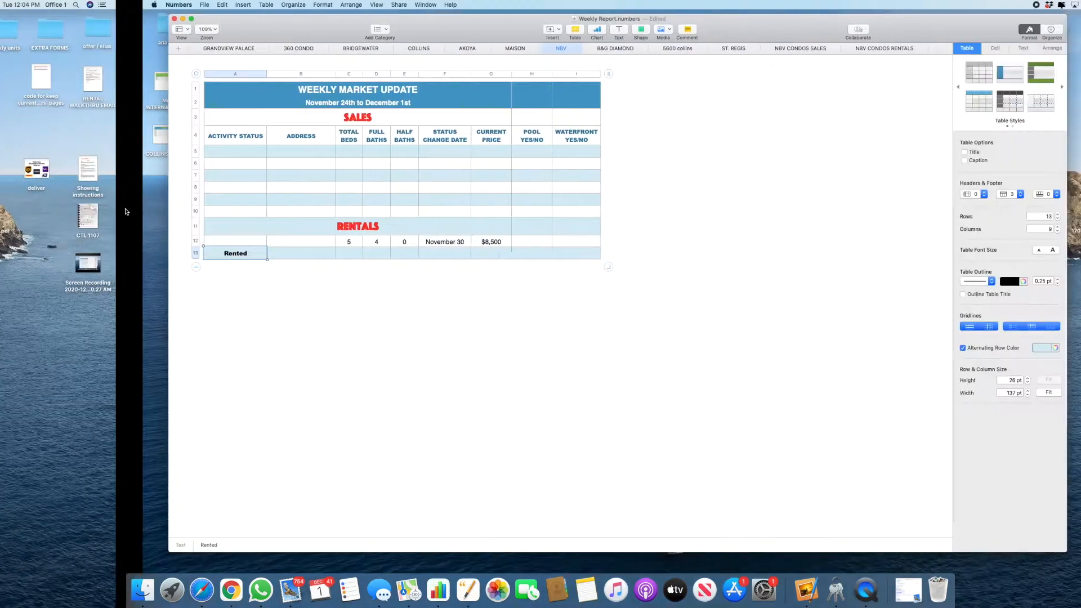
key(ctrl+Right)
click(300, 243)
click(90, 242)
key(super+v)
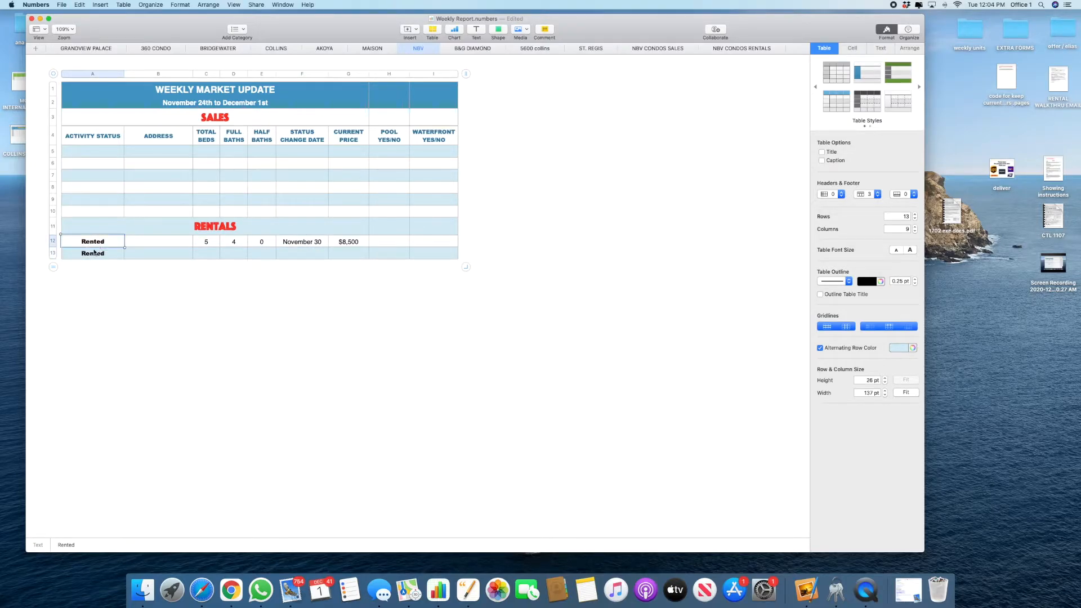
Step: Close WEEKLY REPORT-23 without saving and select the listing's street address in the Matrix results
key(ctrl+Left)
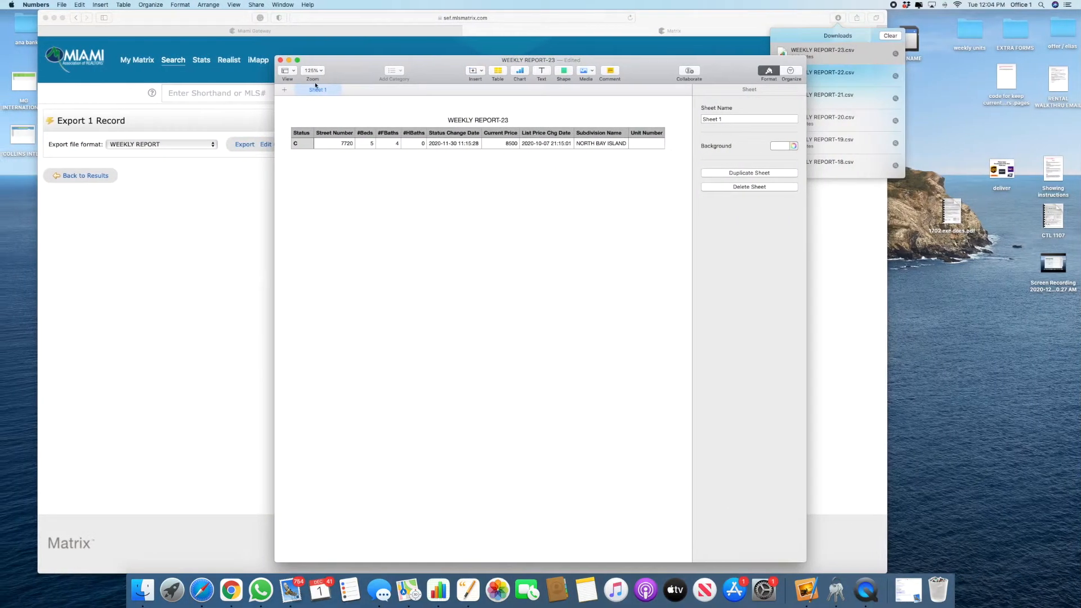
click(280, 59)
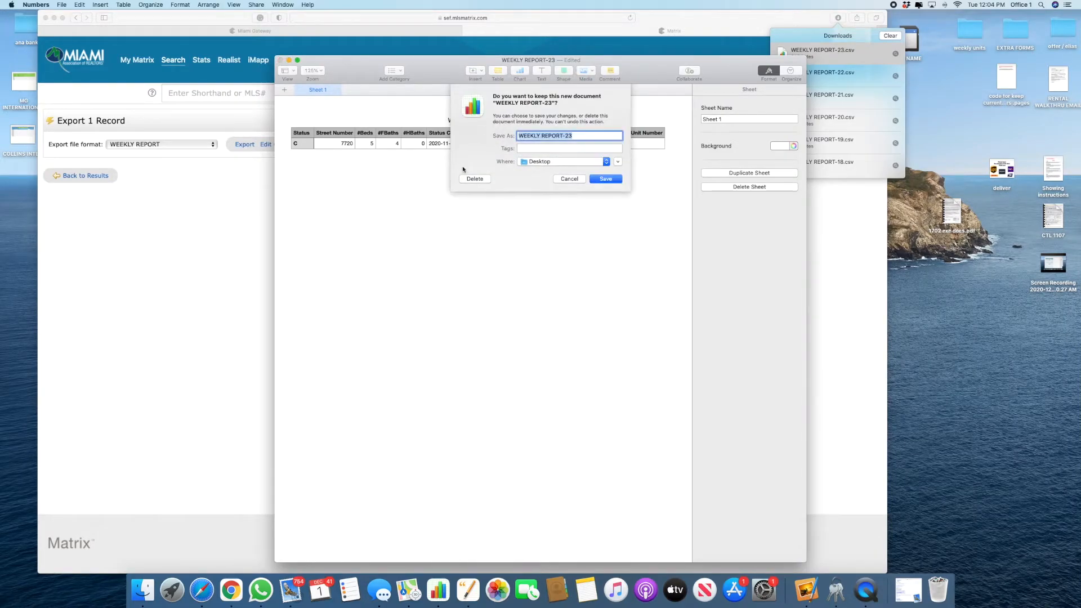
click(476, 179)
click(66, 176)
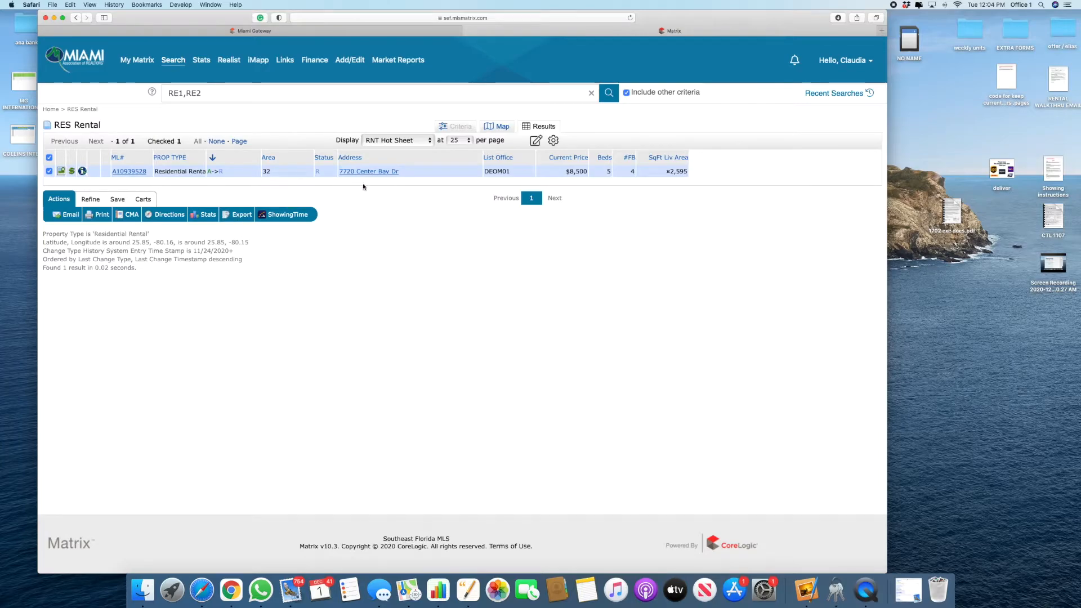
drag(399, 174, 337, 172)
key(super+c)
key(super+Tab)
click(136, 241)
key(super+v)
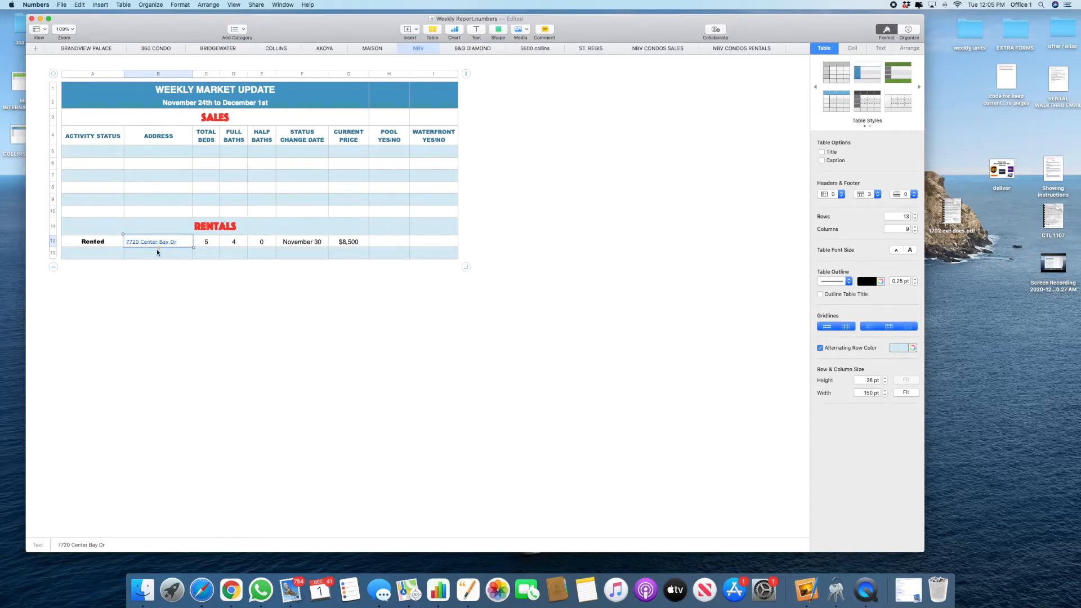
Step: Format the address as centered black 13 pt Helvetica with no underline, at 150% zoom
key(super+shift+period)
key(super+shift+period)
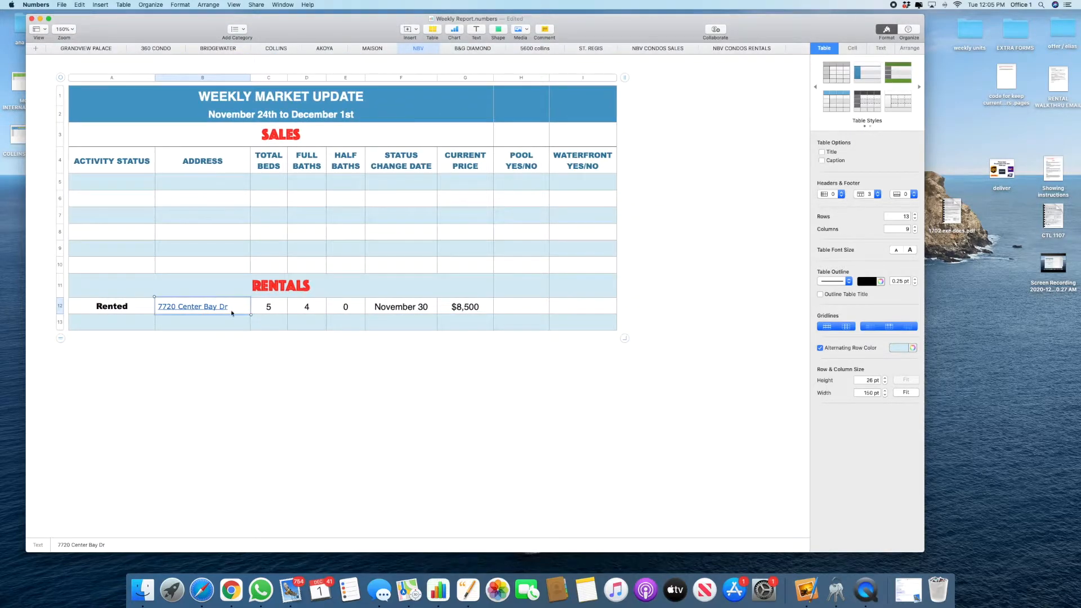
click(270, 310)
click(880, 47)
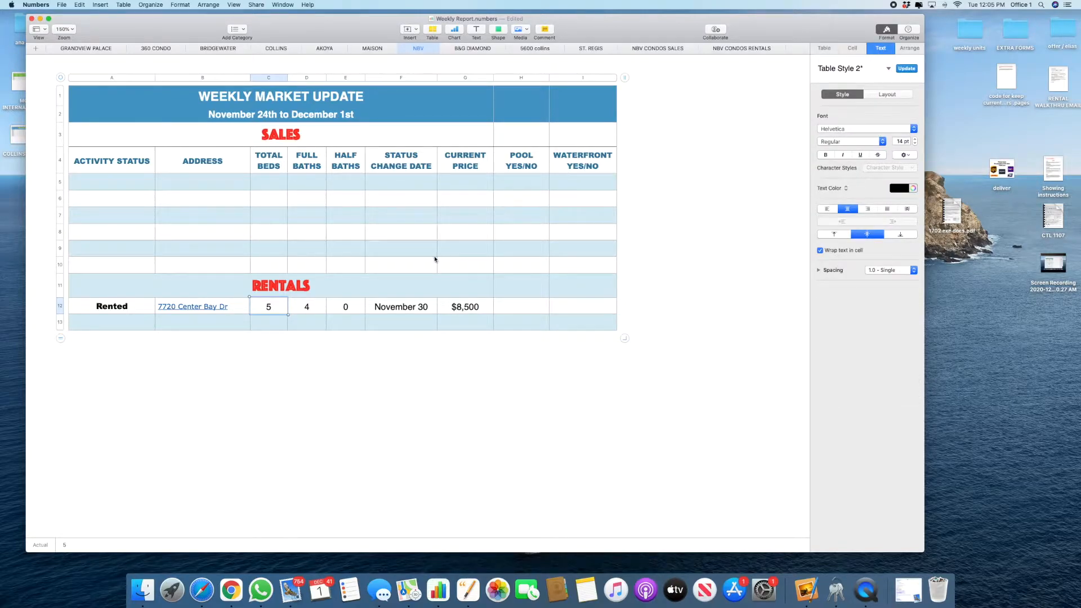
click(229, 303)
click(825, 129)
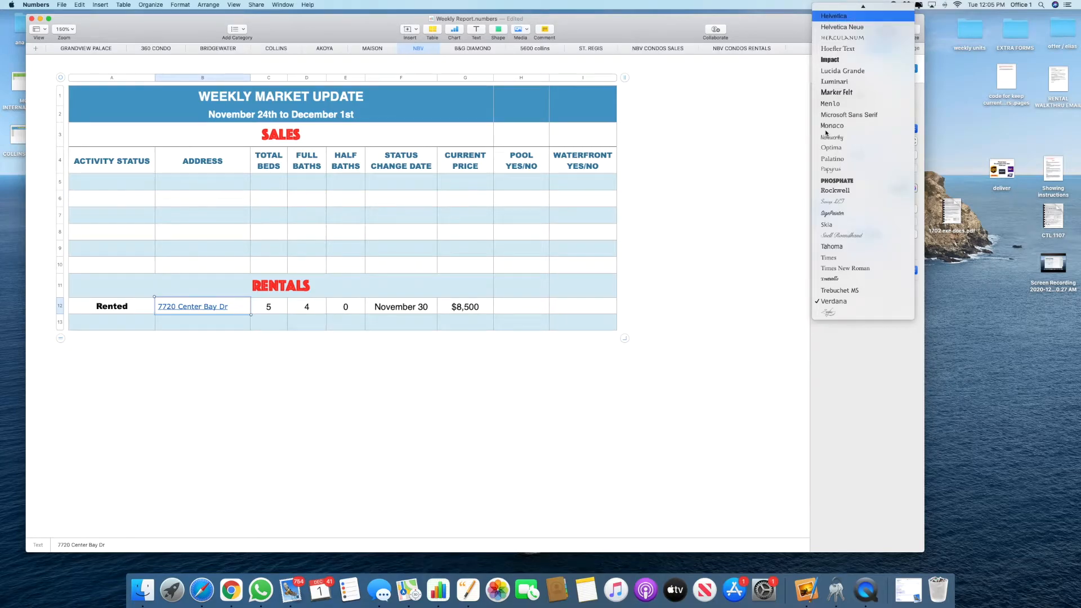
key(Return)
click(901, 190)
click(925, 240)
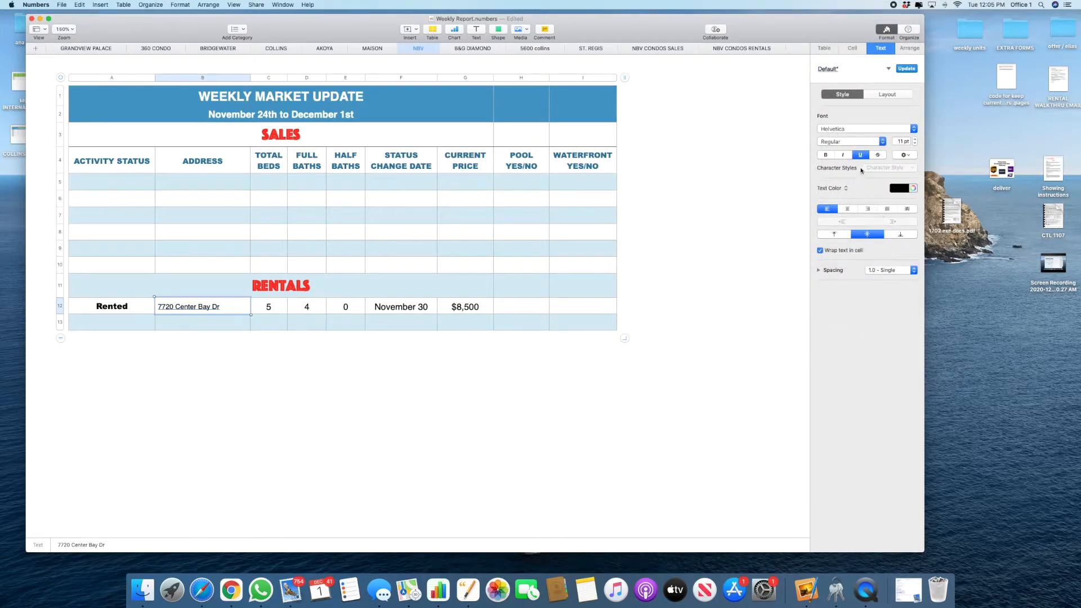
click(847, 209)
click(860, 155)
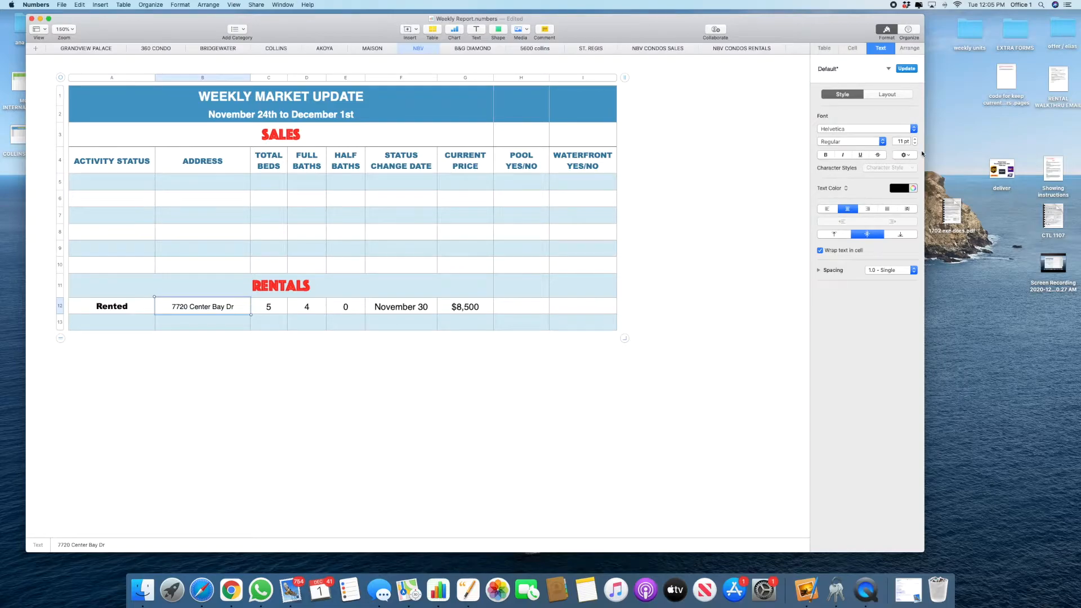
click(916, 139)
click(916, 139)
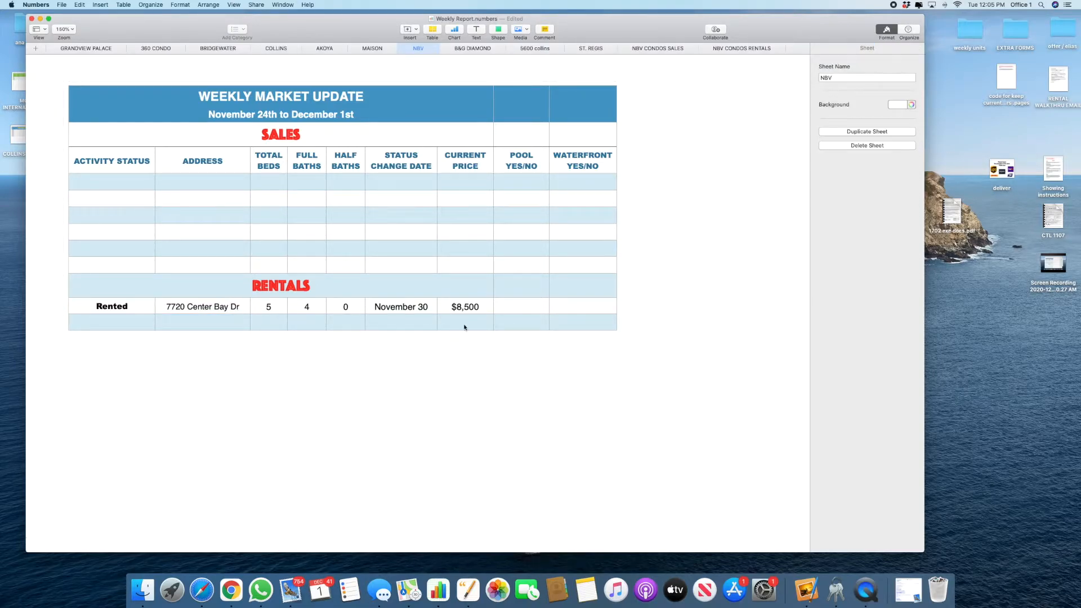
click(523, 307)
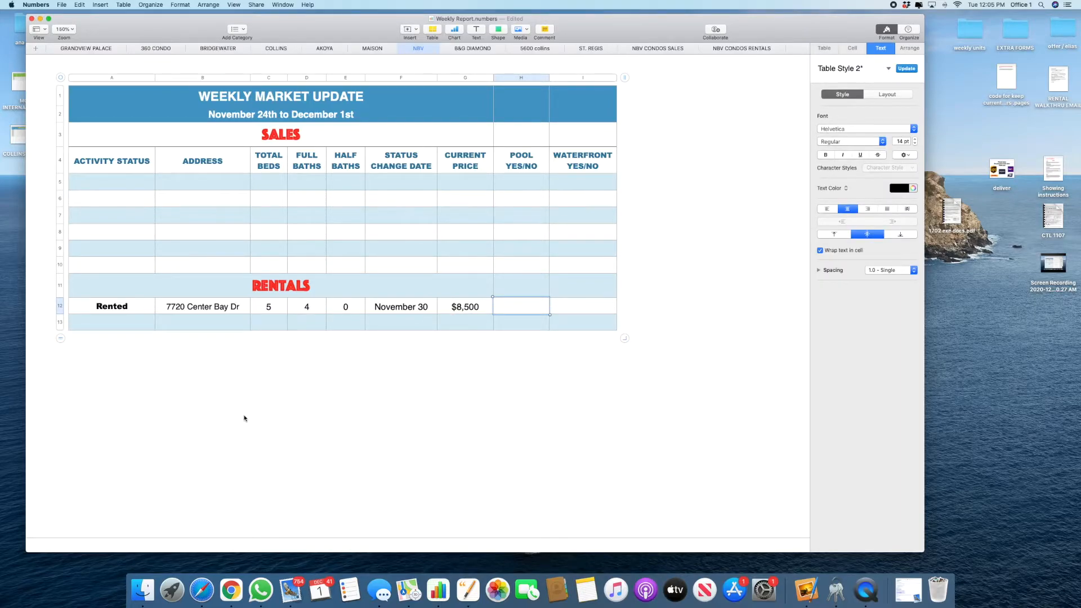
key(super+Tab)
click(132, 173)
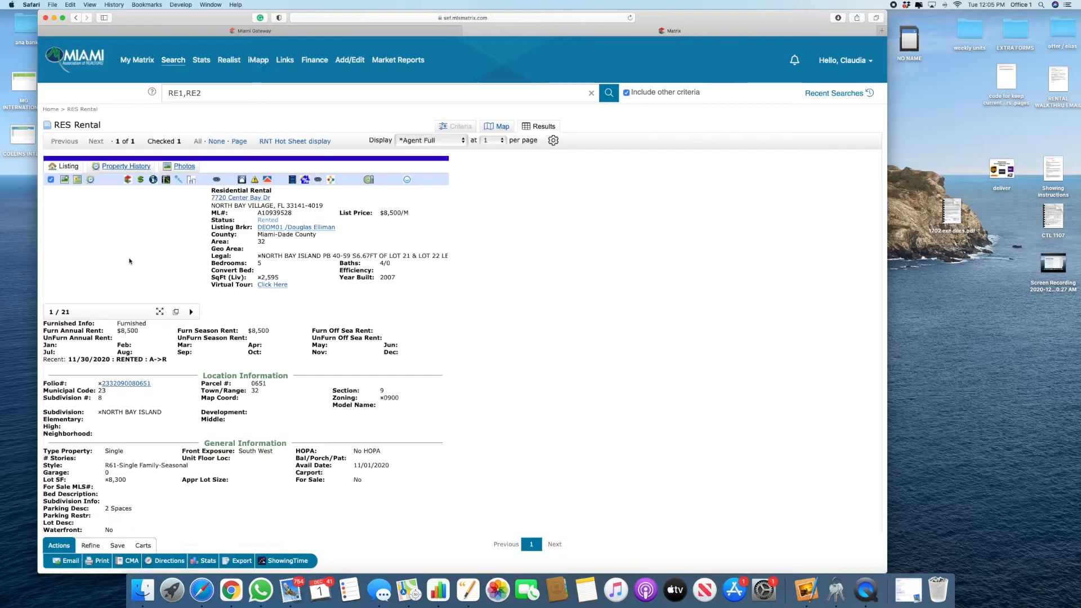
click(128, 253)
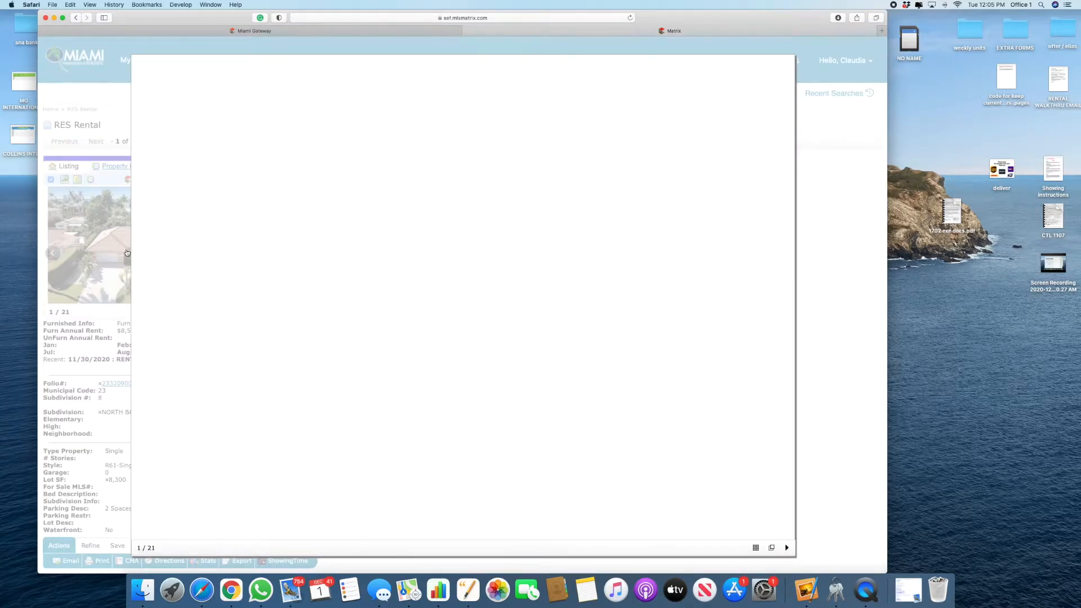
click(127, 253)
scroll(109, 268, down, 5)
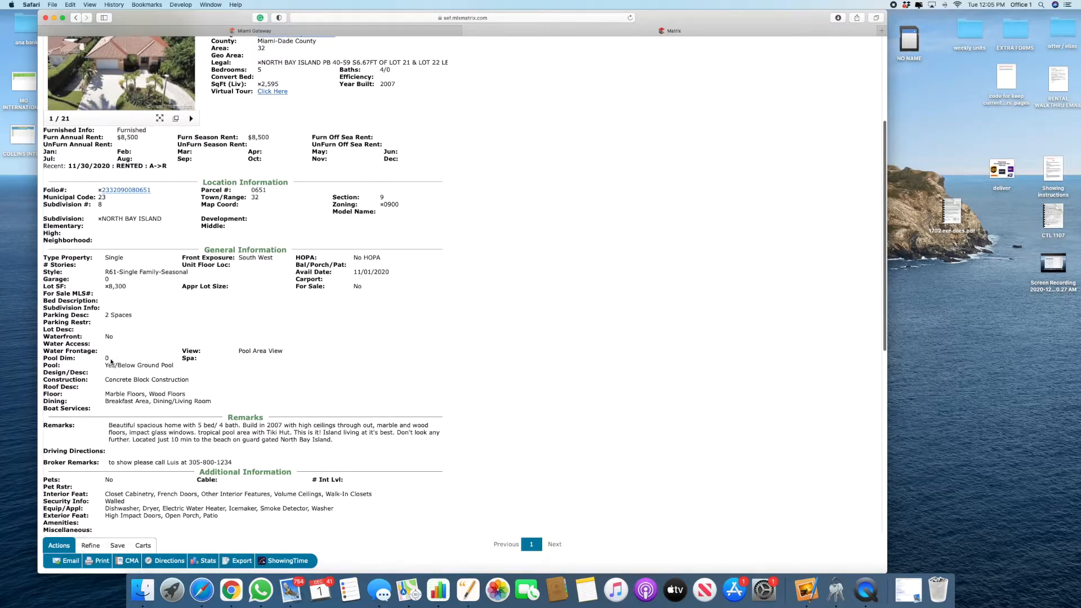
drag(111, 367, 213, 367)
click(199, 324)
scroll(199, 324, up, 5)
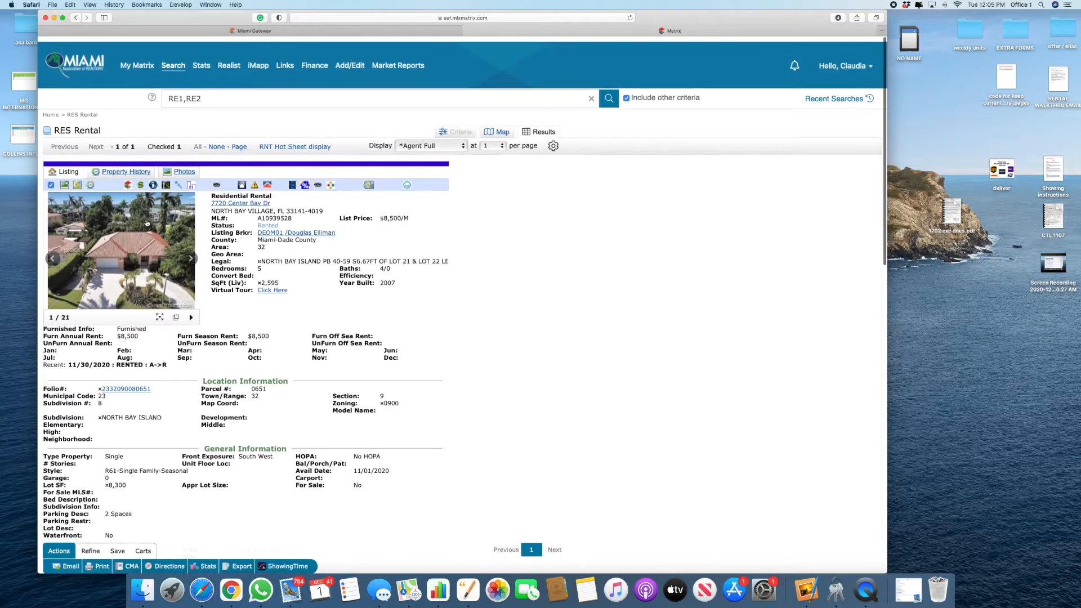
Step: Browse through the listing's photos in the viewer, then close it
click(117, 218)
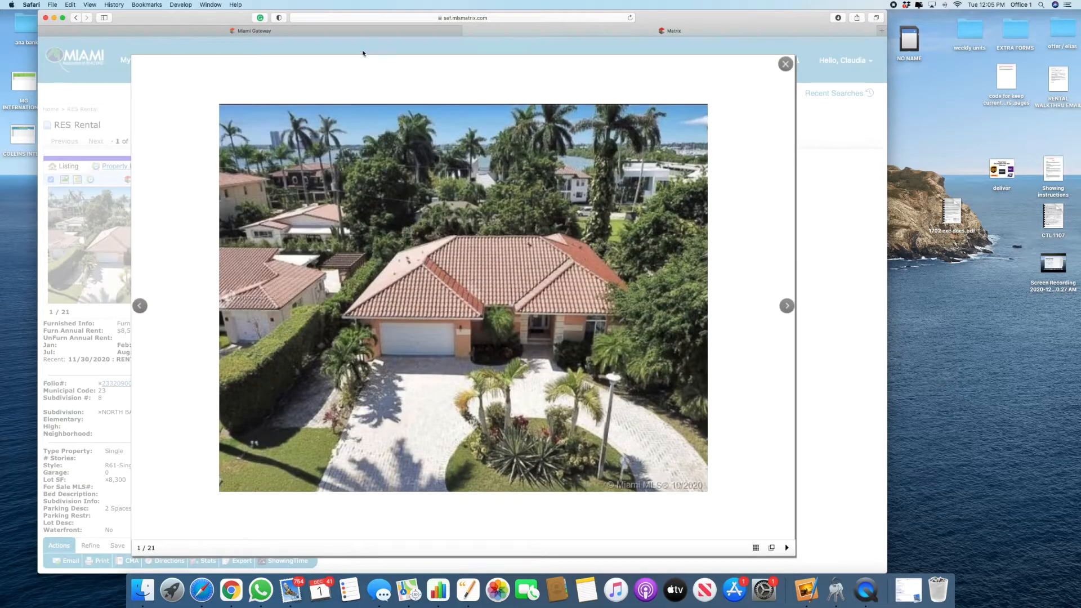
key(Right)
key(Right)
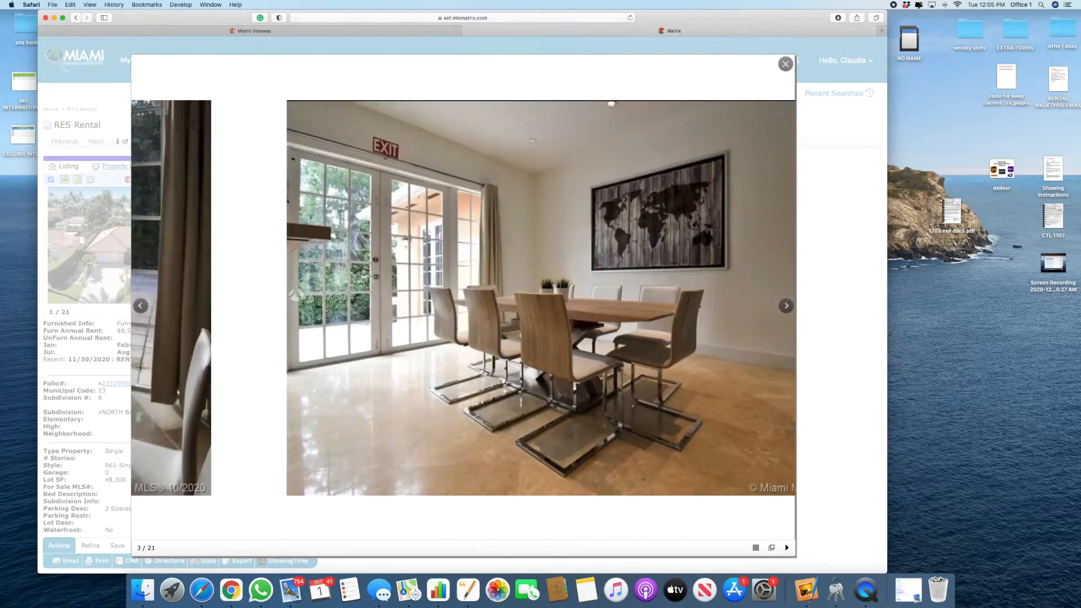
key(Right)
key(Right)
key(Right)
key(Right)
key(Right)
key(Right)
key(Right)
key(Right)
key(Right)
key(Right)
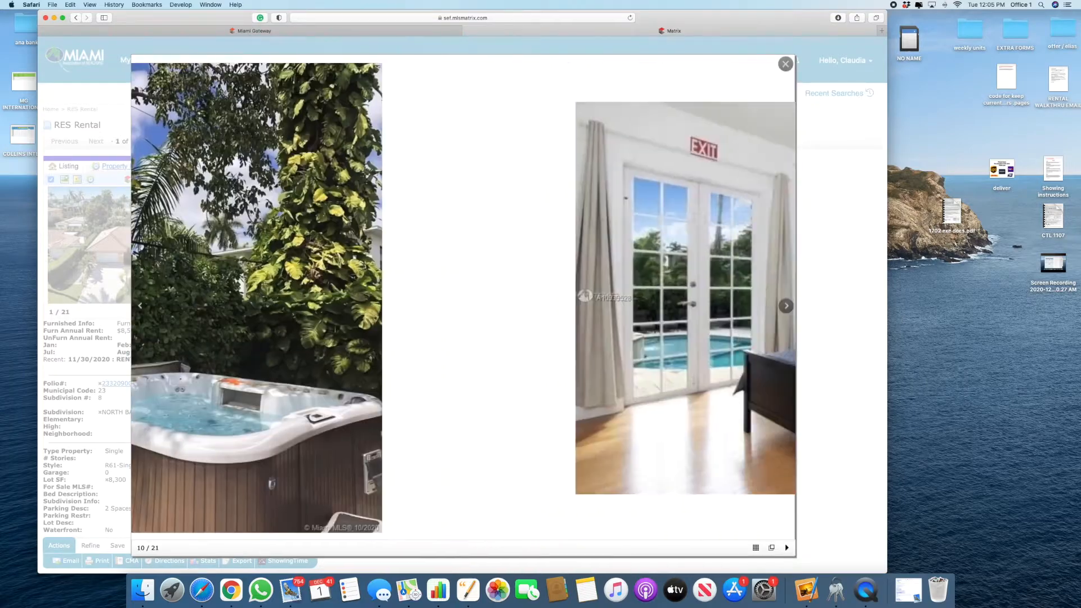
key(Right)
key(Escape)
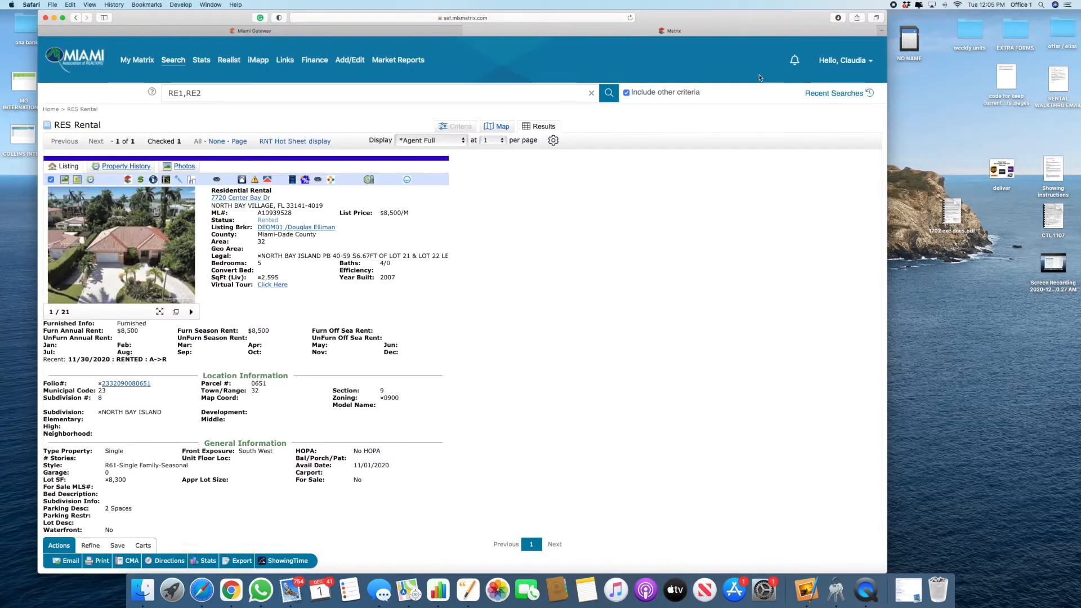
key(super+Tab)
Step: Enter Y for Pool and N for Waterfront in the NBV rental row
click(514, 304)
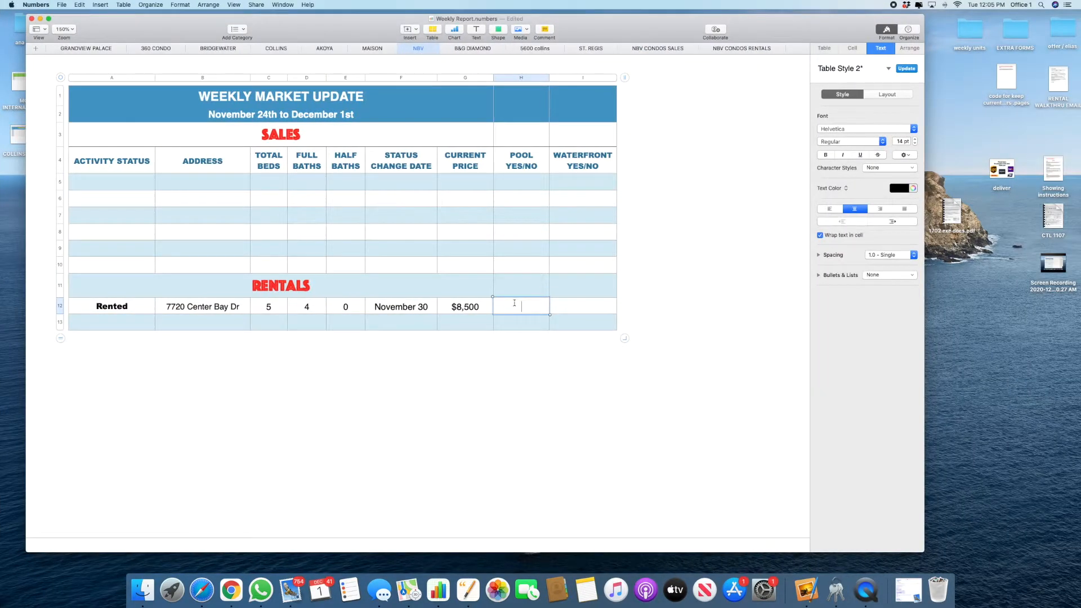
text(Y)
key(Tab)
text(N)
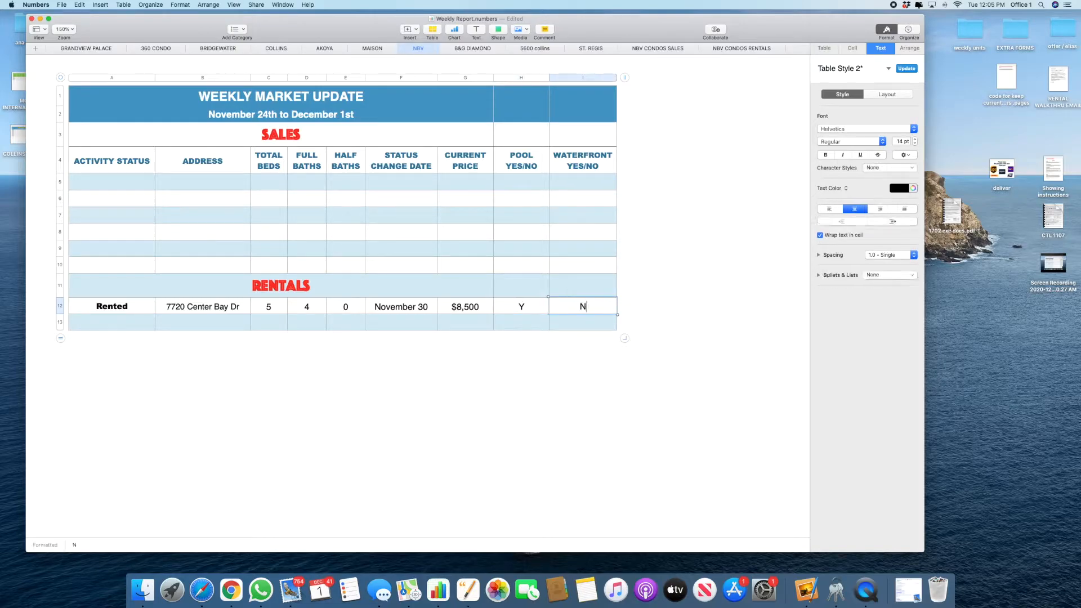
click(673, 347)
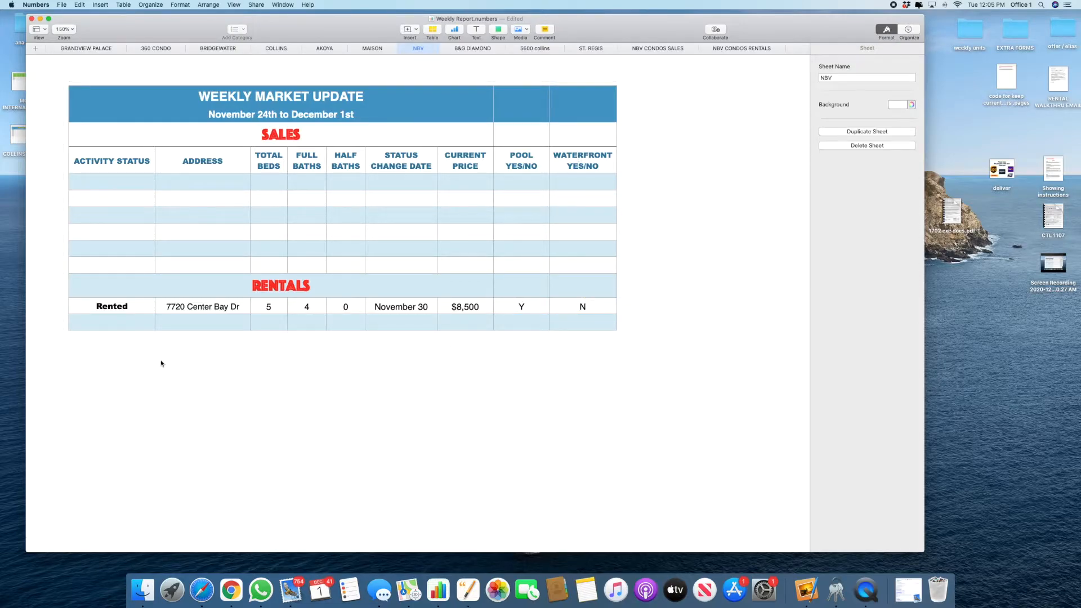
Step: Switch to the B&G DIAMOND sheet
click(473, 49)
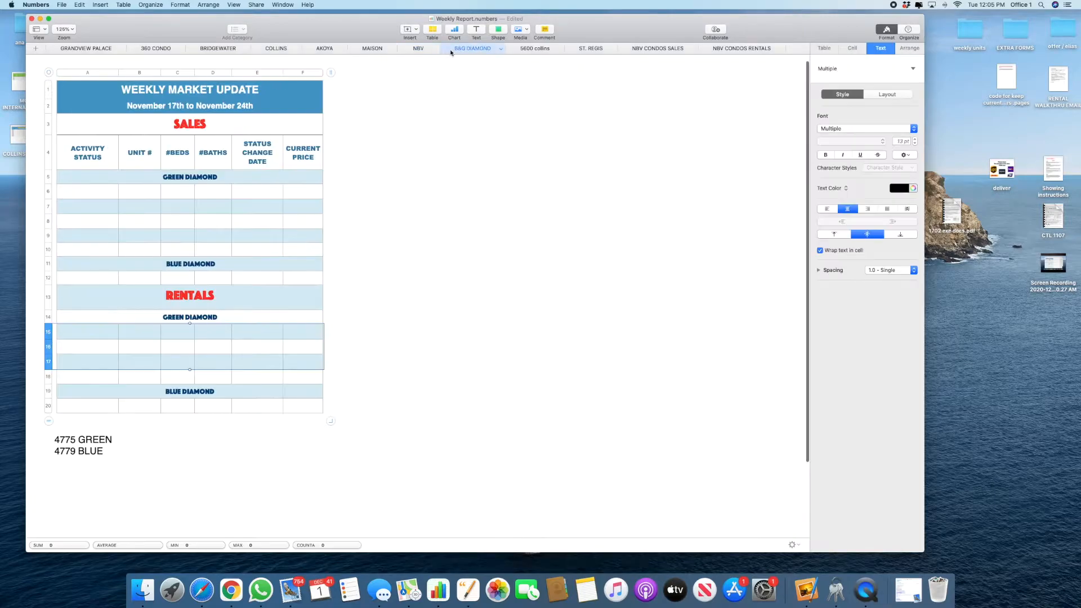
click(413, 278)
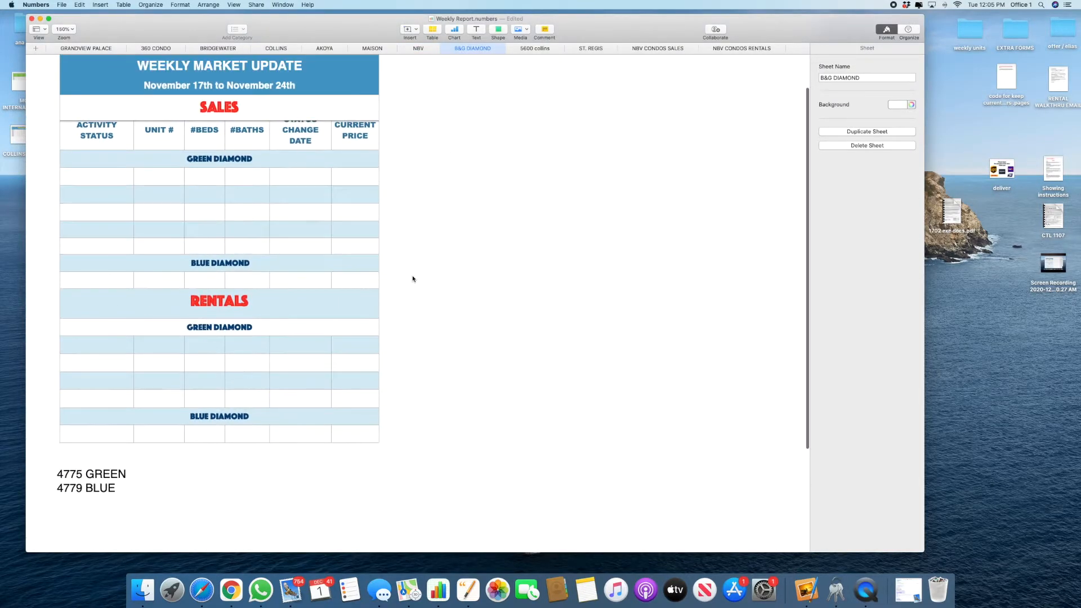
key(ctrl+Left)
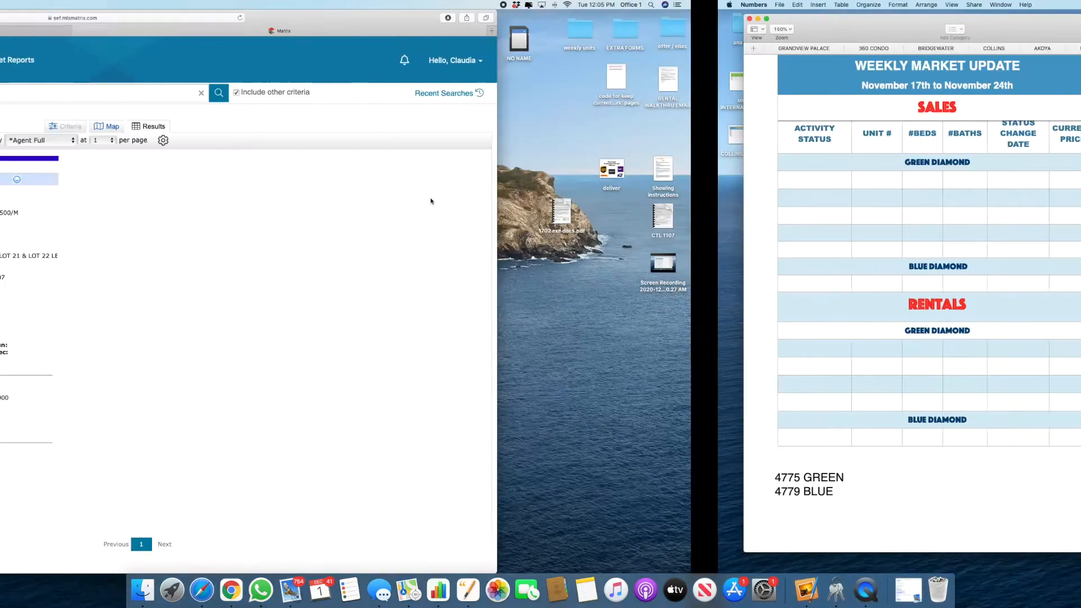
Step: Open the 'diamonds rental' hot sheet from My Matrix and sort its six rentals by Address
click(137, 63)
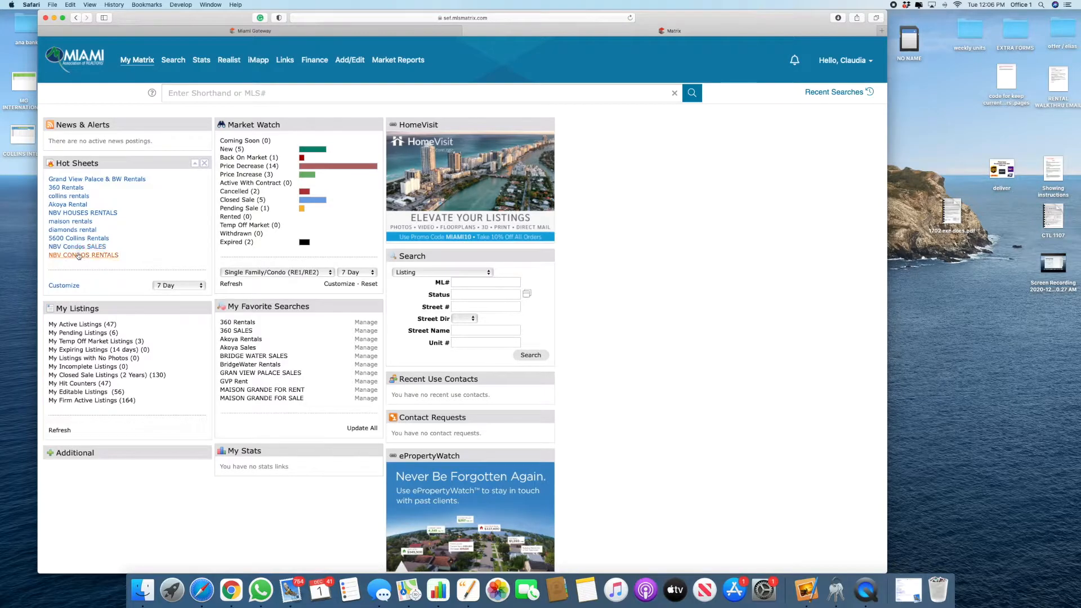
click(75, 231)
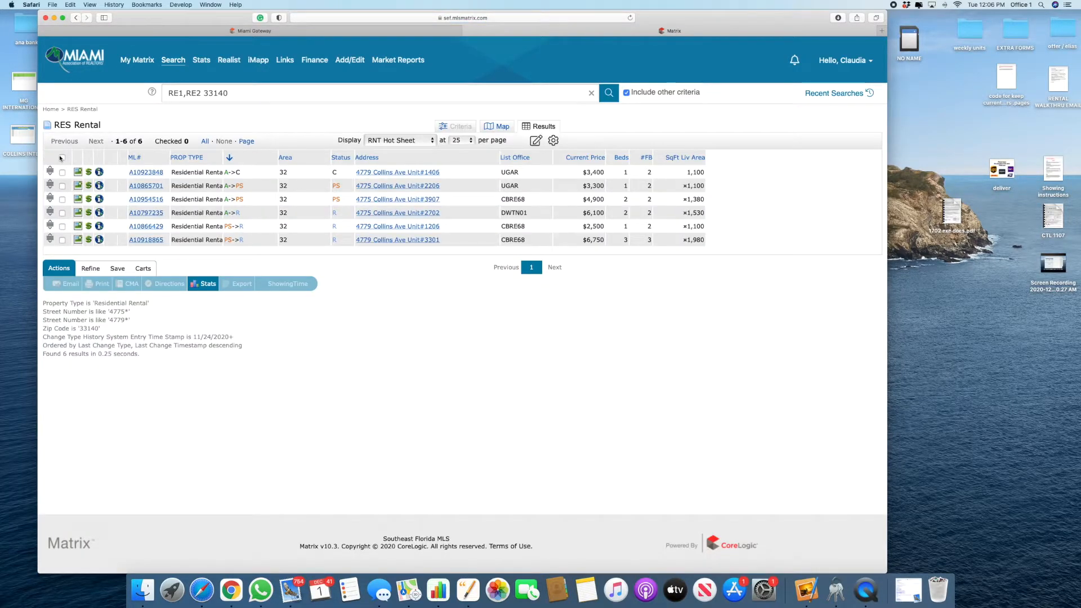
click(363, 157)
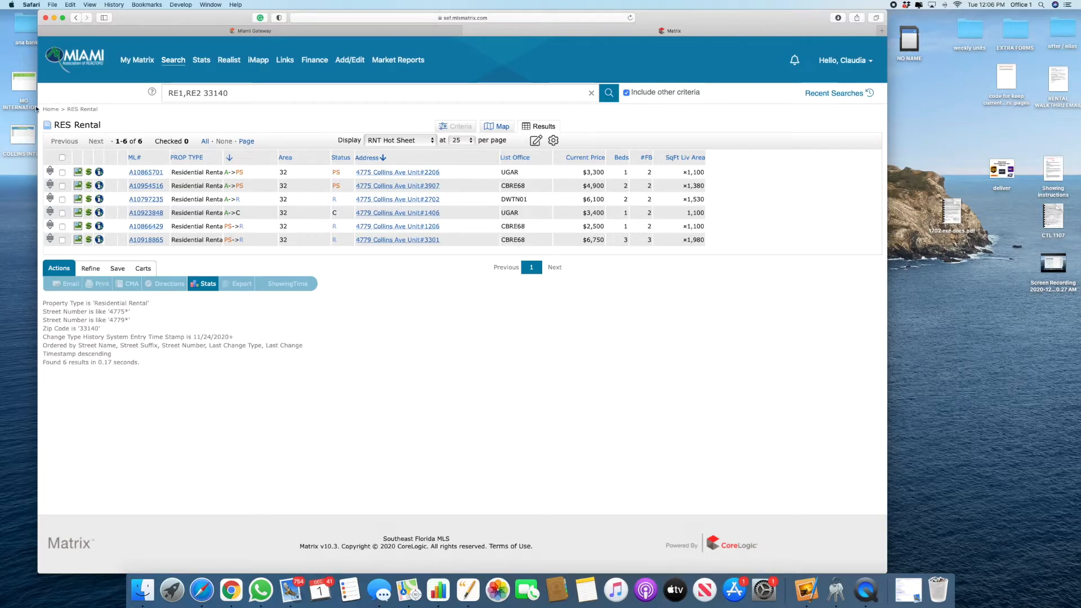
Step: Export all six rental listings in the WEEKLY REPORT format
click(62, 158)
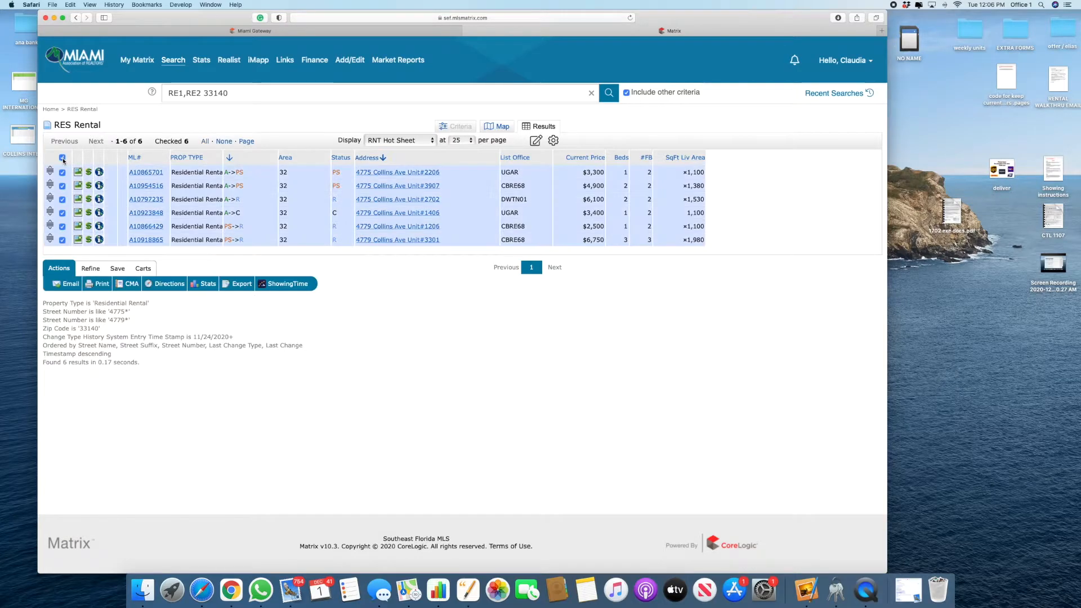
click(241, 285)
click(189, 144)
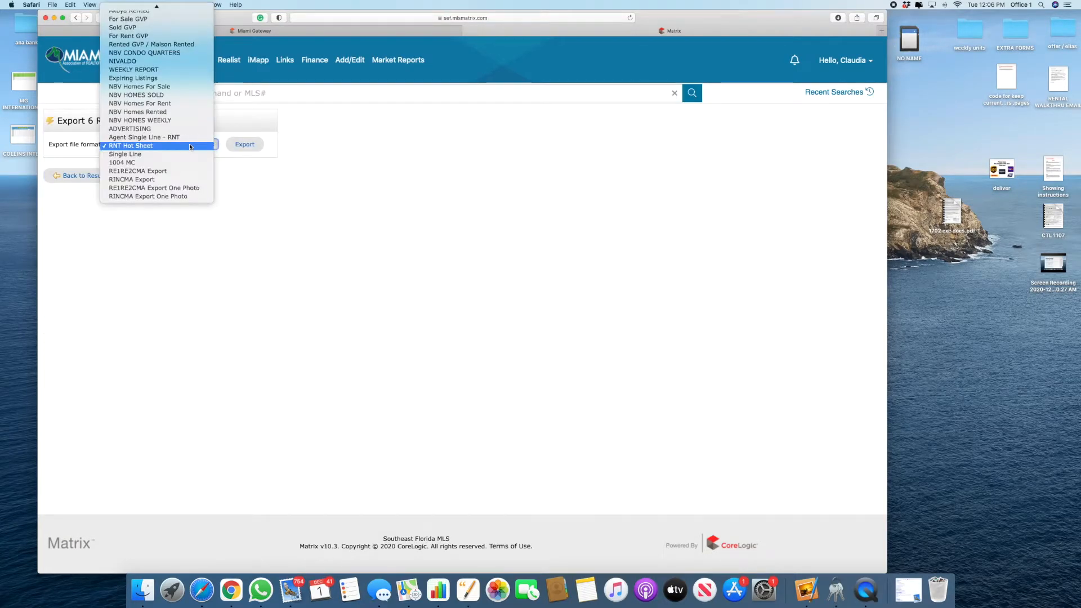
click(163, 72)
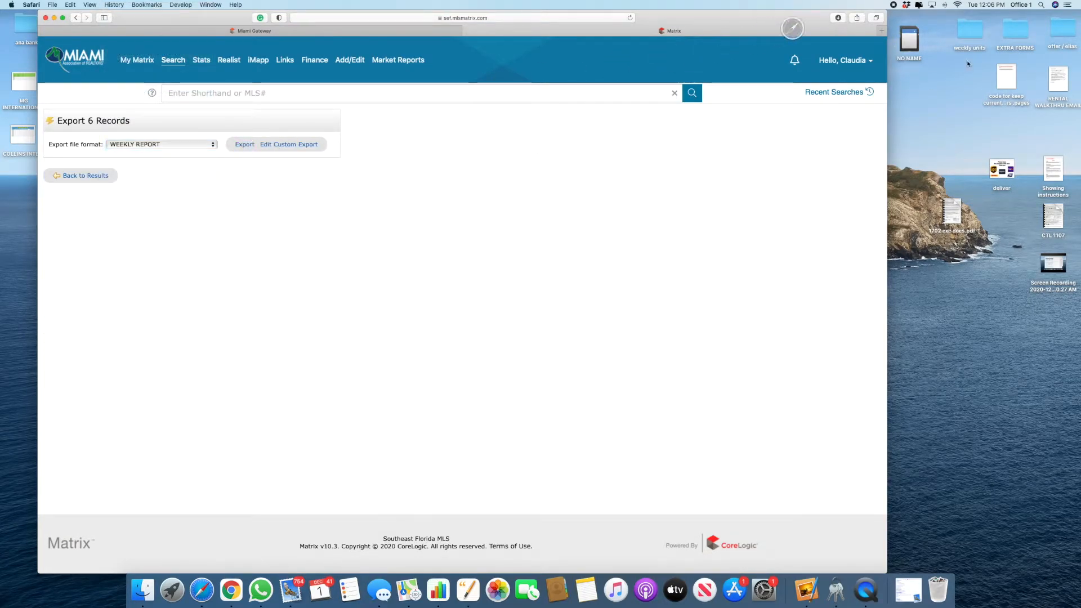
click(851, 20)
click(850, 24)
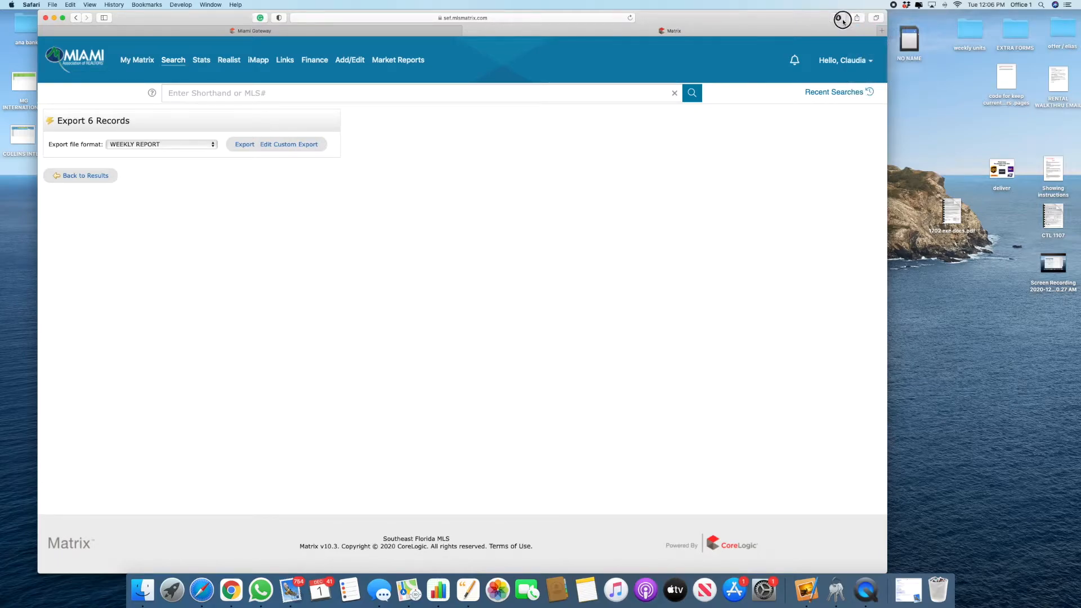
Step: Open the downloaded WEEKLY REPORT-24.csv in Numbers
click(838, 18)
click(805, 56)
double_click(805, 56)
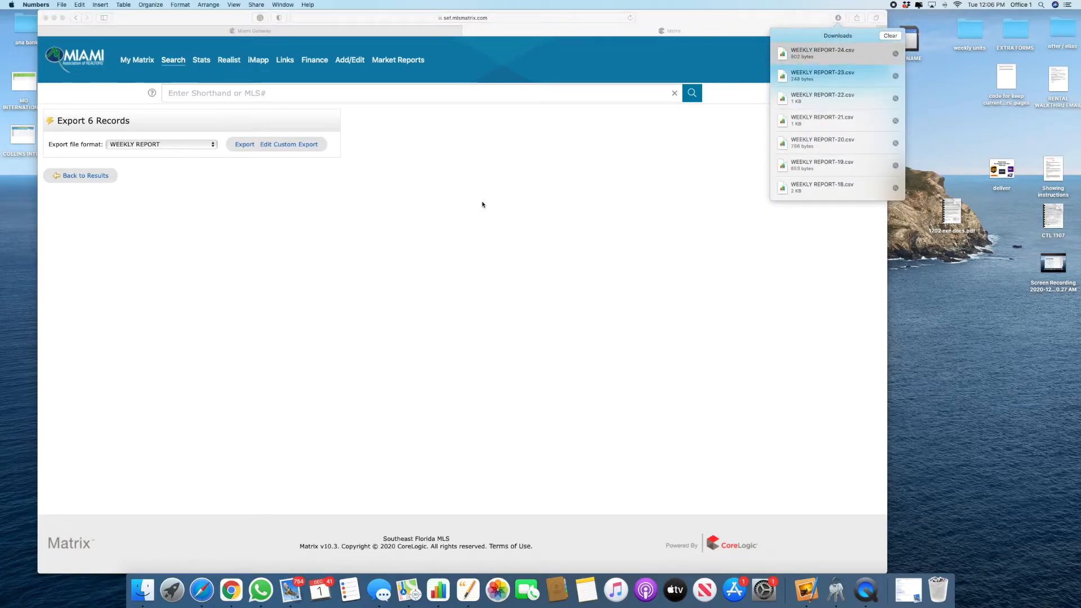
Step: Replace the Street Number values with the six rows' Unit Number values
click(491, 136)
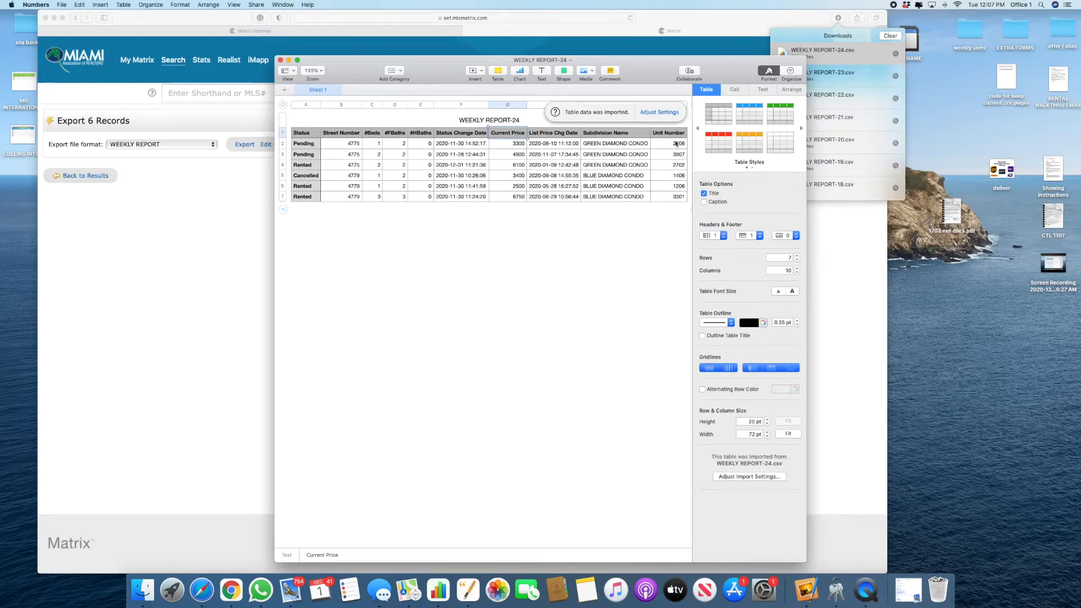
drag(678, 143, 684, 247)
key(super+c)
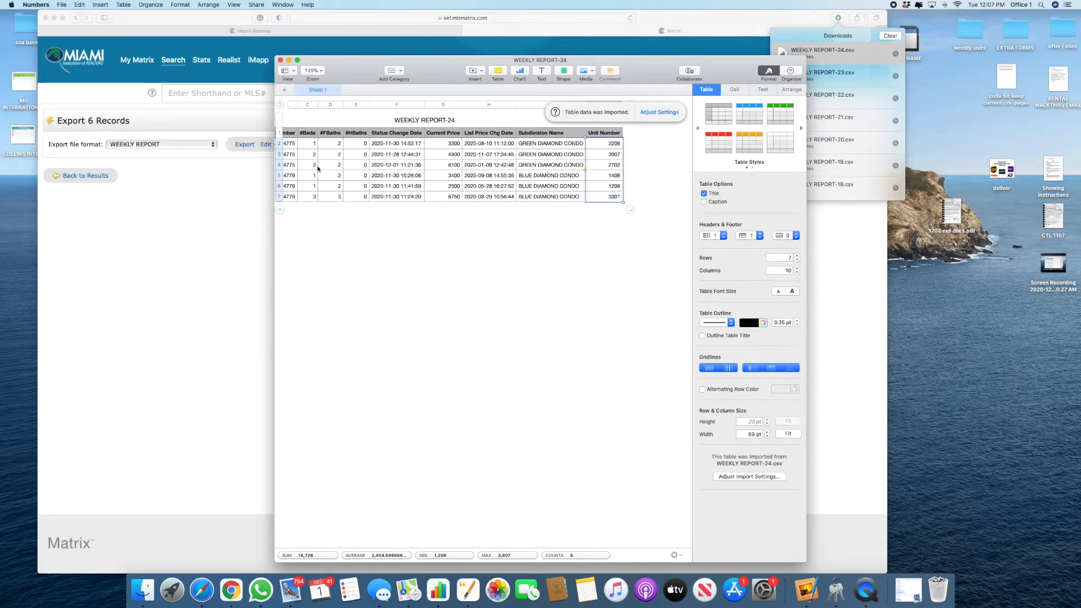
scroll(327, 165, left, 3)
click(339, 144)
key(super+v)
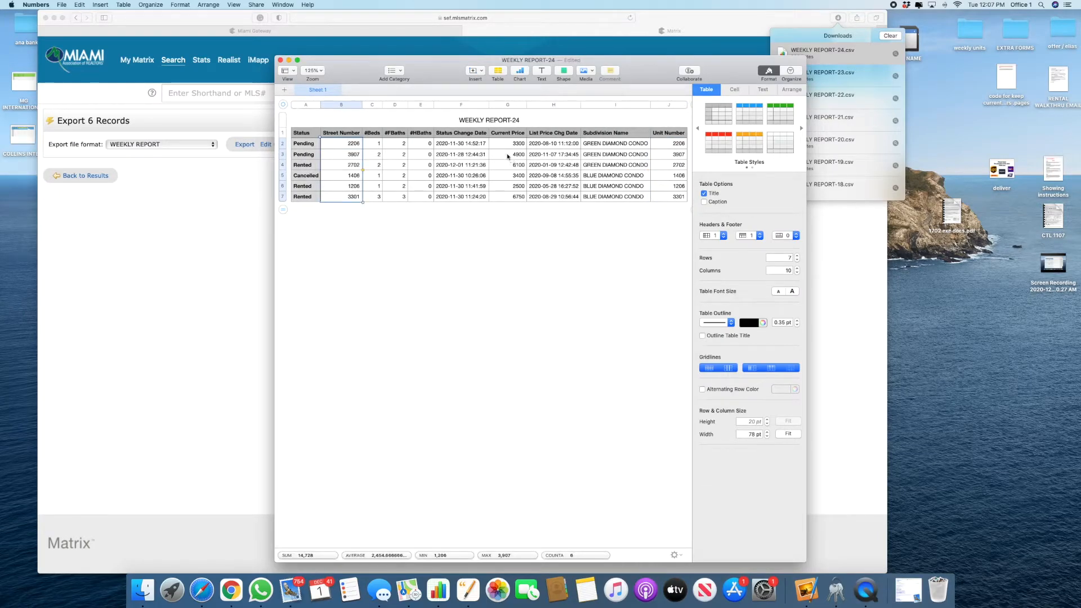
Step: Delete the #HBaths column from the imported table
click(430, 105)
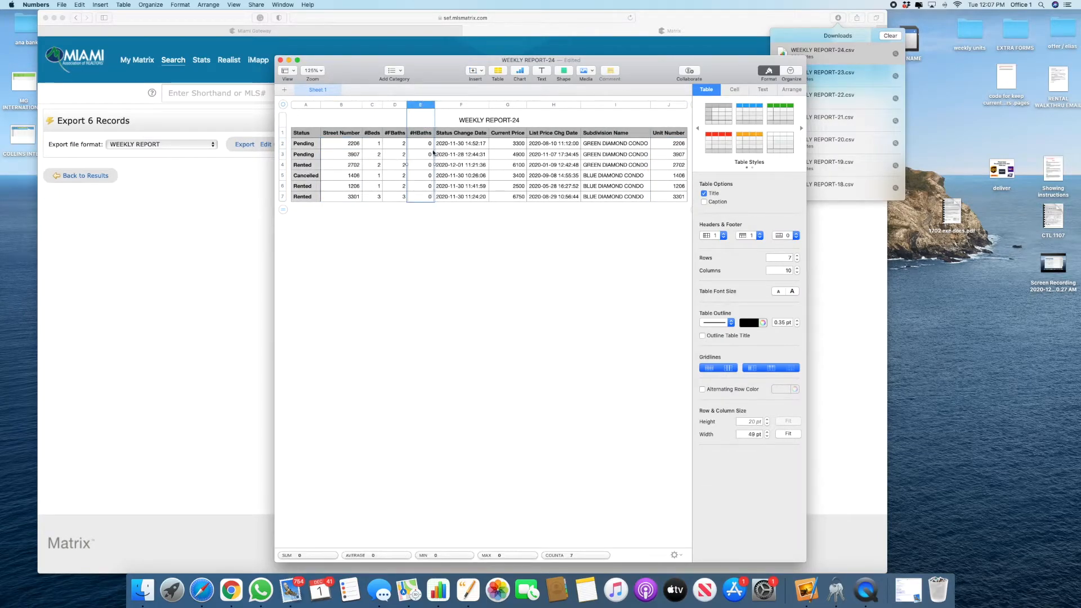
click(432, 105)
click(457, 226)
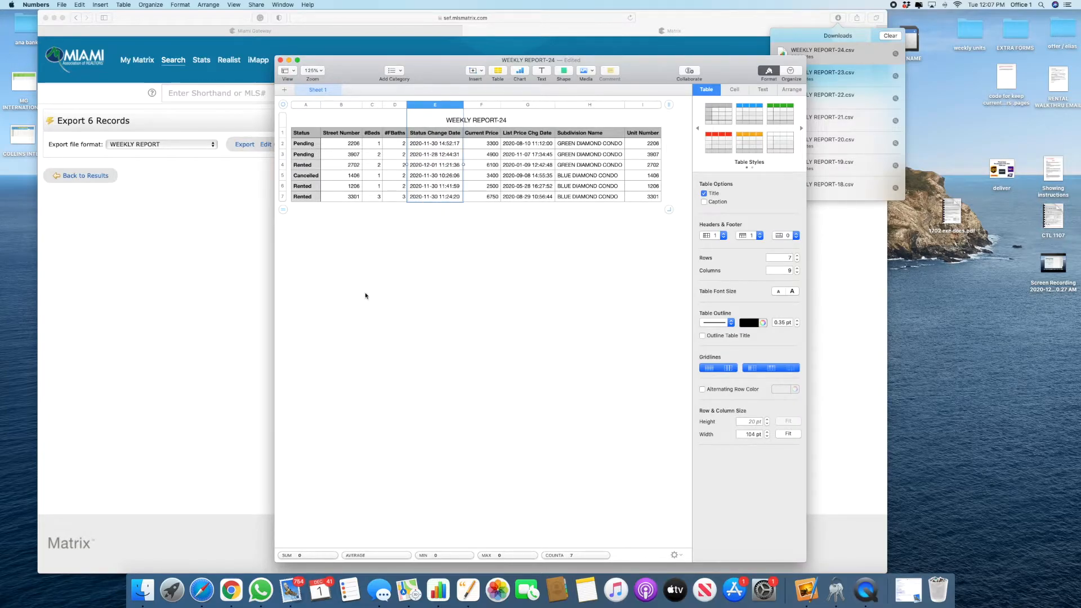
Step: Revisit the Matrix search results, then select the three GREEN DIAMOND condo rows in the import
click(30, 229)
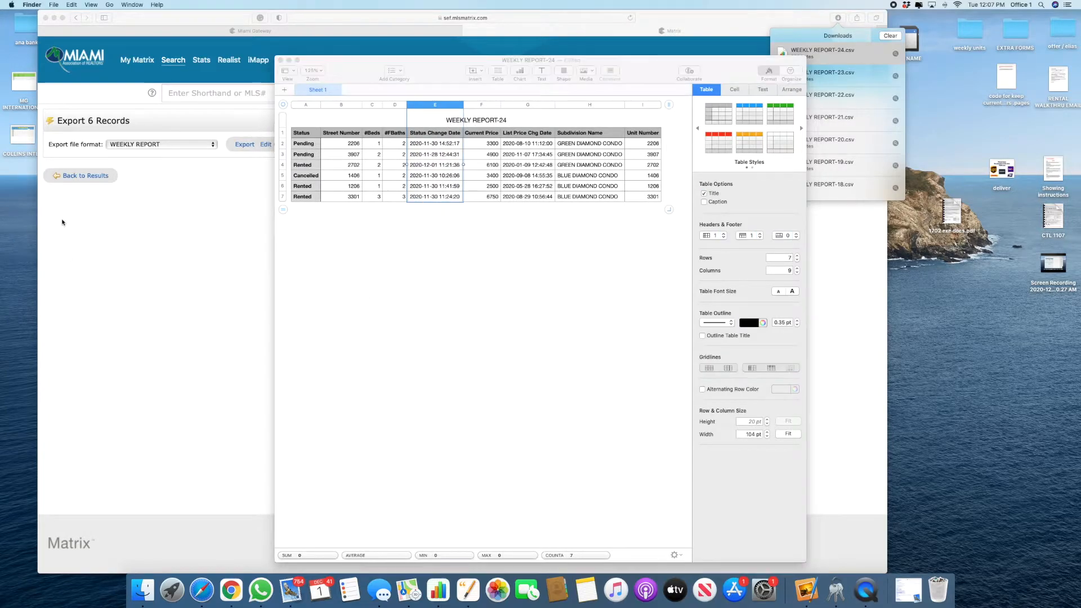
click(67, 174)
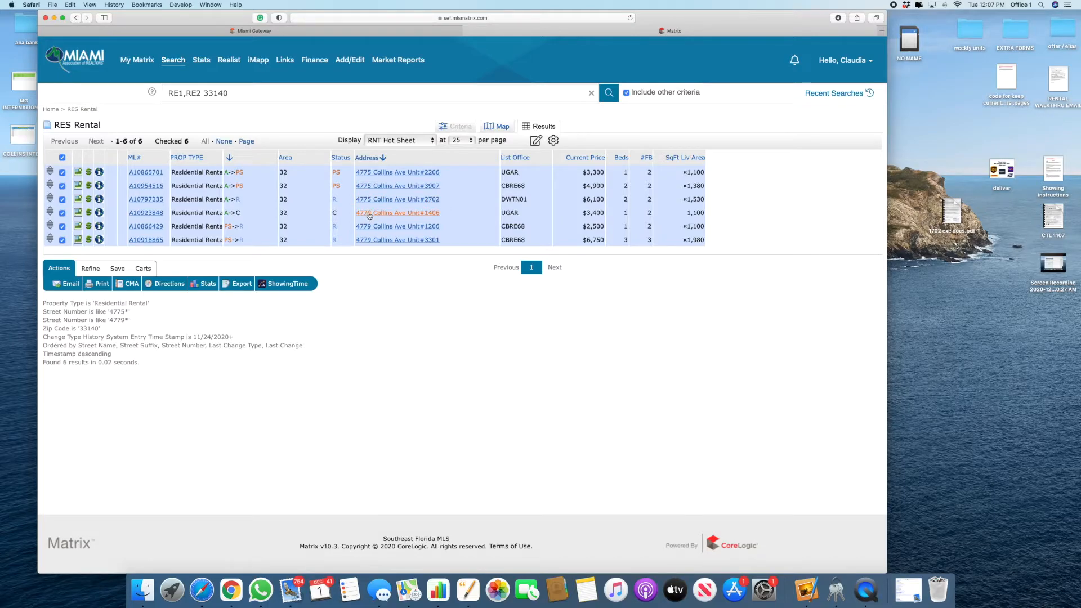
key(super+Tab)
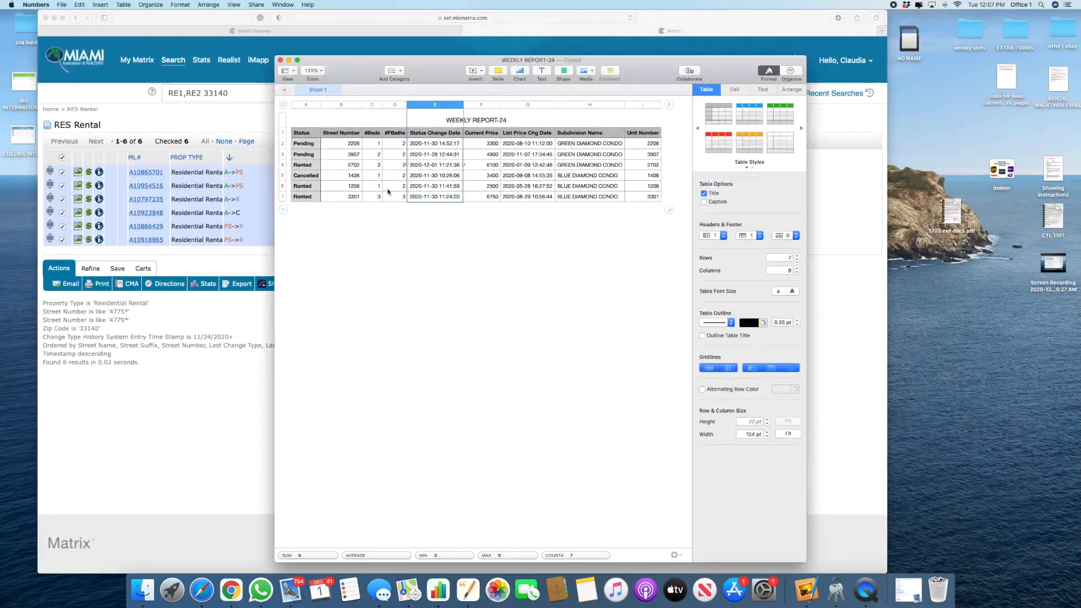
click(353, 166)
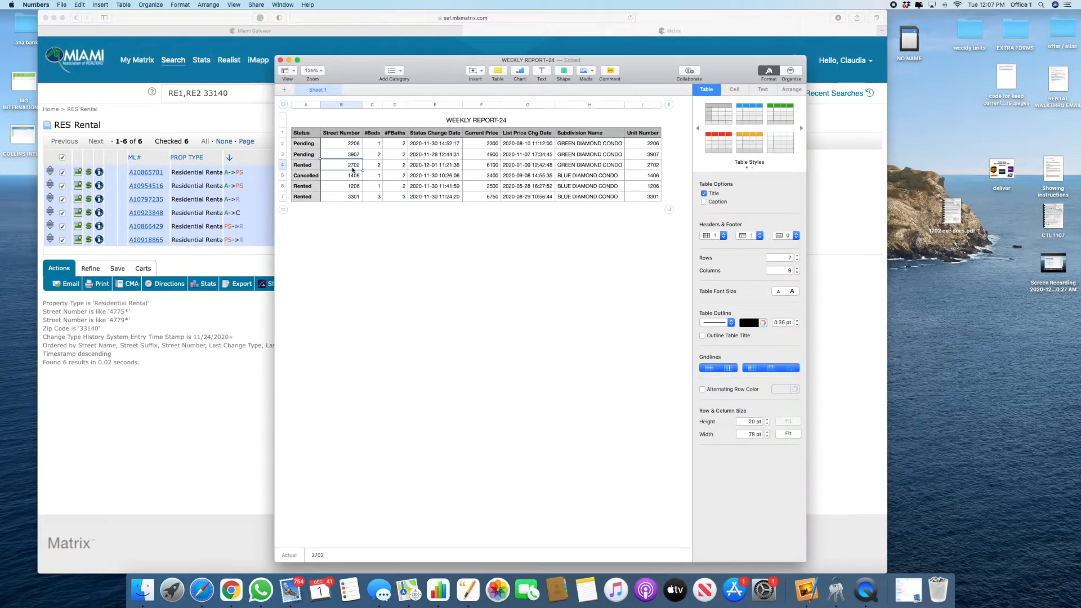
drag(311, 144, 497, 166)
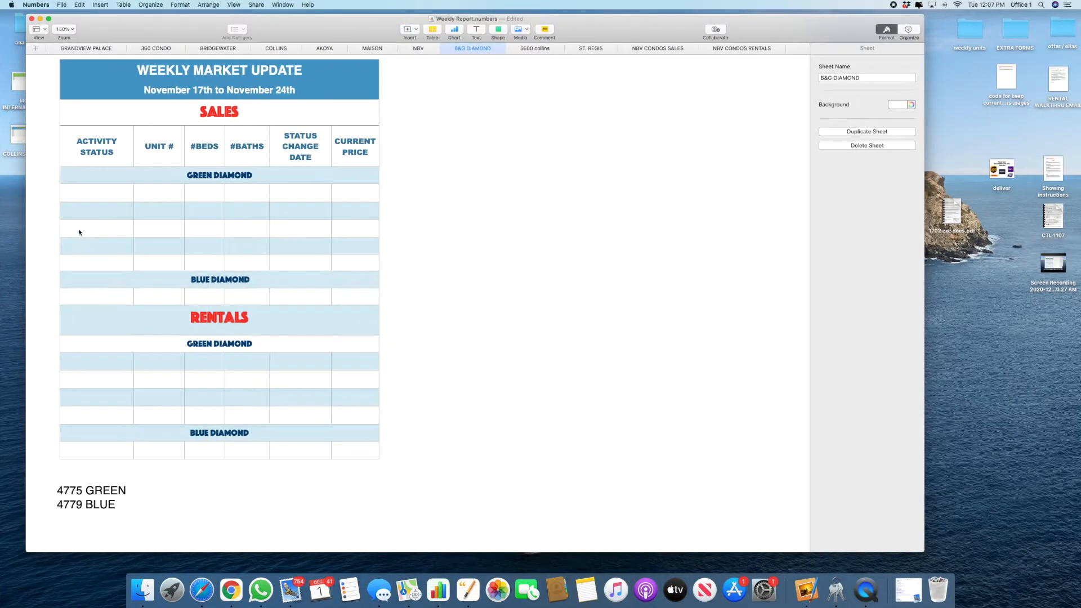
Step: Paste the three GREEN DIAMOND rental rows into the B&G DIAMOND sheet's rentals section
click(80, 197)
click(82, 361)
right_click(82, 361)
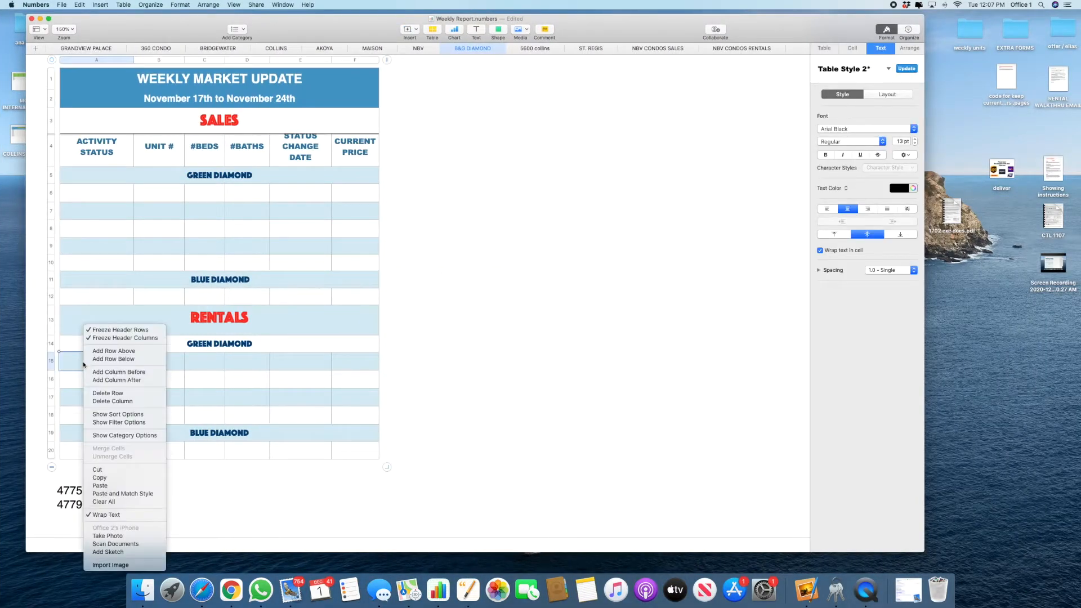
click(104, 485)
scroll(113, 402, down, 3)
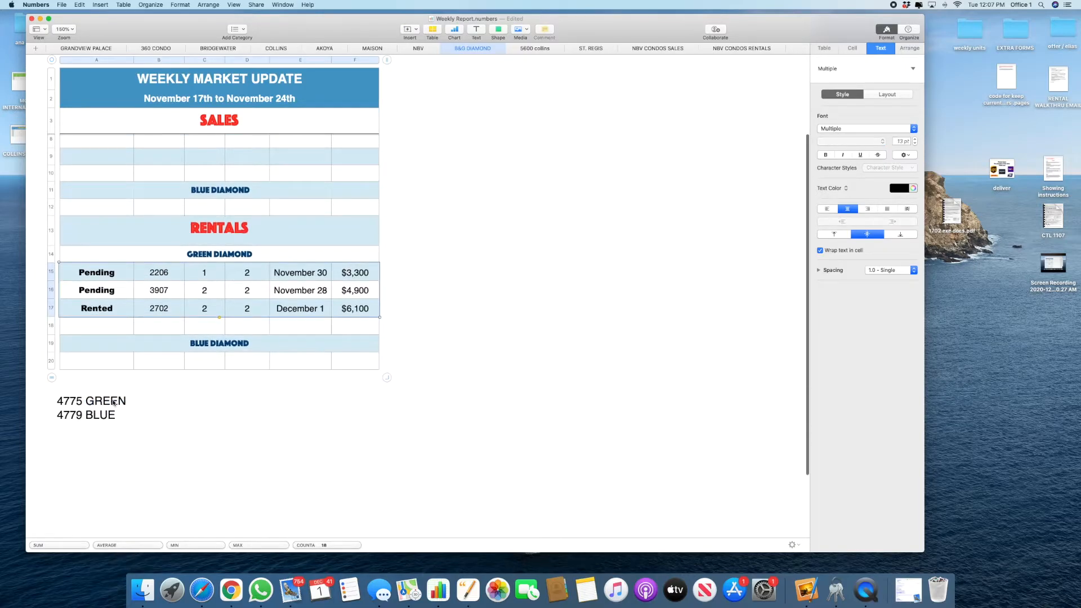
click(113, 401)
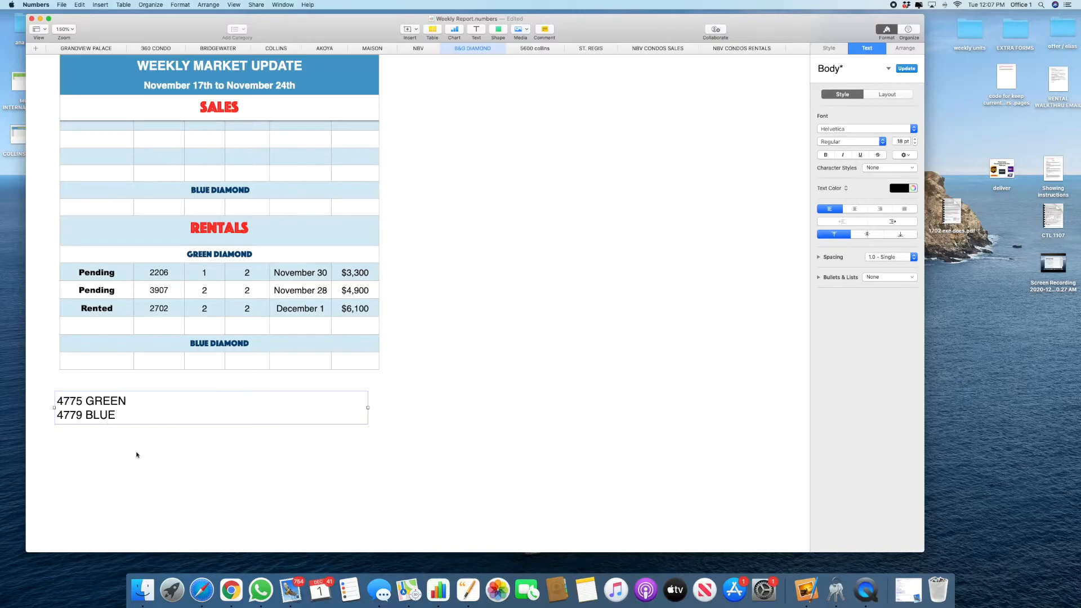
click(356, 458)
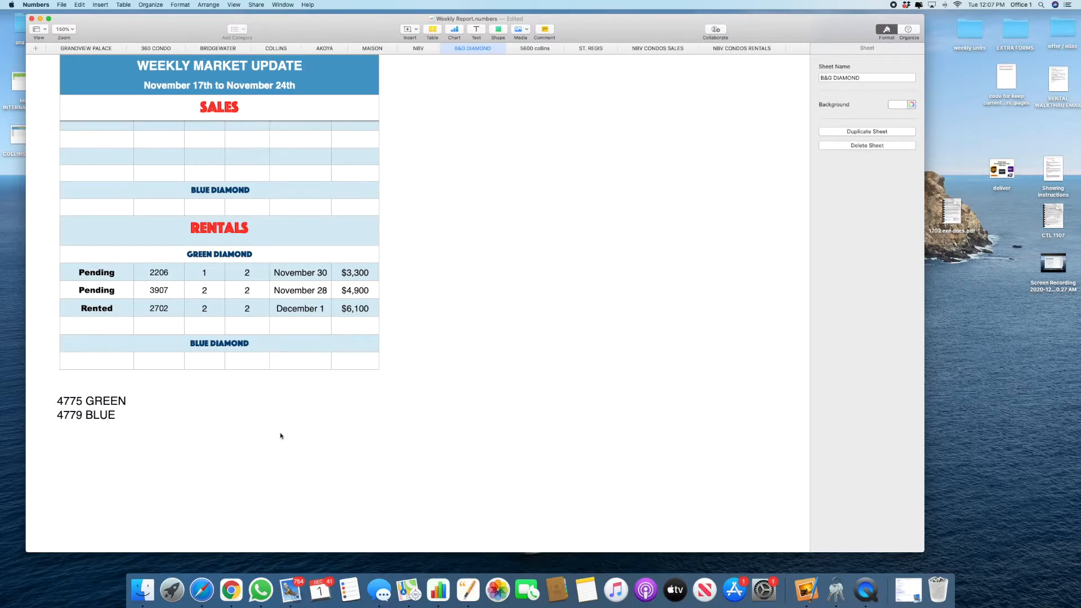
Step: Add rows under BLUE DIAMOND rentals and paste the three BLUE DIAMOND condo rows there
key(ctrl+Left)
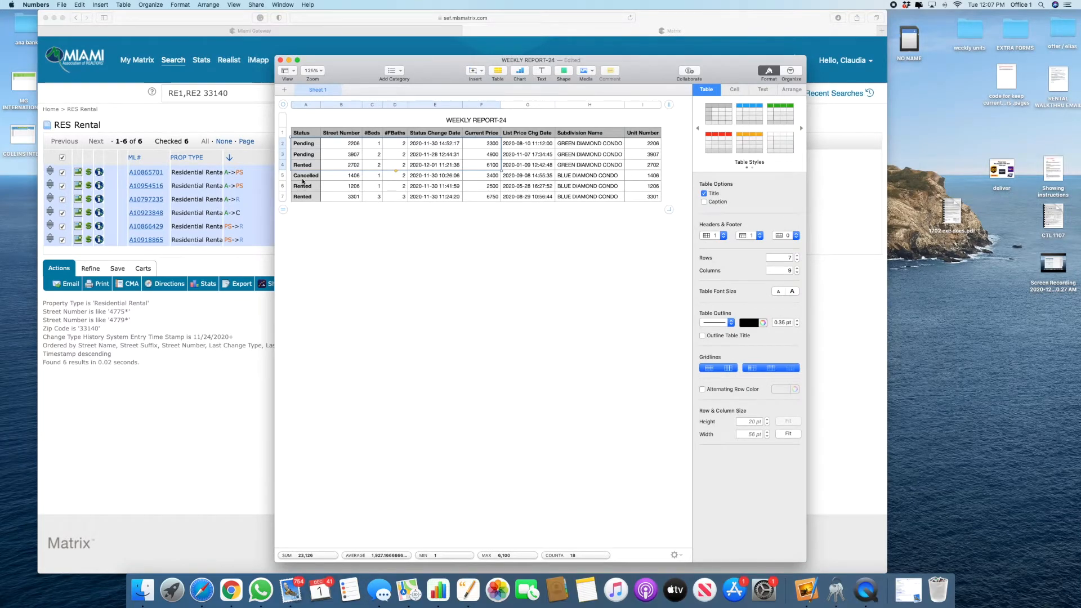
drag(303, 178, 478, 218)
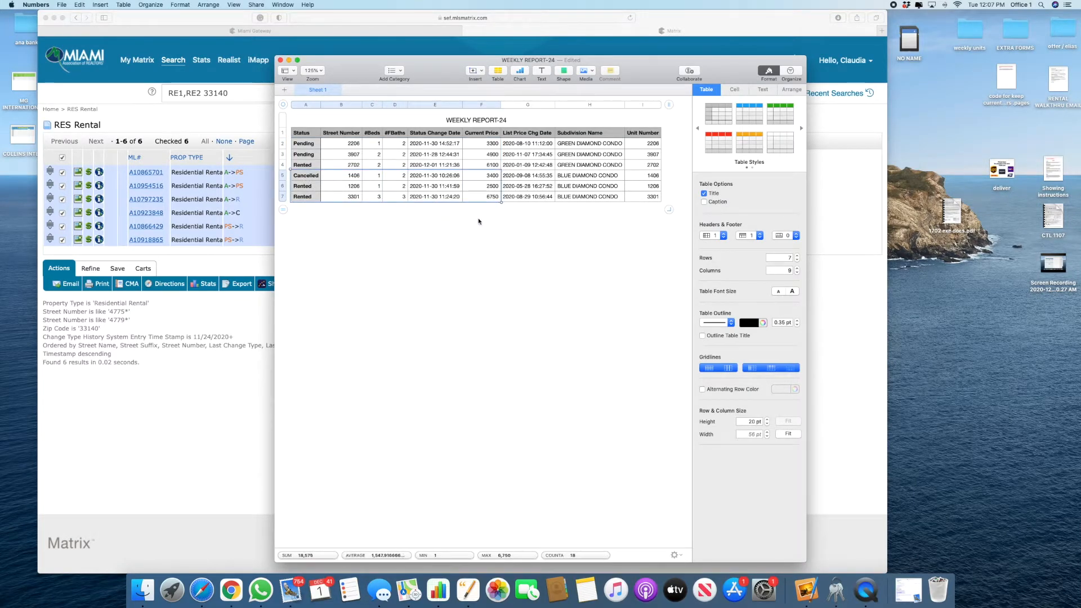
key(ctrl+Right)
click(69, 366)
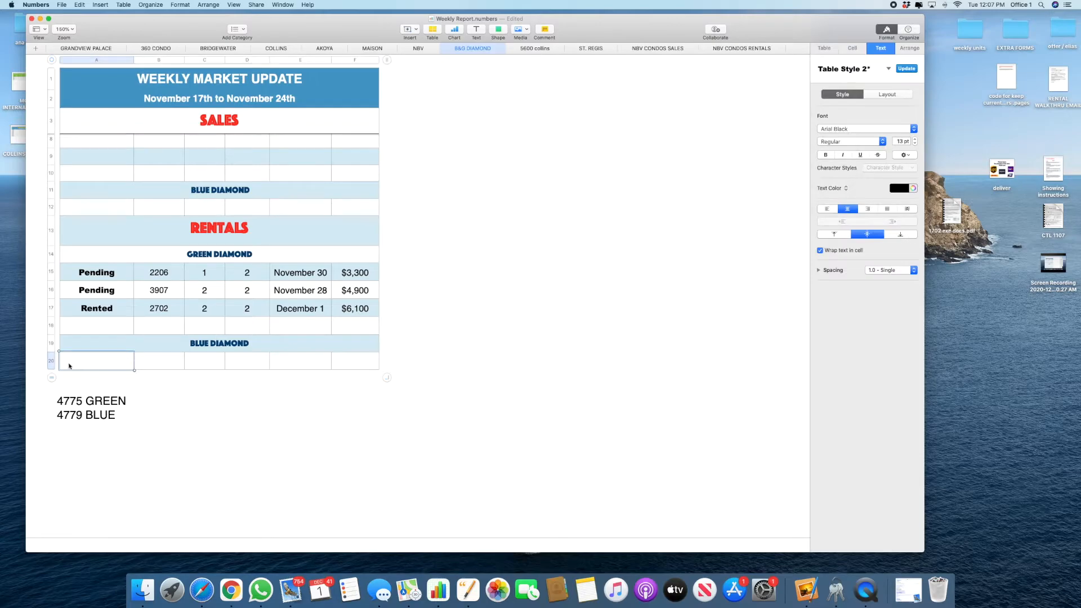
click(54, 362)
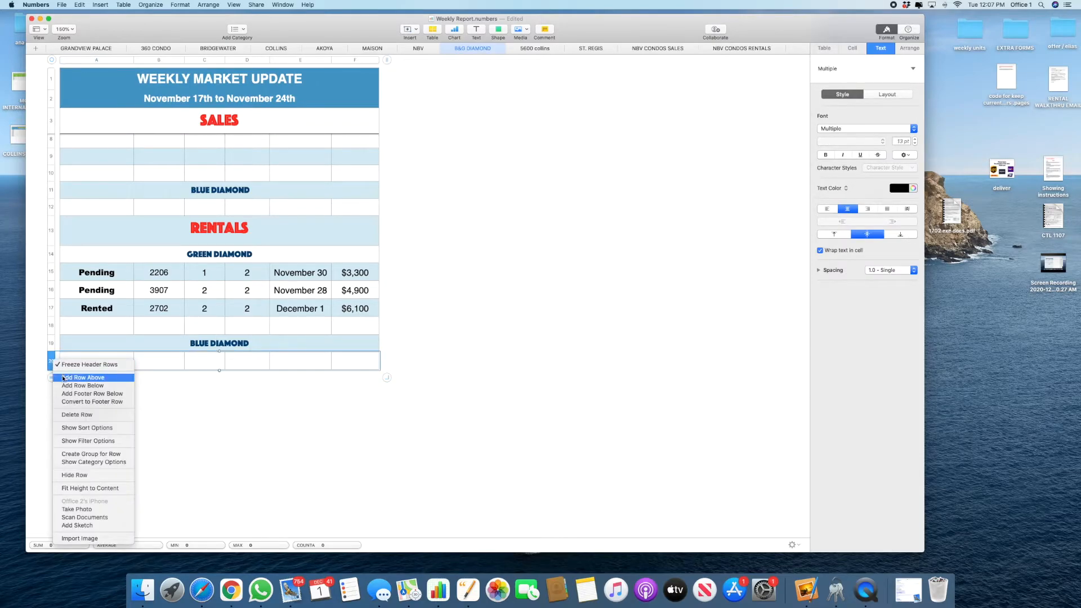
click(62, 377)
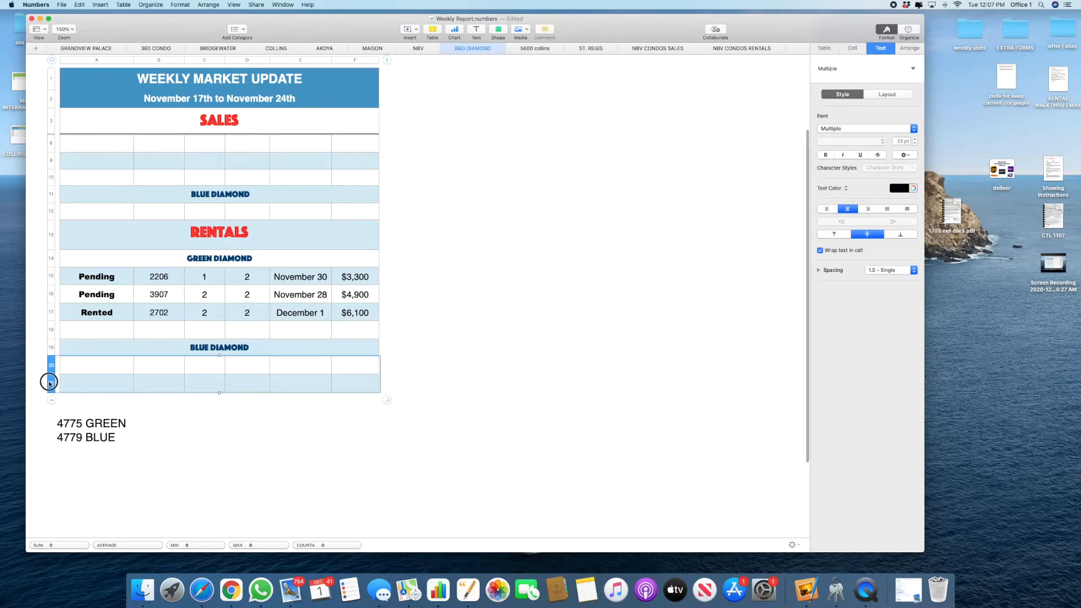
click(53, 367)
click(71, 405)
click(89, 365)
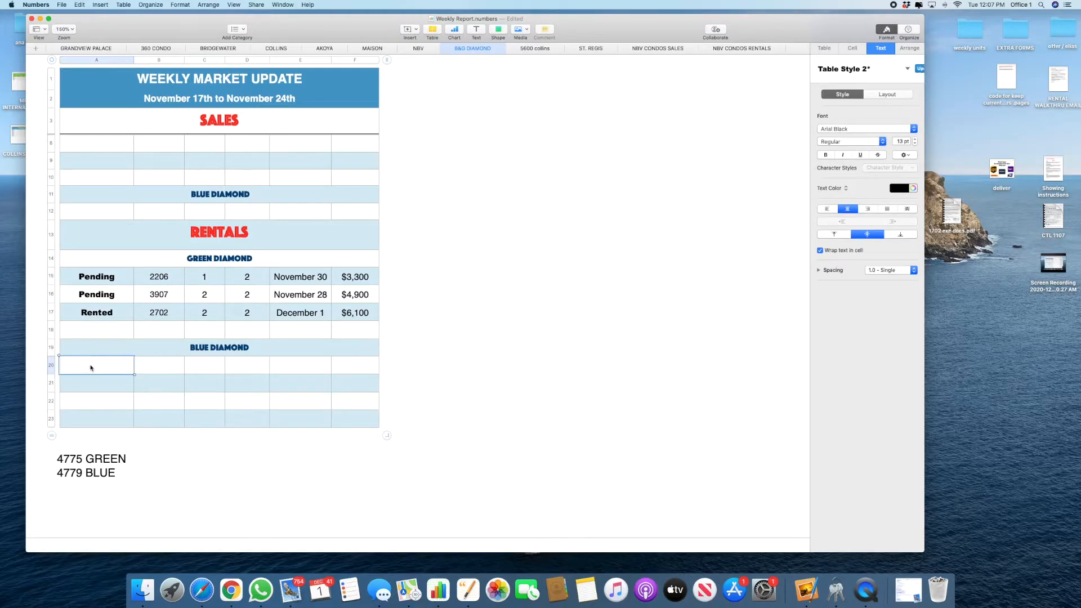
right_click(89, 366)
click(106, 486)
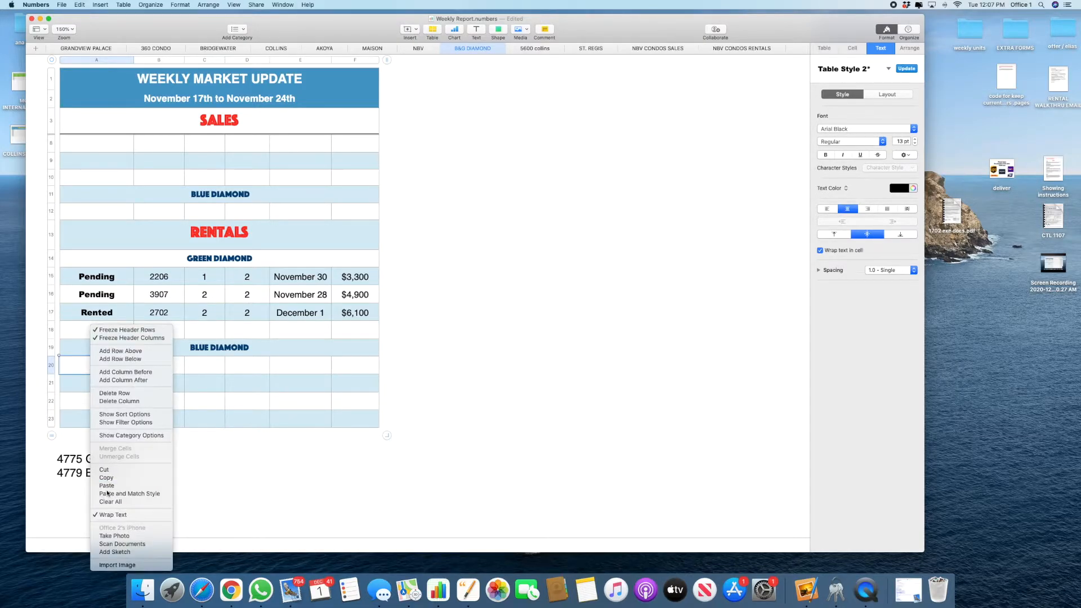
Step: Zoom the sheet out to 125% and move to the 5600 collins sheet
click(300, 487)
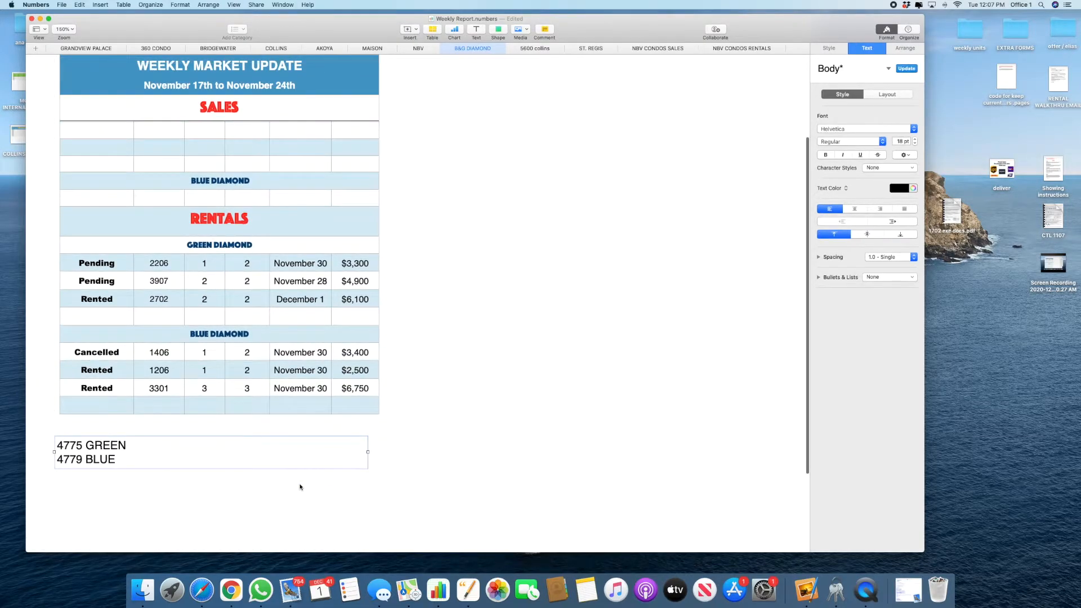
right_click(565, 456)
click(459, 404)
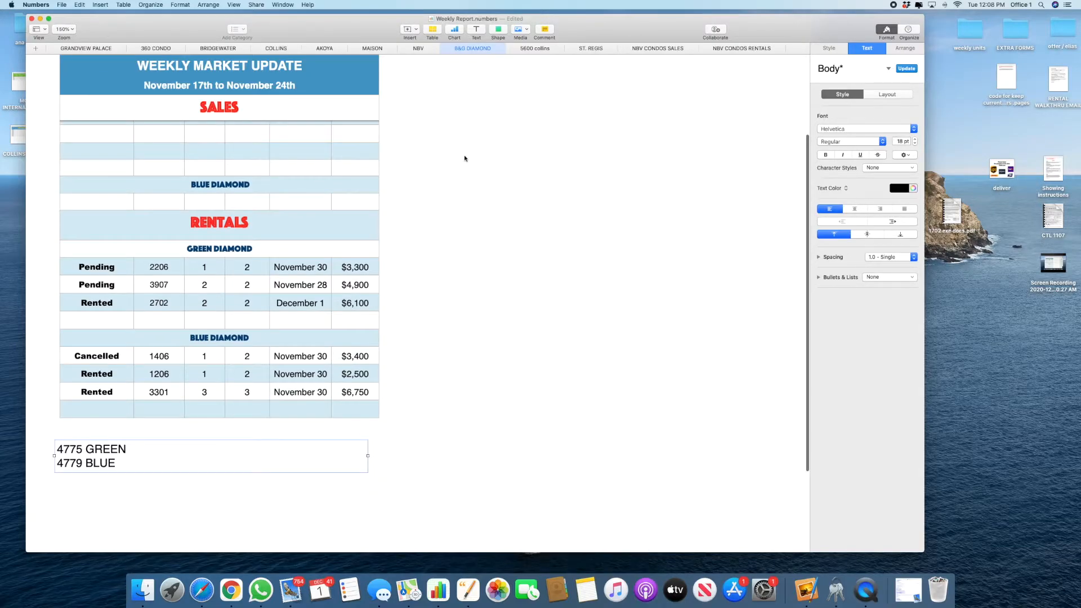
key(super+minus)
click(532, 50)
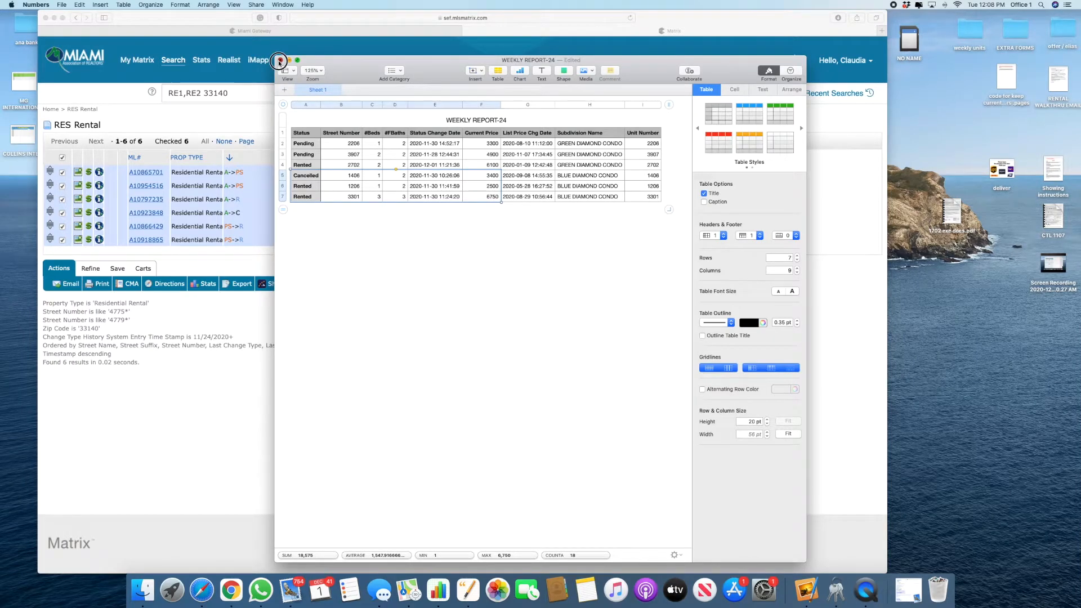
Step: Close WEEKLY REPORT-24 and delete it without saving
click(280, 60)
click(475, 178)
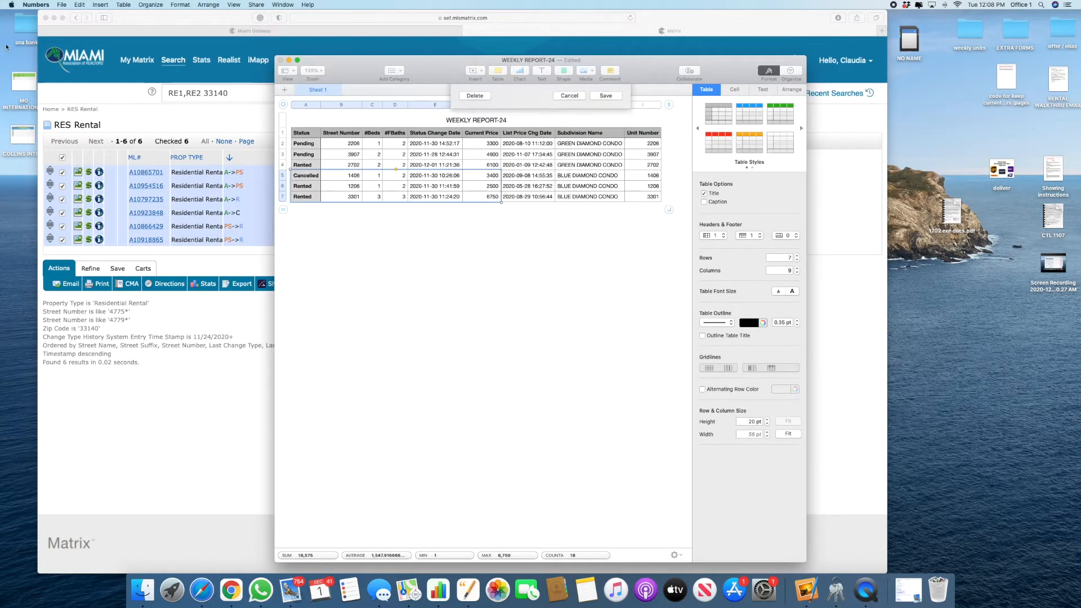
mouse_move(145, 62)
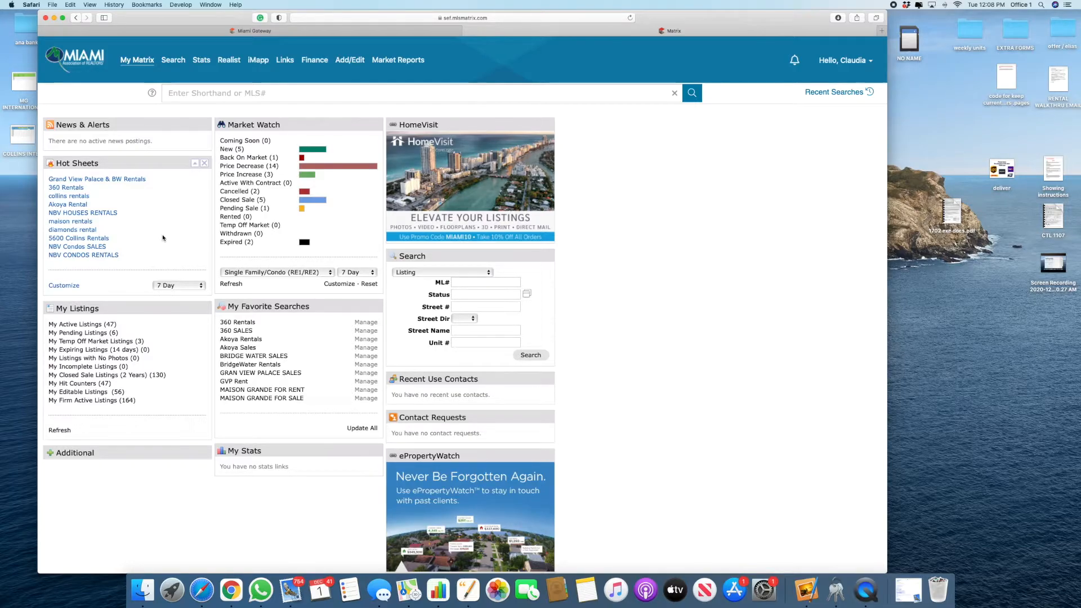
Step: Open the 5600 Collins Rentals hot sheet
click(94, 238)
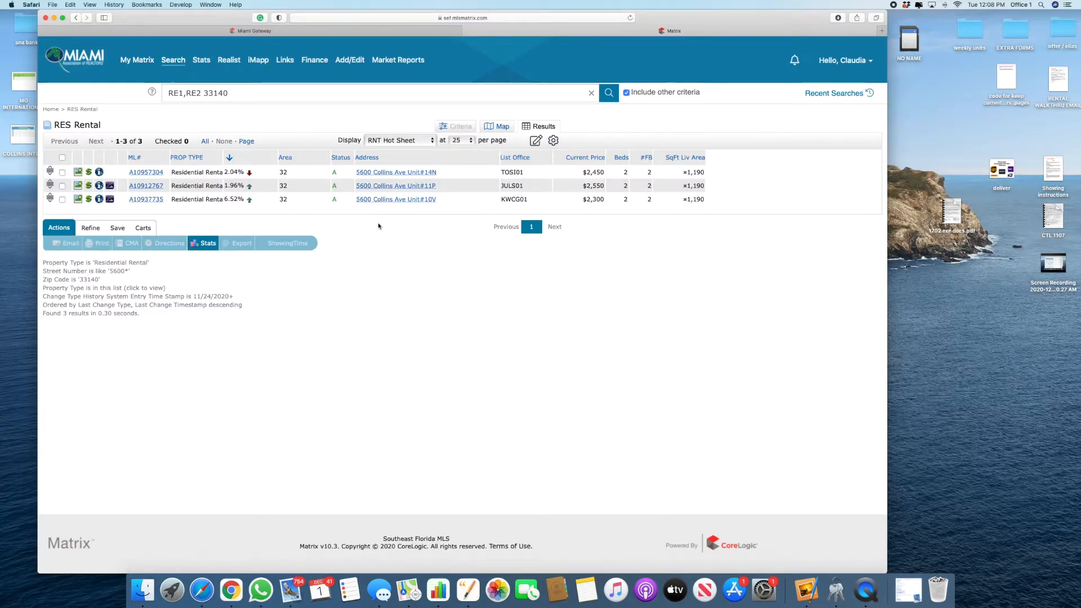
key(ctrl+Up)
click(395, 297)
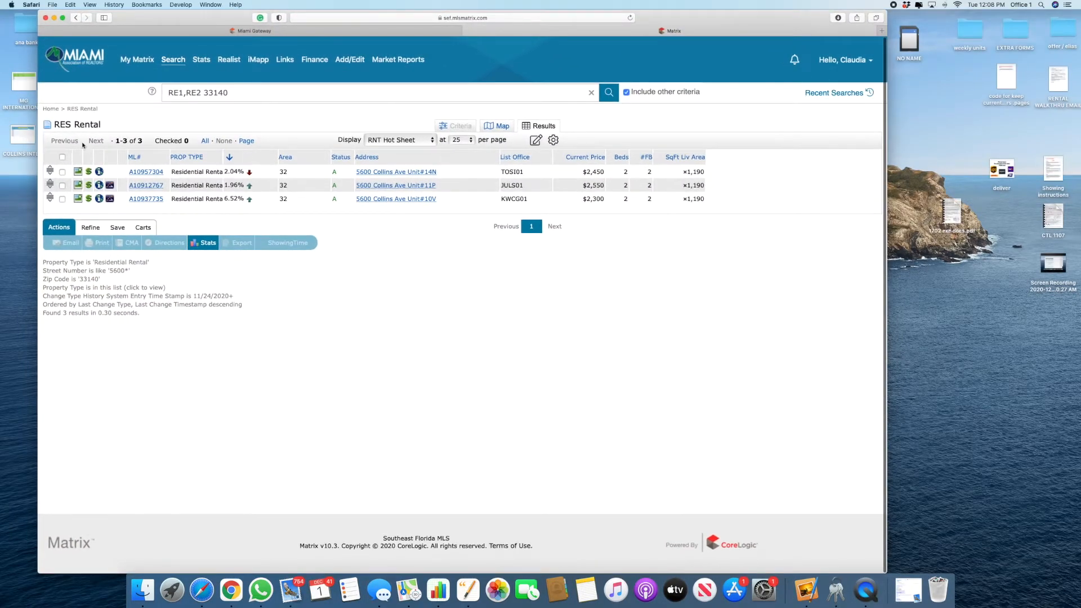
Step: Export its three listings as WEEKLY REPORT and open WEEKLY REPORT-25.csv in Numbers
click(62, 157)
click(247, 243)
click(119, 145)
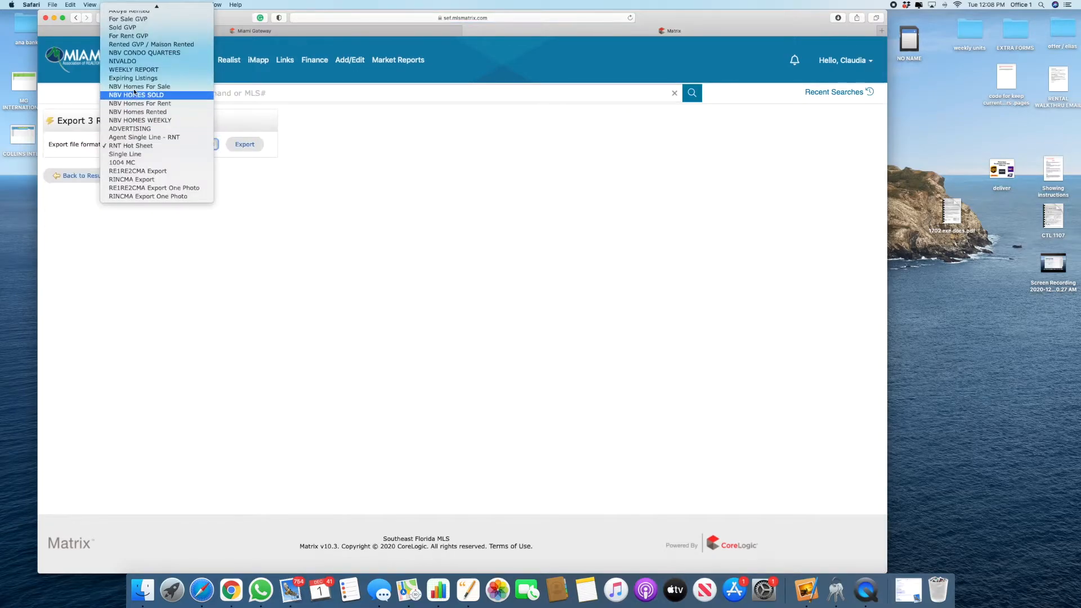
click(133, 69)
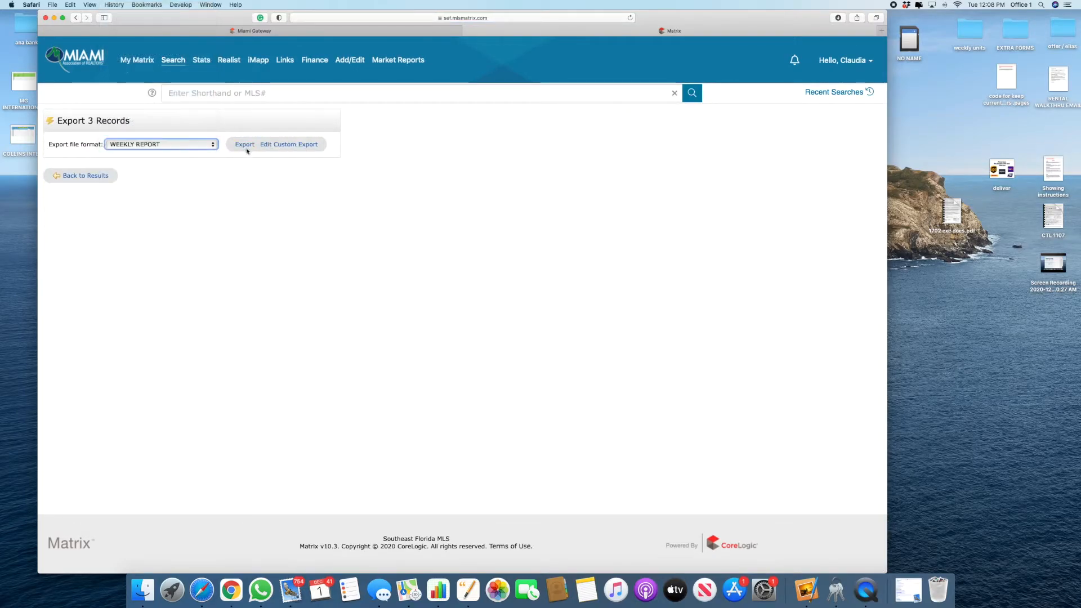
click(838, 18)
double_click(832, 51)
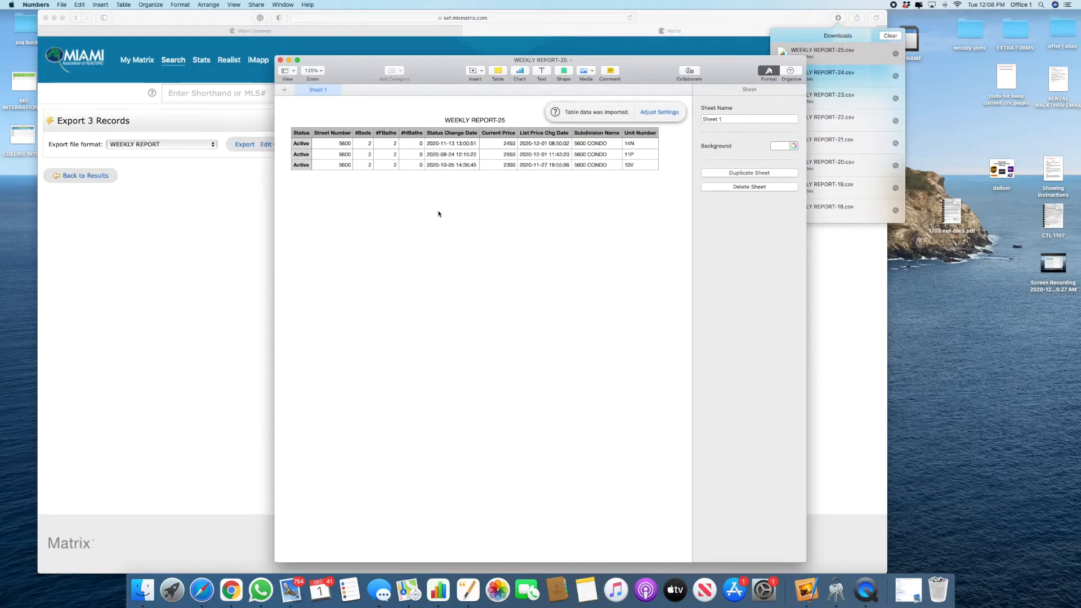
Step: Delete the #HBaths column from WEEKLY REPORT-25
click(422, 133)
click(420, 104)
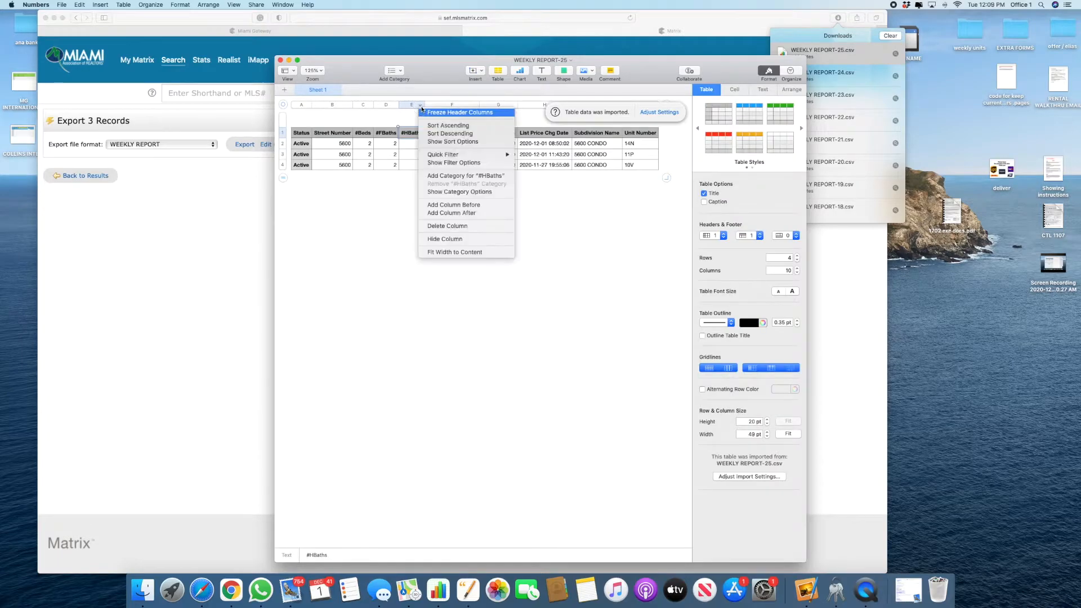
click(441, 226)
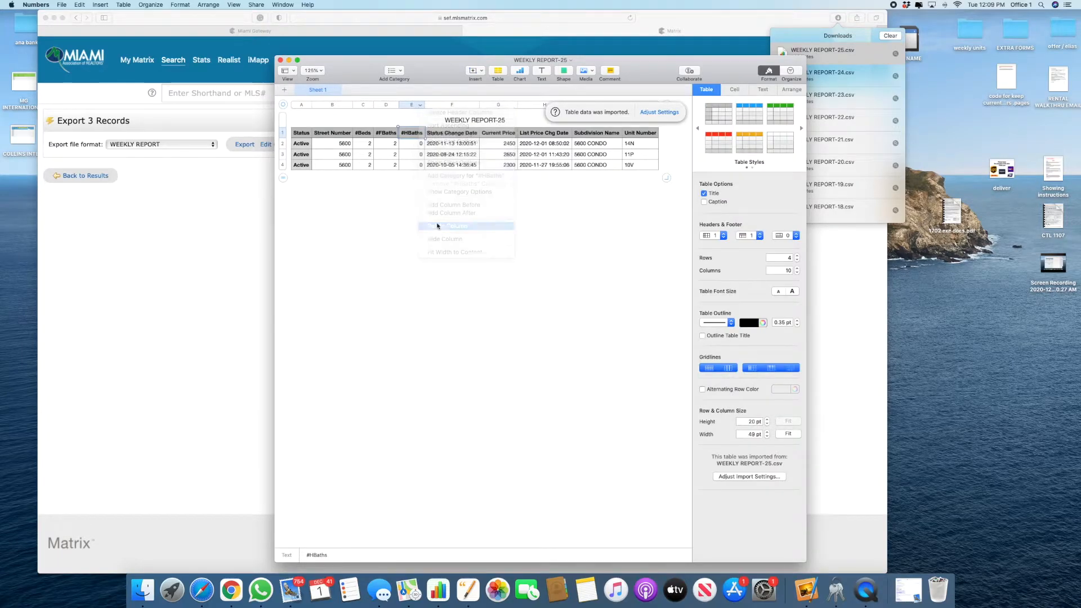
Step: Paste unit numbers 14N, 11P, 10V over the street numbers and select A2:F4
click(346, 145)
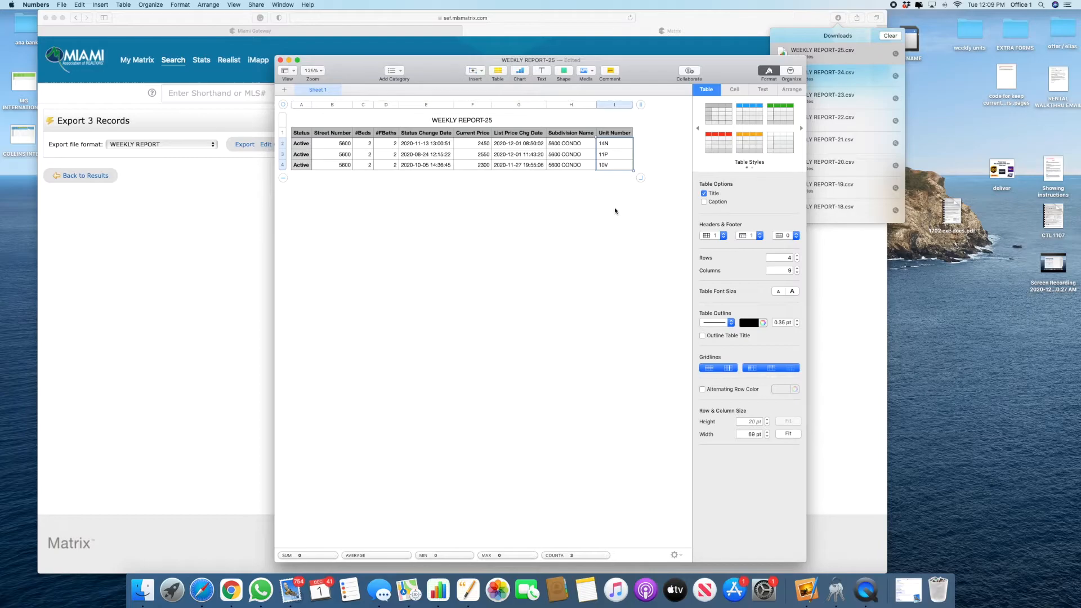
text(14N 11P 10V)
drag(301, 145, 483, 181)
key(ctrl+Right)
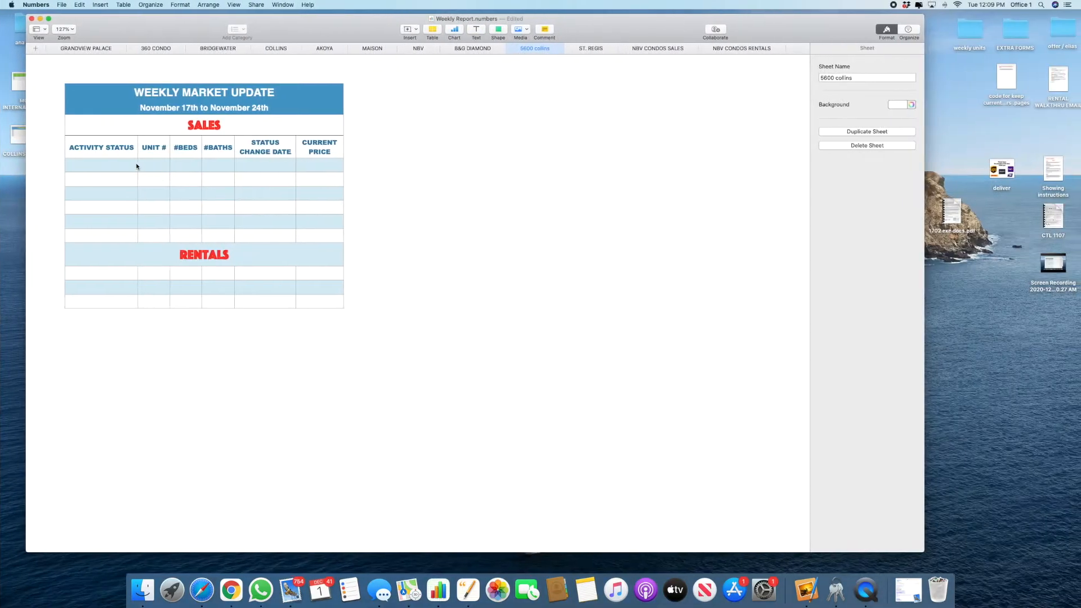
Step: Try a matched-style paste at A12, then undo the unit-number-only result
click(91, 274)
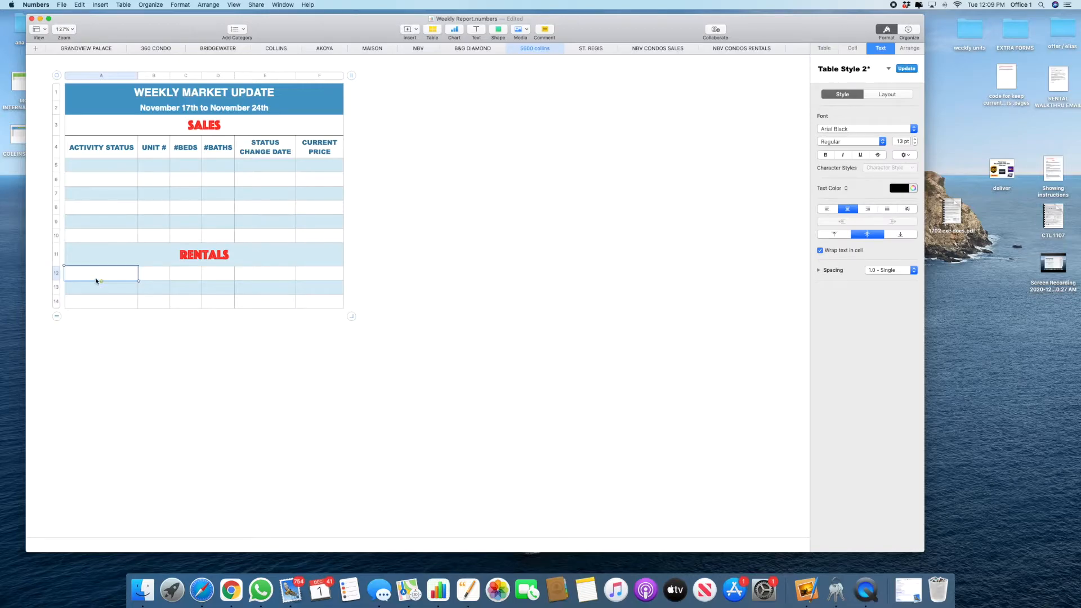
right_click(94, 272)
click(130, 438)
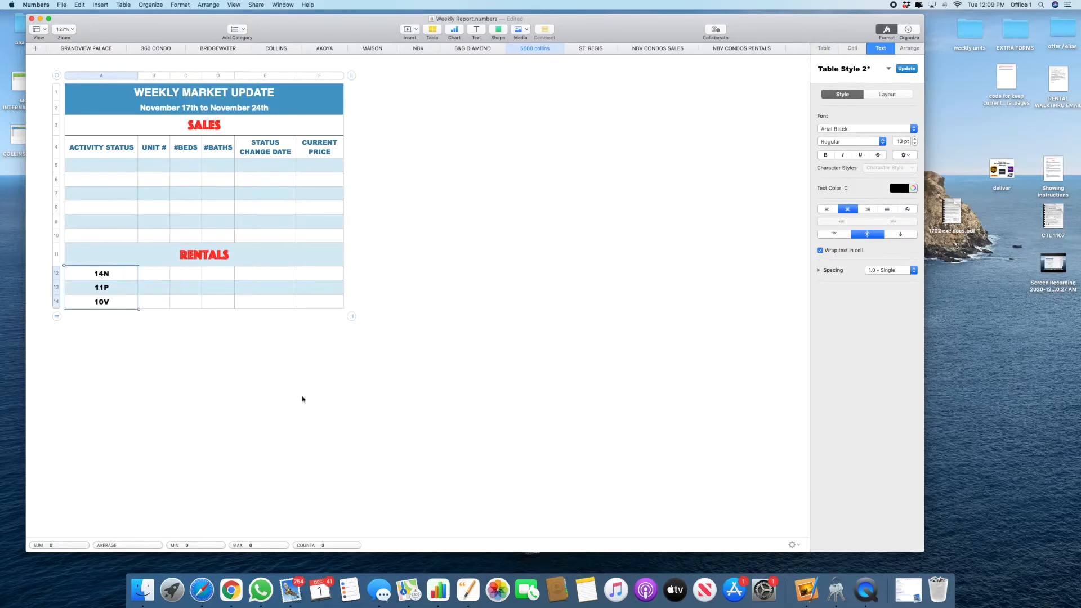
click(206, 344)
key(super+z)
Step: Copy listings A2:F4 from WEEKLY REPORT-25 and paste them at A12 matching the sheet's style
key(ctrl+Left)
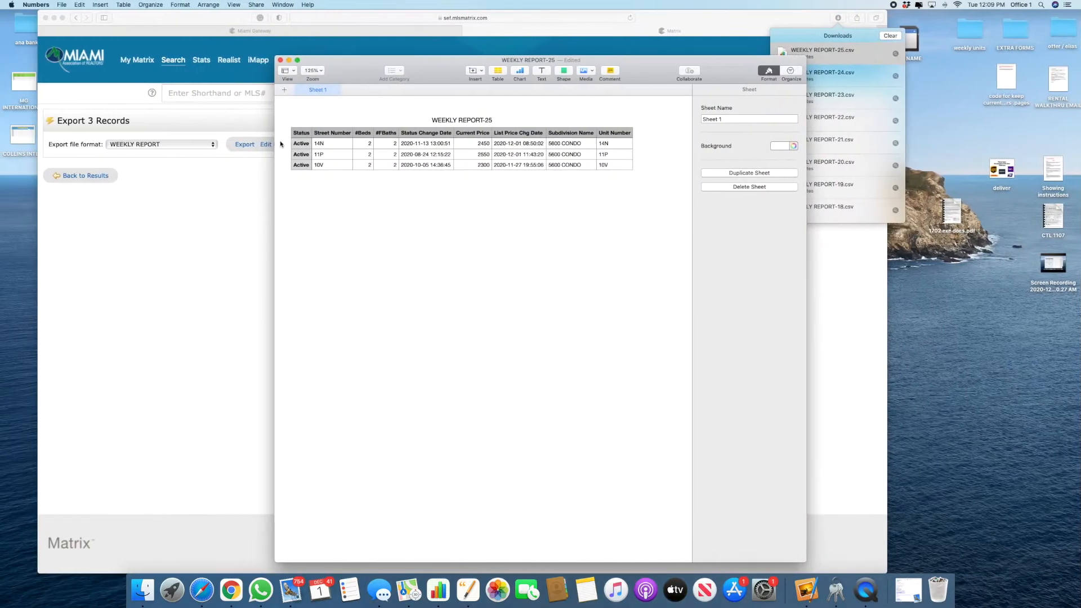
drag(299, 143, 471, 171)
key(super+c)
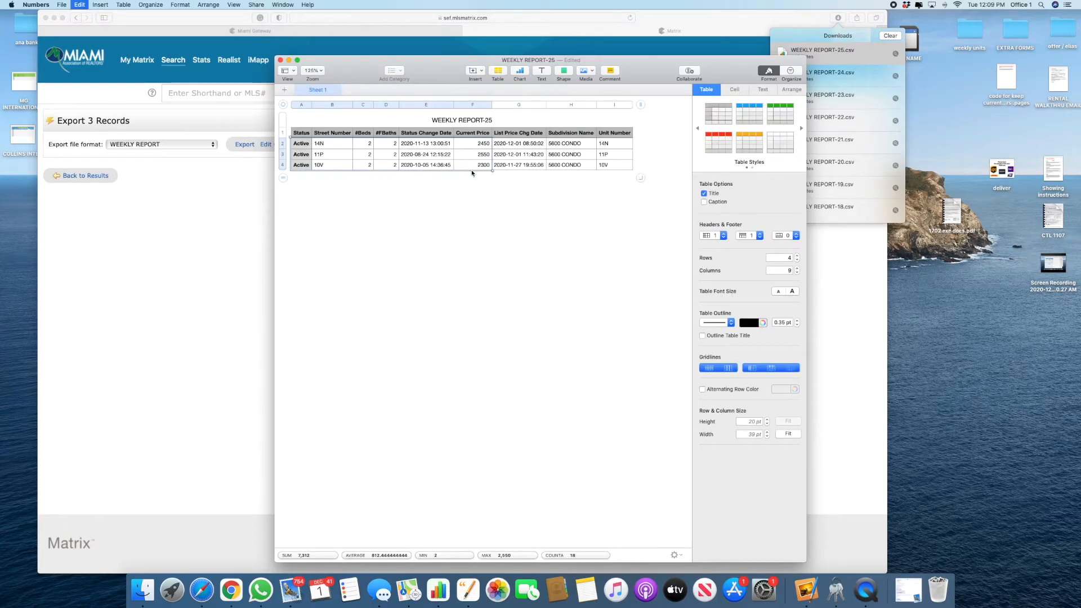
key(ctrl+Right)
right_click(118, 275)
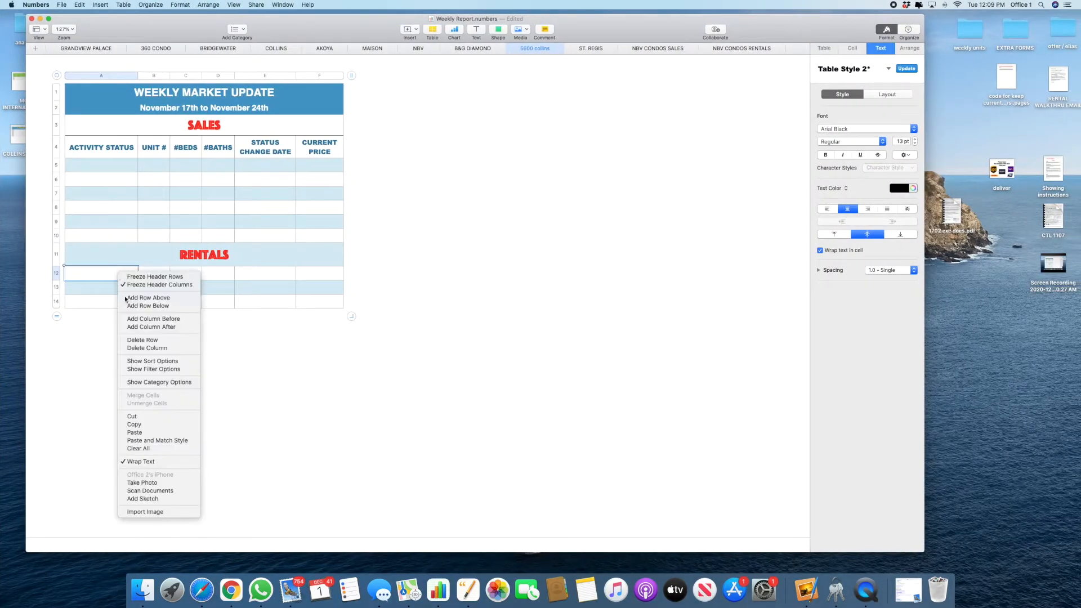
click(130, 438)
click(315, 401)
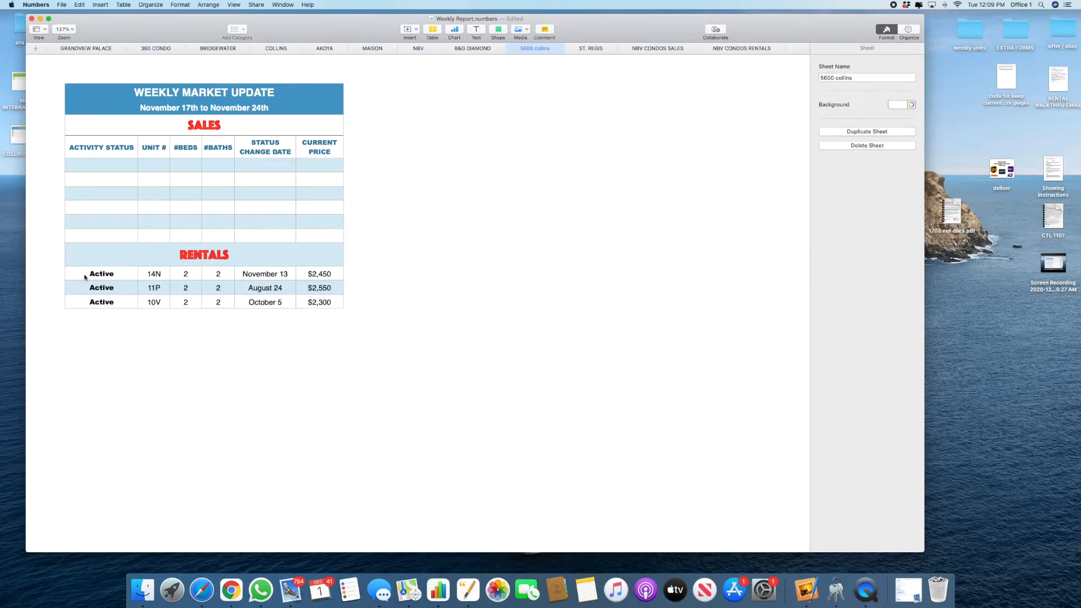
Step: Add a blank row below row 14 of the rentals table
click(80, 302)
click(57, 304)
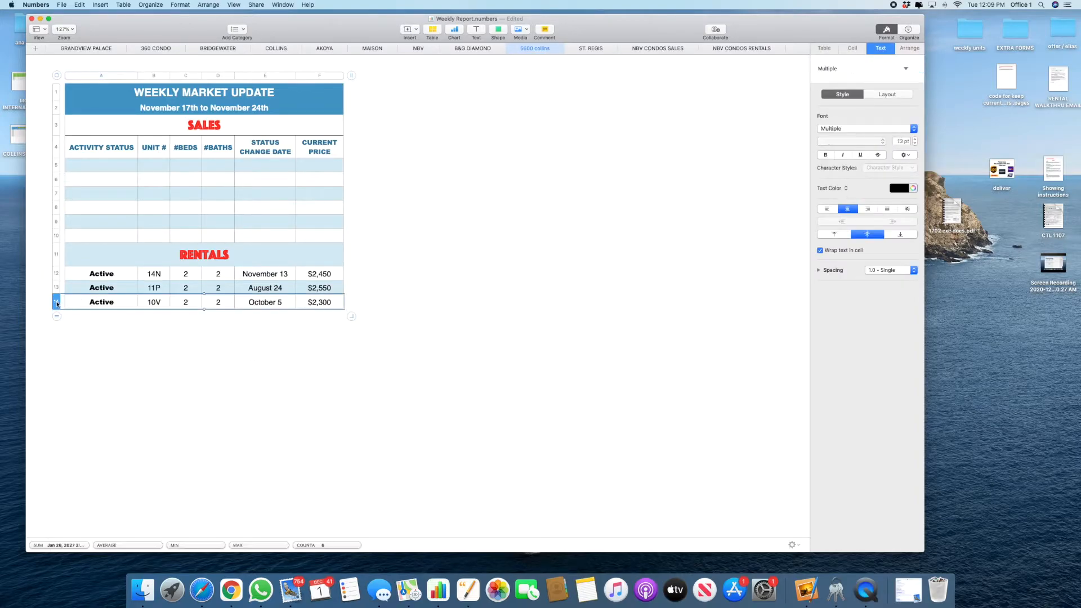
right_click(57, 304)
click(90, 322)
click(217, 340)
Step: Clear the old change dates in E12, E13 and E14
click(281, 302)
click(283, 304)
click(279, 345)
click(279, 304)
key(Delete)
click(283, 289)
key(Delete)
click(281, 263)
click(281, 272)
key(Delete)
key(ctrl+Left)
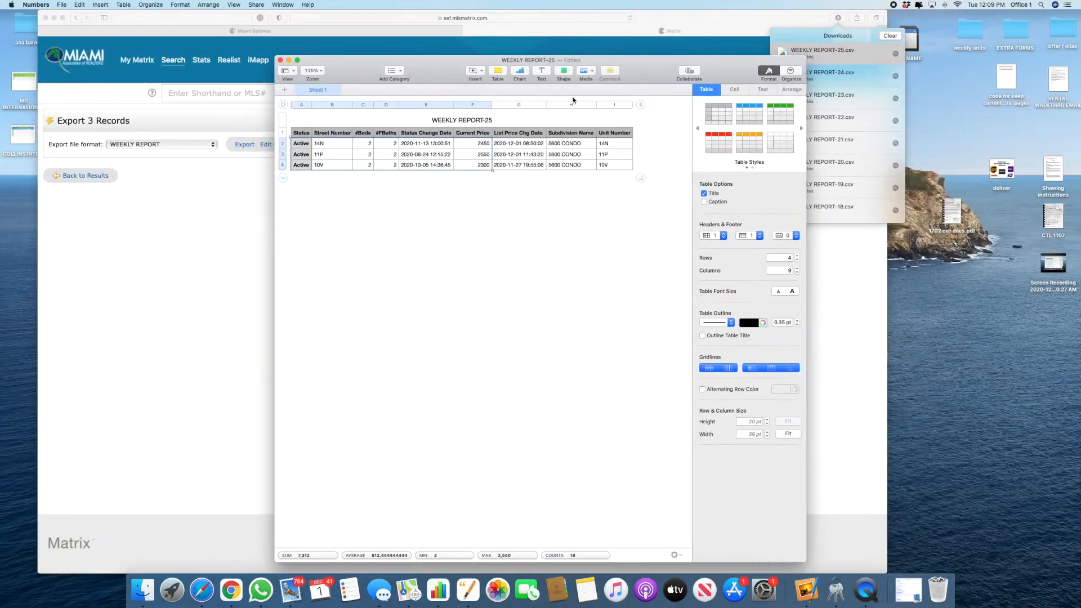
Step: Paste the List Price Chg Dates G2:G4 into E12:E14 as December 1, December 1, November 27
drag(534, 145, 527, 182)
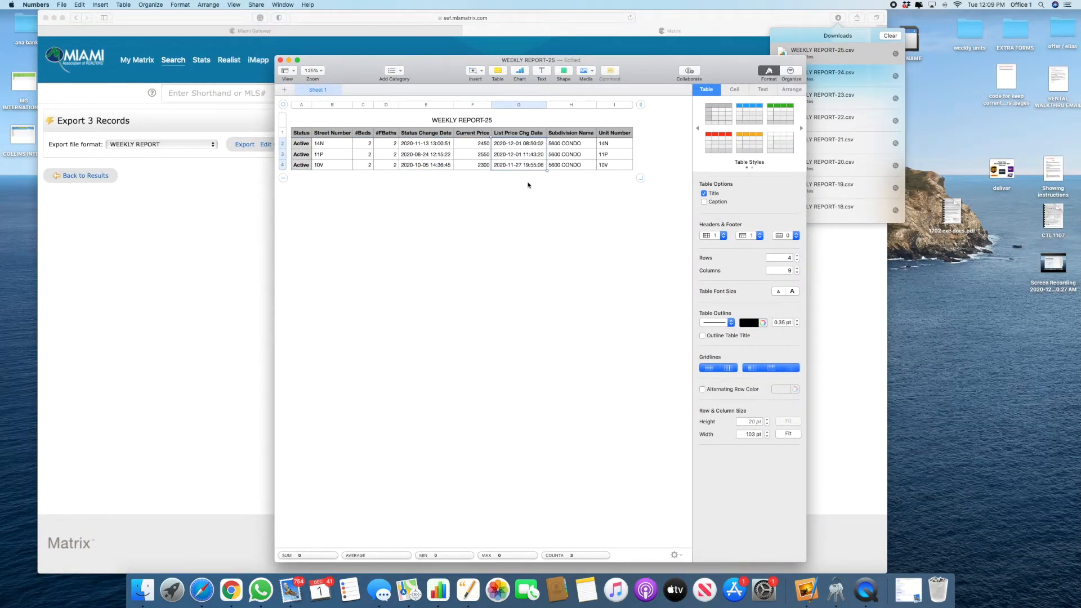
key(ctrl+Right)
right_click(261, 274)
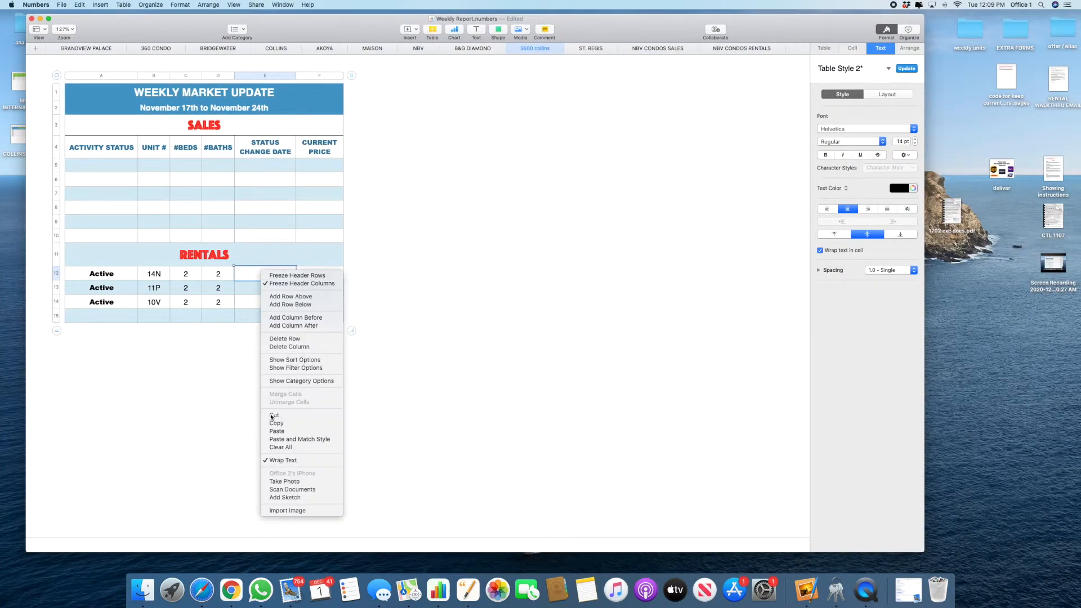
click(279, 438)
click(381, 427)
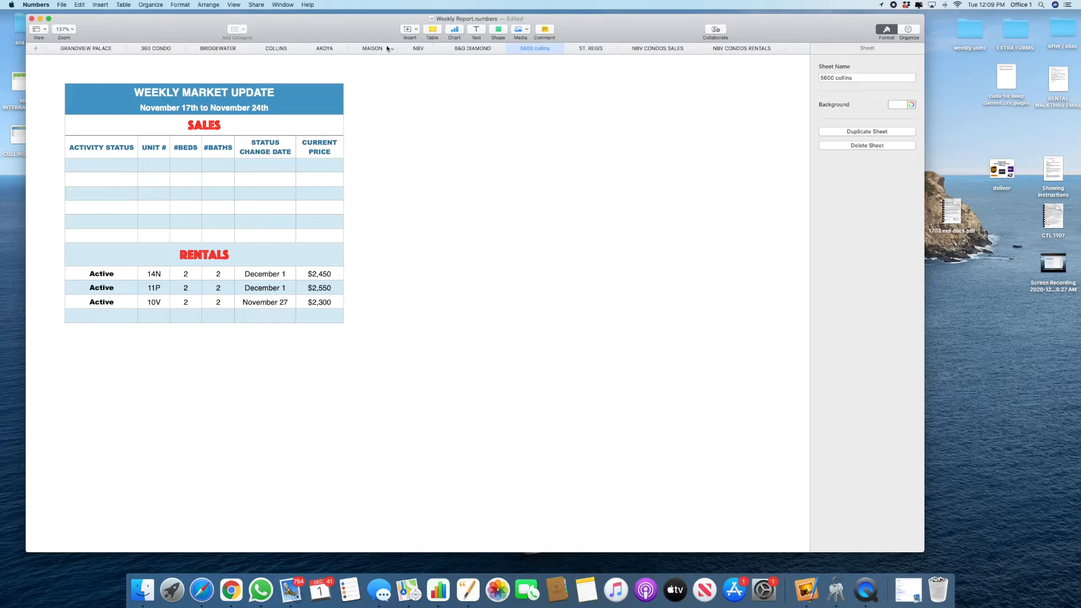
Step: Change the B&G DIAMOND heading's date range to November 24th to December 1st
click(373, 48)
key(super+c)
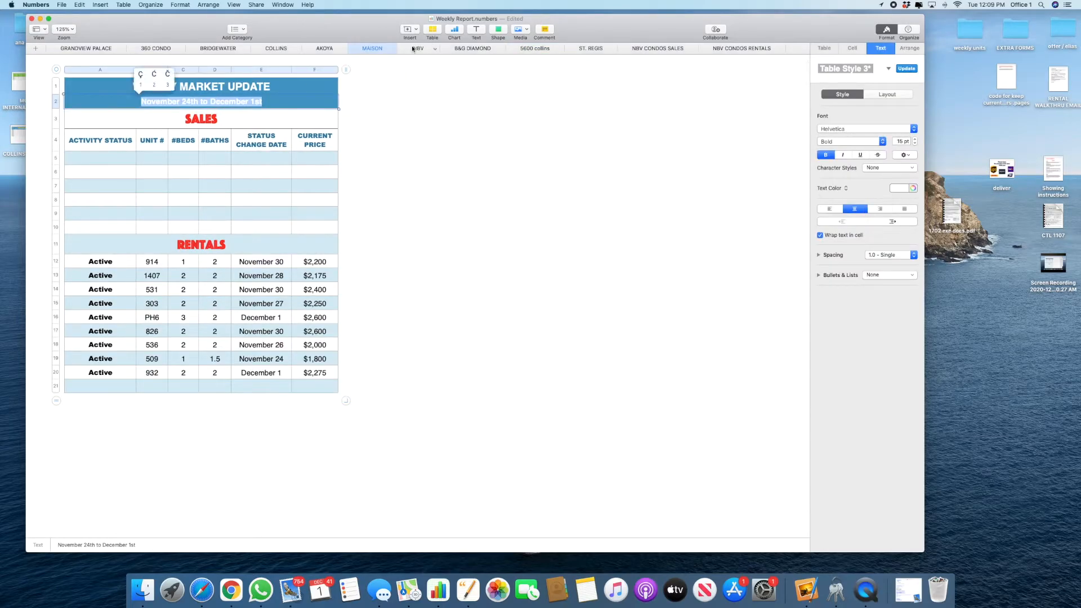
click(414, 48)
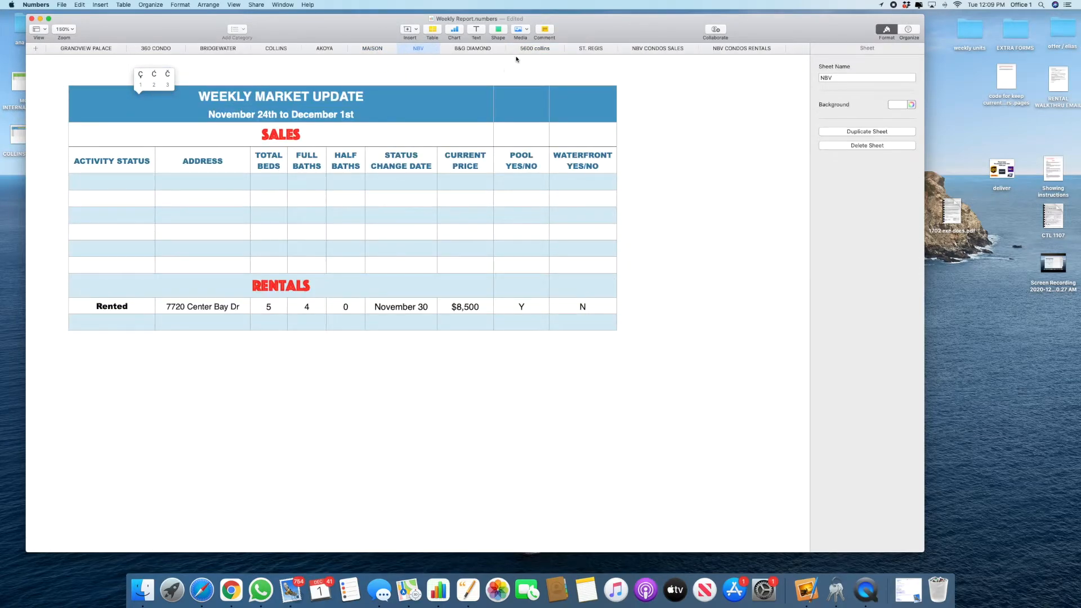
click(473, 48)
triple_click(242, 84)
click(243, 92)
key(super+v)
Step: Look over the 5600 collins and ST. REGIS sheets, ending on 5600 collins
click(532, 49)
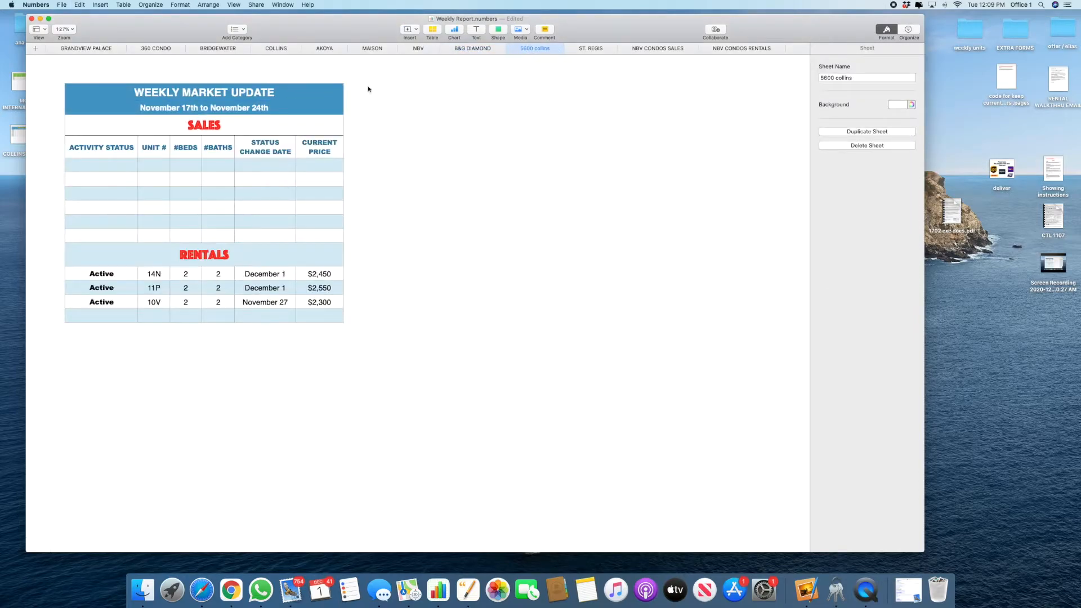
click(208, 108)
click(590, 48)
click(350, 128)
right_click(352, 125)
click(536, 50)
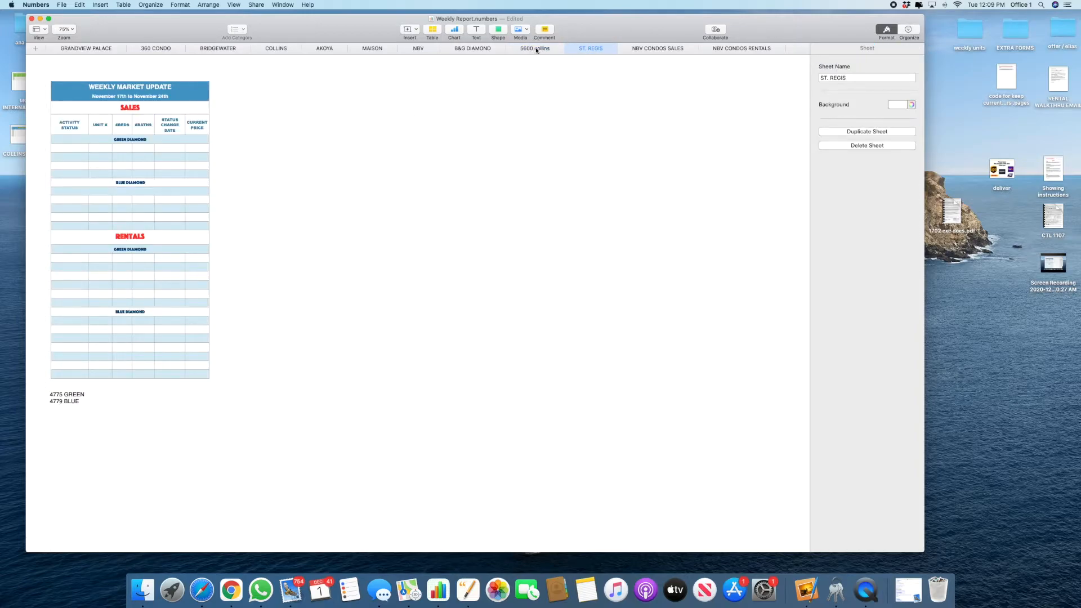
click(518, 49)
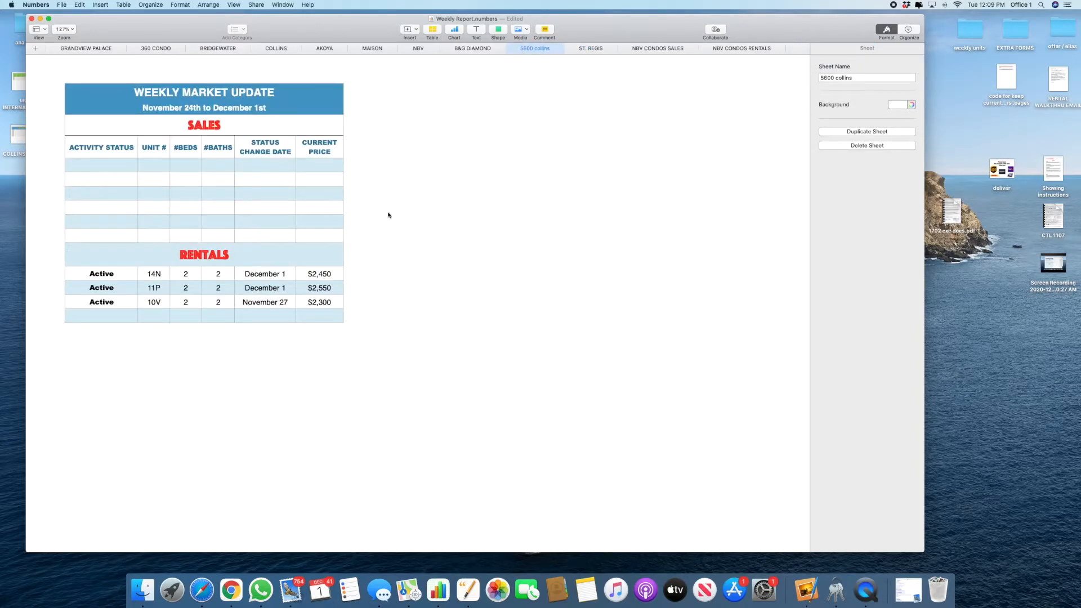
right_click(489, 196)
click(441, 181)
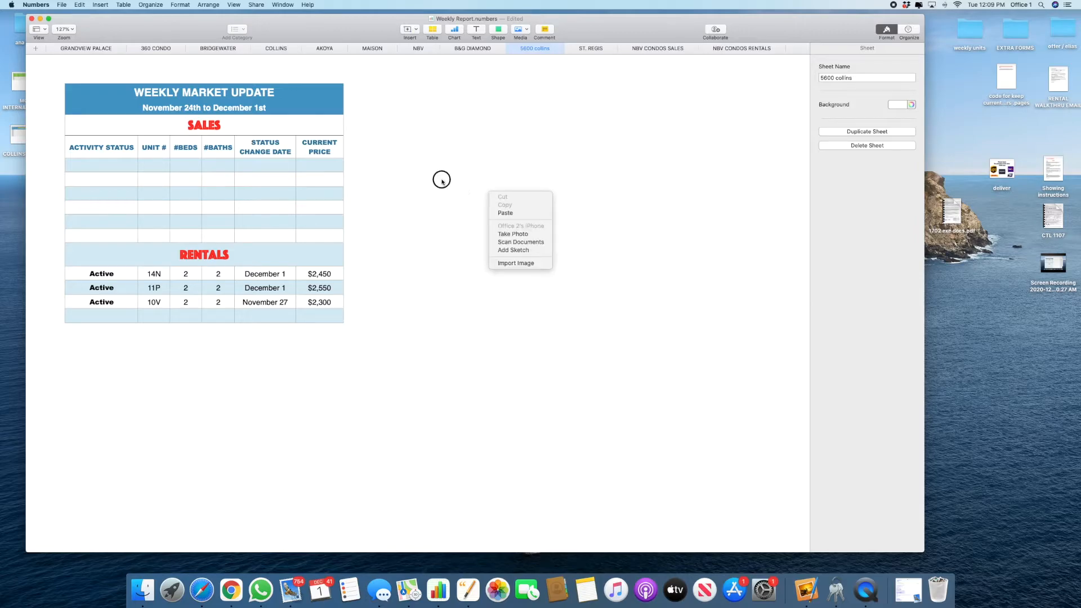
scroll(442, 182, up, 3)
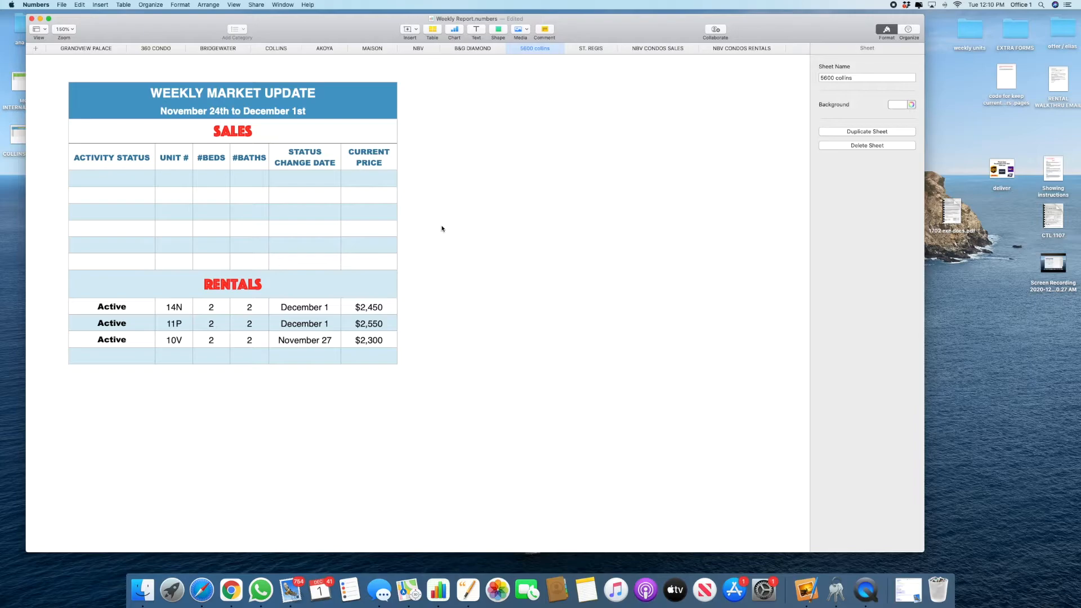
Step: Check the GRANDVIEW PALACE sheet, then go to the desktop holding the exported report
click(87, 49)
scroll(518, 177, down, 1)
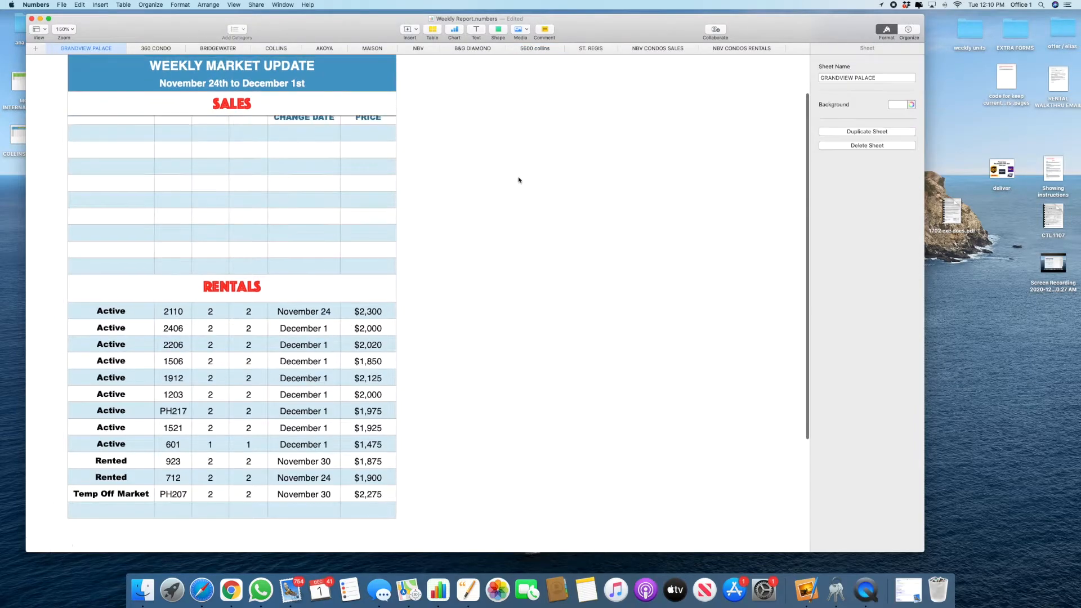
scroll(518, 179, down, 3)
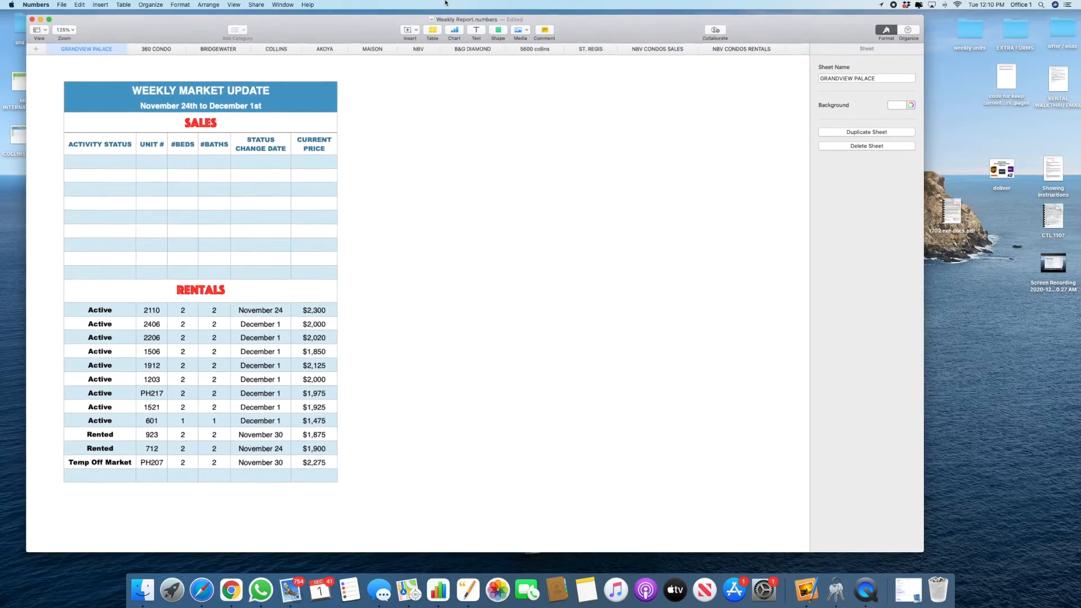
key(ctrl+Up)
click(167, 26)
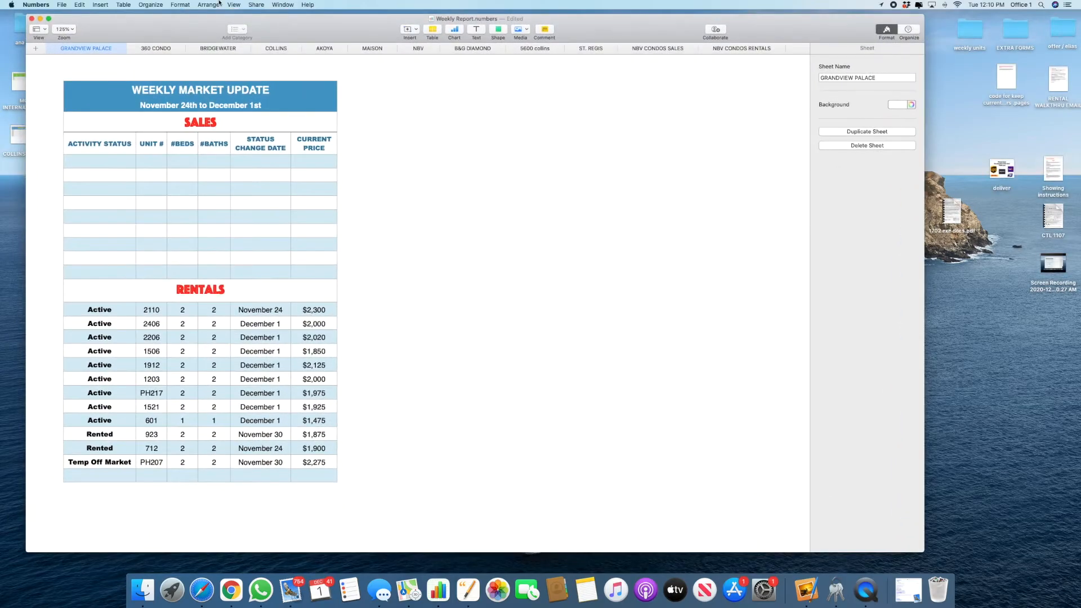
key(ctrl+Up)
click(217, 28)
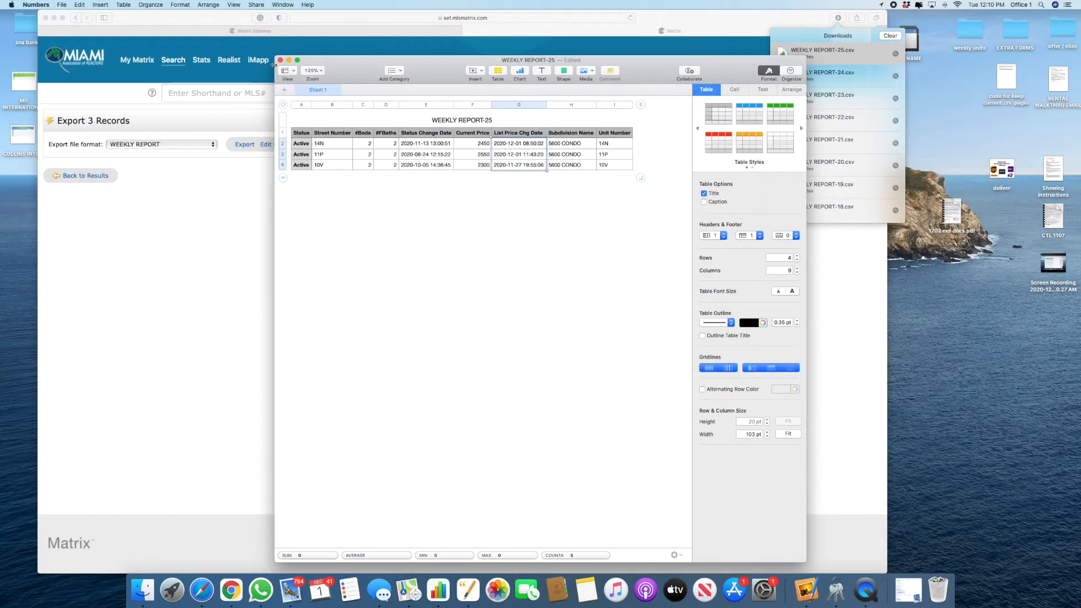
Step: Close WEEKLY REPORT-25 without saving and clear Safari's Downloads list
click(280, 60)
click(476, 178)
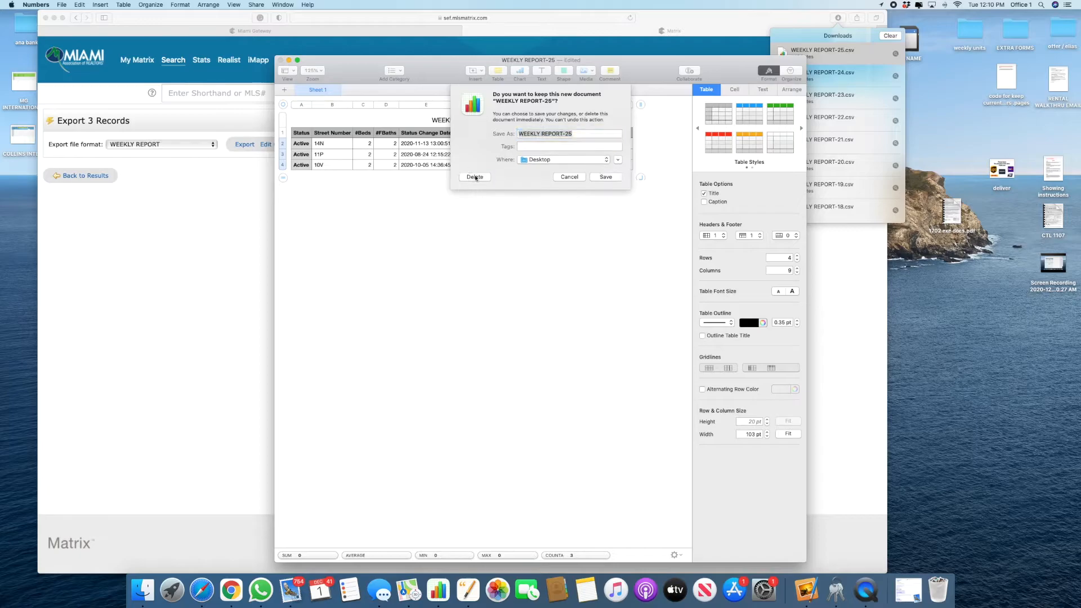
click(887, 37)
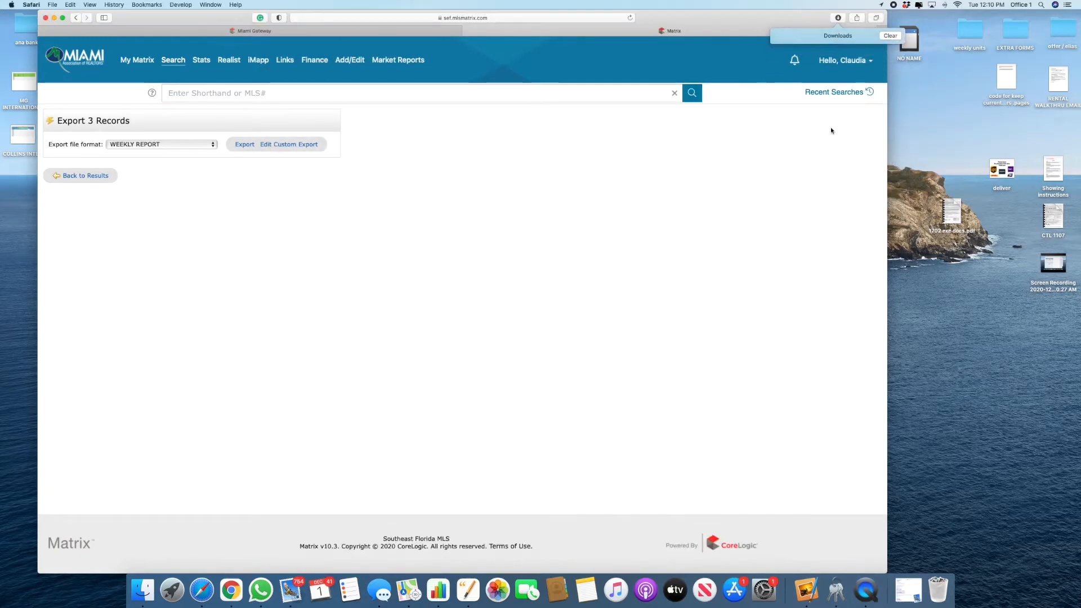
Step: Return Safari to the My Matrix dashboard and switch to Desktop 2 with the Weekly Report
click(153, 61)
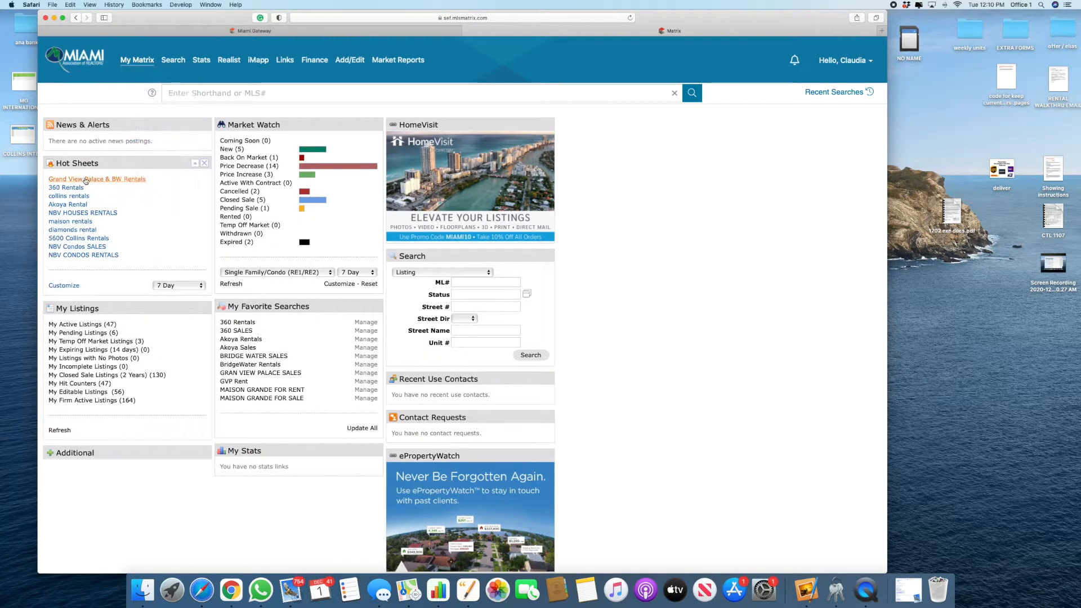
key(ctrl+Up)
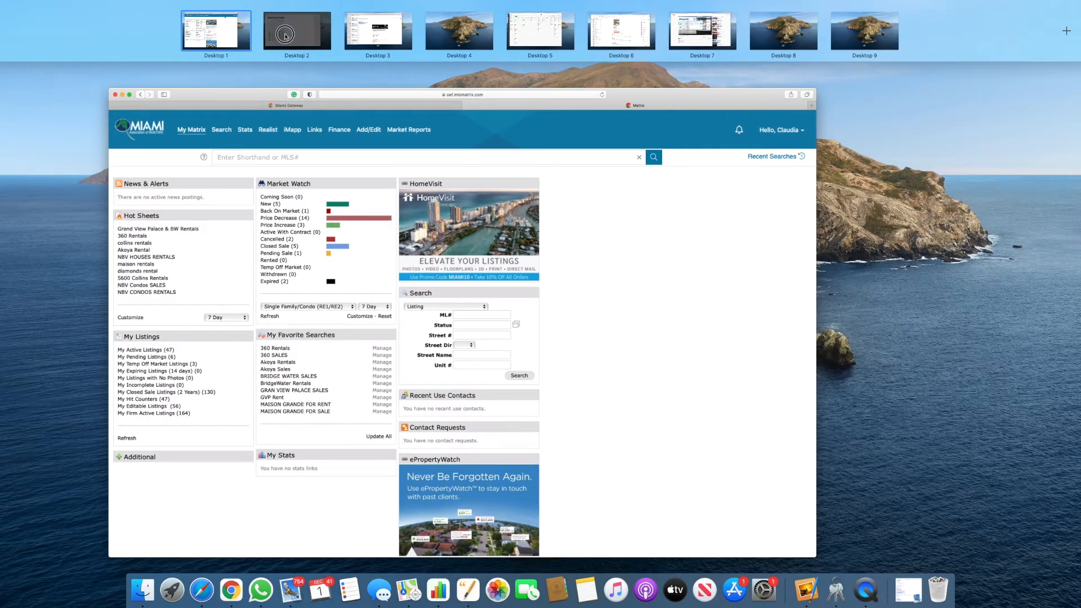
click(285, 36)
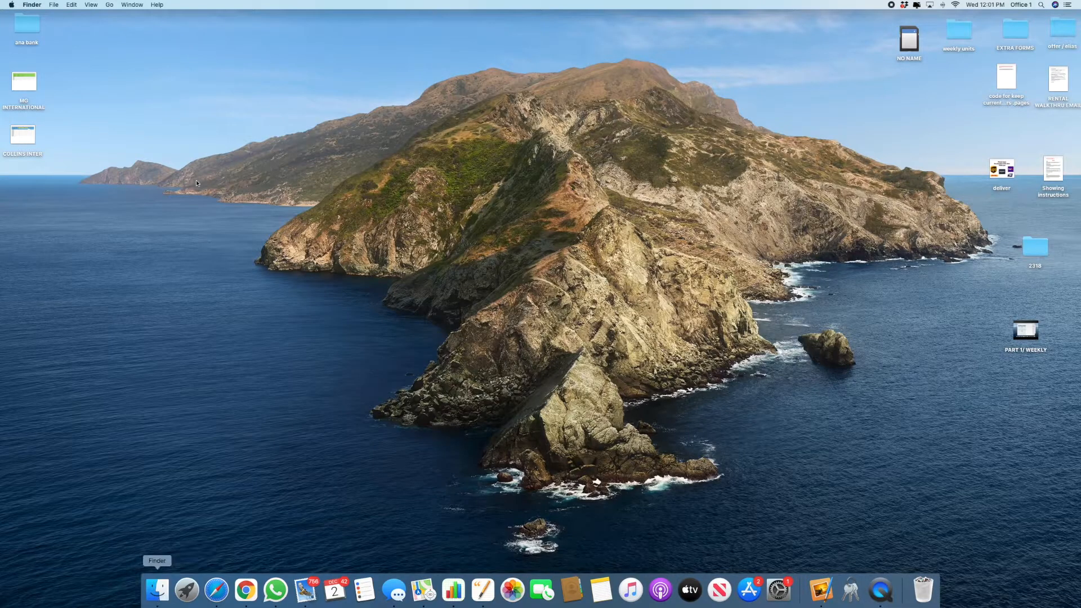
Step: Open Weekly Report.numbers from South Florida Dropbox > Office 1 > ADVERT. > WEEKLY REPORT
click(157, 590)
click(217, 143)
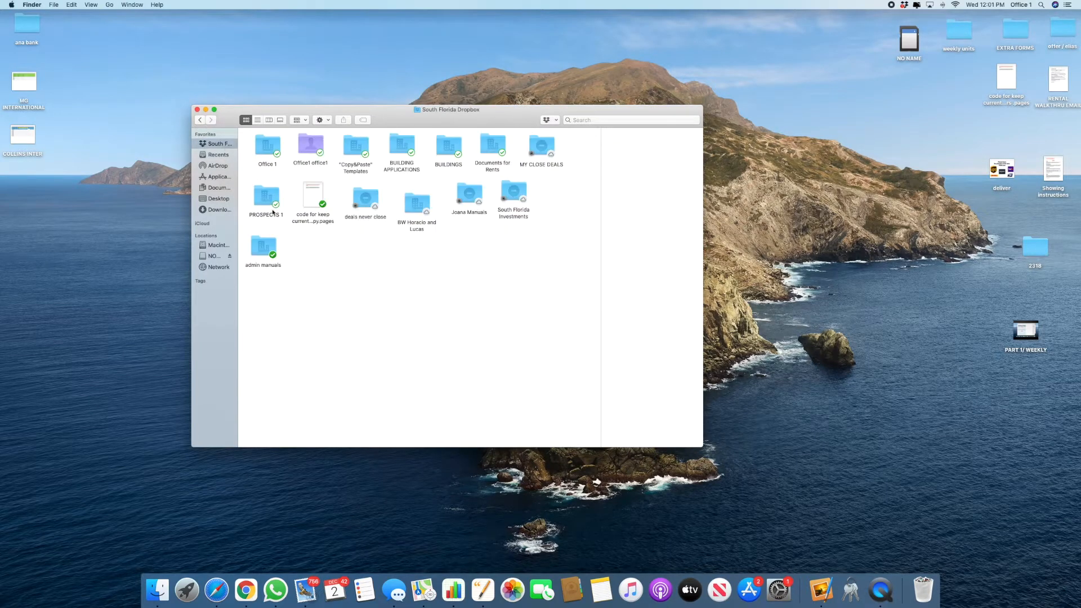
double_click(272, 150)
double_click(258, 148)
click(200, 120)
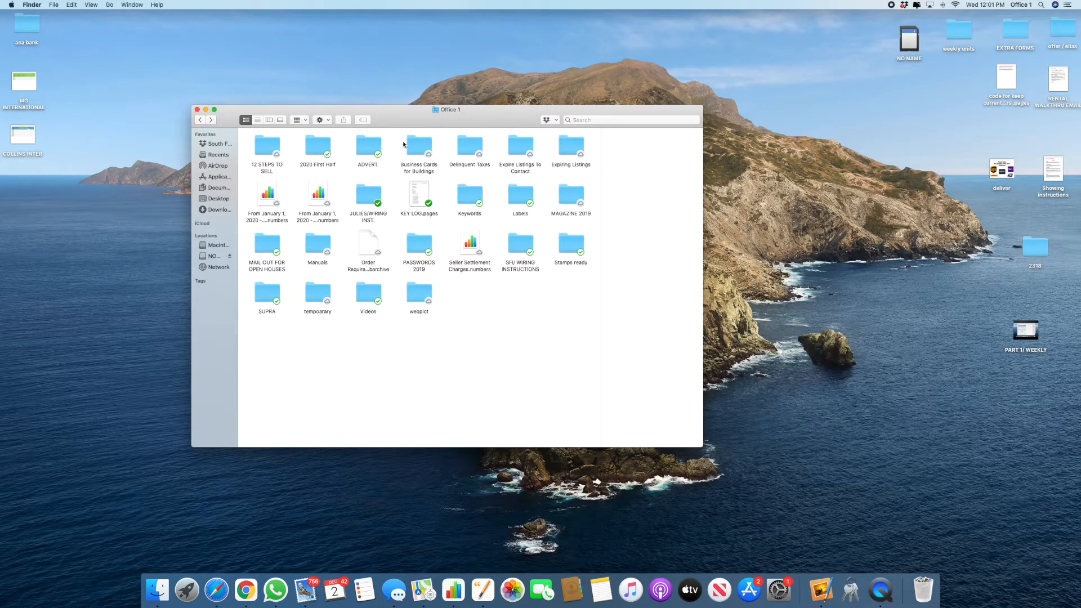
double_click(379, 151)
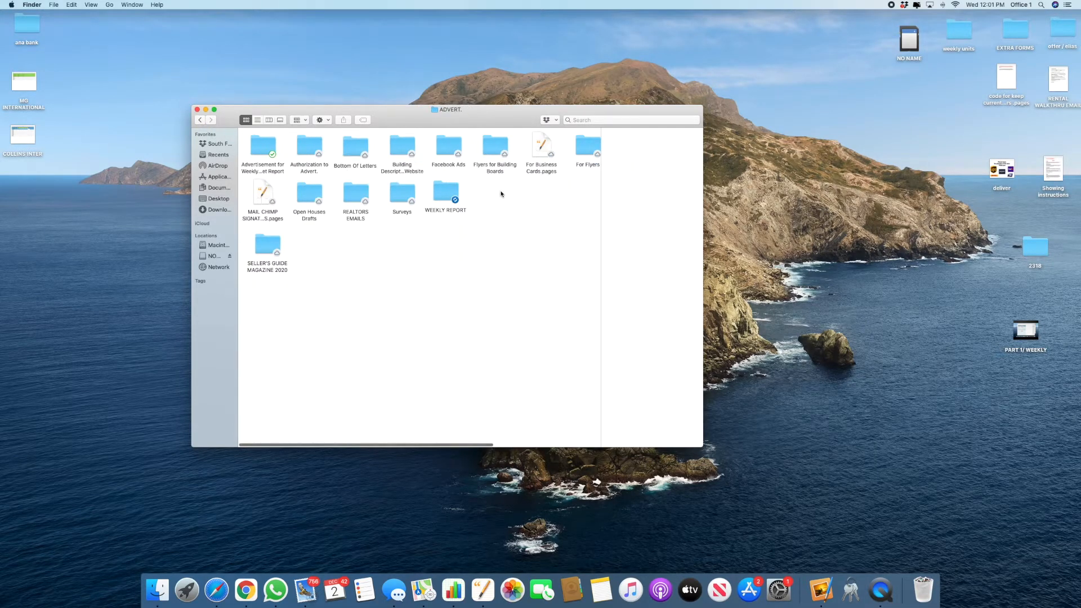
double_click(445, 191)
double_click(265, 142)
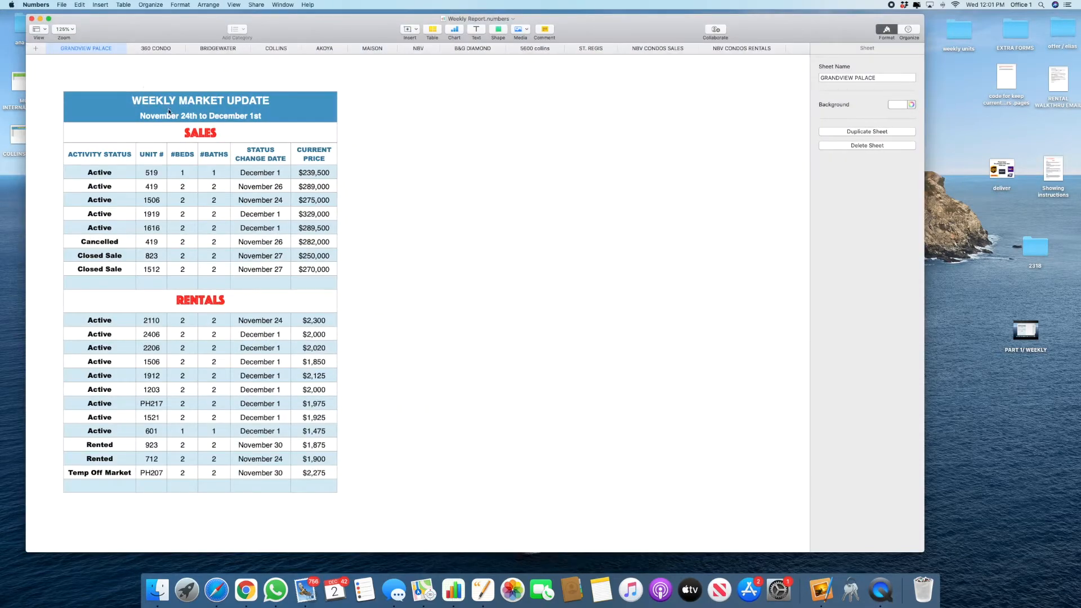
Step: Show the 360 CONDO sheet in a widened window and mark its whole table for a screenshot
click(151, 49)
click(519, 180)
scroll(521, 181, up, 2)
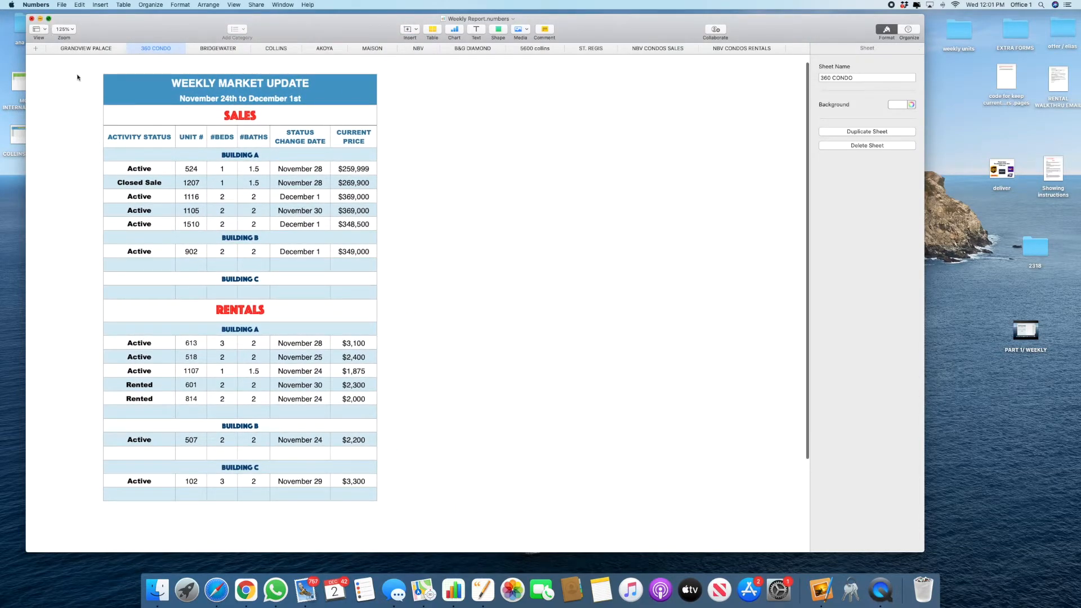
key(ctrl+super+f)
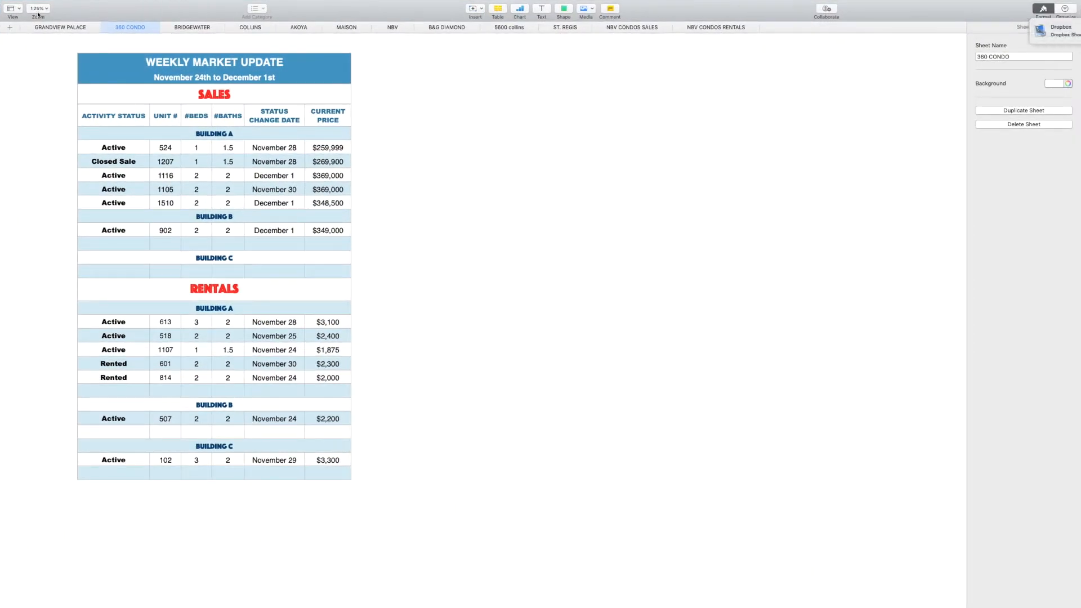
key(ctrl+super+f)
drag(921, 18, 1027, 20)
scroll(570, 255, up, 3)
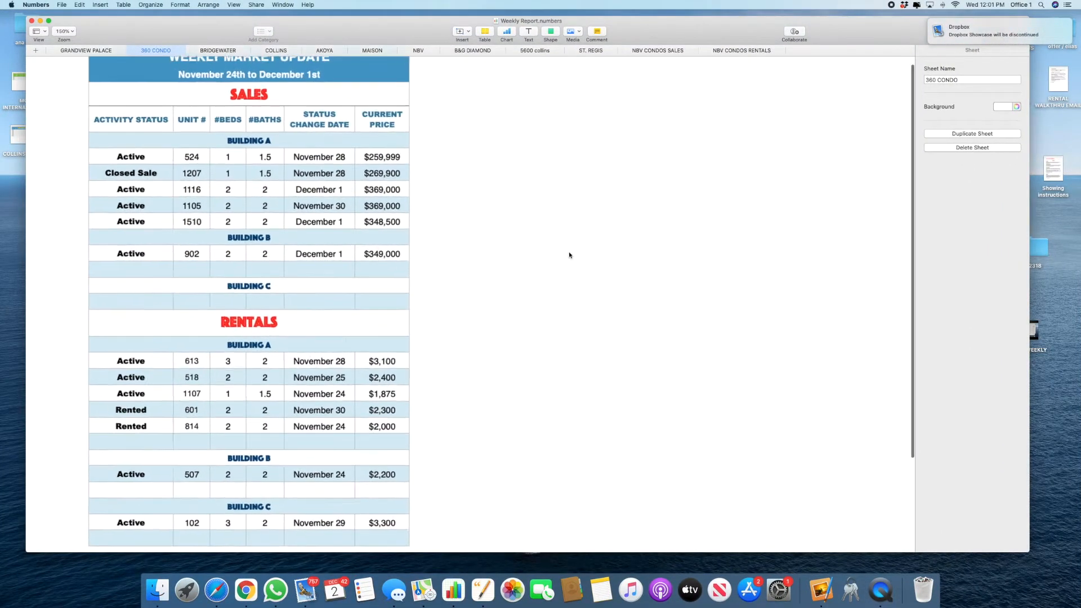
scroll(506, 264, down, 3)
scroll(506, 264, up, 2)
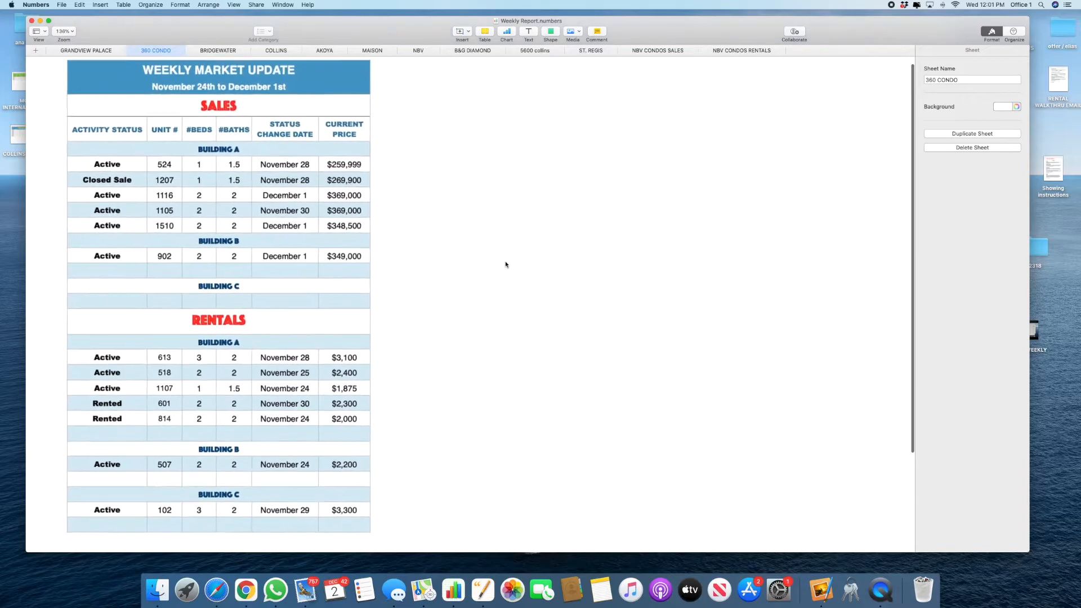
key(super+shift+4)
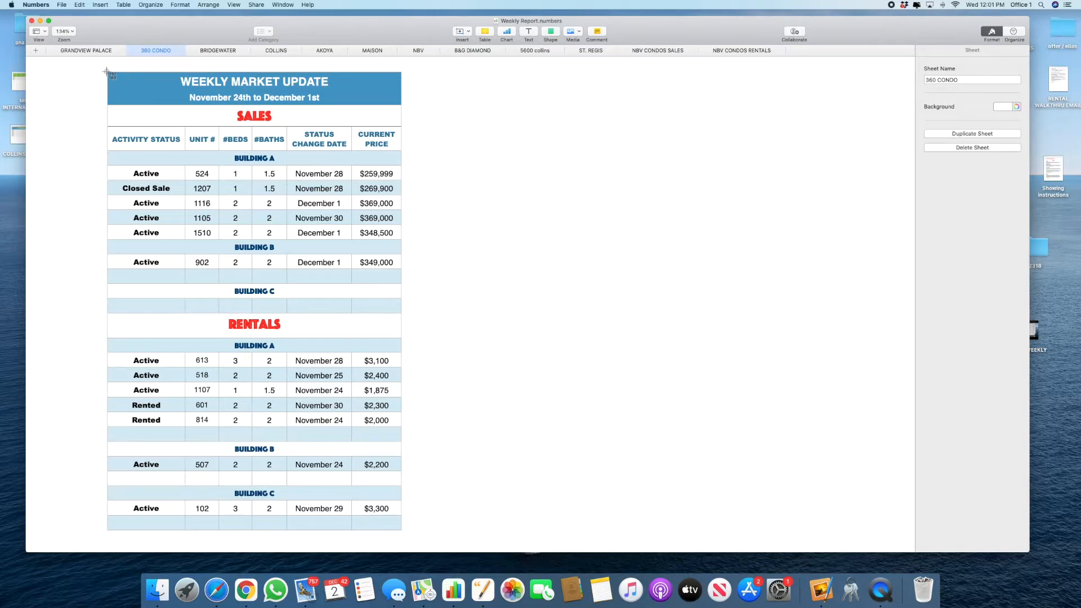
drag(107, 72, 401, 531)
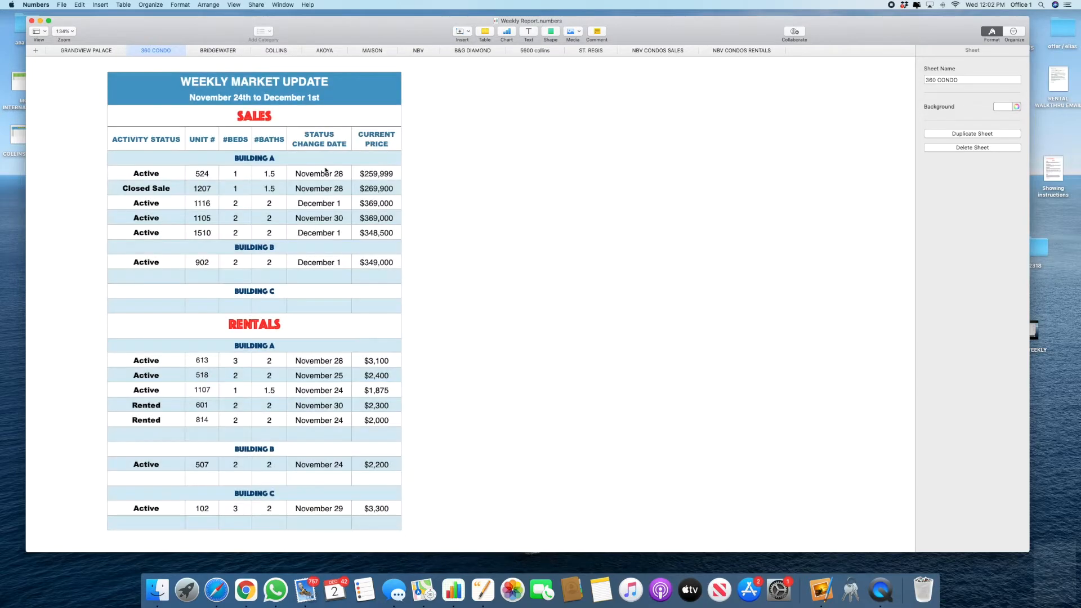
Step: Switch to the BRIDGEWATER sheet and screenshot its whole weekly market update table
click(215, 50)
click(412, 344)
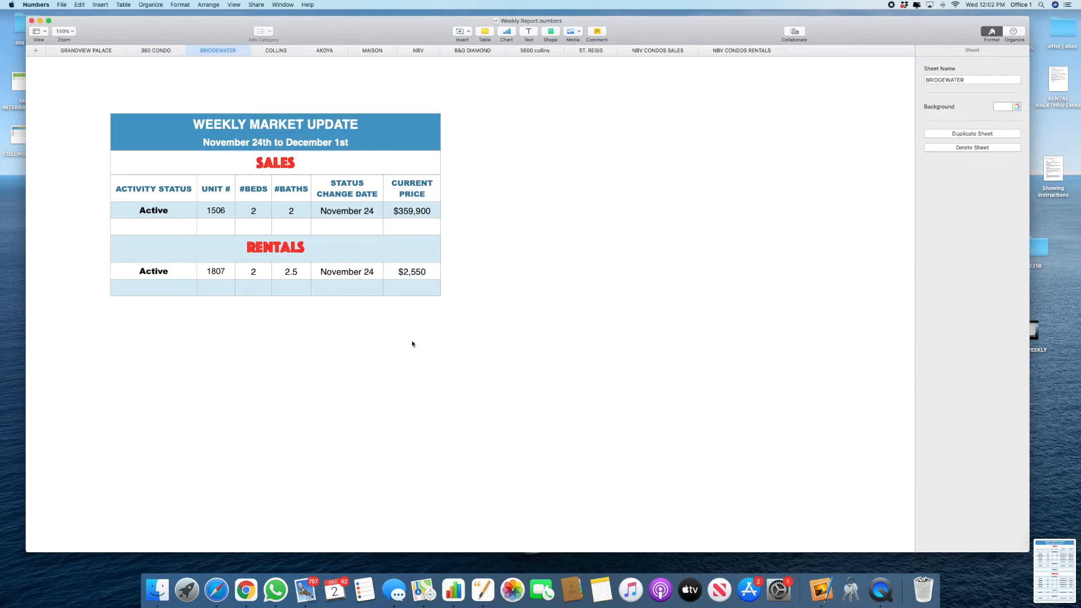
scroll(412, 344, up, 5)
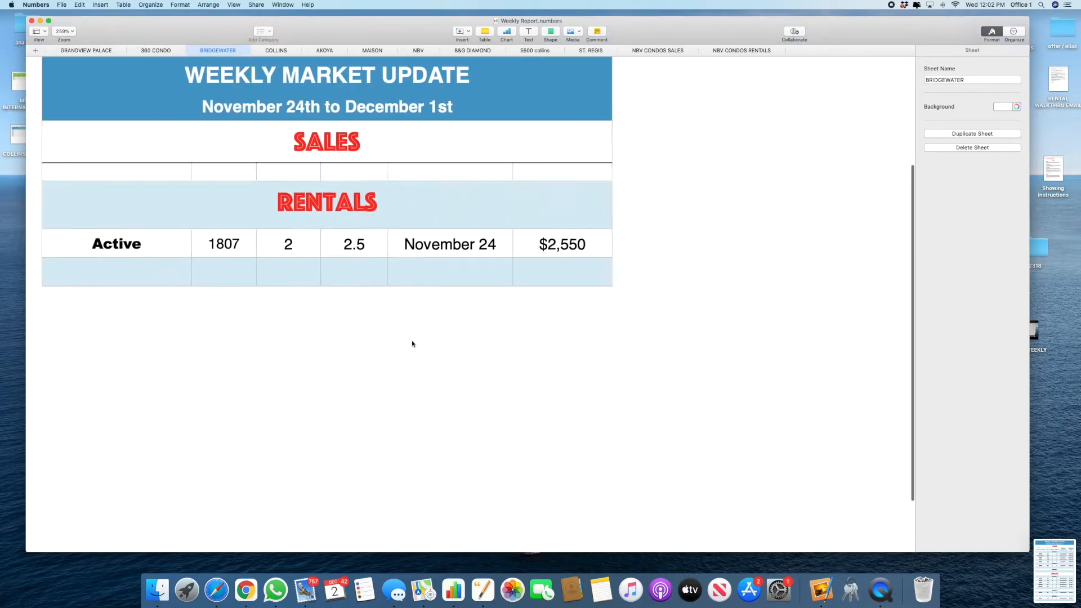
scroll(412, 344, up, 5)
key(super+shift+4)
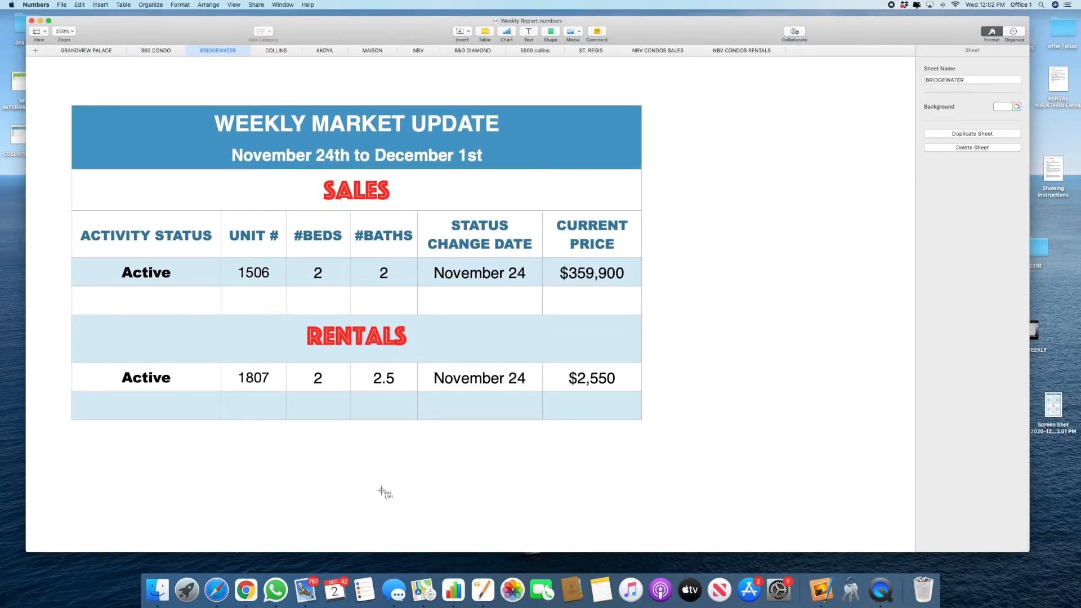
drag(71, 104, 642, 421)
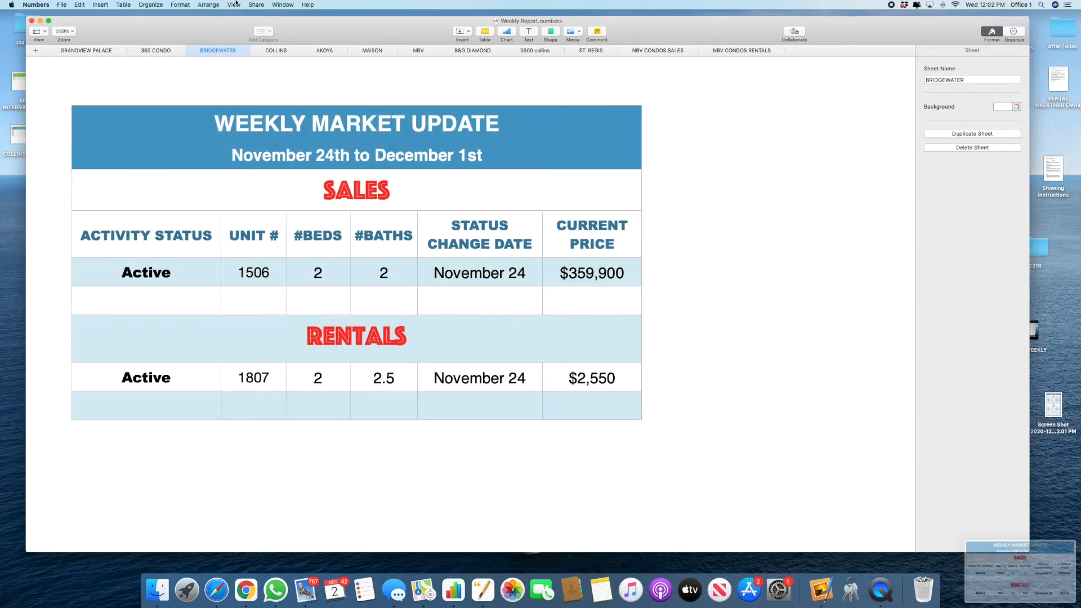
key(ctrl+Up)
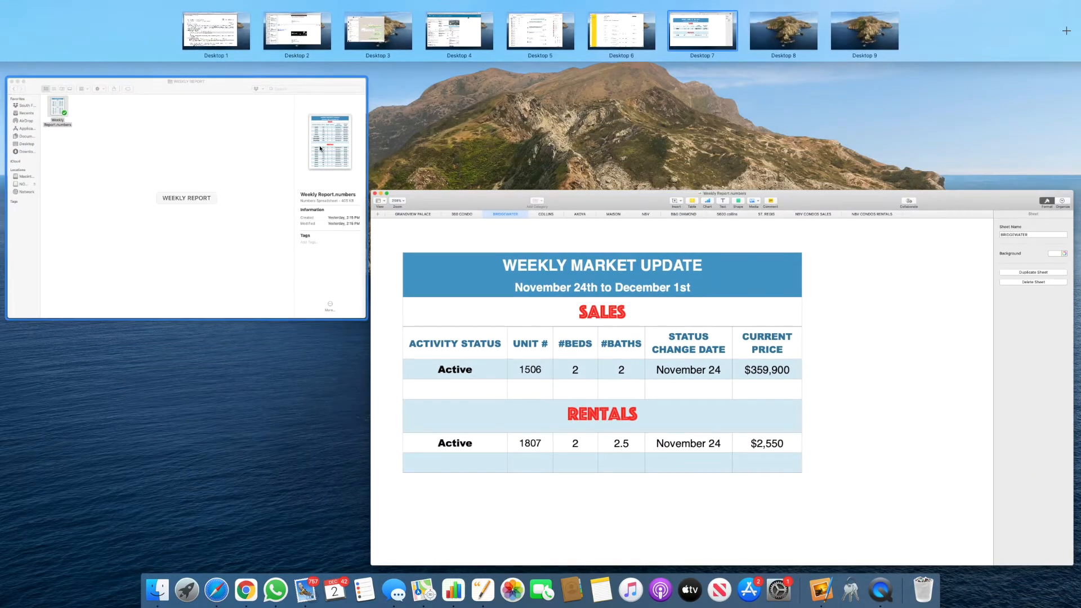
Step: In Mailchimp, list the campaigns for The BridgeWater audience
click(636, 17)
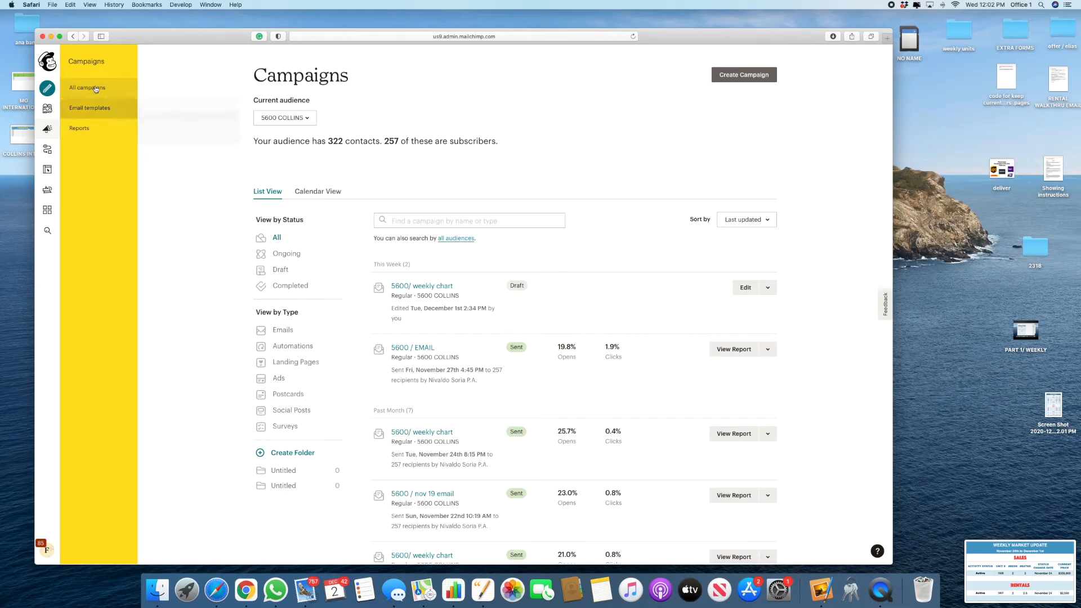
click(47, 63)
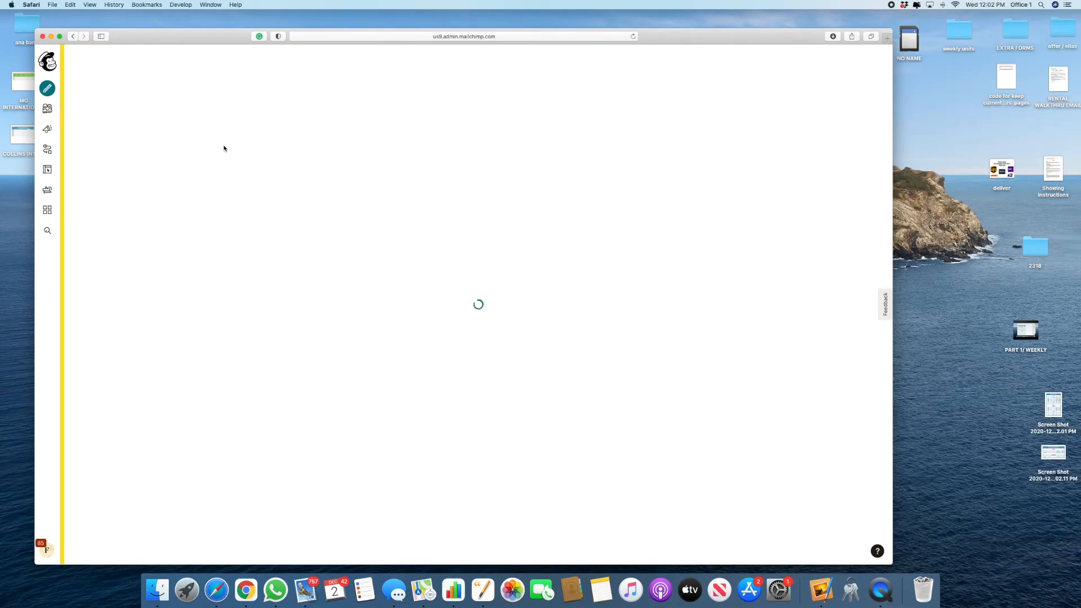
click(48, 129)
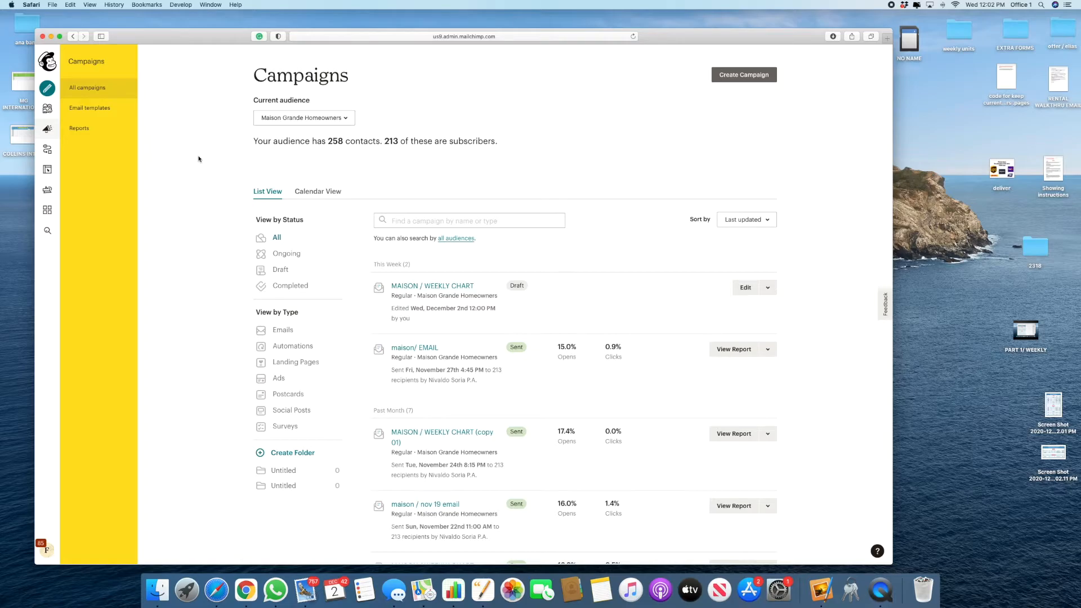
click(308, 117)
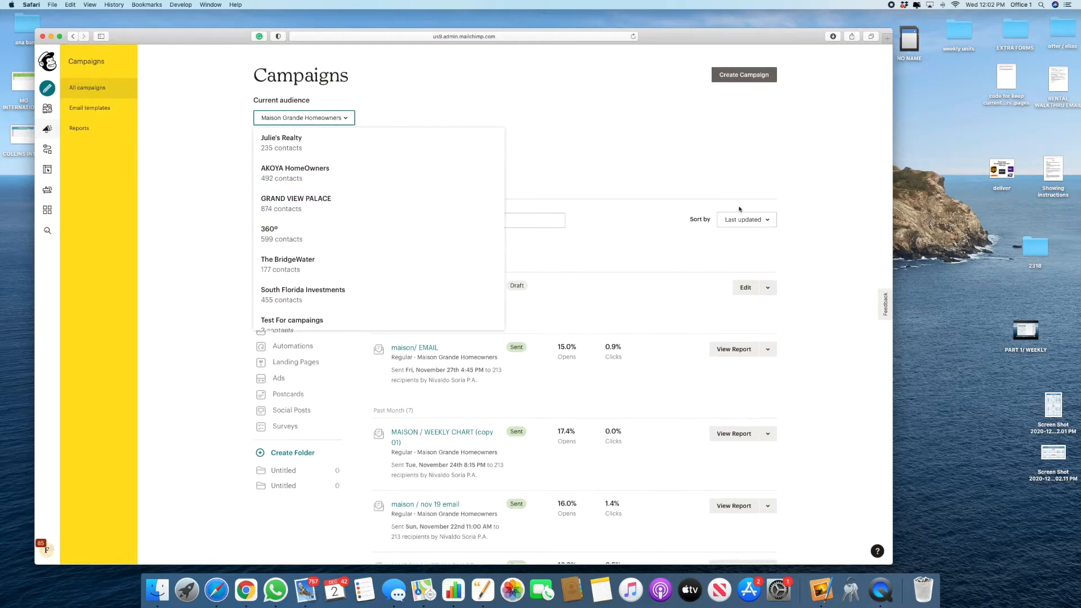
click(288, 263)
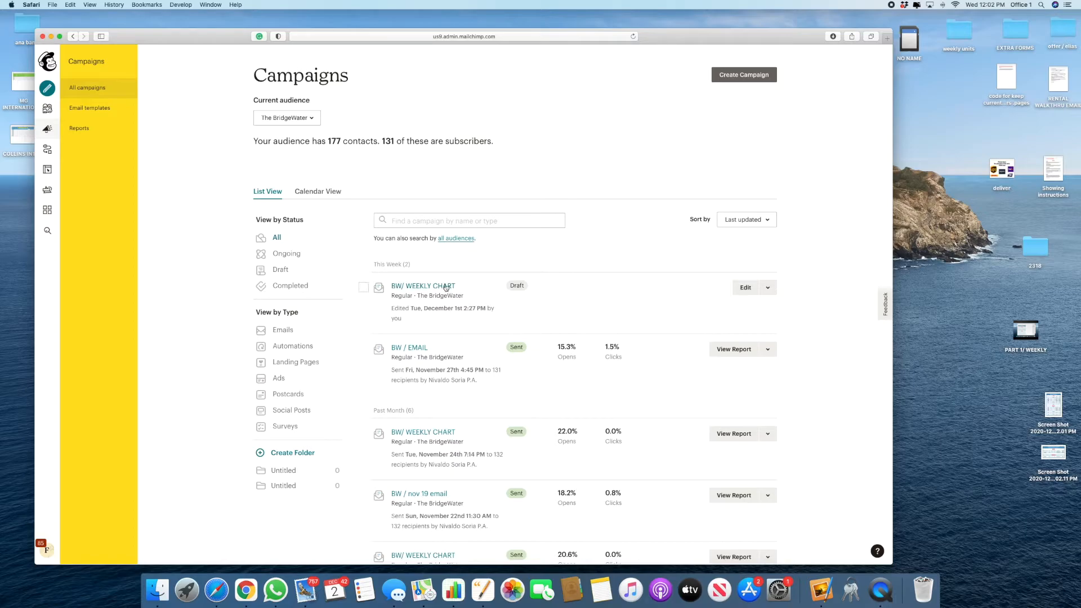
Step: Look at the BW/ WEEKLY CHART draft and bring up the actions for last week's sent chart
scroll(475, 340, down, 5)
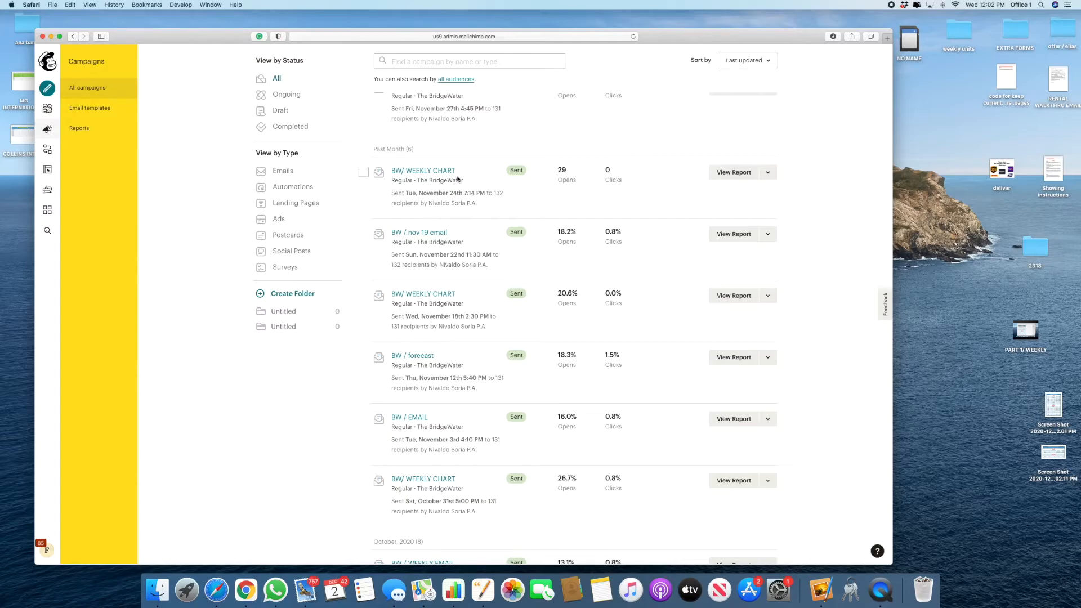
scroll(450, 179, up, 4)
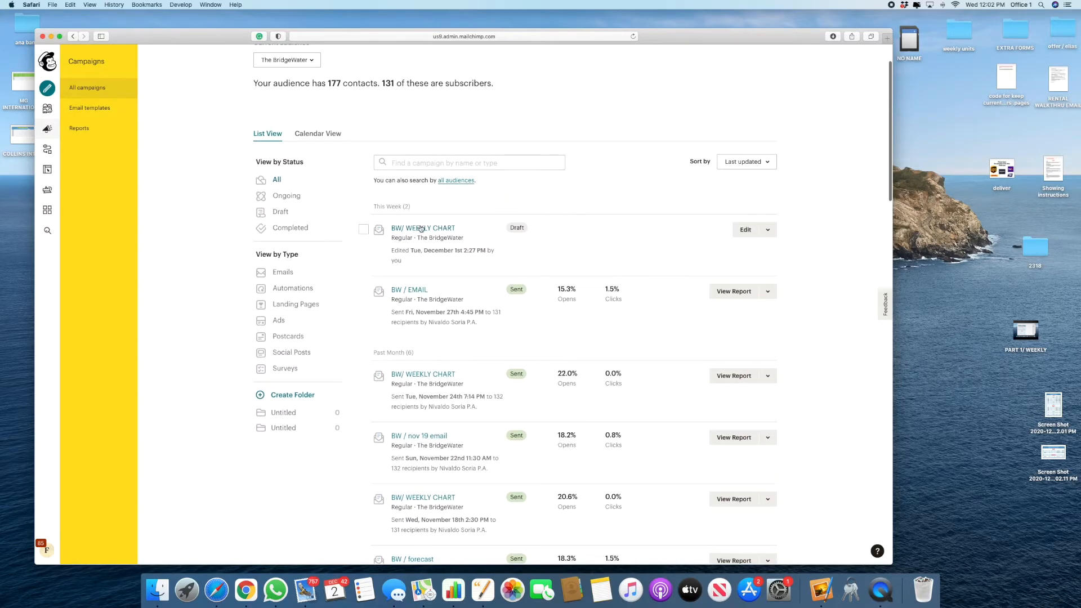
click(420, 229)
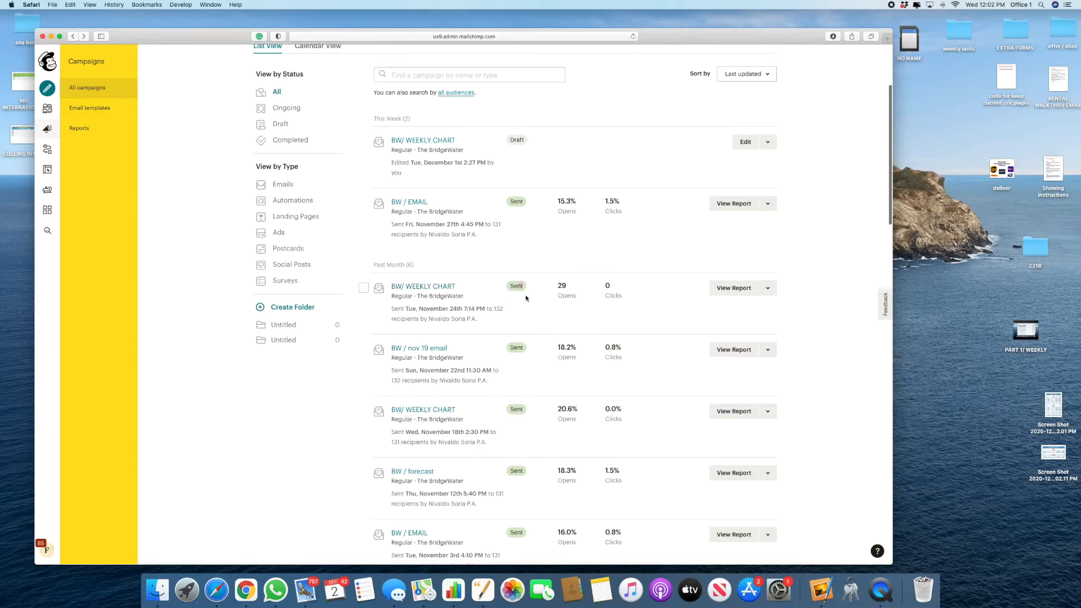
click(768, 288)
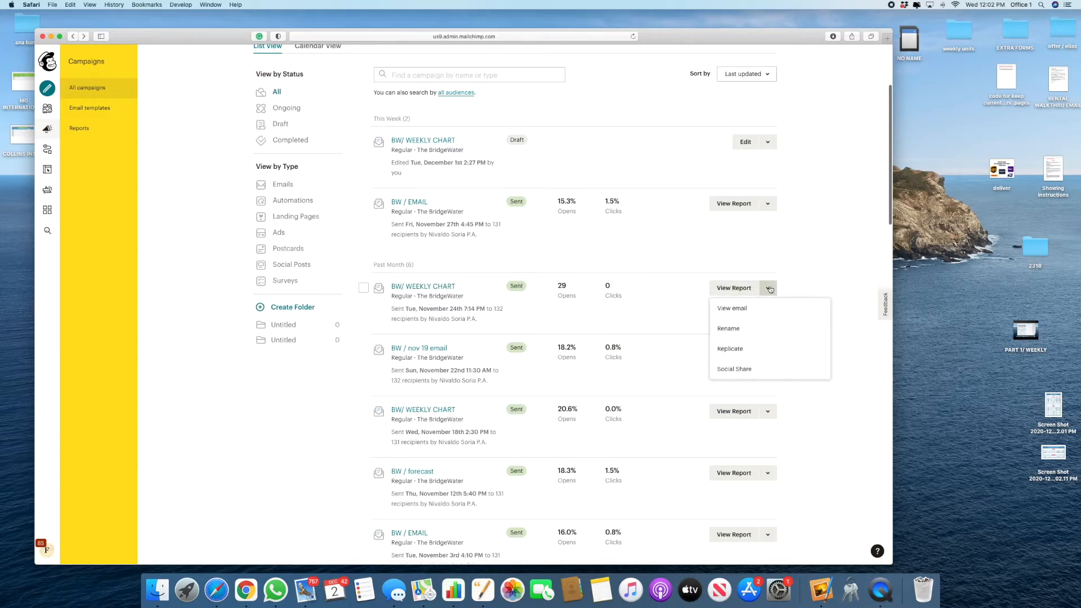
Step: Replicate last week's sent chart and rename the copy BW/ WEEKLY CHART without '(copy 01)'
click(743, 350)
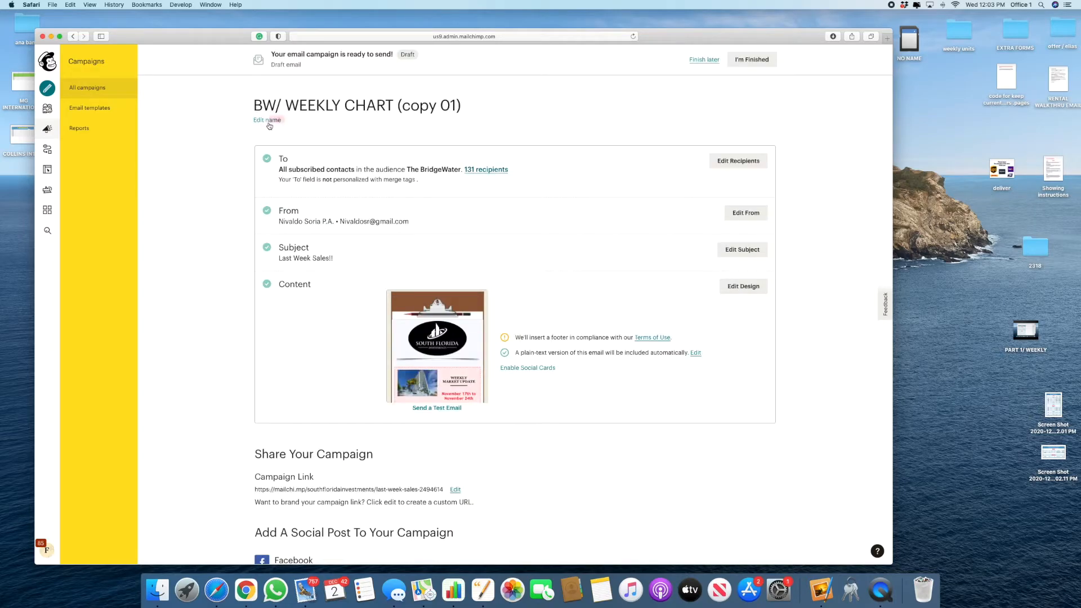
click(270, 120)
key(BackSpace)
key(BackSpace)
key(BackSpace)
key(BackSpace)
key(BackSpace)
key(BackSpace)
key(BackSpace)
key(BackSpace)
key(BackSpace)
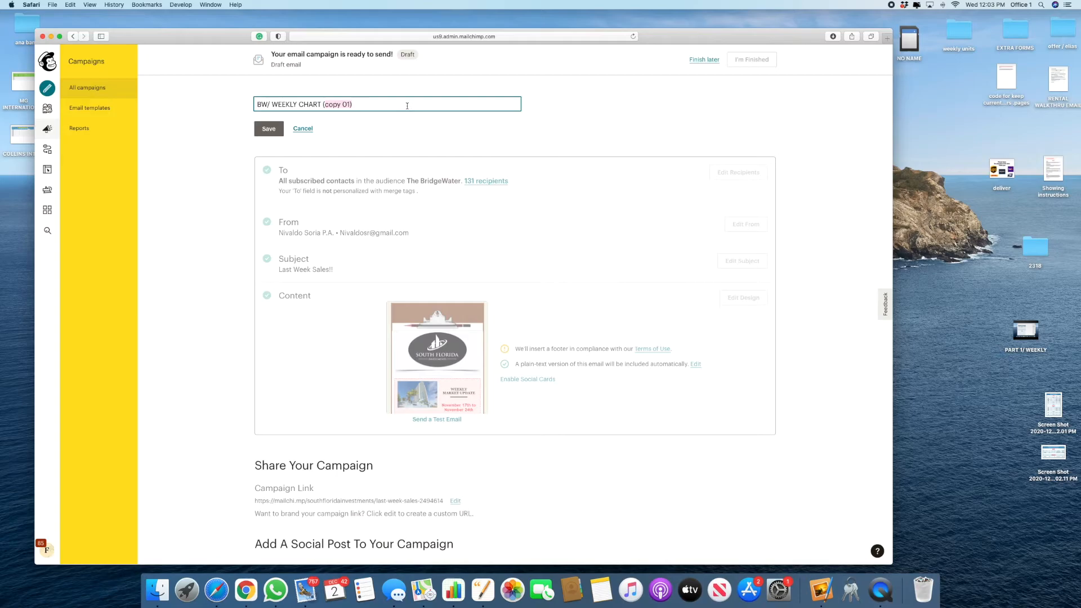
key(Return)
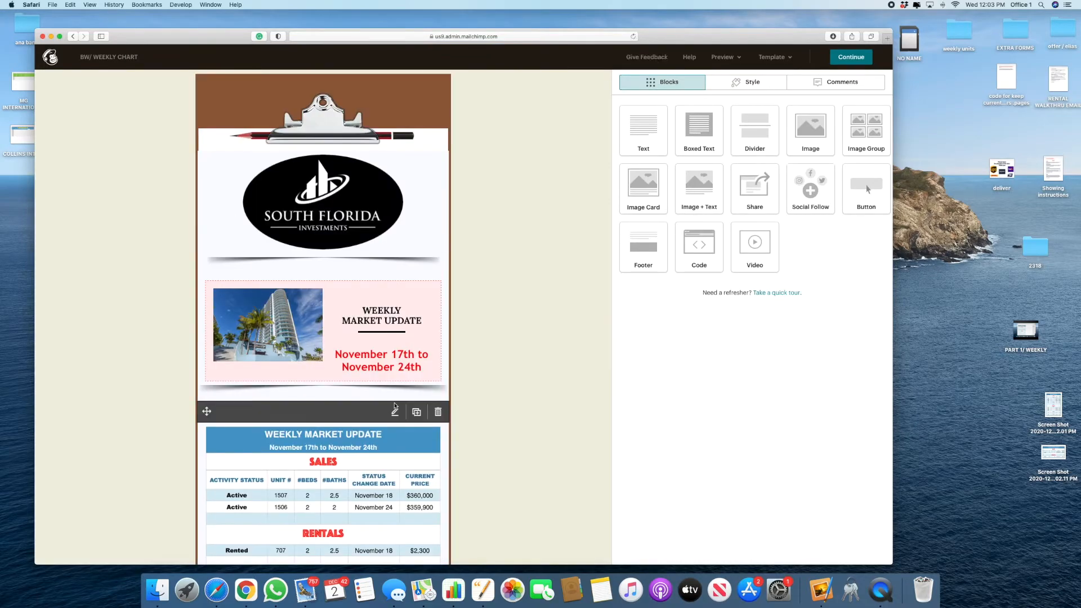
Step: Replace the weekly table image with the new chart screenshot
scroll(324, 315, down, 2)
drag(1053, 453, 322, 373)
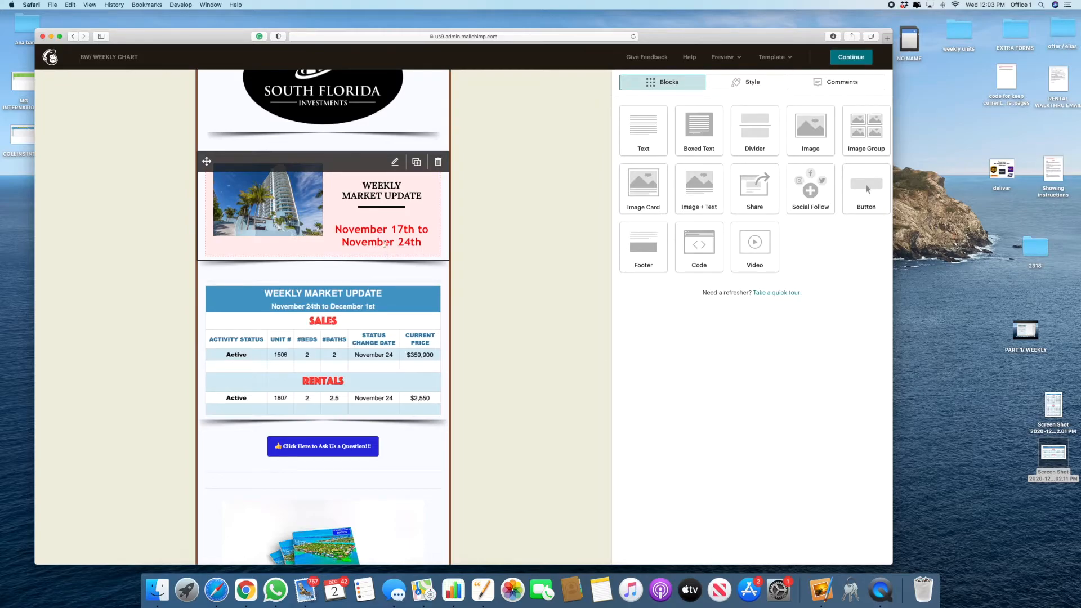
scroll(385, 243, up, 3)
scroll(386, 270, down, 2)
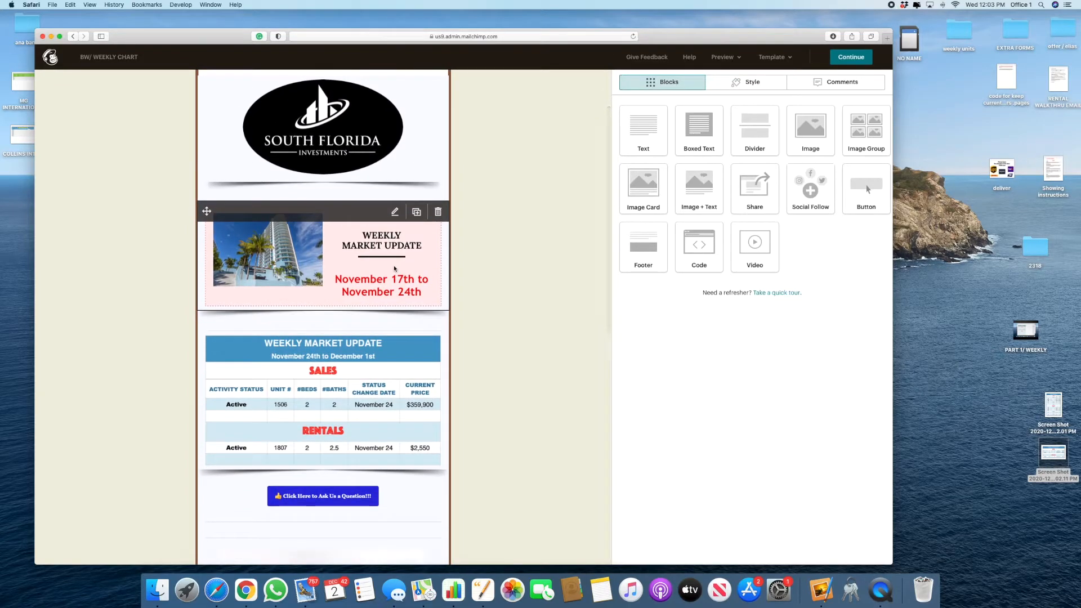
Step: Change the header card's date line to 'November 24th to December 1st' and save
click(387, 276)
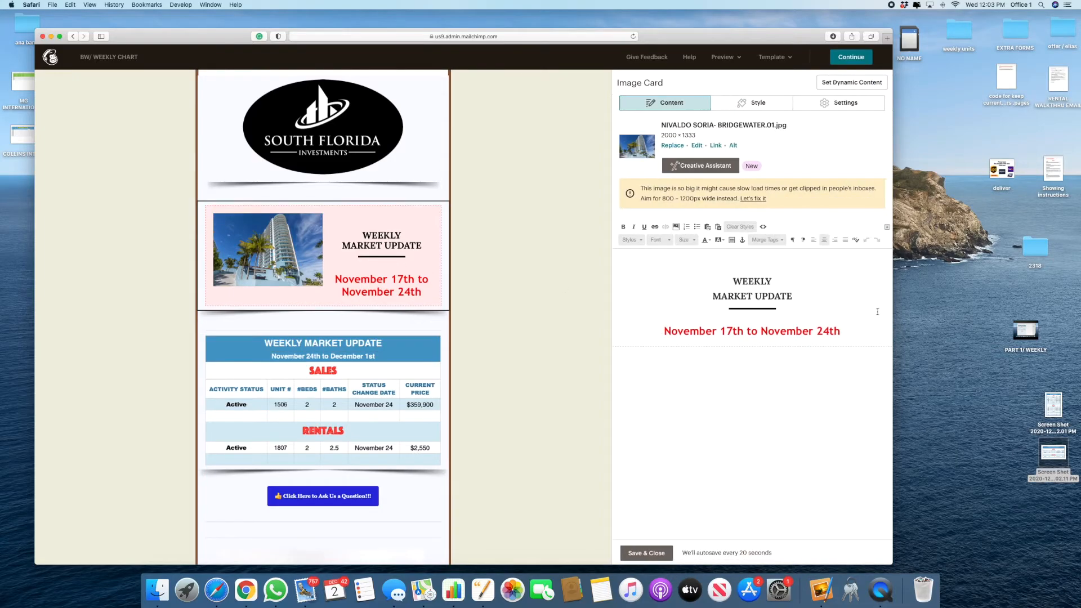
drag(758, 330, 546, 308)
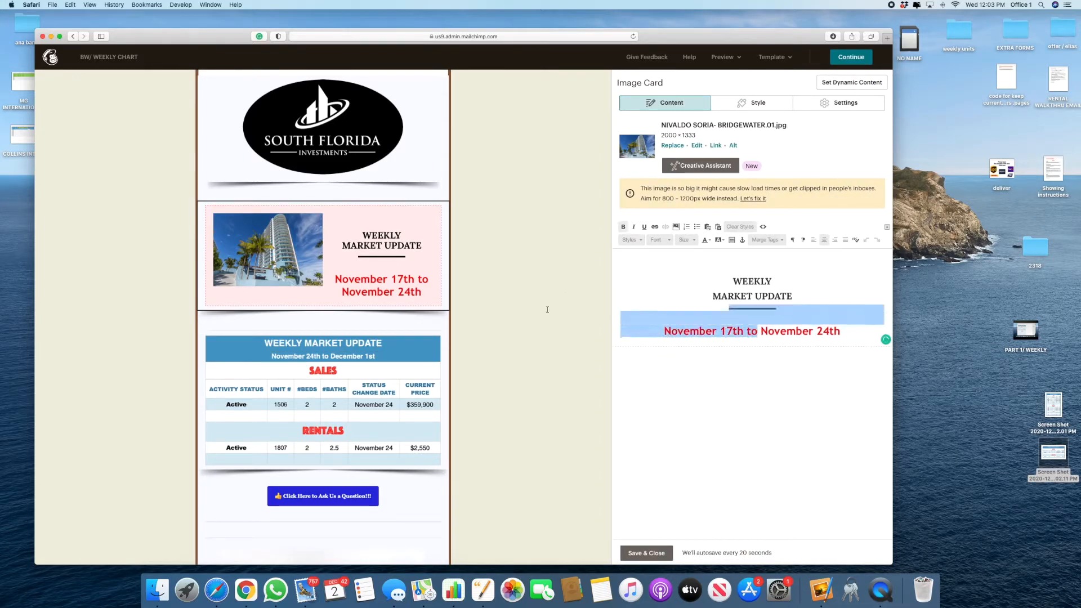
key(BackSpace)
key(Return)
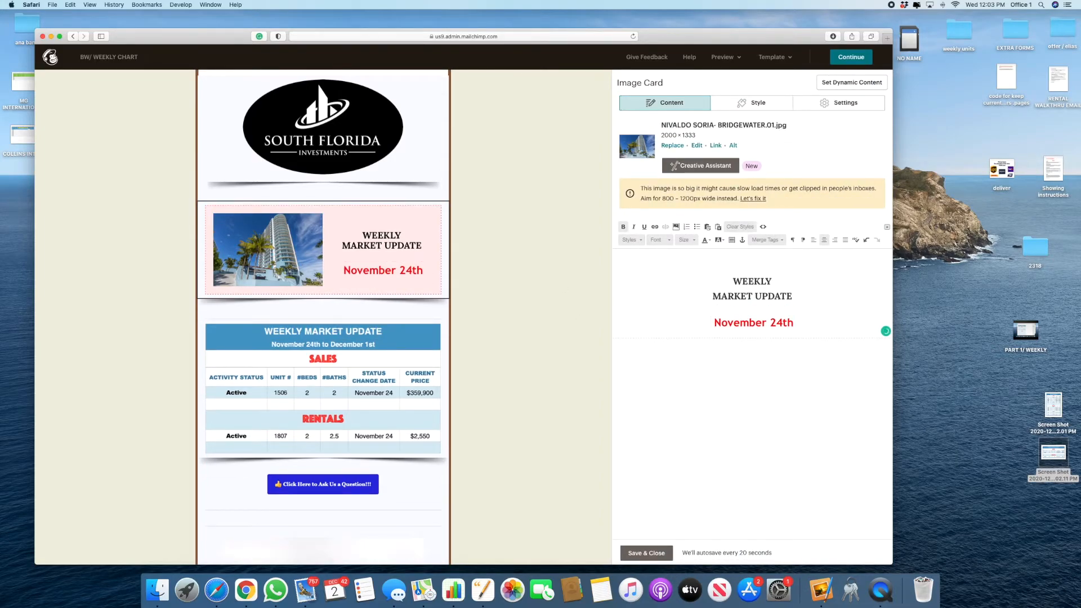
text(to December 1st)
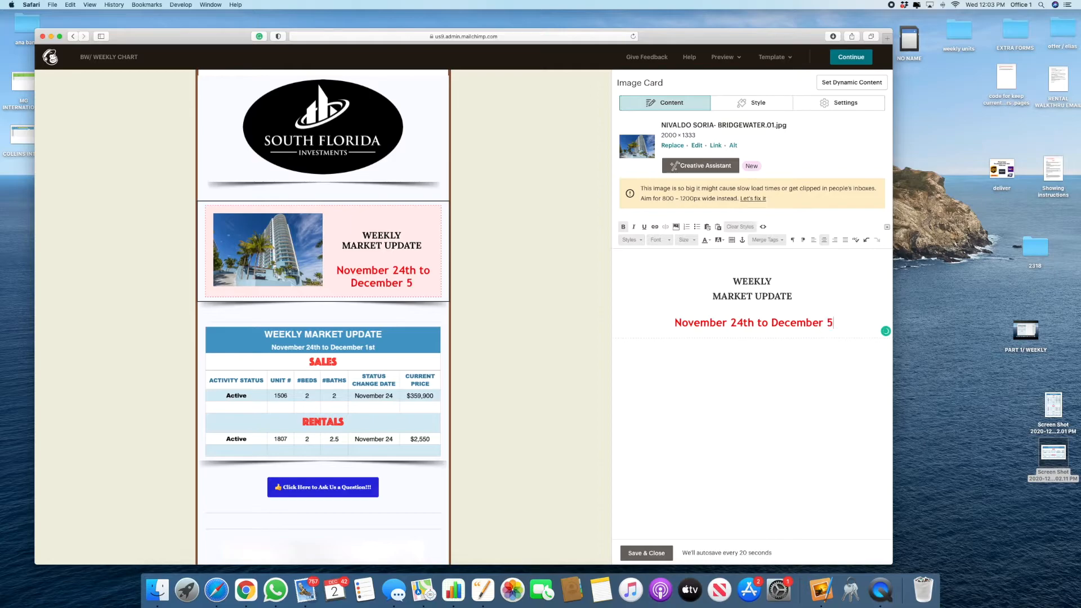
click(645, 553)
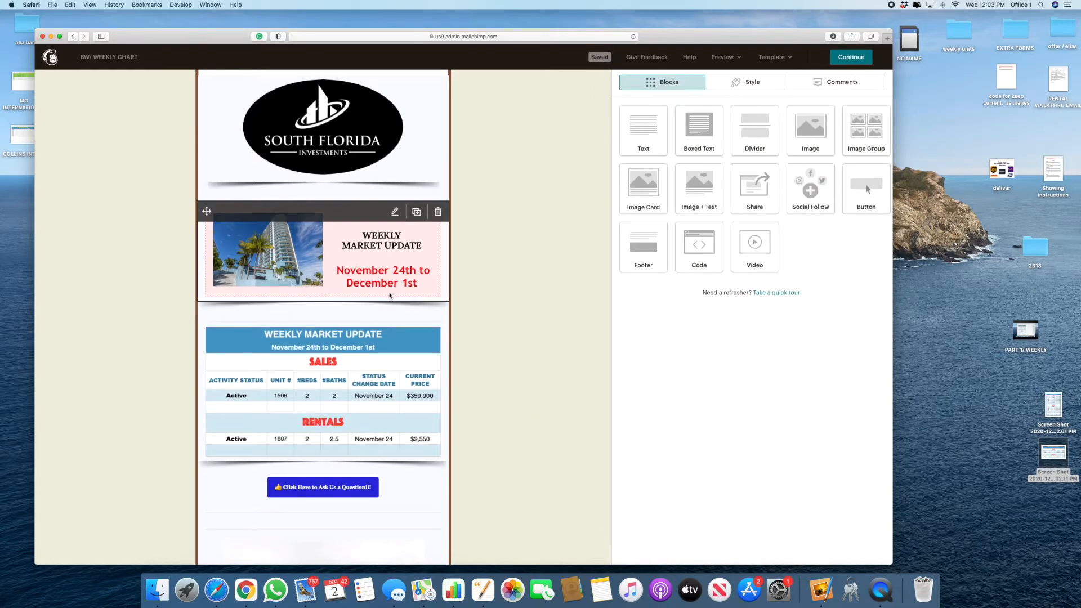
Step: Add an empty image block below the market table and duplicate it
scroll(327, 338, down, 5)
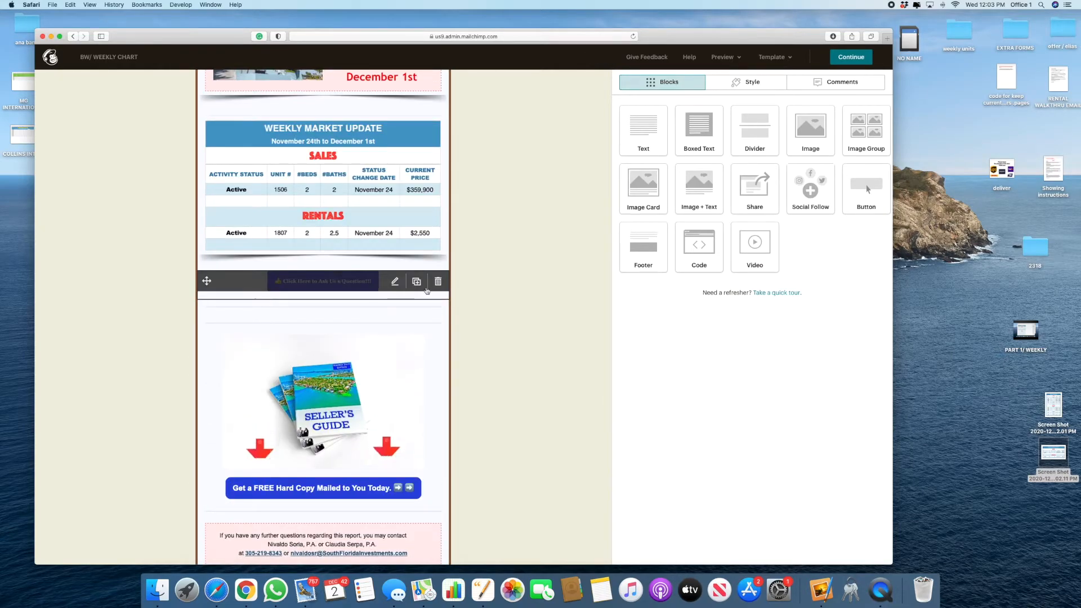
drag(810, 127, 462, 310)
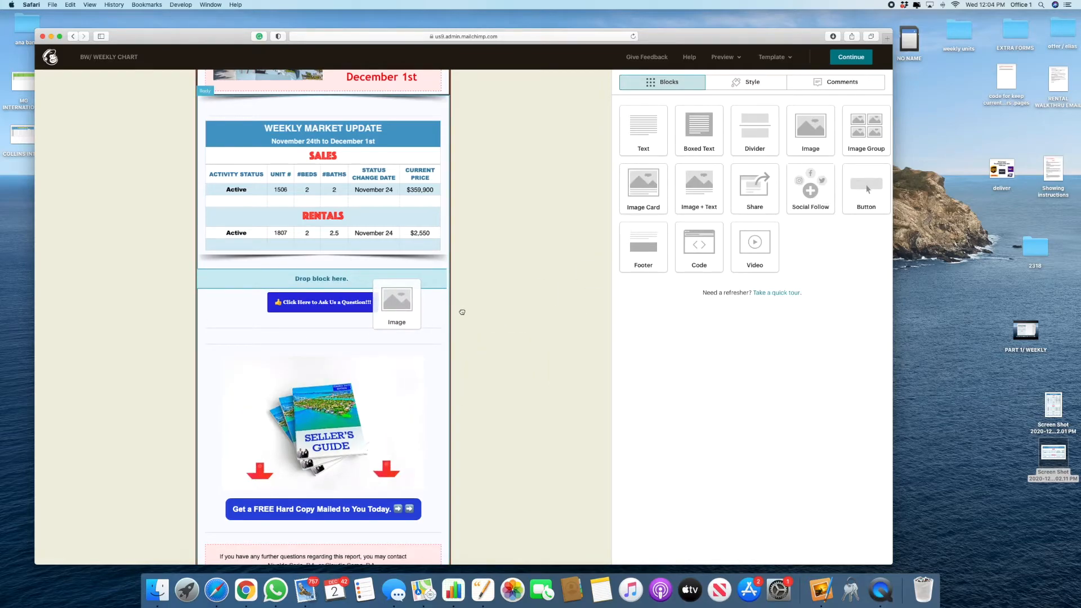
drag(350, 278, 351, 278)
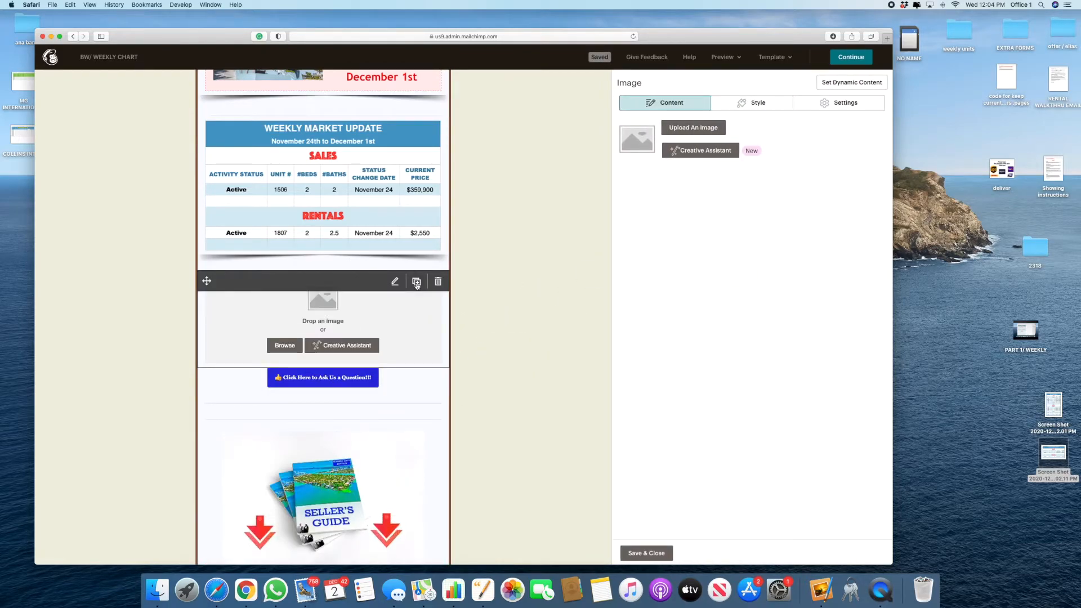
click(417, 282)
click(647, 553)
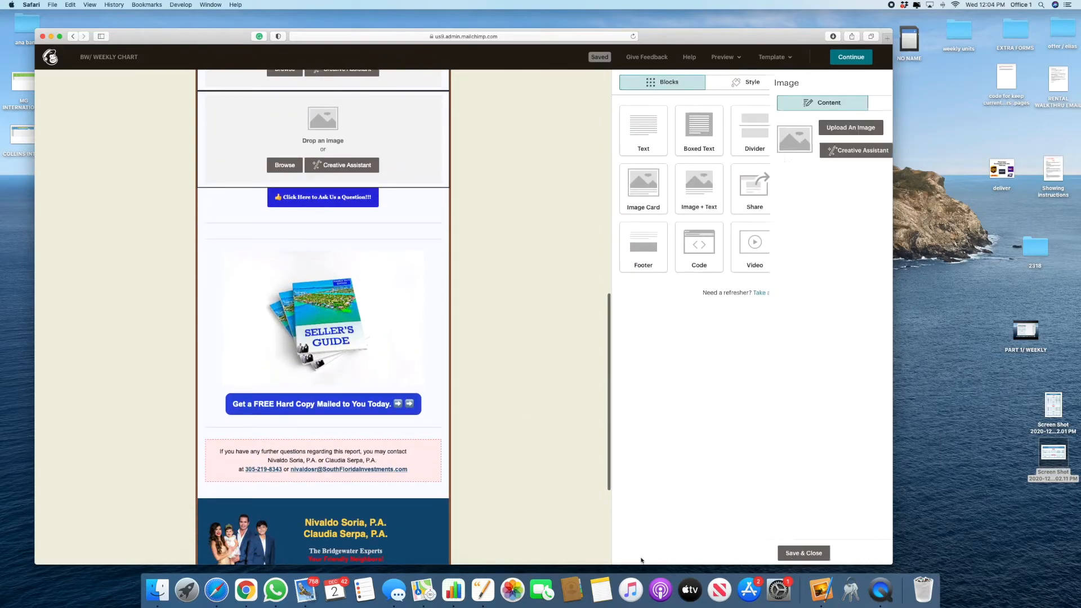
Step: Add two dividers, one above the question button and one just below the market table
scroll(559, 387, up, 5)
drag(770, 128, 331, 431)
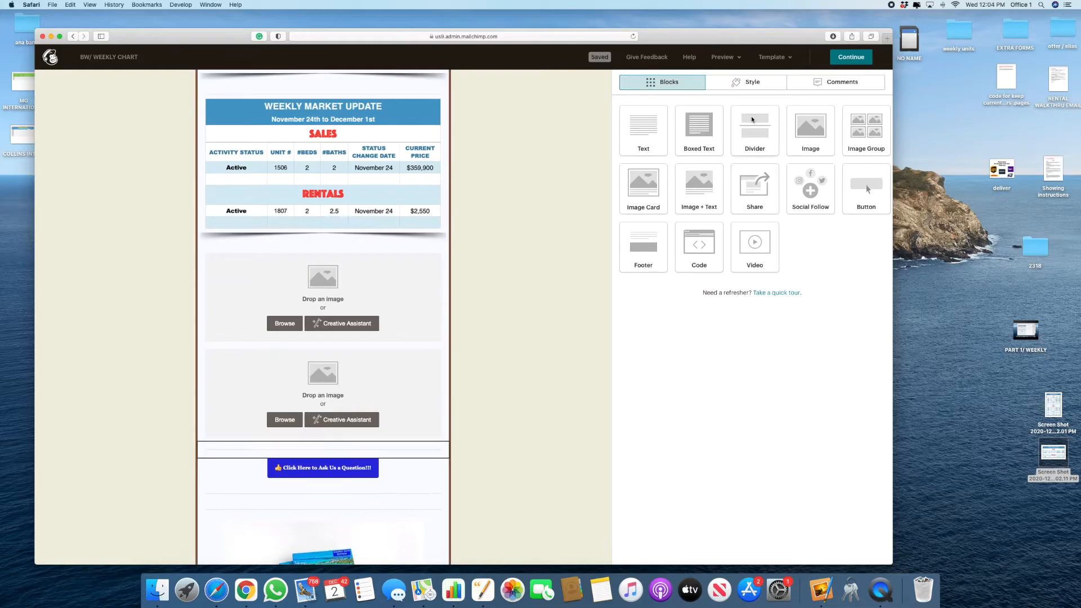
click(641, 553)
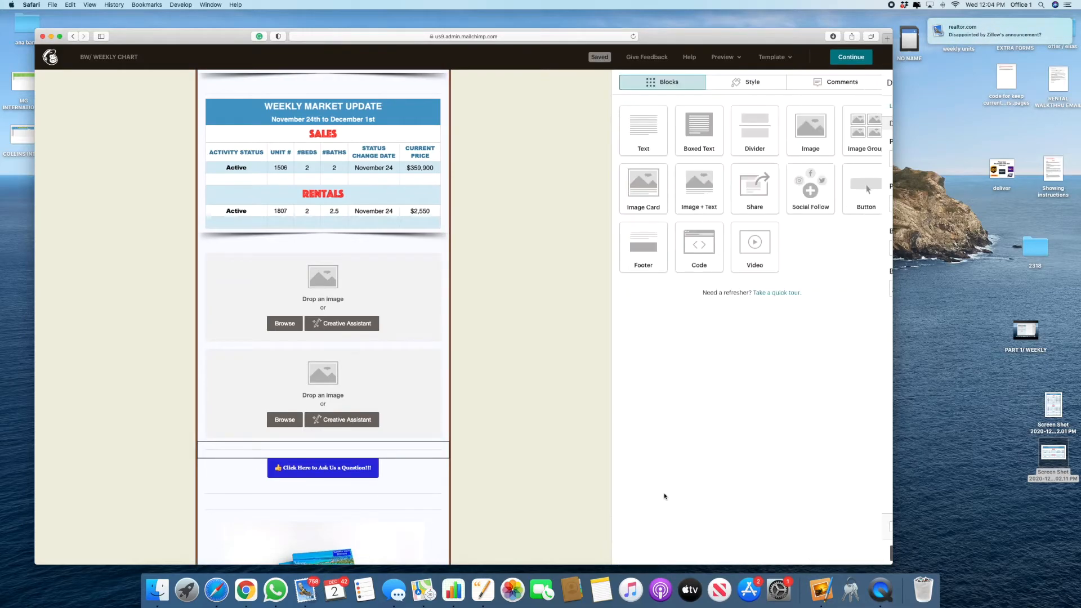
drag(758, 143, 391, 262)
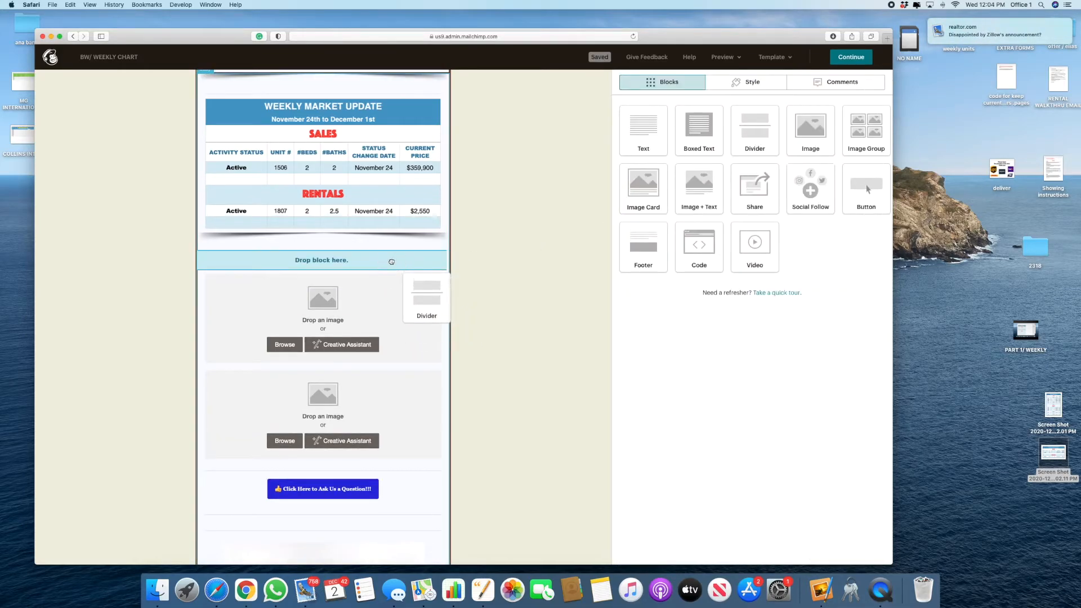
drag(536, 313, 536, 314)
click(630, 553)
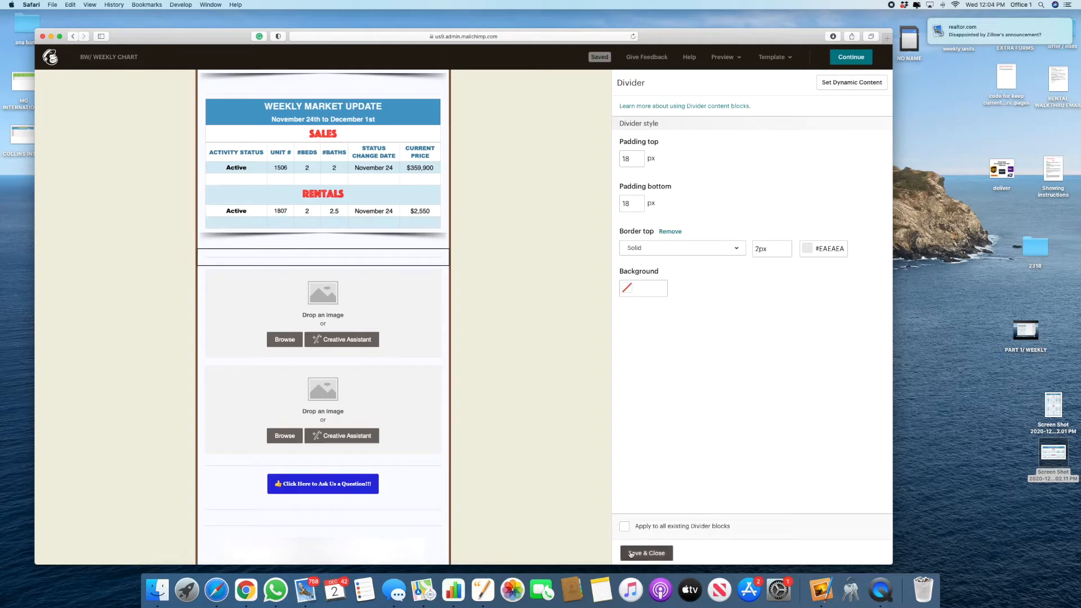
scroll(599, 516, down, 3)
scroll(599, 516, up, 1)
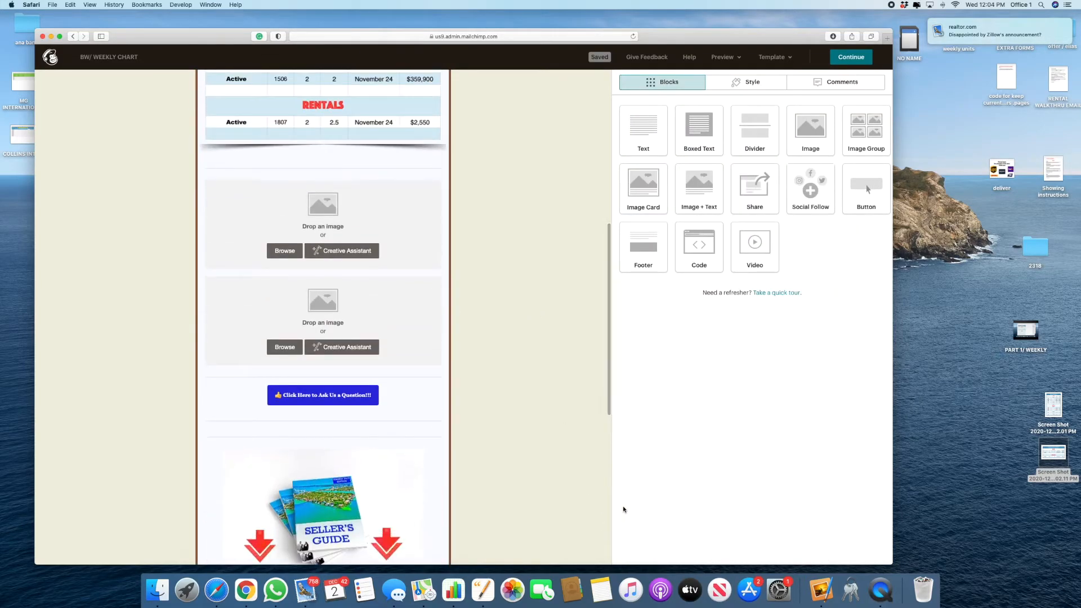
click(926, 361)
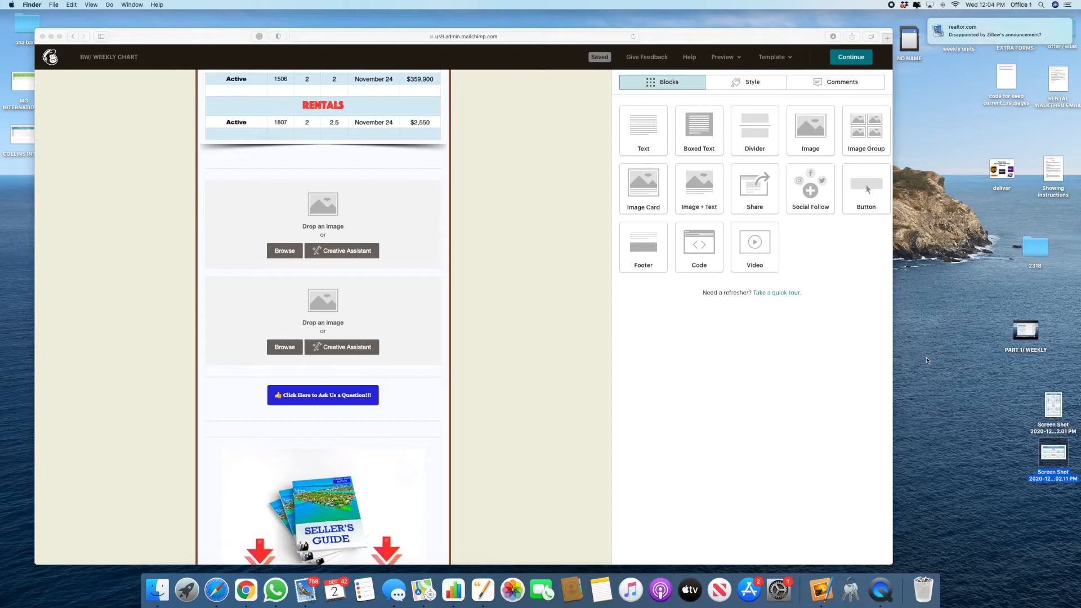
Step: Open the RENT/RENTED folder in Finder with files shown as icons
click(927, 360)
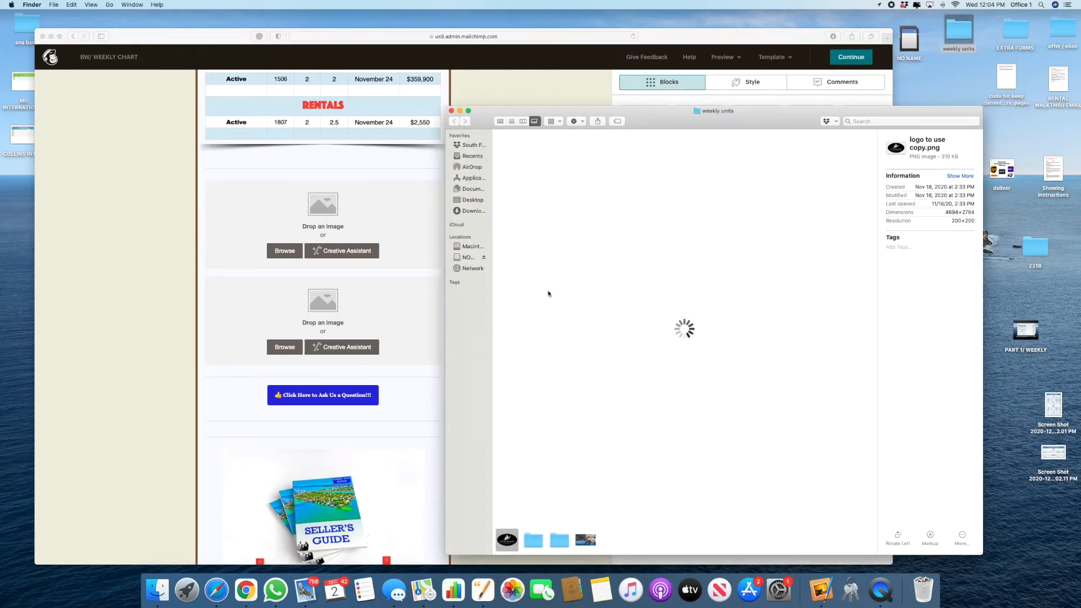
click(500, 121)
double_click(566, 148)
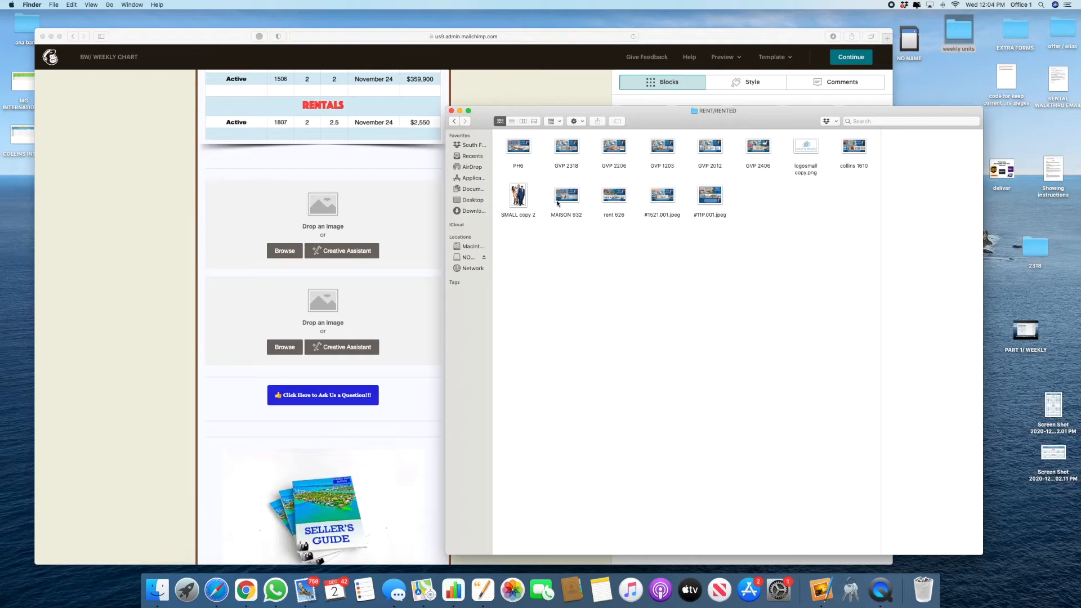
scroll(319, 213, up, 8)
scroll(320, 214, down, 7)
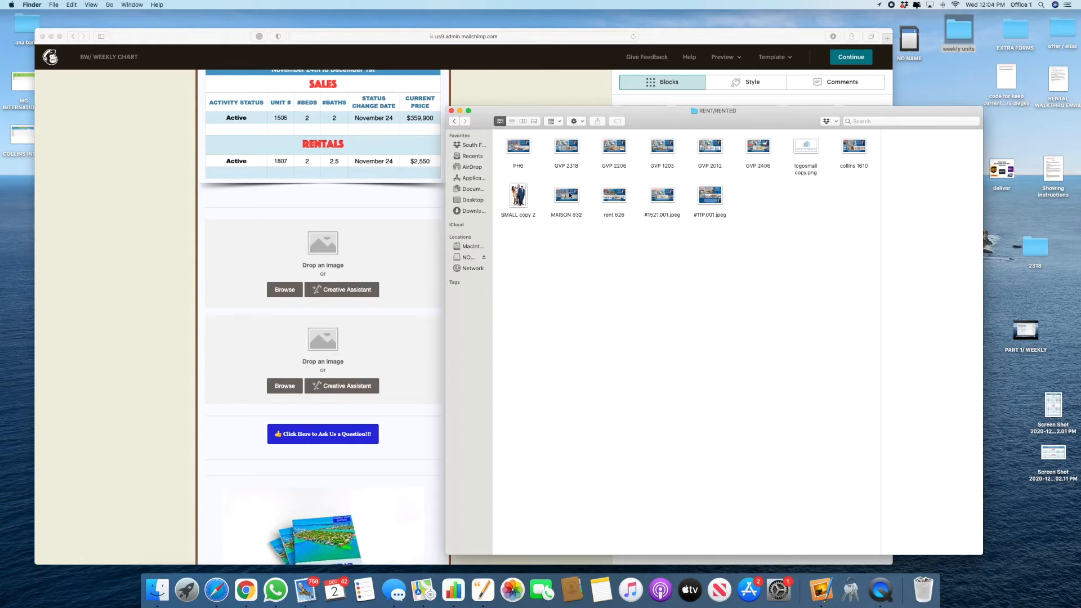
Step: Drag the MAISON 932 flyer onto the email's first empty image block to upload it
click(567, 196)
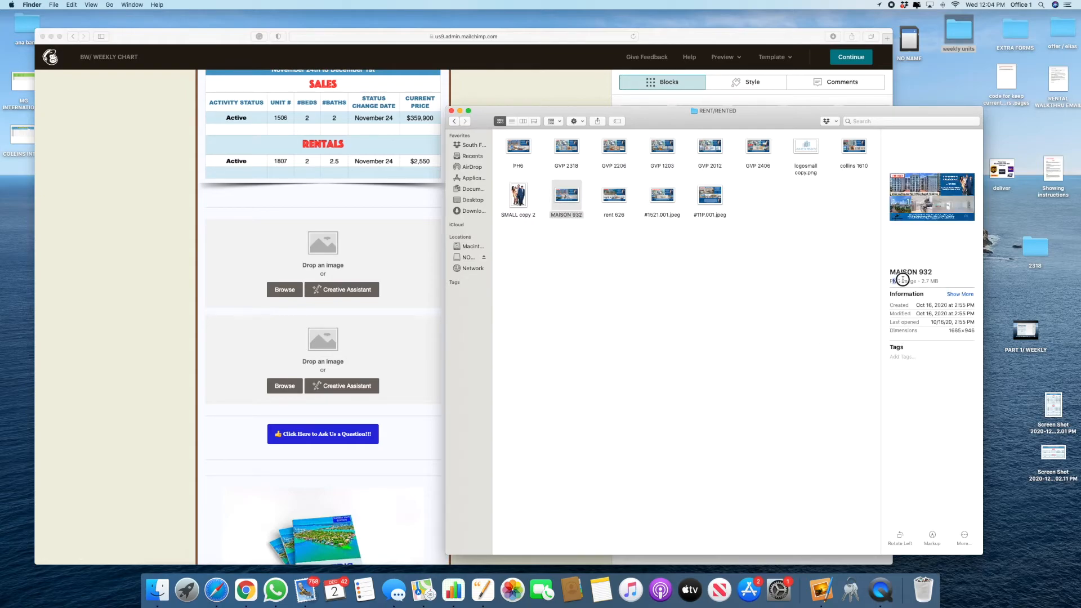
click(559, 243)
click(564, 198)
mouse_move(567, 193)
mouse_down()
mouse_move(451, 242)
mouse_move(321, 253)
mouse_move(520, 219)
mouse_move(570, 191)
mouse_up()
click(576, 236)
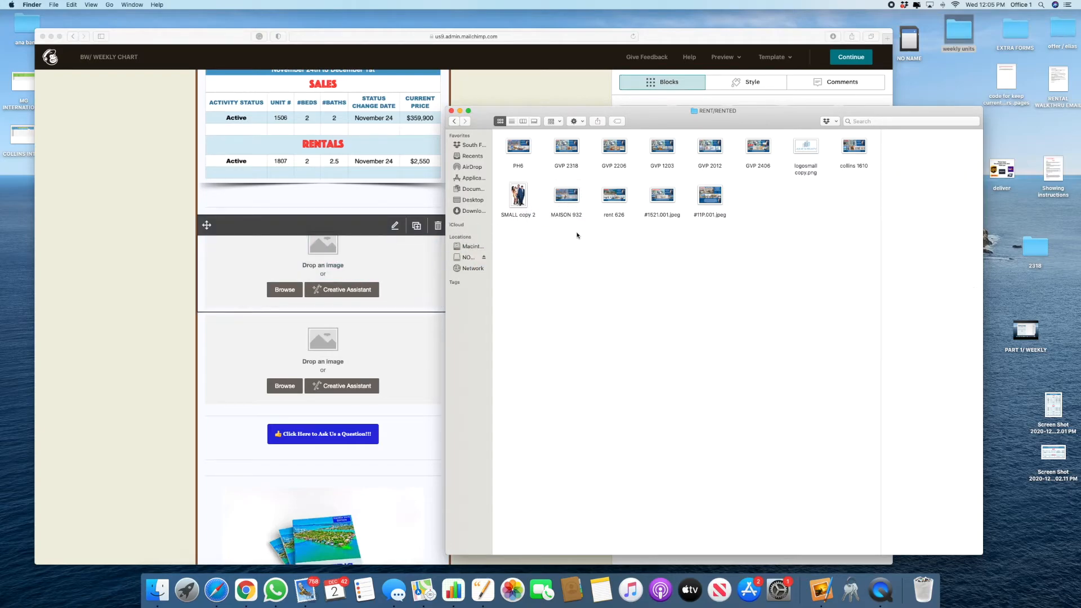
drag(565, 196, 340, 260)
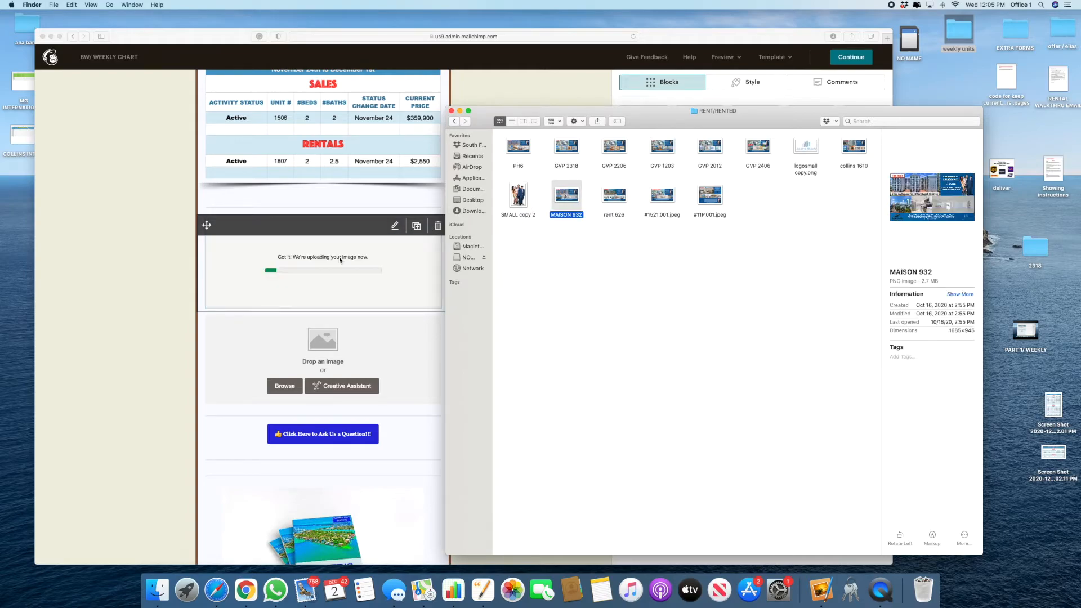
click(338, 368)
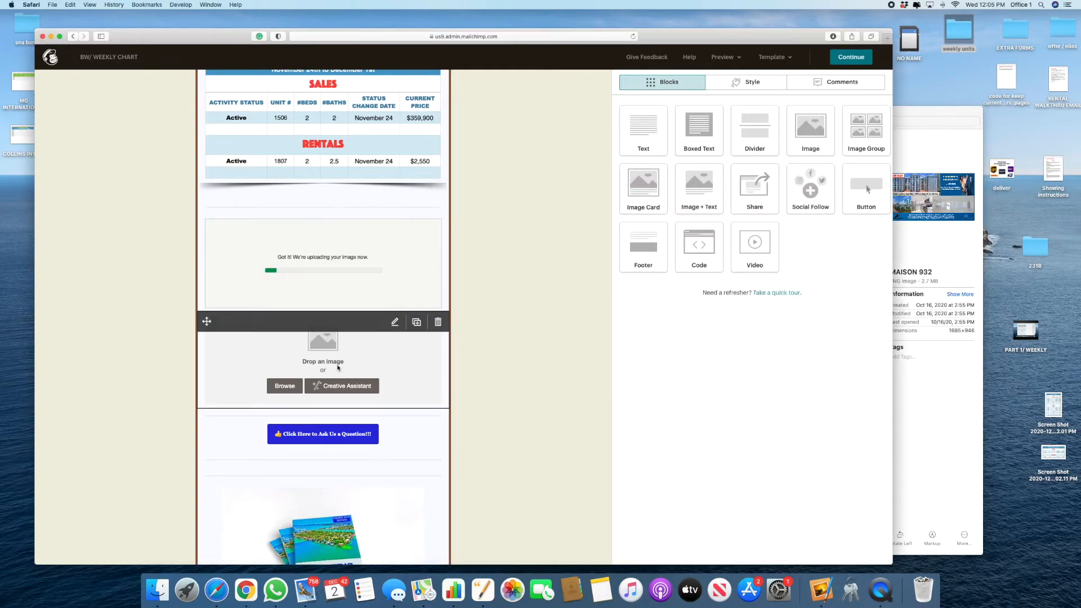
Step: For the second image block, browse the Content Studio library for a FIND OUT MORE image
click(336, 366)
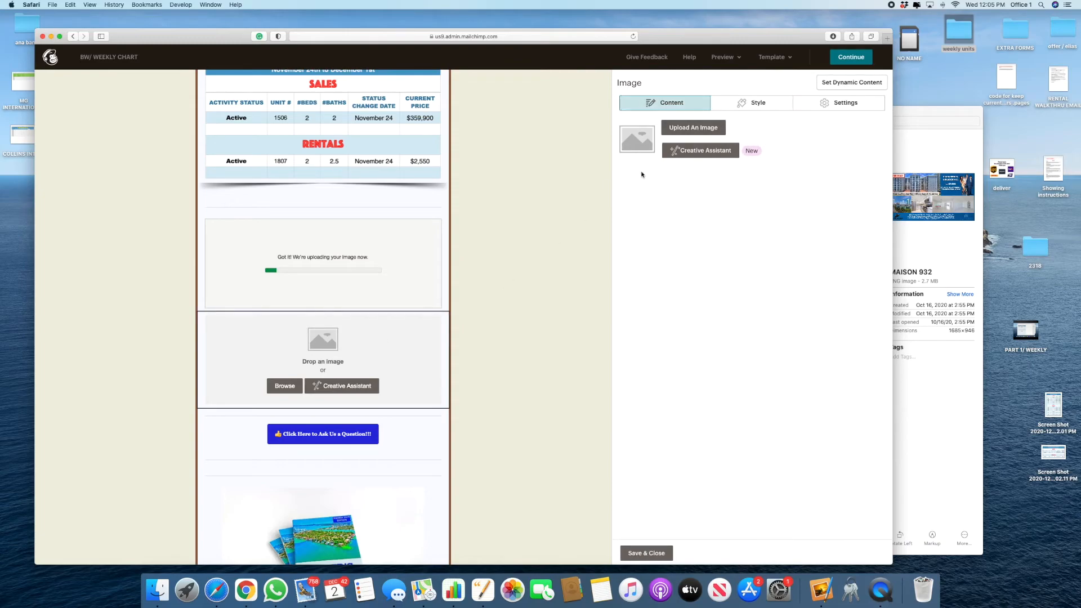
click(698, 128)
scroll(396, 217, down, 5)
scroll(268, 333, up, 5)
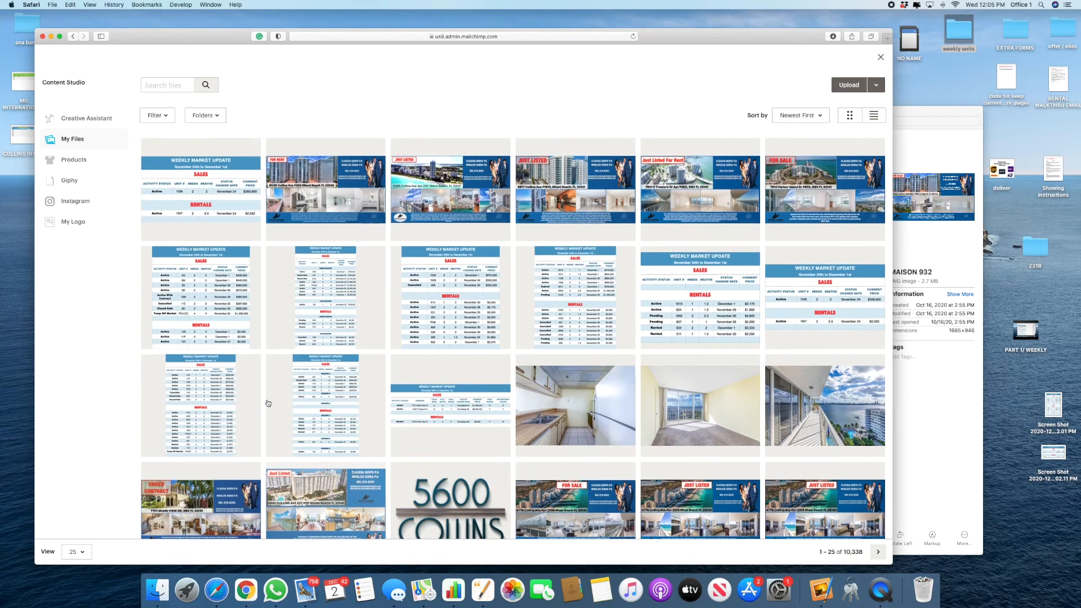
click(877, 552)
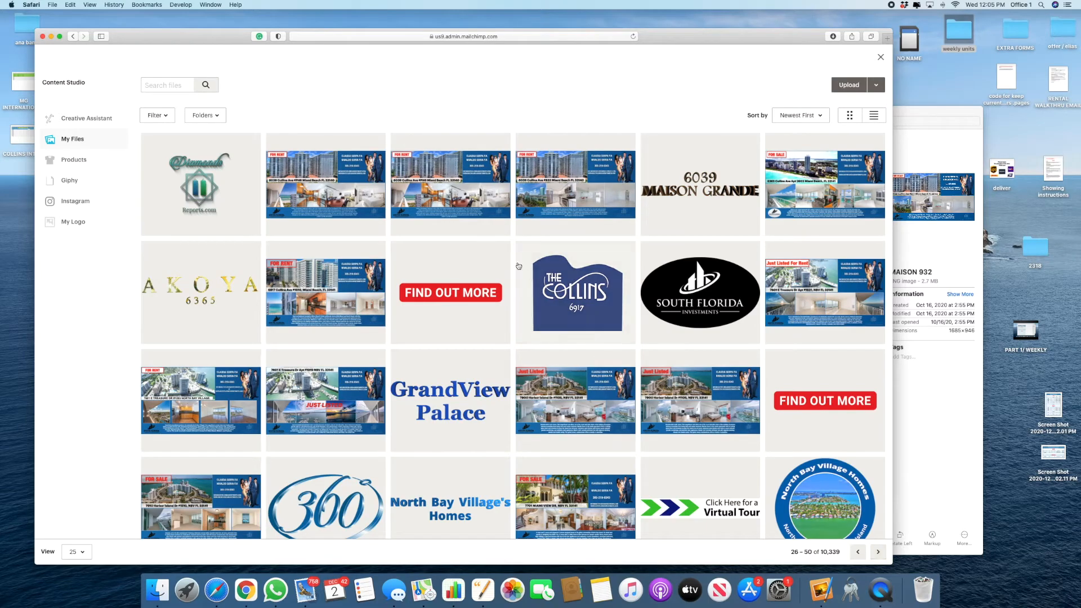
scroll(655, 441, down, 1)
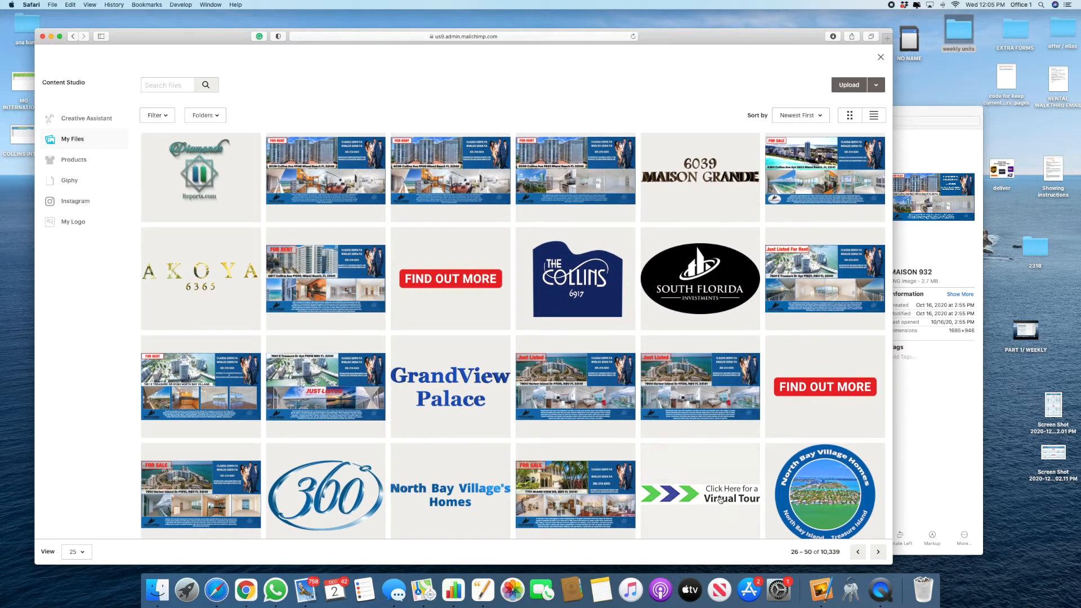
scroll(697, 474, down, 4)
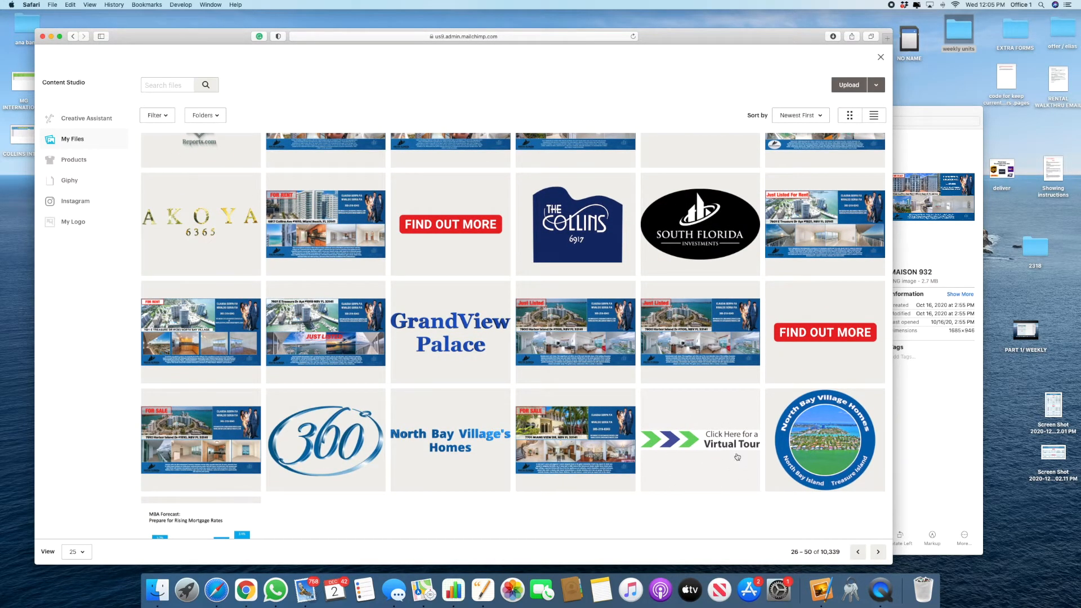
scroll(737, 453, up, 5)
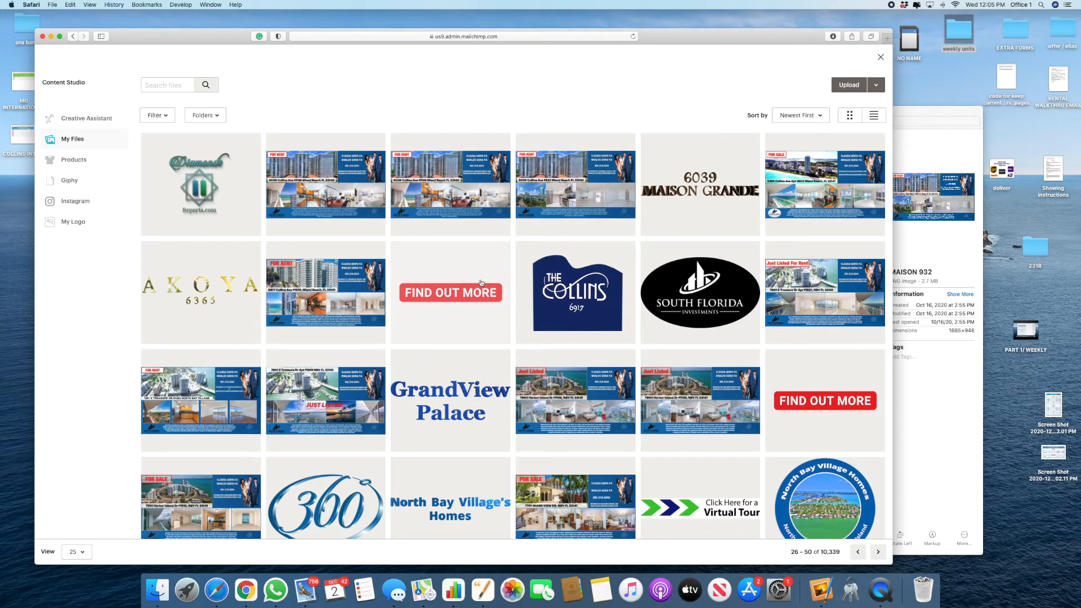
click(467, 298)
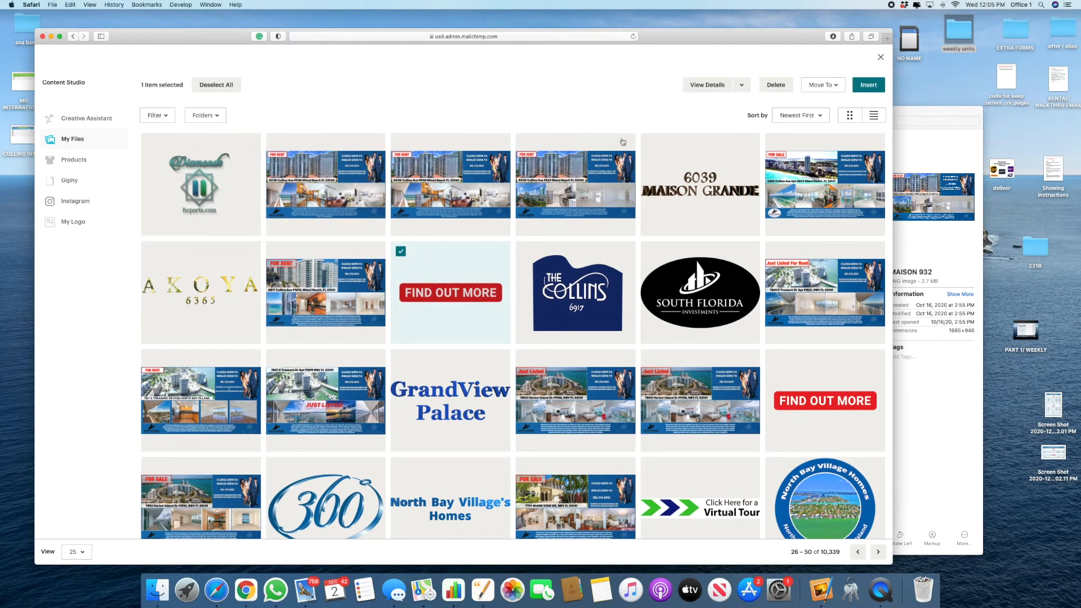
click(881, 58)
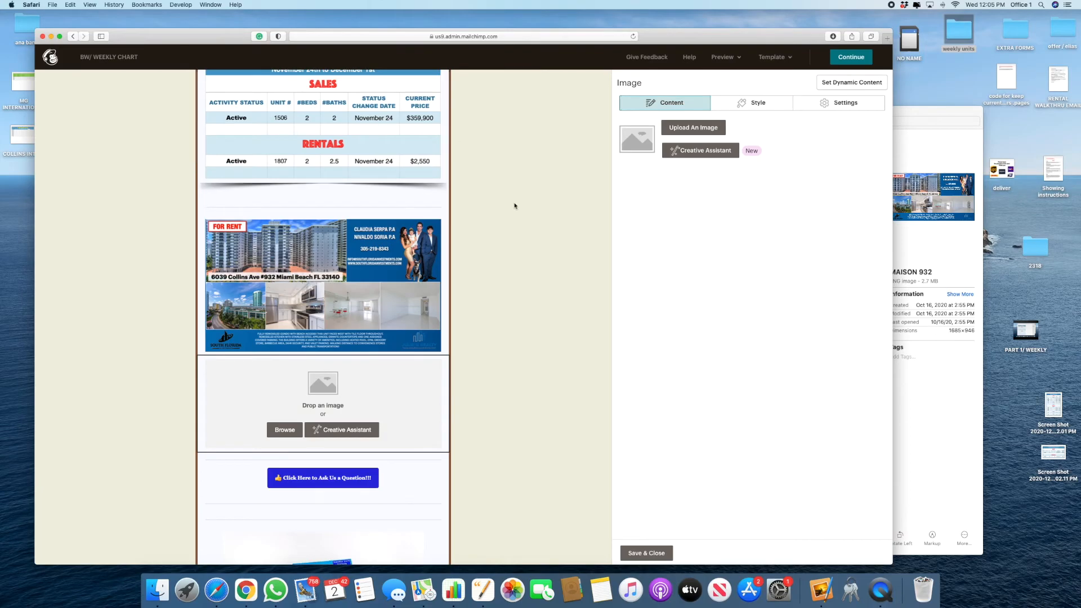
Step: Search Content Studio for 'find', insert the FIND OUT MORE image, and start linking it
click(687, 135)
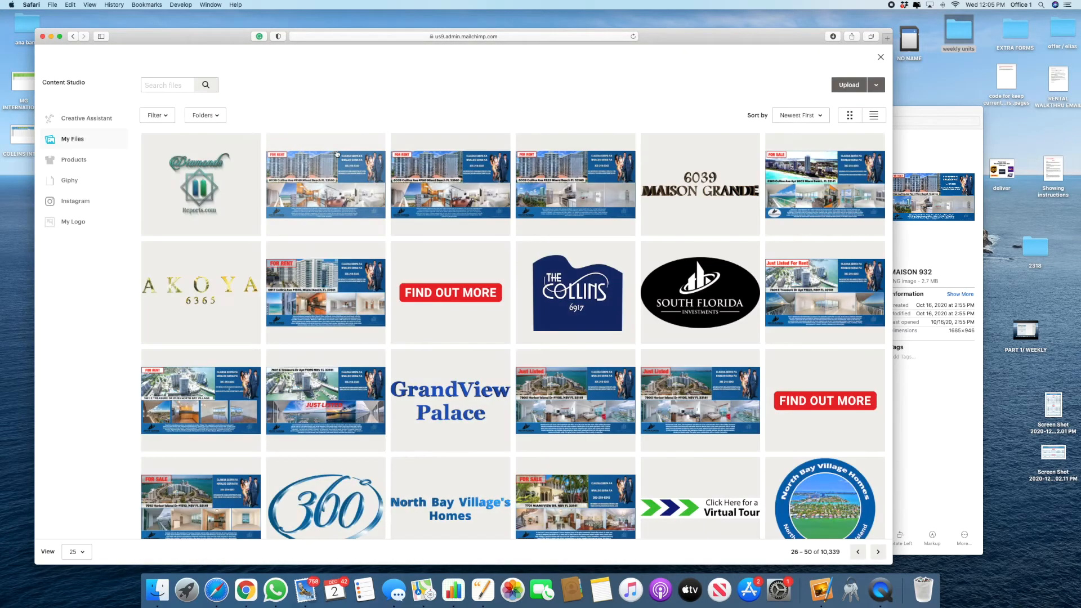
click(147, 86)
text(find)
key(Return)
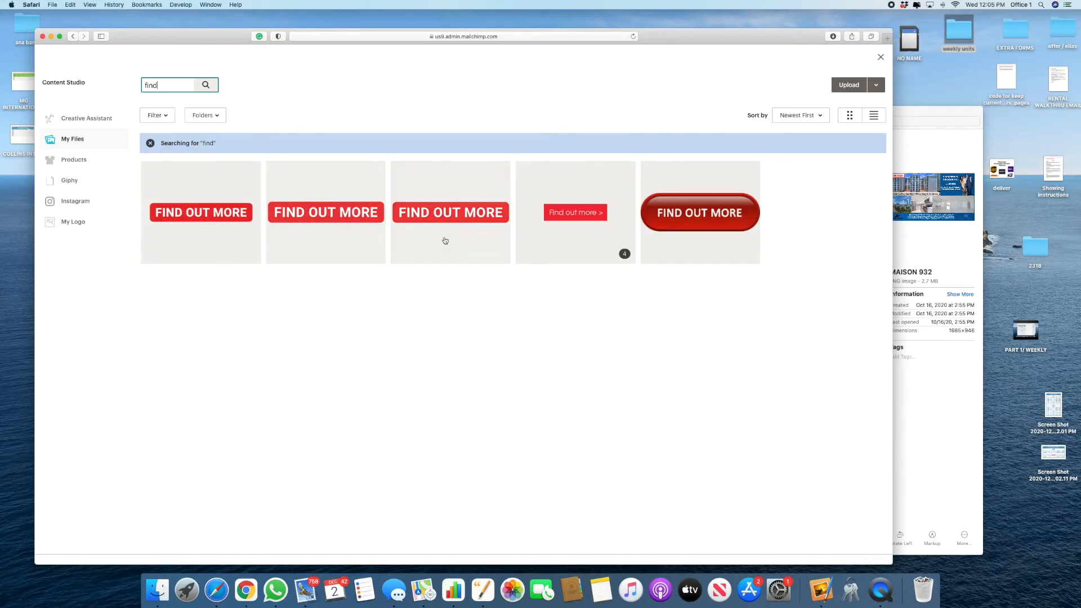
click(164, 213)
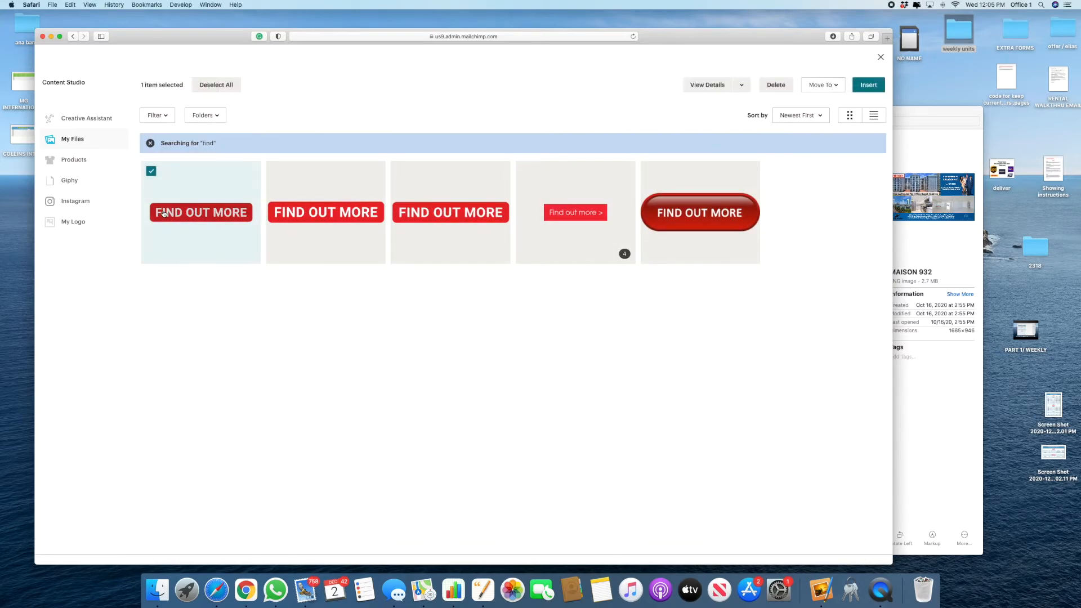
click(868, 85)
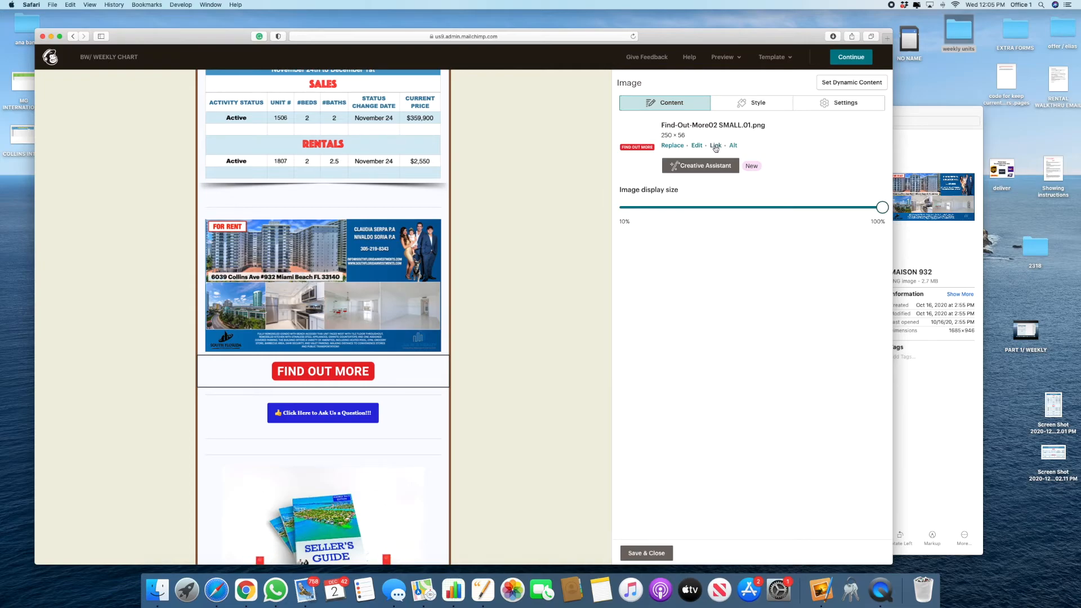
click(715, 145)
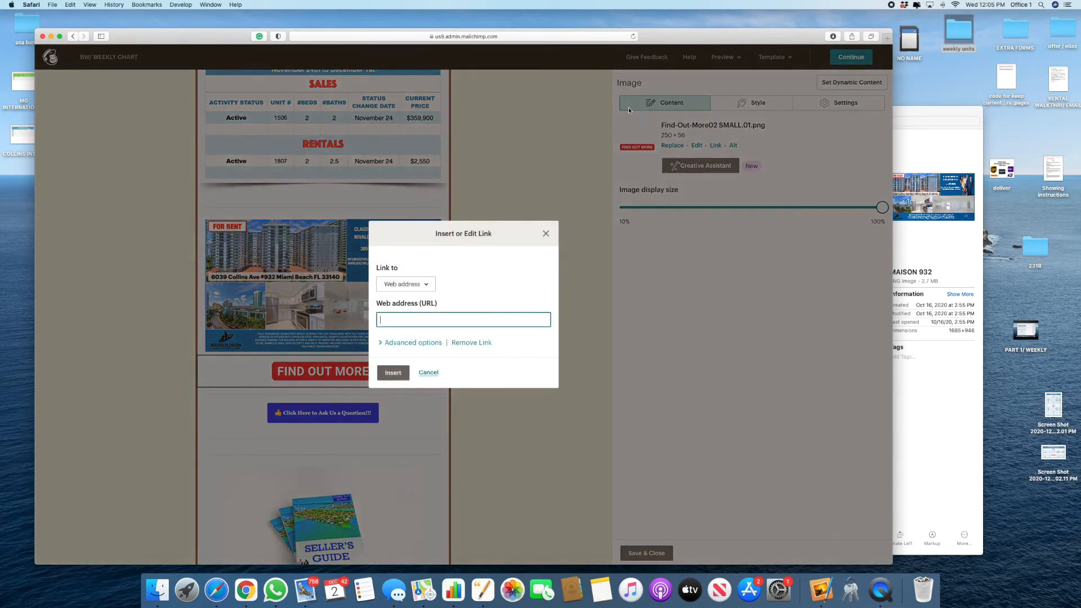
Step: In a new tab, open the Bridgewater condo page on the South Florida Investments website
key(super+t)
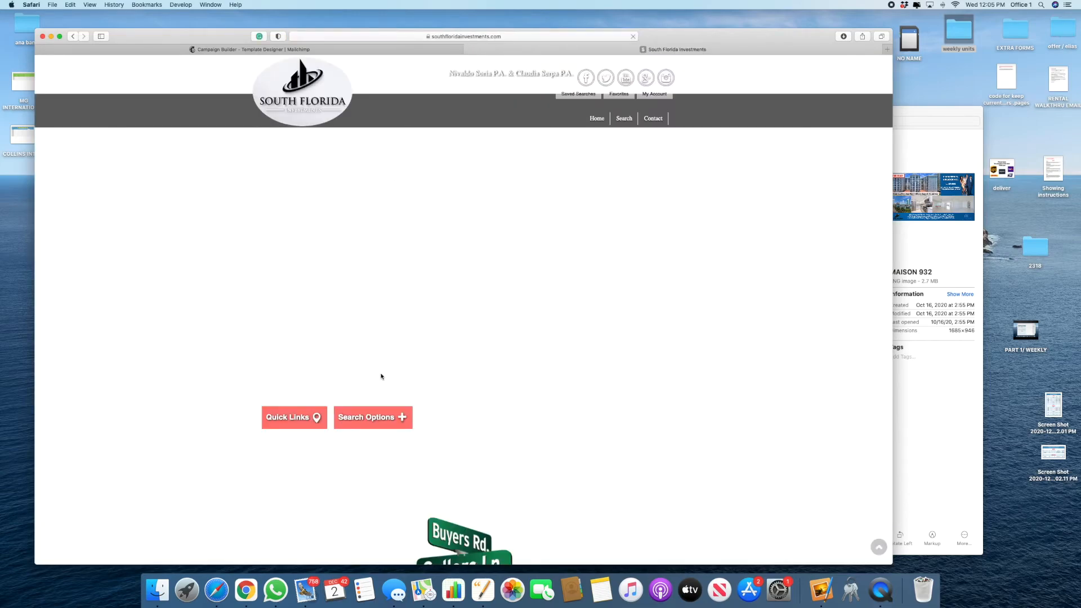
scroll(380, 376, down, 15)
scroll(411, 375, down, 4)
scroll(620, 296, down, 3)
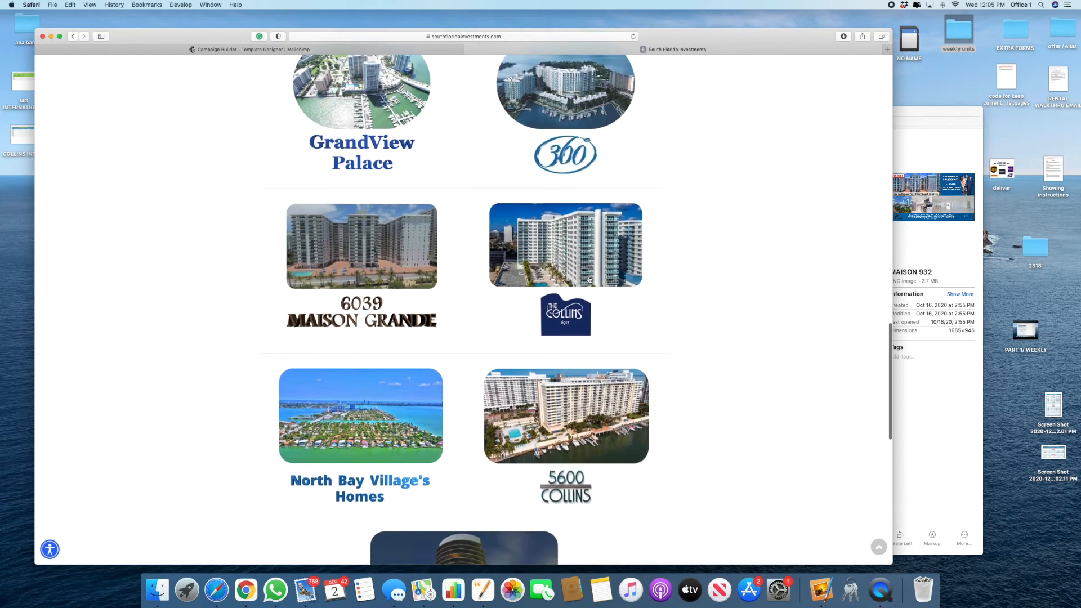
scroll(589, 280, up, 5)
click(576, 212)
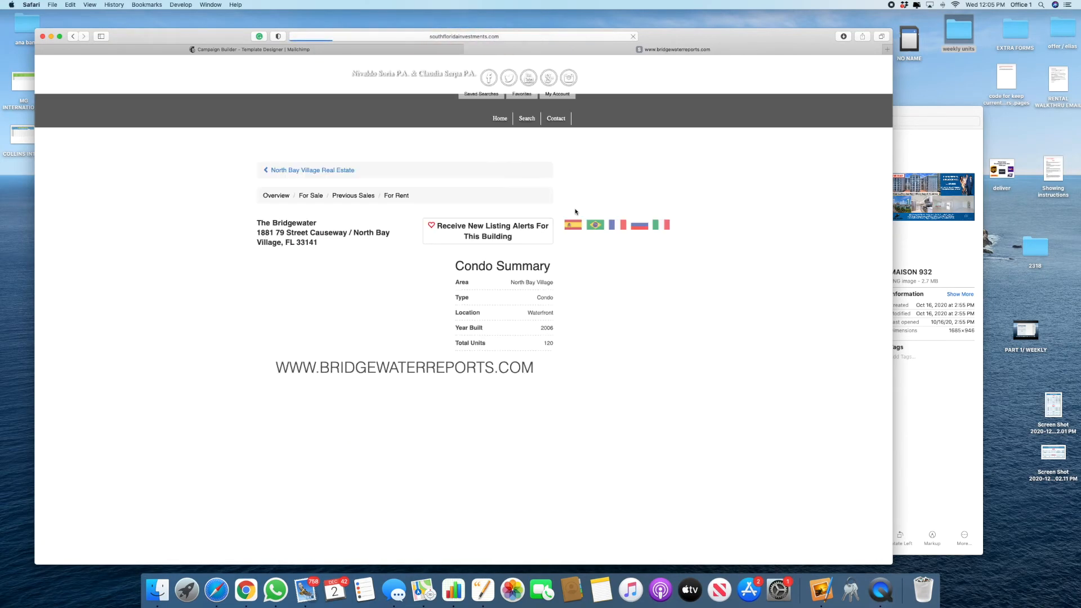
scroll(392, 413, down, 5)
scroll(393, 411, up, 5)
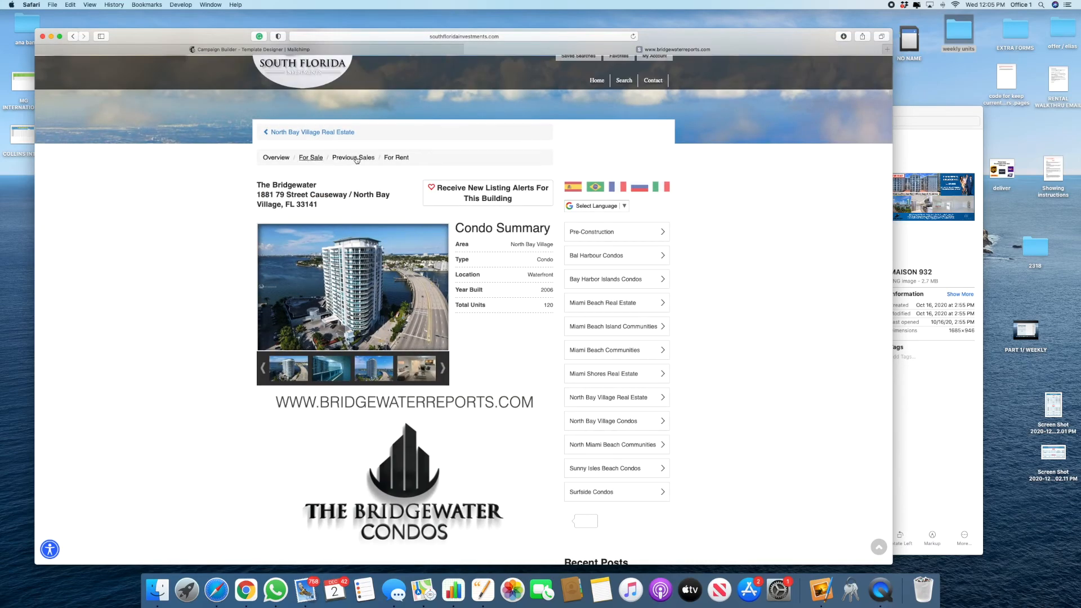
Step: Go to the Bridgewater units for rent and open unit 905's $2,450 rental listing
click(271, 159)
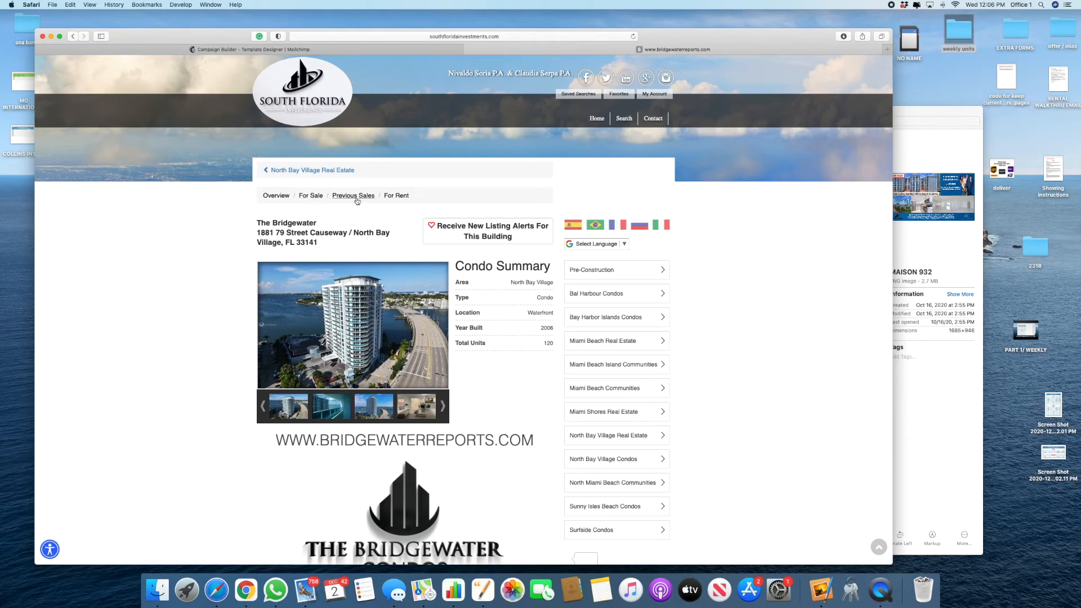
click(400, 196)
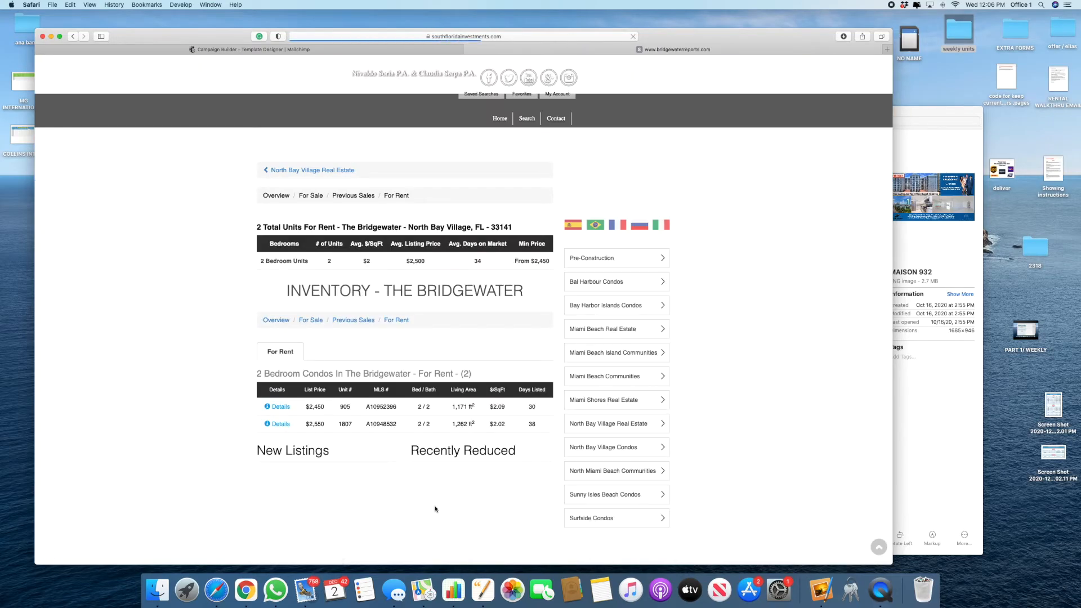
scroll(434, 506, down, 5)
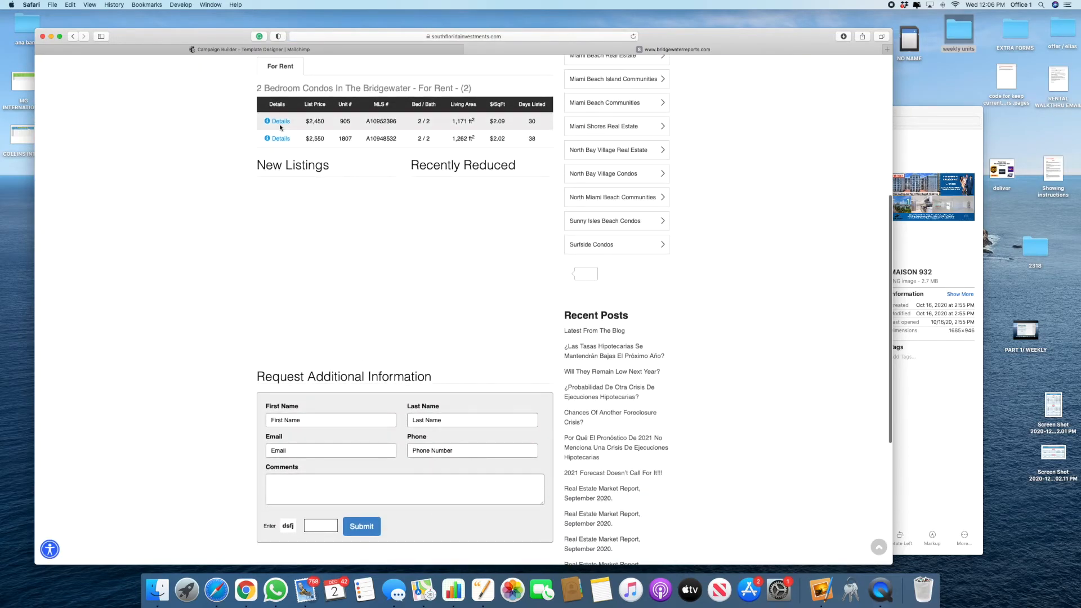
scroll(290, 281, up, 4)
click(281, 296)
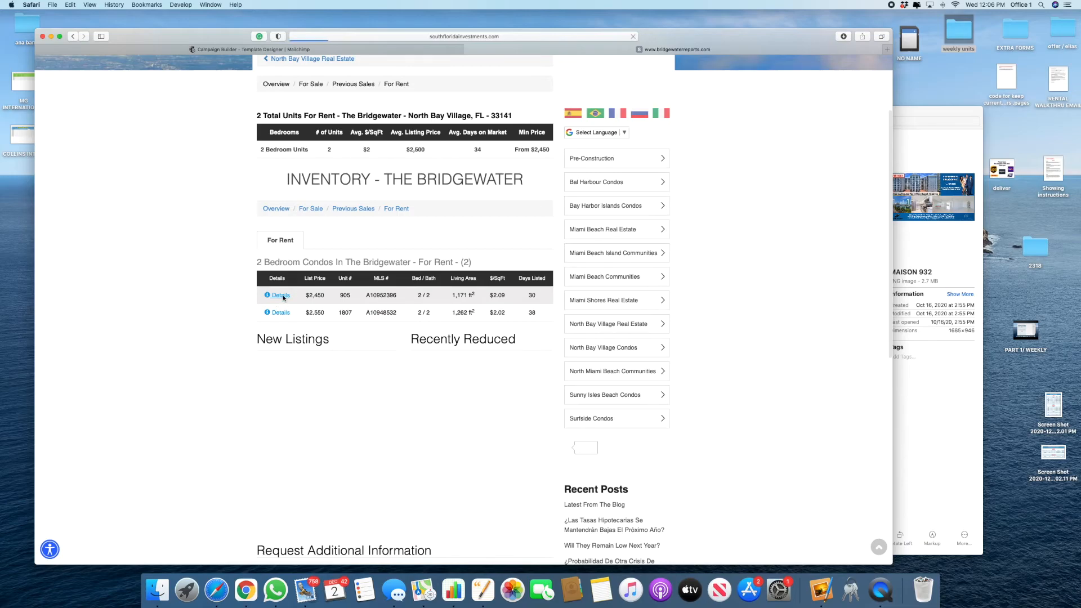
Step: Copy unit 905's listing page address and return to the Mailchimp Campaign Builder
scroll(473, 362, down, 5)
scroll(472, 362, up, 5)
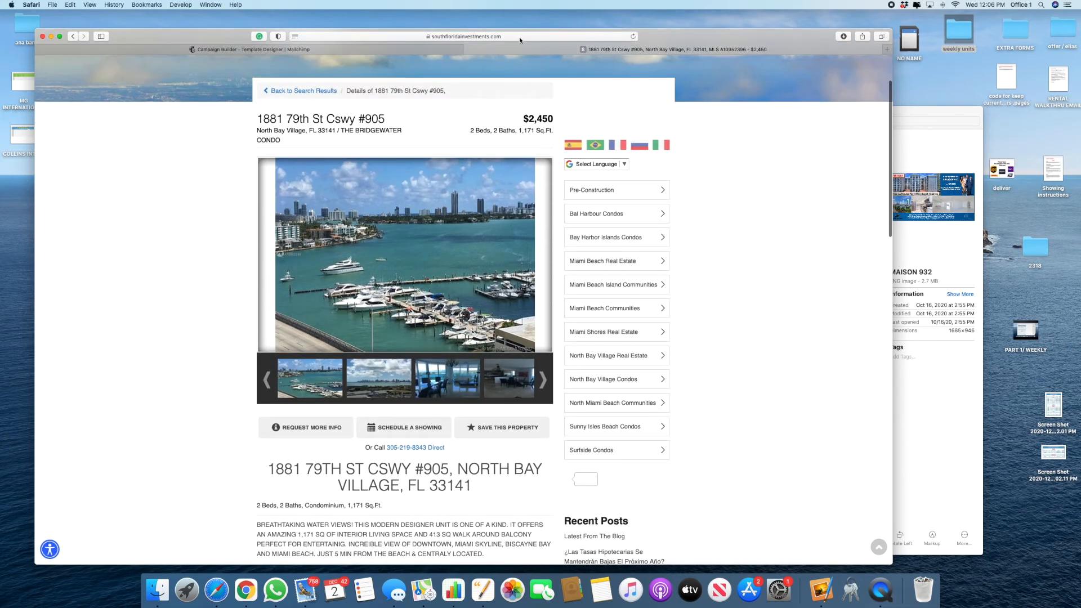
click(519, 37)
key(super+c)
click(222, 50)
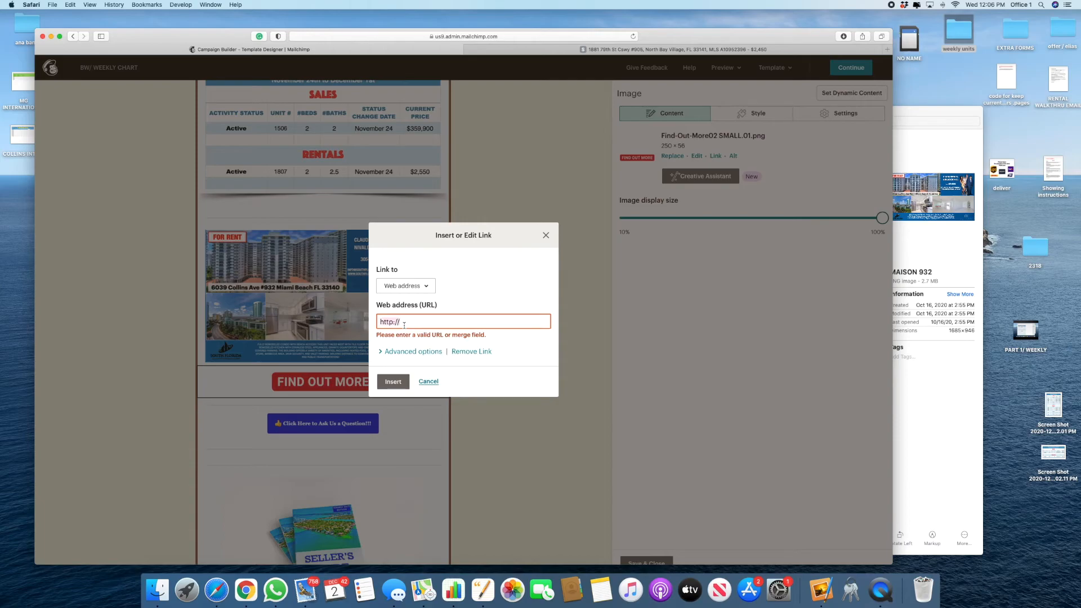
Step: Link the FIND OUT MORE button image to the copied unit 905 listing URL
key(BackSpace)
click(472, 351)
click(715, 157)
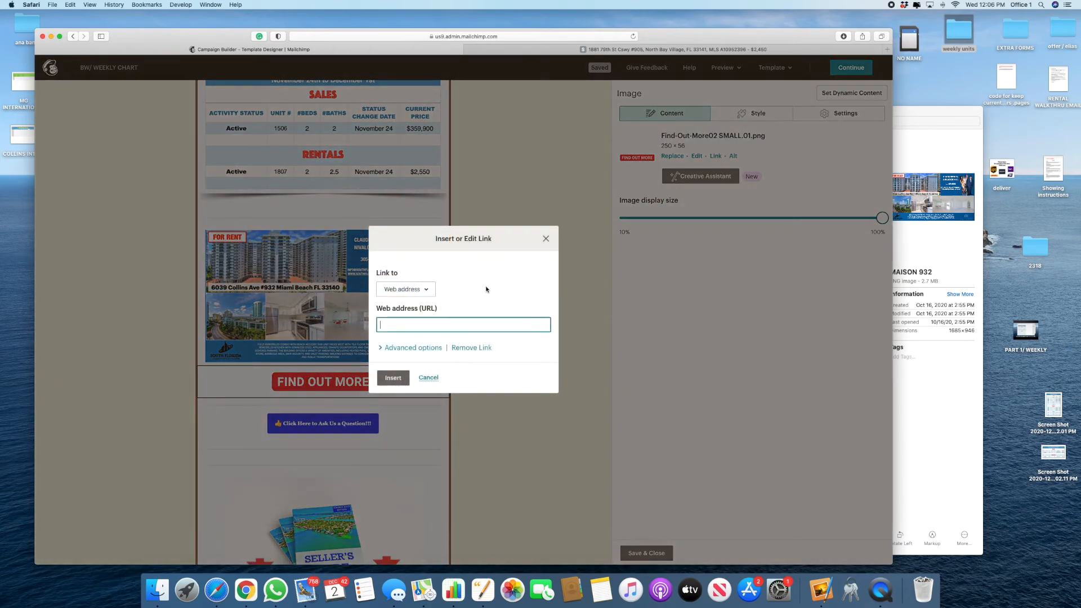
key(super+v)
click(388, 377)
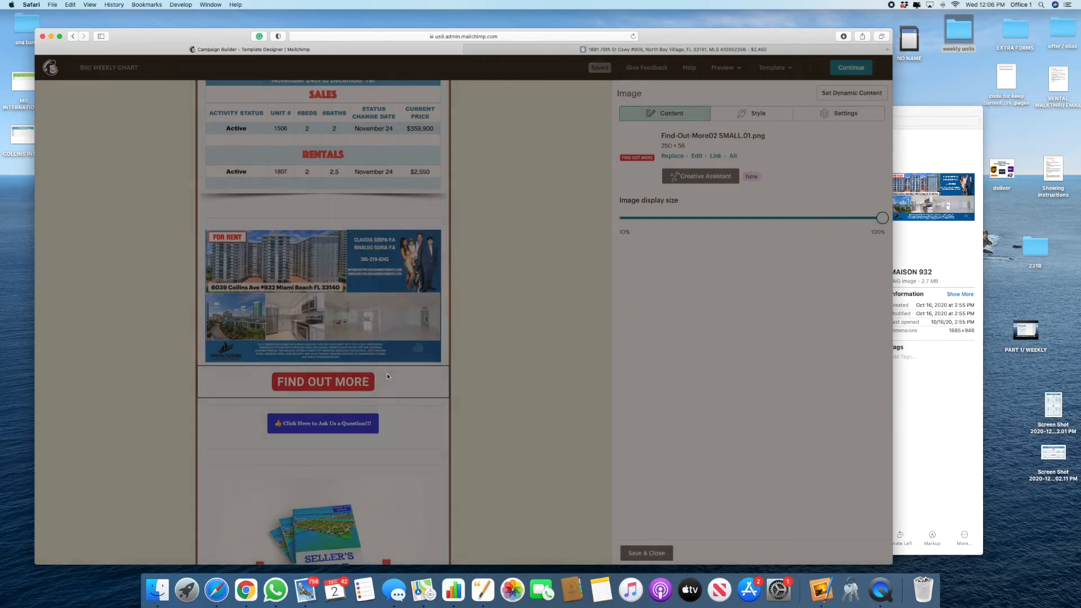
click(647, 553)
Step: Check the signature block, save and close it, then continue to the campaign summary
scroll(316, 451, down, 3)
scroll(316, 450, up, 4)
scroll(304, 461, down, 5)
scroll(305, 461, down, 5)
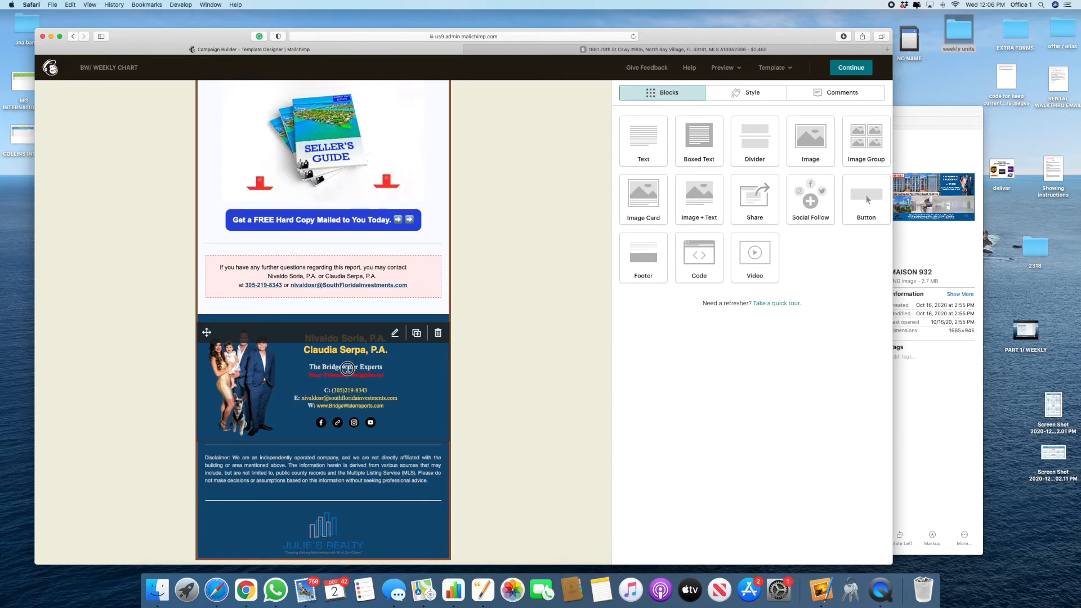
click(323, 389)
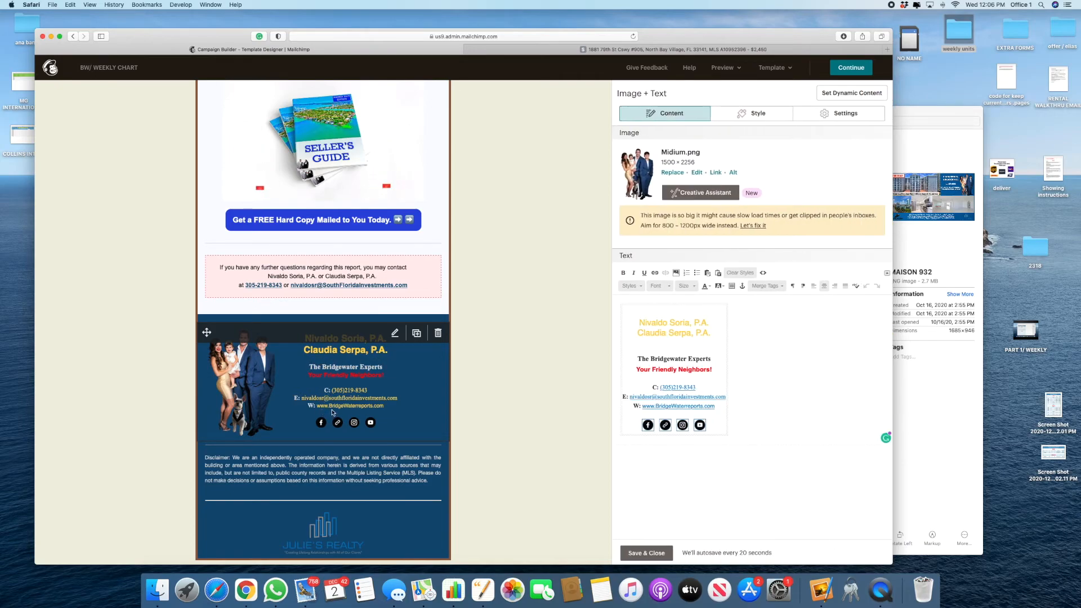
click(645, 555)
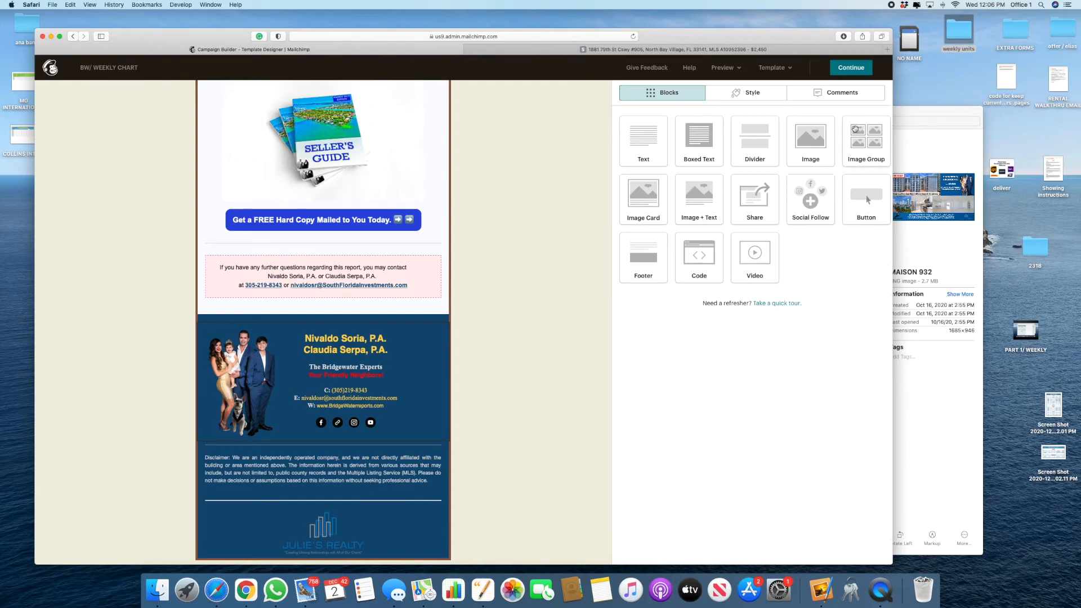
click(851, 68)
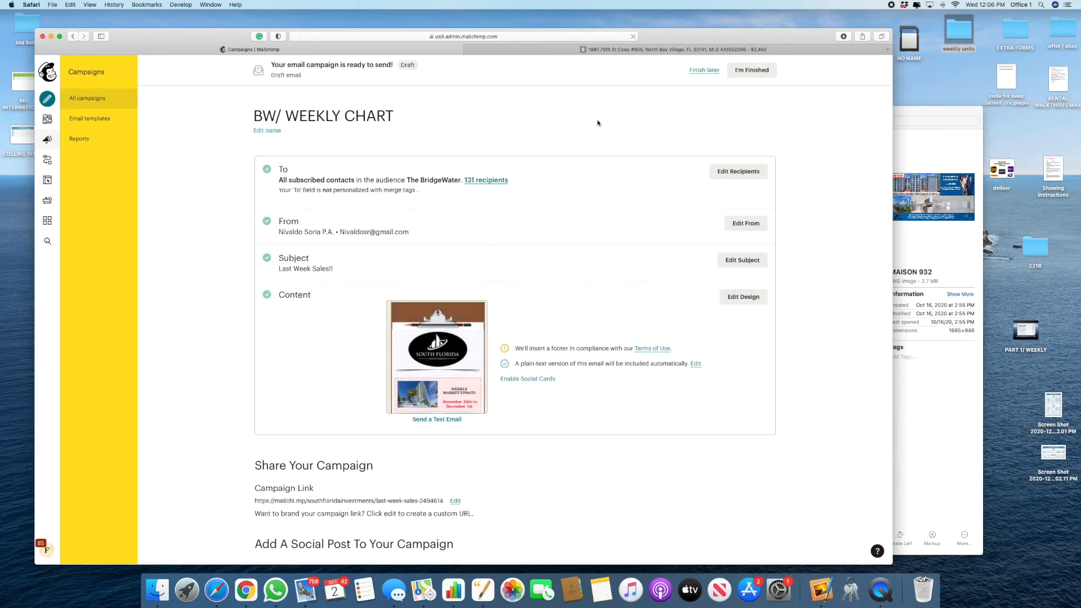
Step: Finish the campaign later, then reopen the newest BW/ WEEKLY CHART draft from Campaigns
click(697, 72)
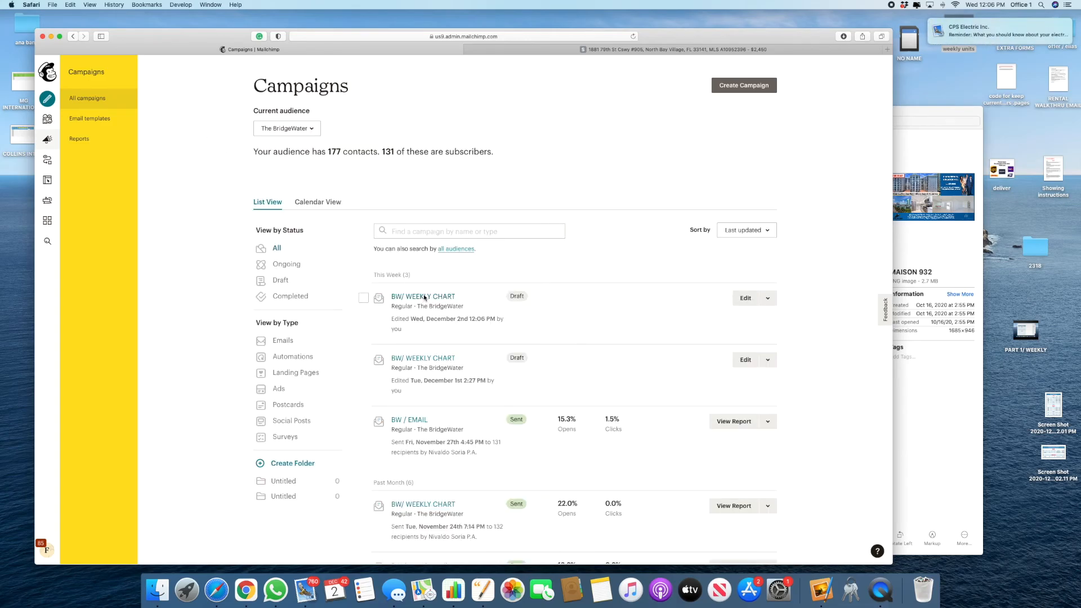
click(424, 297)
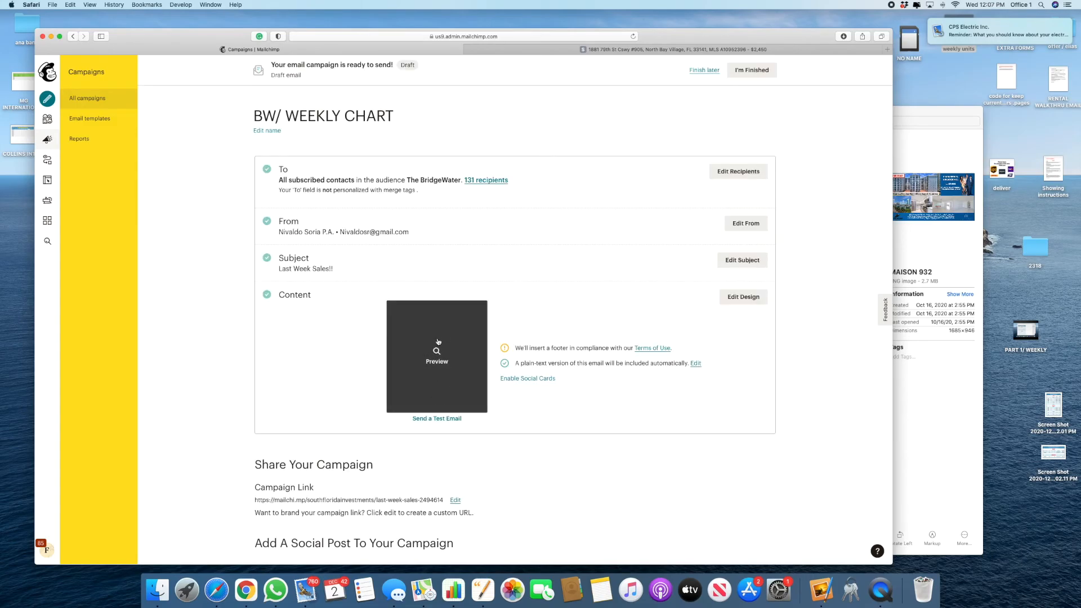
click(438, 343)
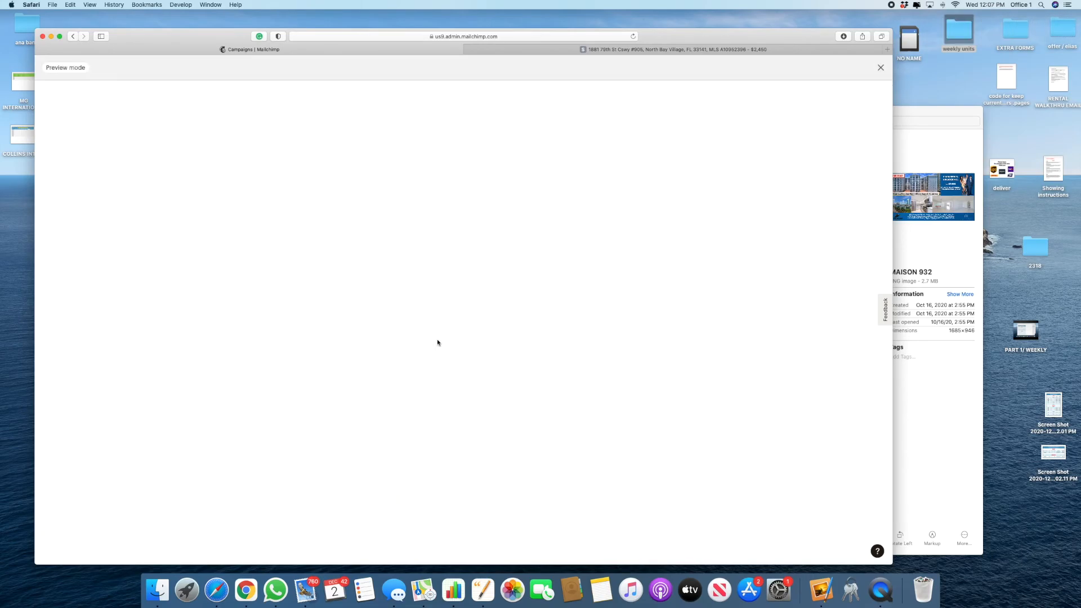
scroll(379, 429, down, 5)
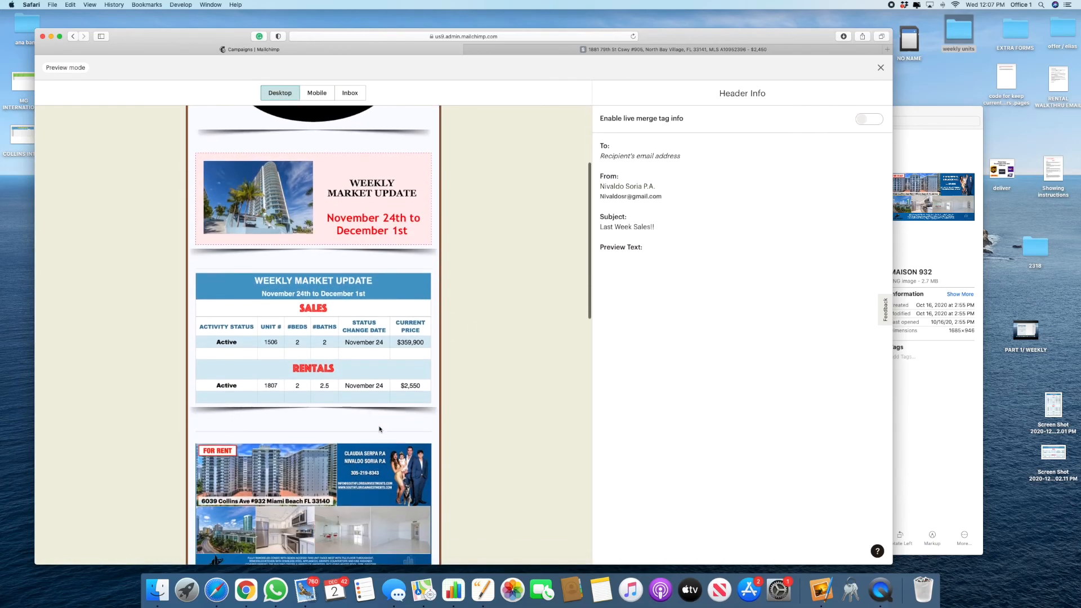
scroll(379, 429, down, 5)
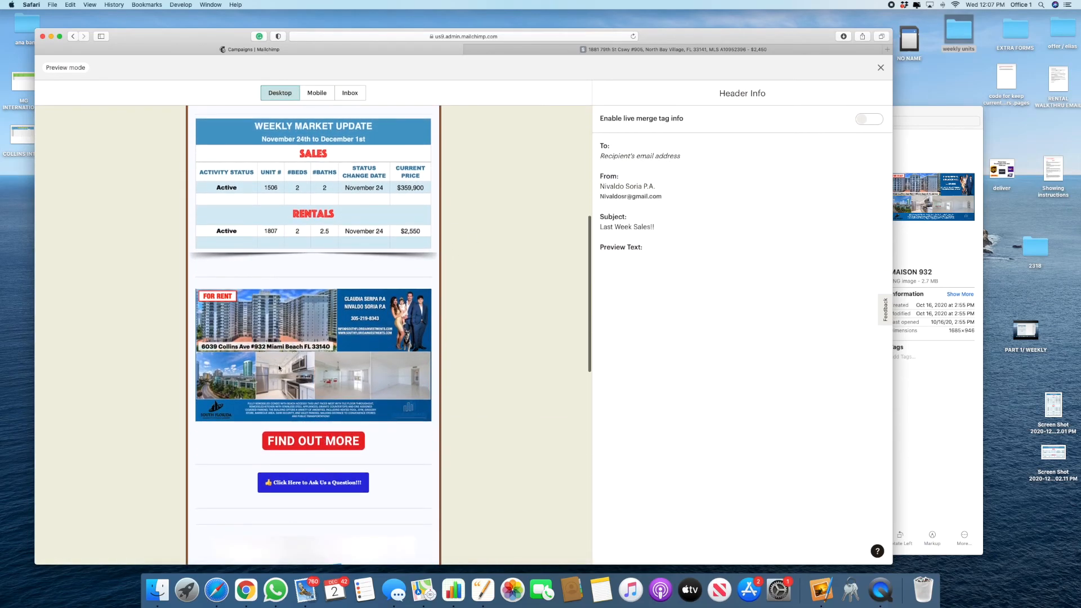
click(334, 447)
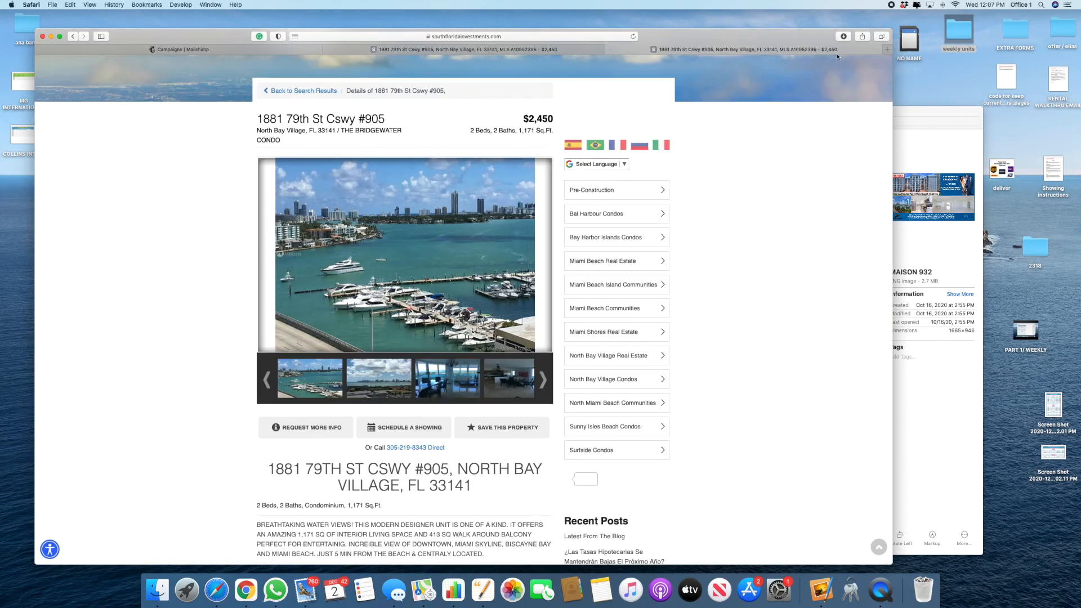
scroll(422, 146, up, 3)
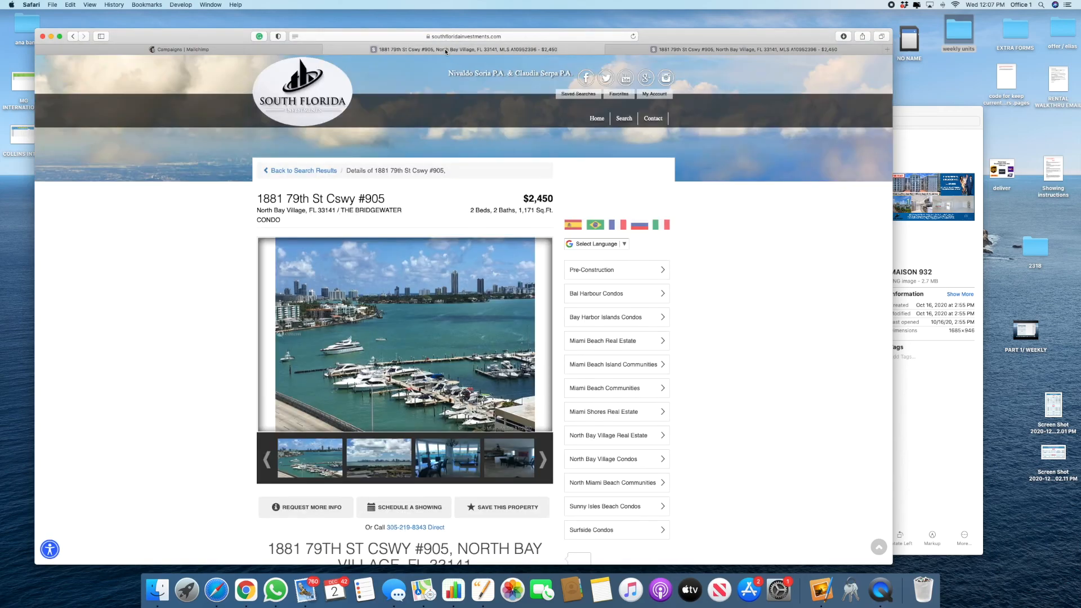
click(326, 50)
click(326, 51)
scroll(398, 311, down, 5)
scroll(301, 437, down, 6)
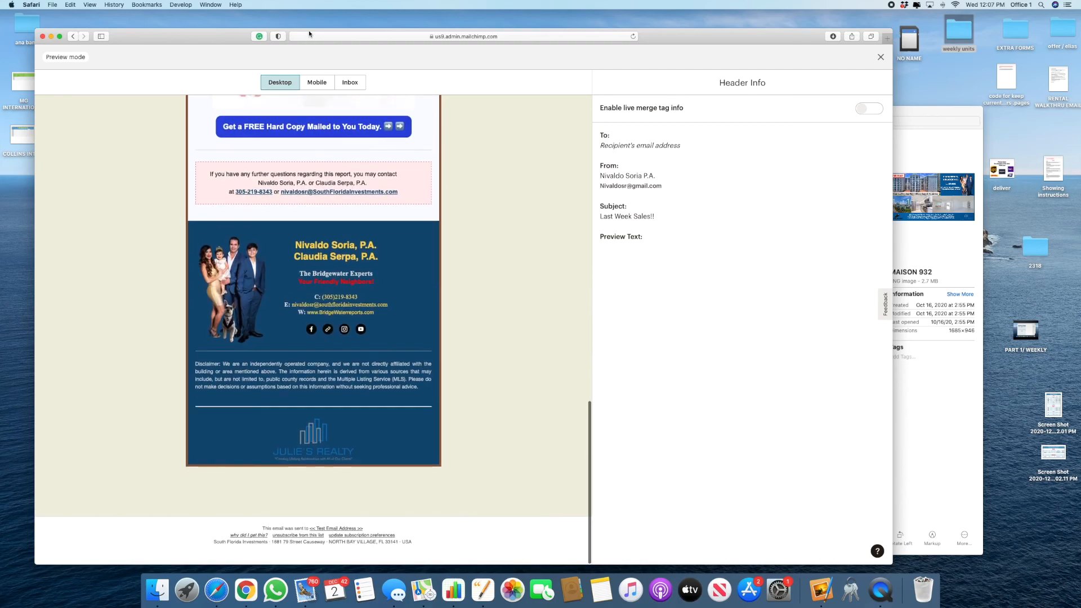
scroll(287, 155, up, 3)
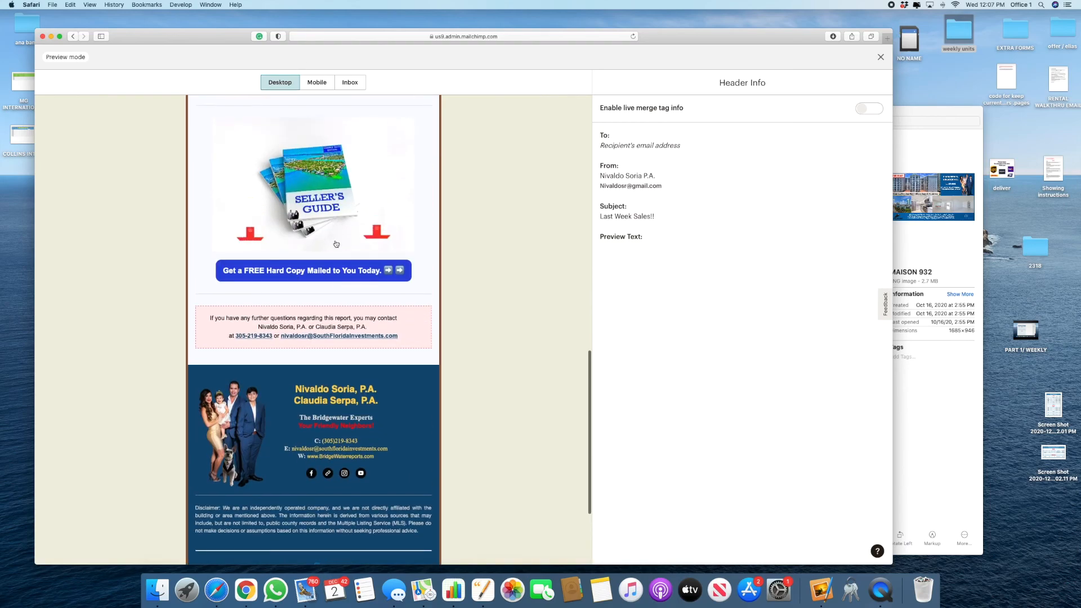
scroll(315, 214, down, 2)
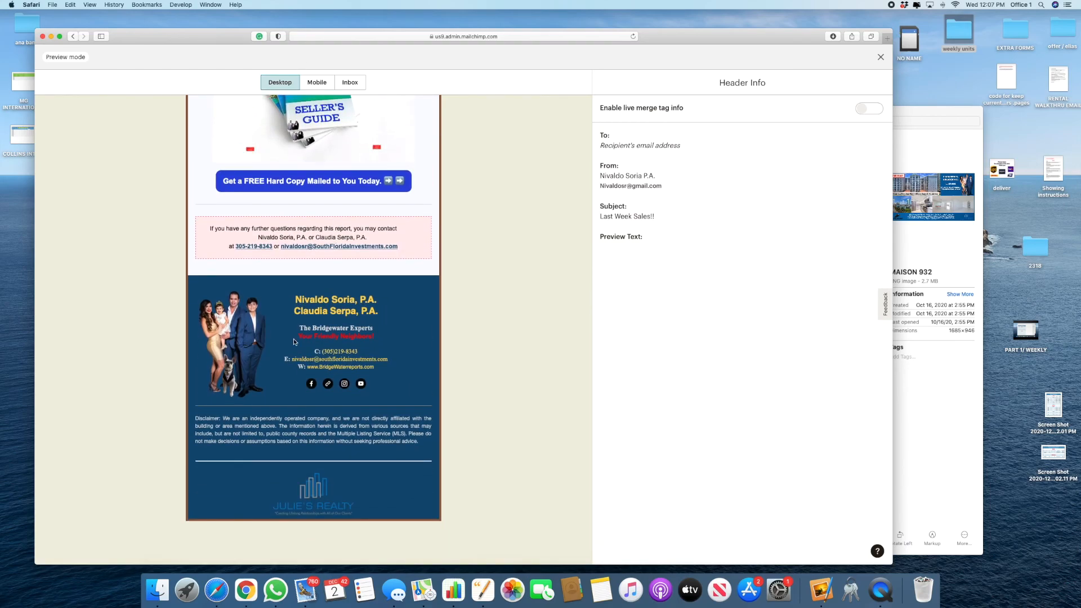
click(336, 369)
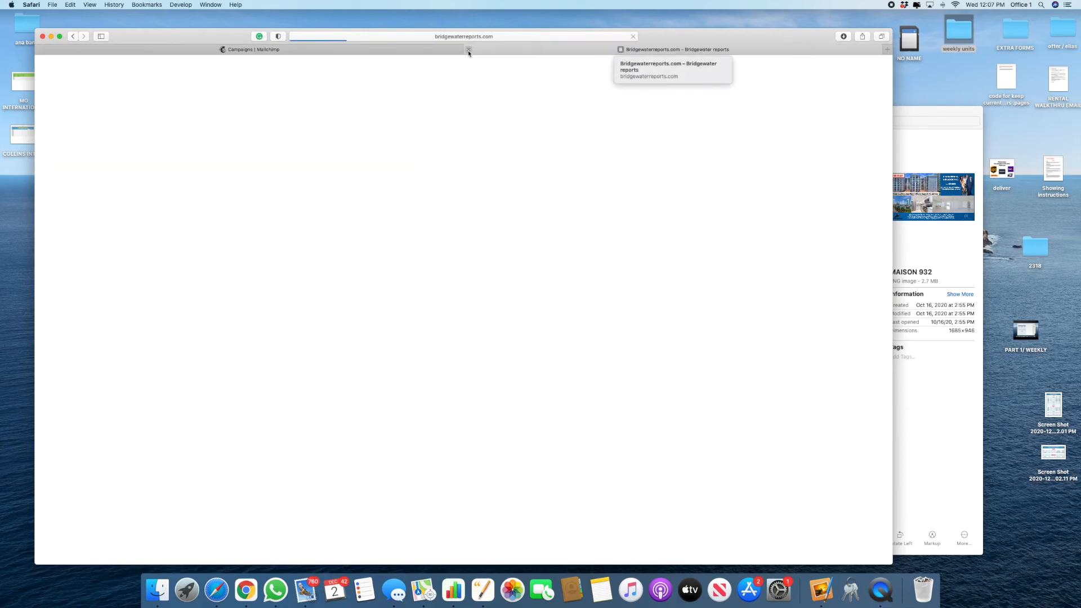
click(469, 49)
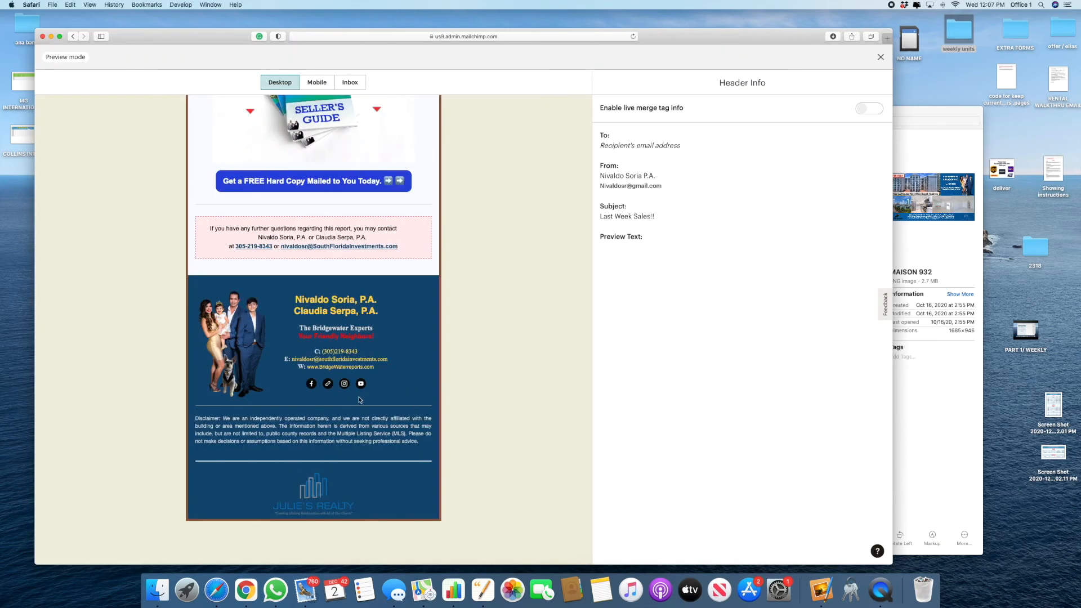
scroll(359, 400, up, 15)
scroll(360, 401, up, 2)
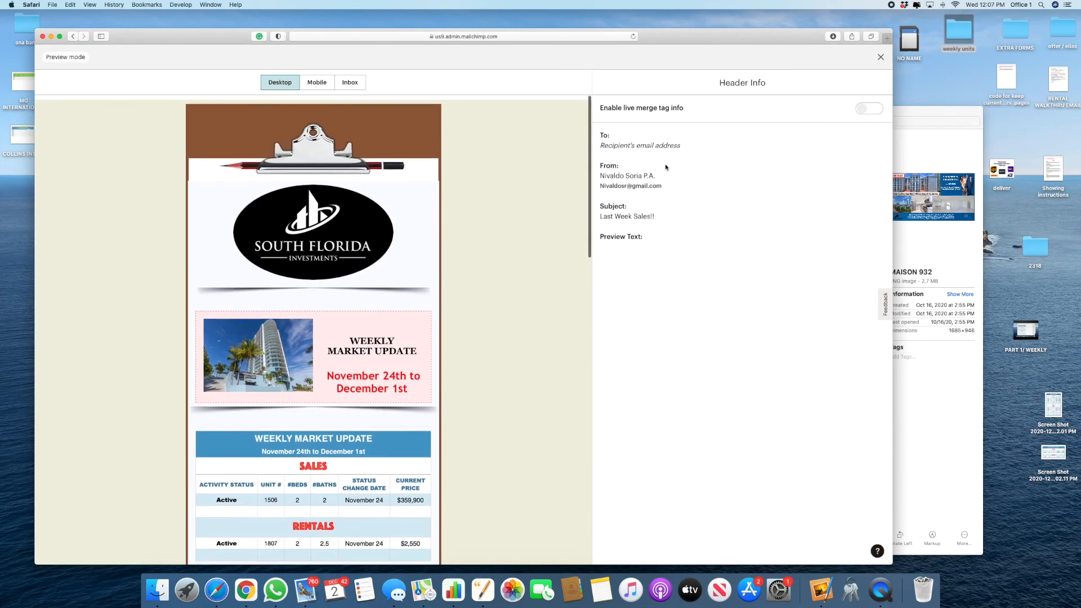
click(882, 57)
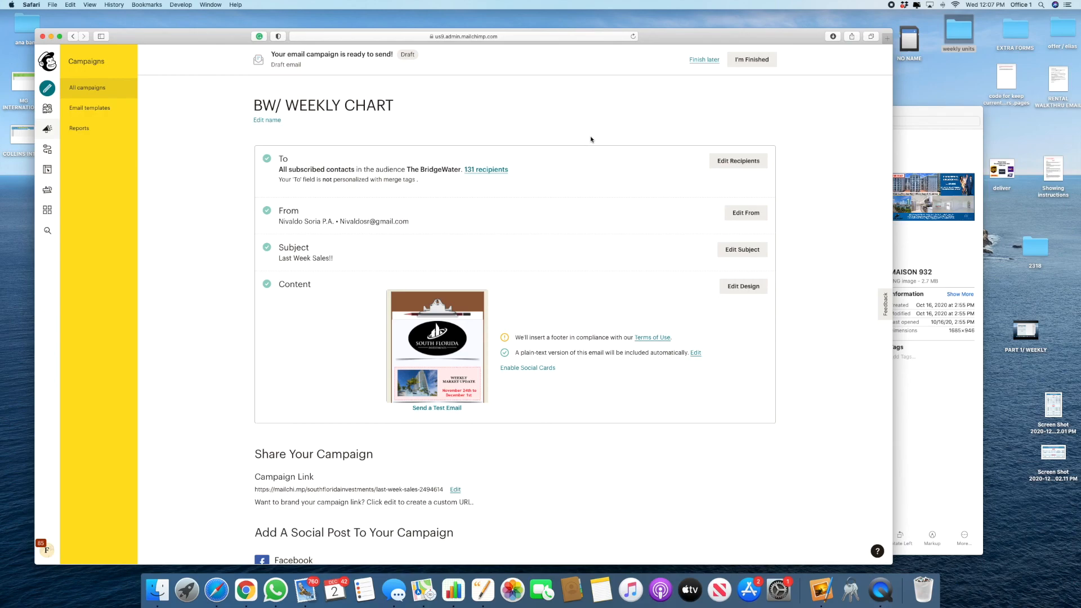
Step: Save the campaign for later and view The BridgeWater Campaigns list, leaving the audience unchanged
click(705, 60)
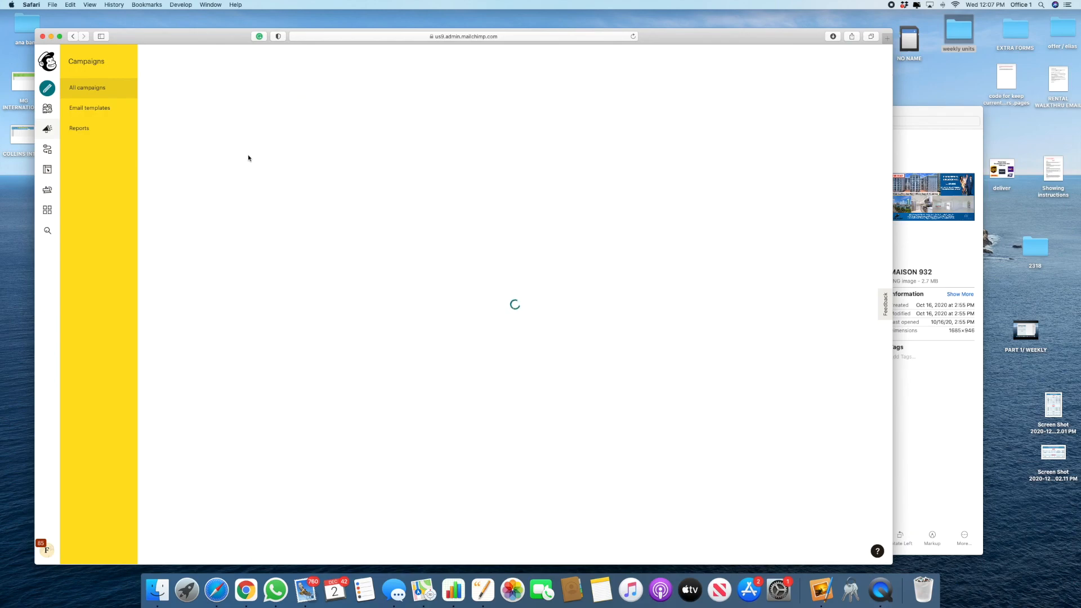
click(287, 117)
click(609, 179)
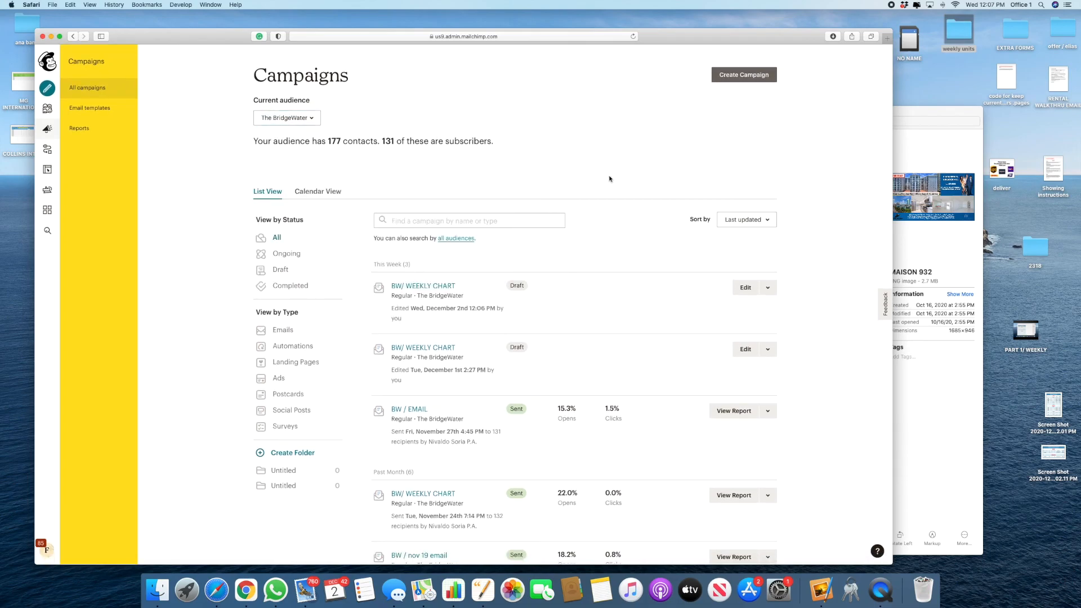